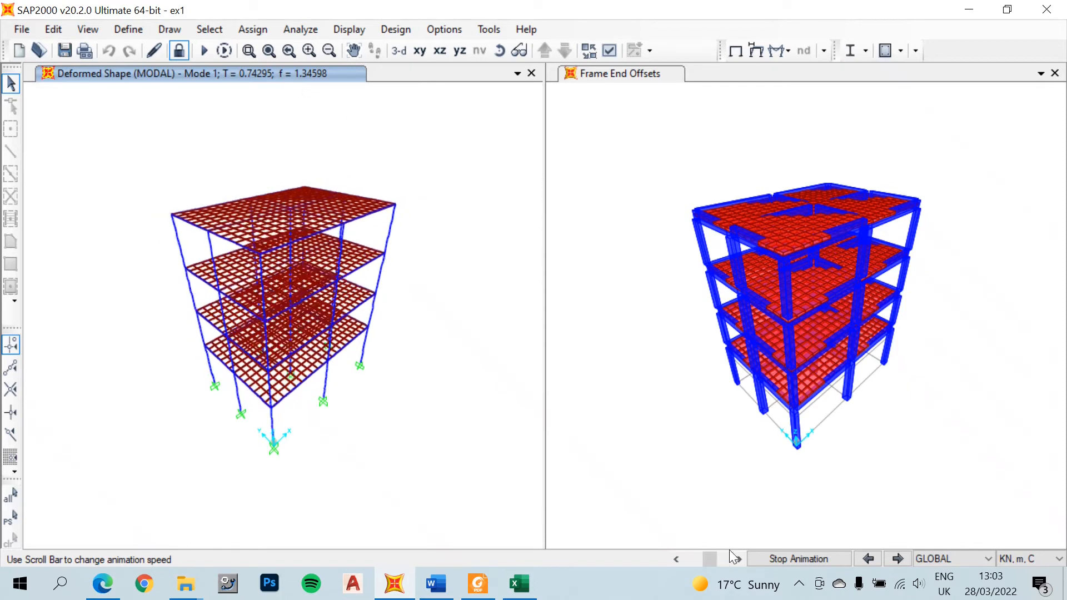
Switch the modal deformed shape to mode 2, play its animation and stop it.
{"action": "left_click", "coordinate": [792, 557]}
{"action": "left_click", "coordinate": [898, 559]}
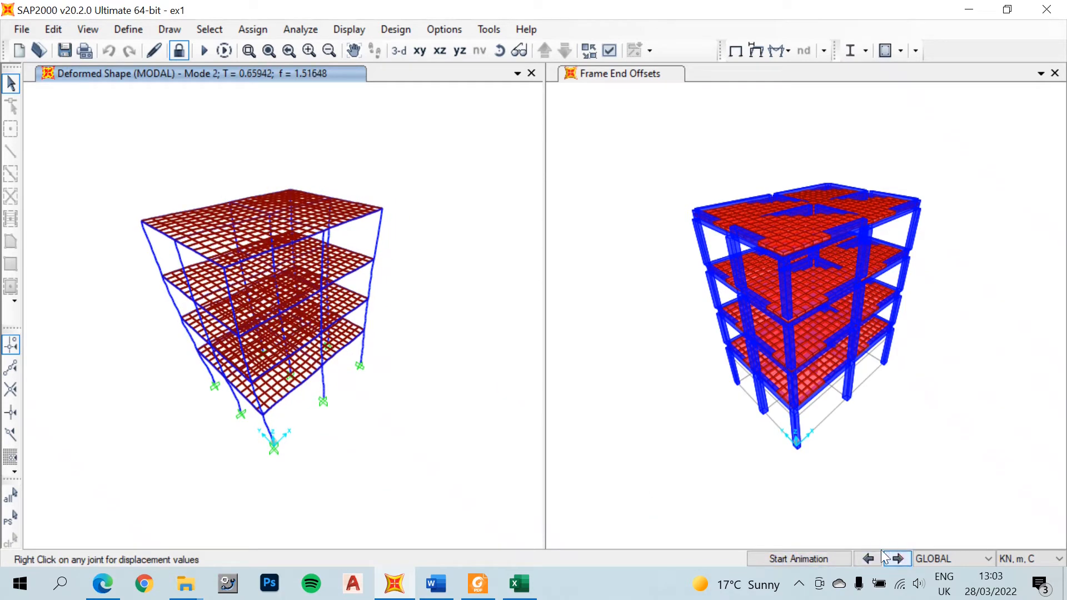
{"action": "left_click", "coordinate": [785, 560]}
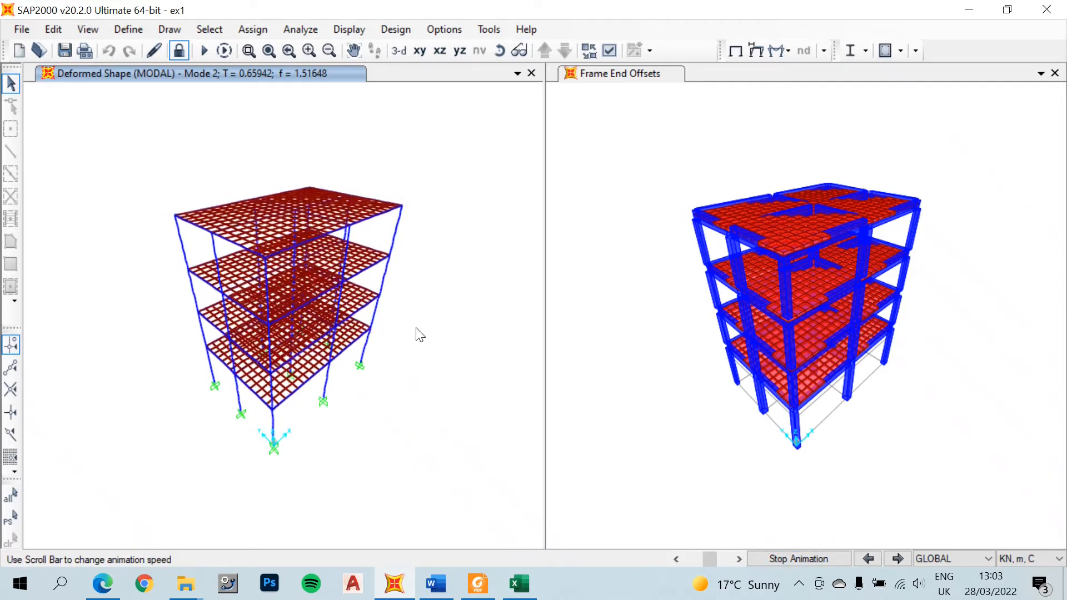
{"action": "left_click", "coordinate": [799, 559]}
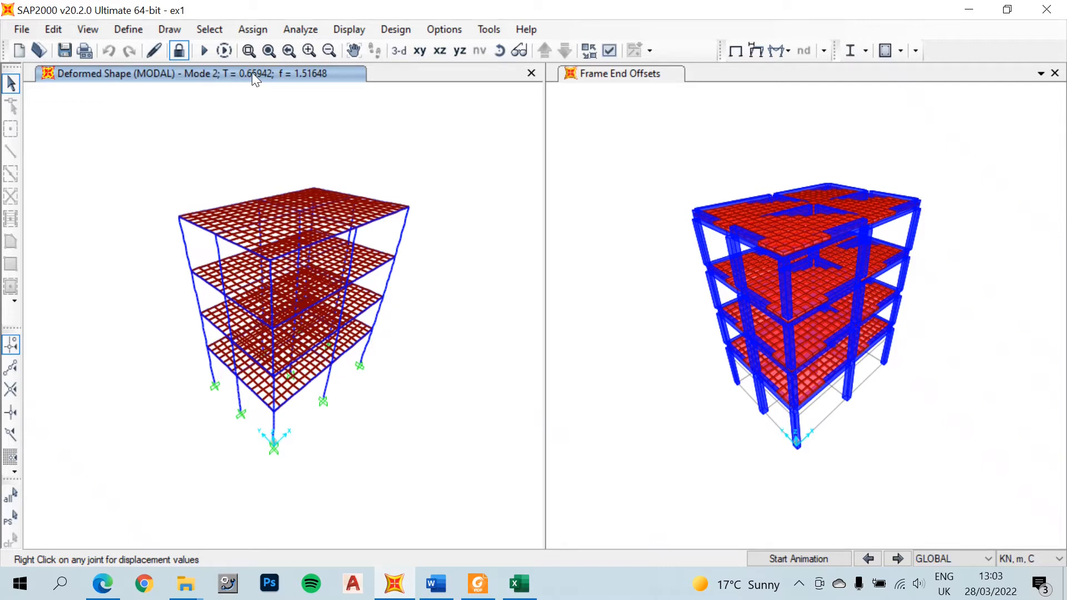
Open the choice of display tables and deselect the Load Pattern Definitions tables.
{"action": "left_click", "coordinate": [349, 29]}
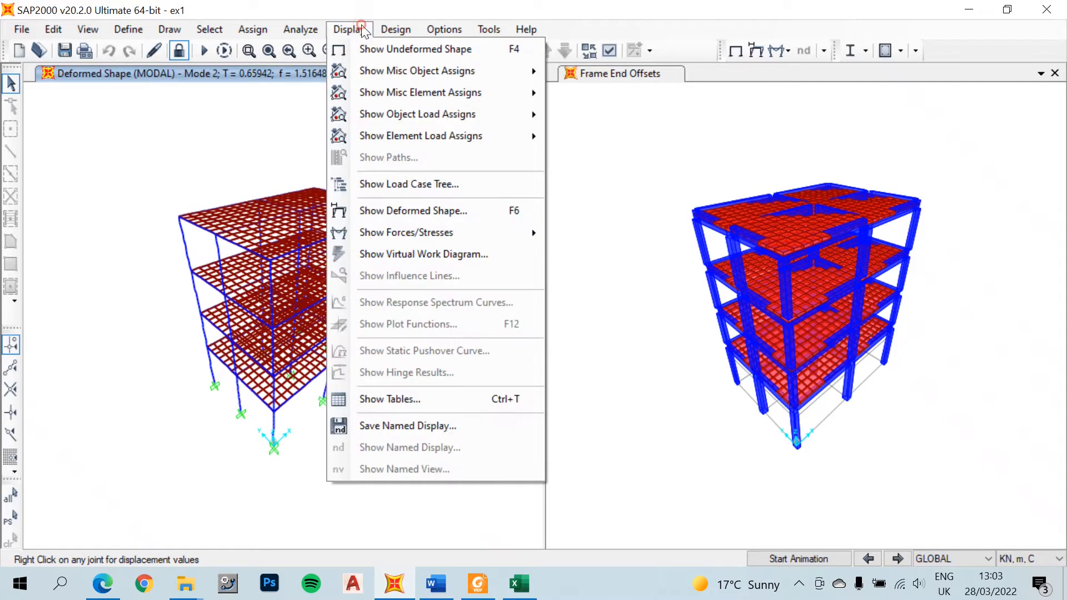
{"action": "left_click", "coordinate": [429, 394]}
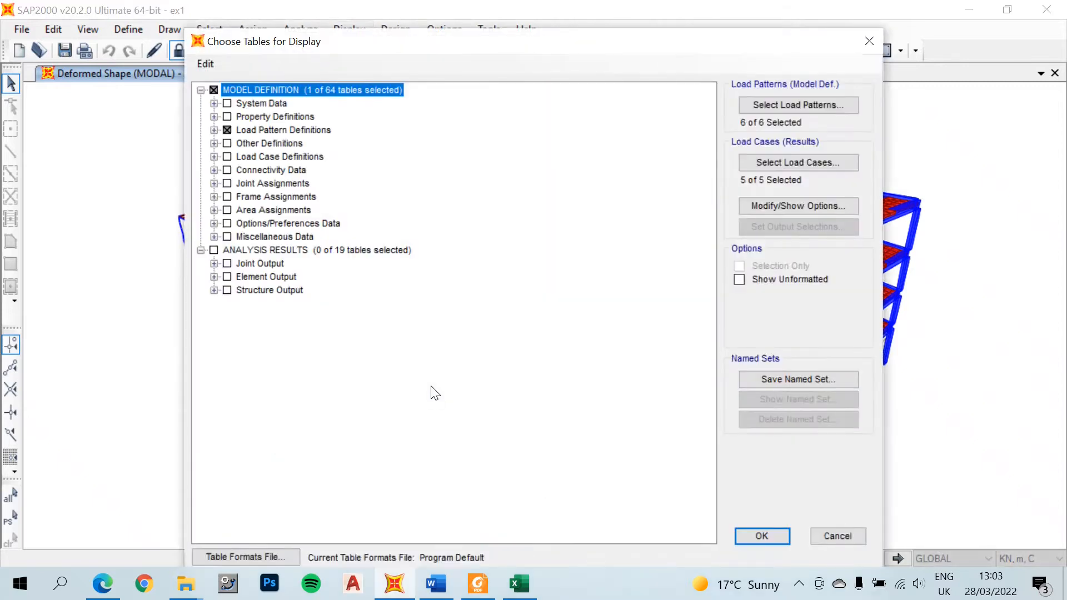
{"action": "left_click", "coordinate": [216, 130]}
{"action": "left_click", "coordinate": [218, 130]}
{"action": "left_click", "coordinate": [229, 130]}
{"action": "left_click", "coordinate": [229, 130]}
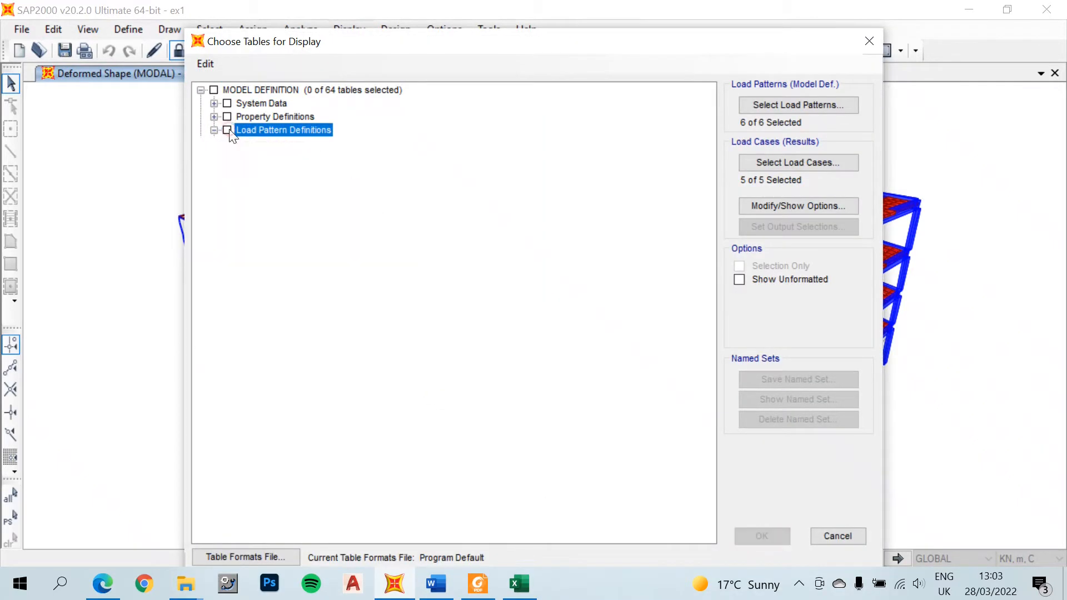
{"action": "left_click", "coordinate": [215, 131]}
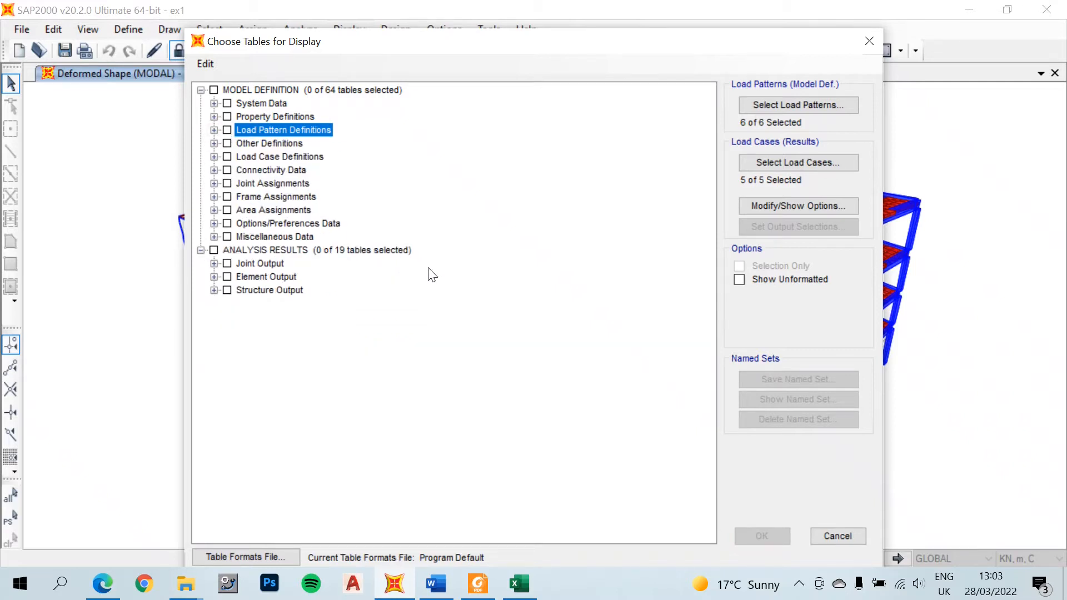
Display the Modal Participating Mass Ratios table from the modal information of the structure output.
{"action": "left_click", "coordinate": [211, 293]}
{"action": "left_click", "coordinate": [227, 318]}
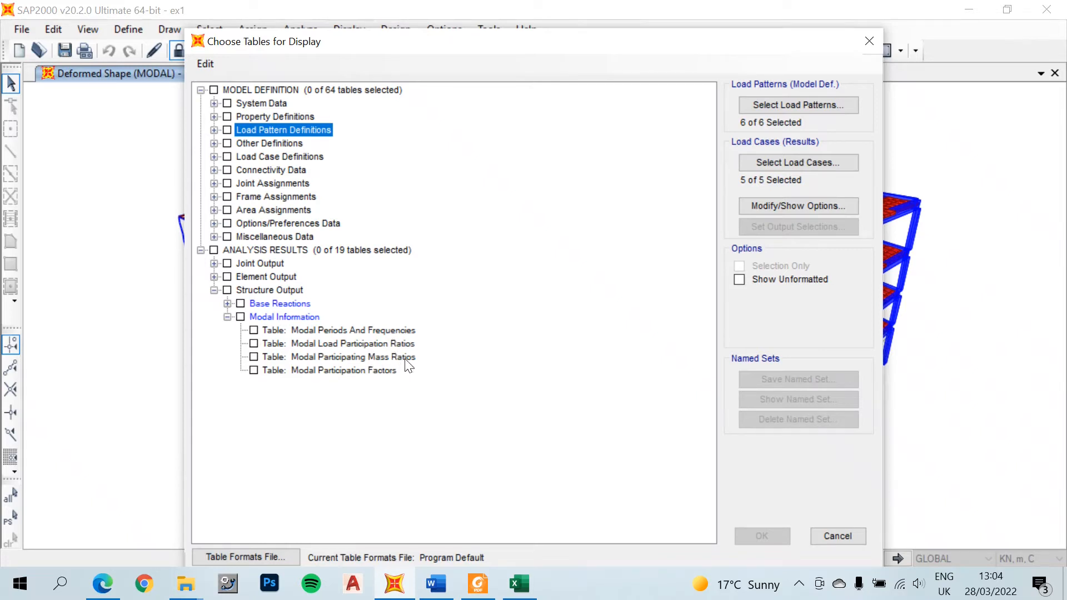
{"action": "left_click", "coordinate": [254, 357]}
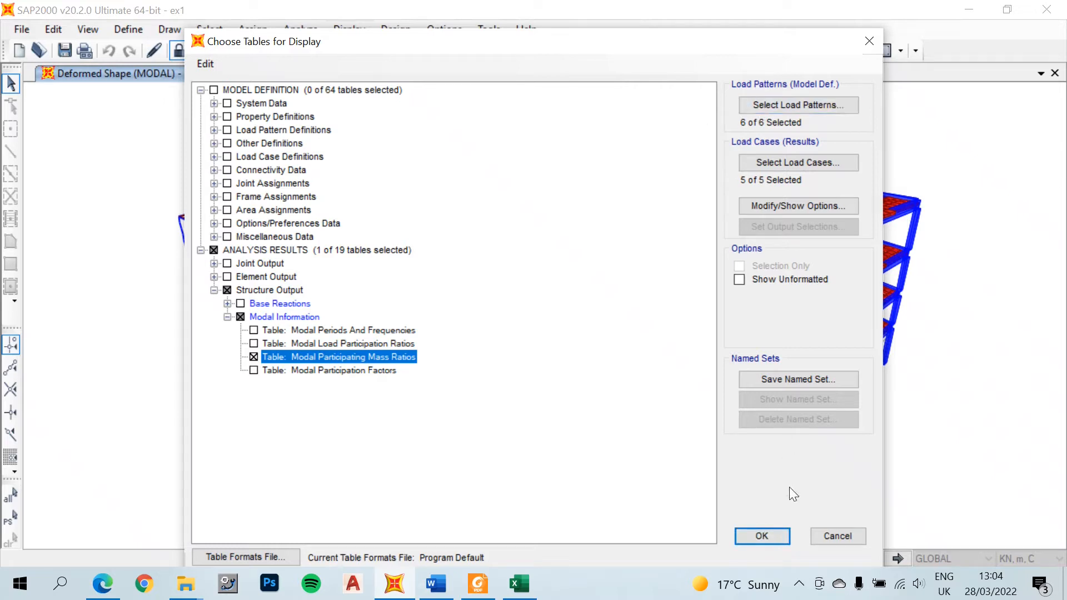
{"action": "left_click", "coordinate": [763, 537]}
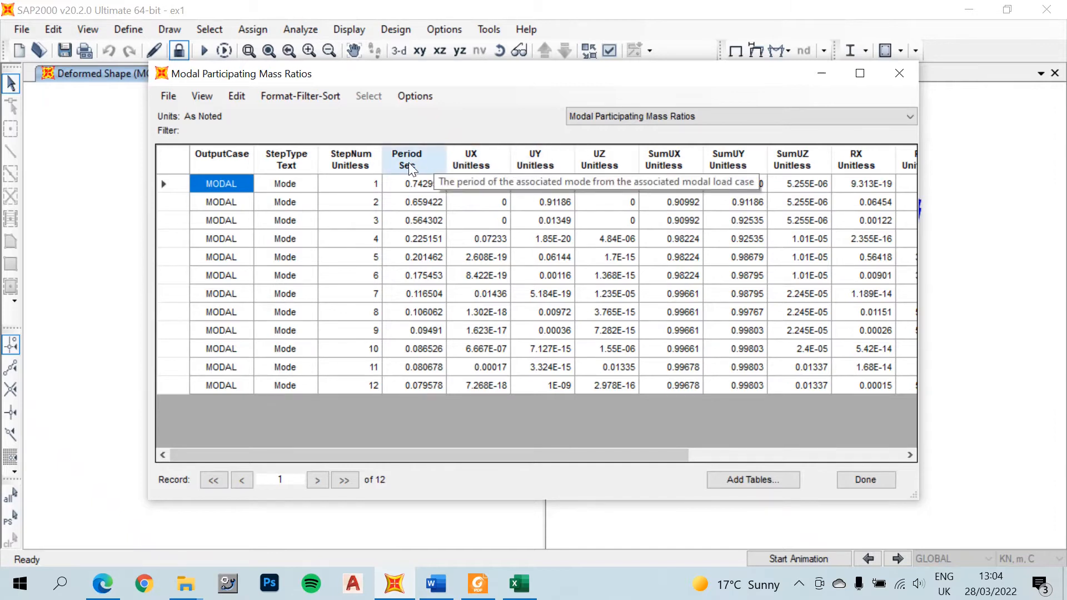
Examine the periods and the UX and UY mass participation ratios of the first three modes.
{"action": "left_click", "coordinate": [403, 184]}
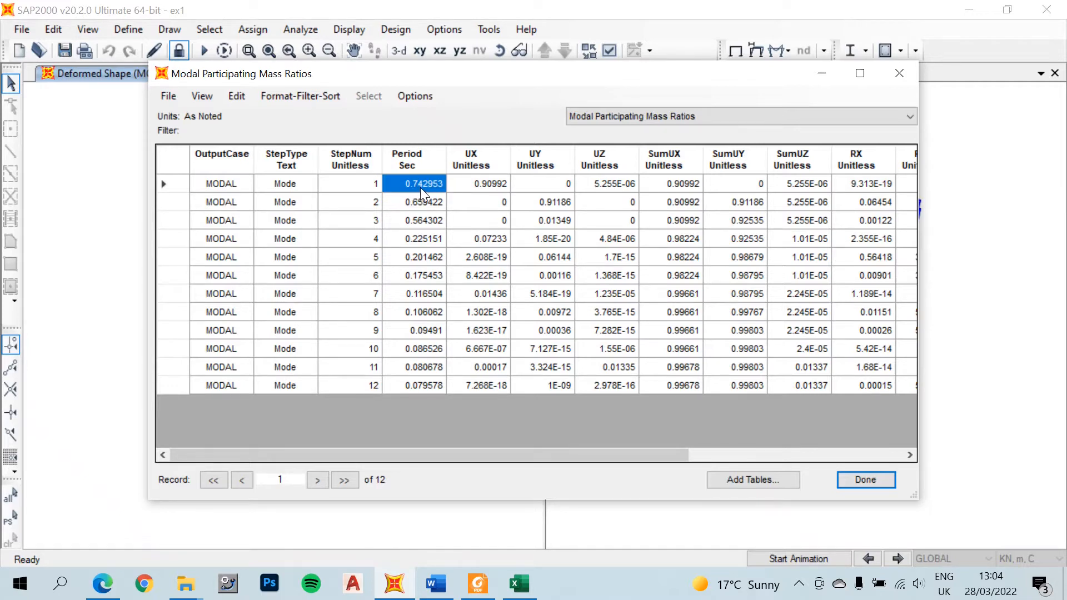
{"action": "left_click", "coordinate": [471, 187]}
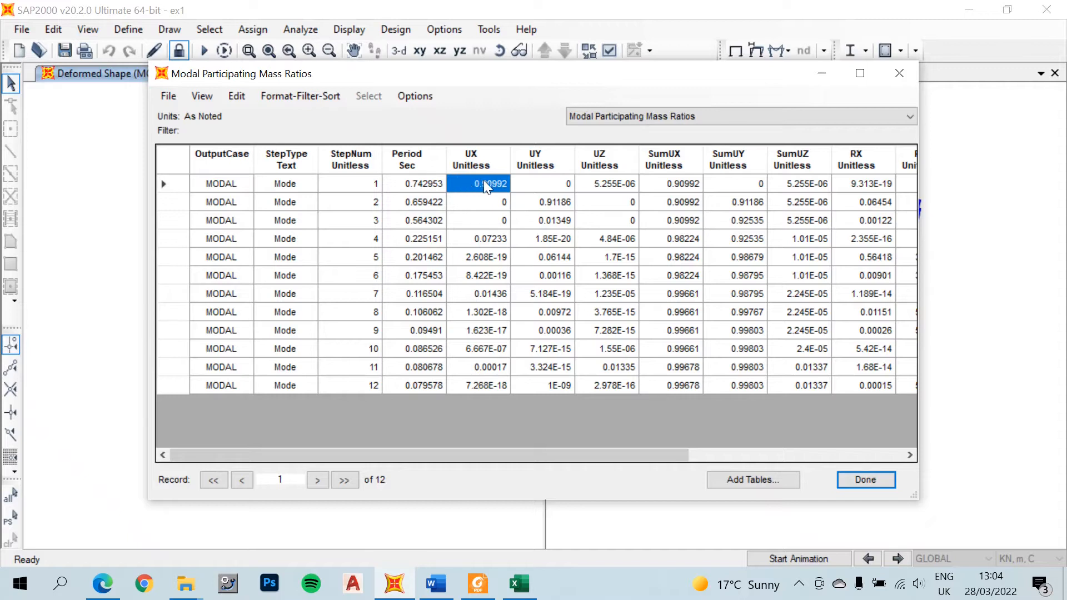
{"action": "left_click", "coordinate": [425, 203]}
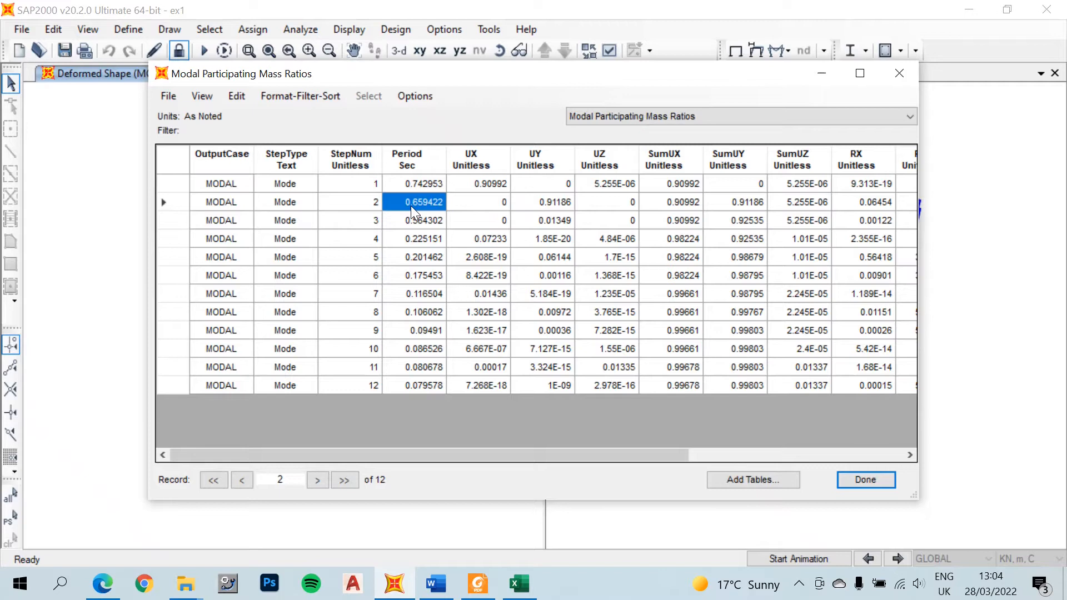
{"action": "left_click", "coordinate": [541, 204]}
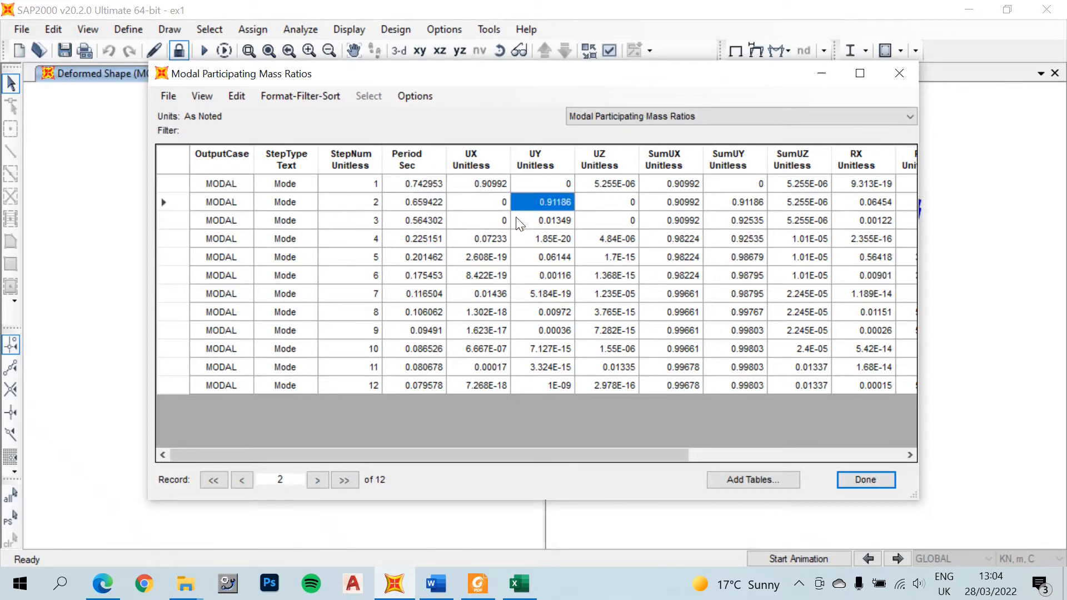
{"action": "left_click", "coordinate": [414, 223]}
{"action": "left_click", "coordinate": [530, 221]}
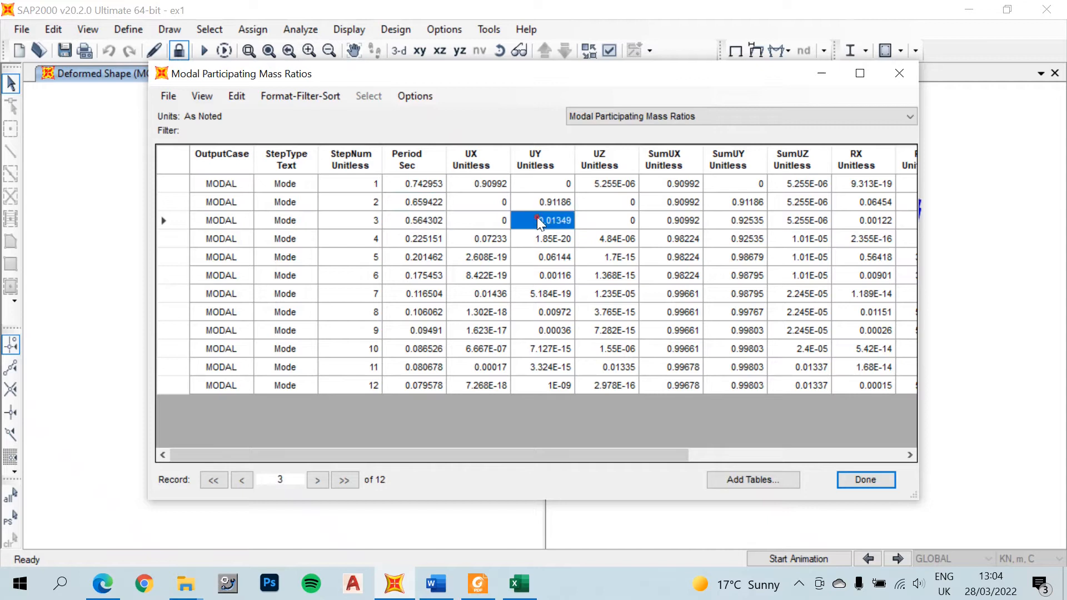
{"action": "left_click", "coordinate": [415, 223]}
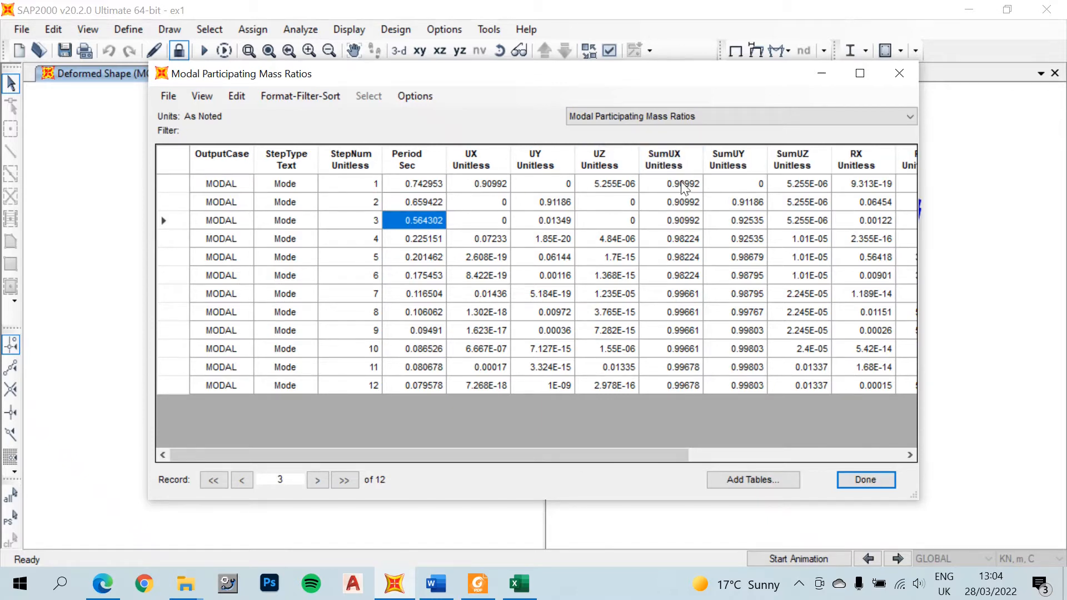
Check the cumulative SumUX and SumUY mass ratios at mode 12, and close the table.
{"action": "left_click", "coordinate": [737, 386]}
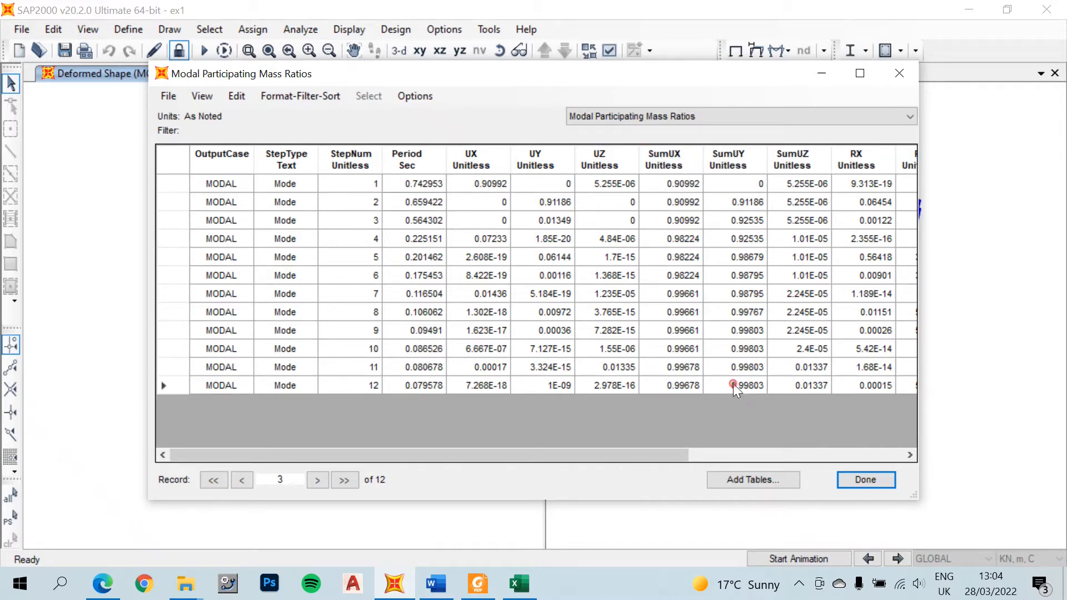
{"action": "left_click", "coordinate": [672, 384]}
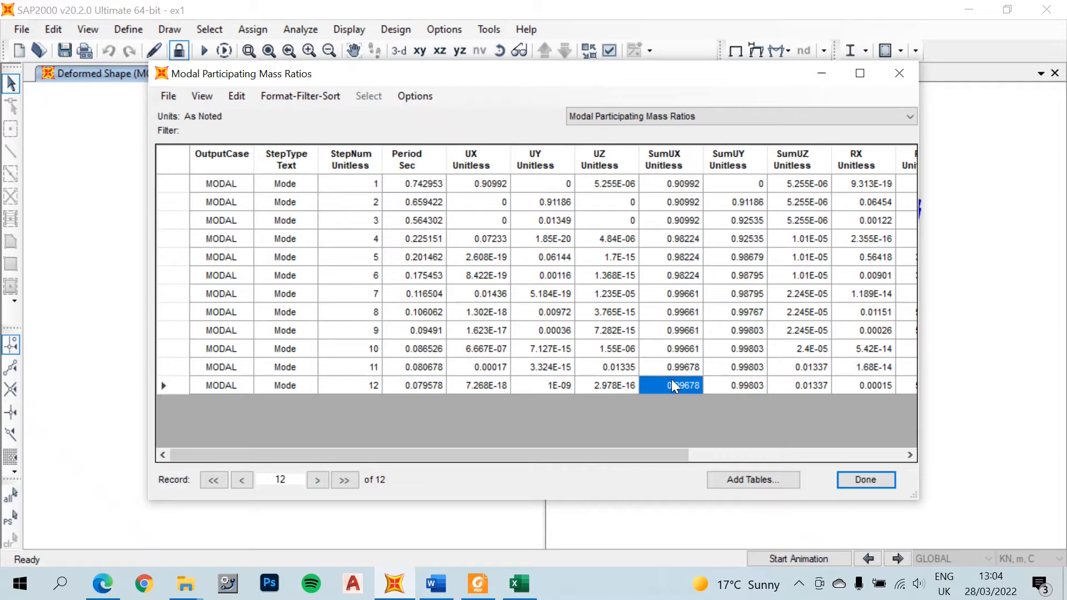
{"action": "left_click", "coordinate": [735, 386]}
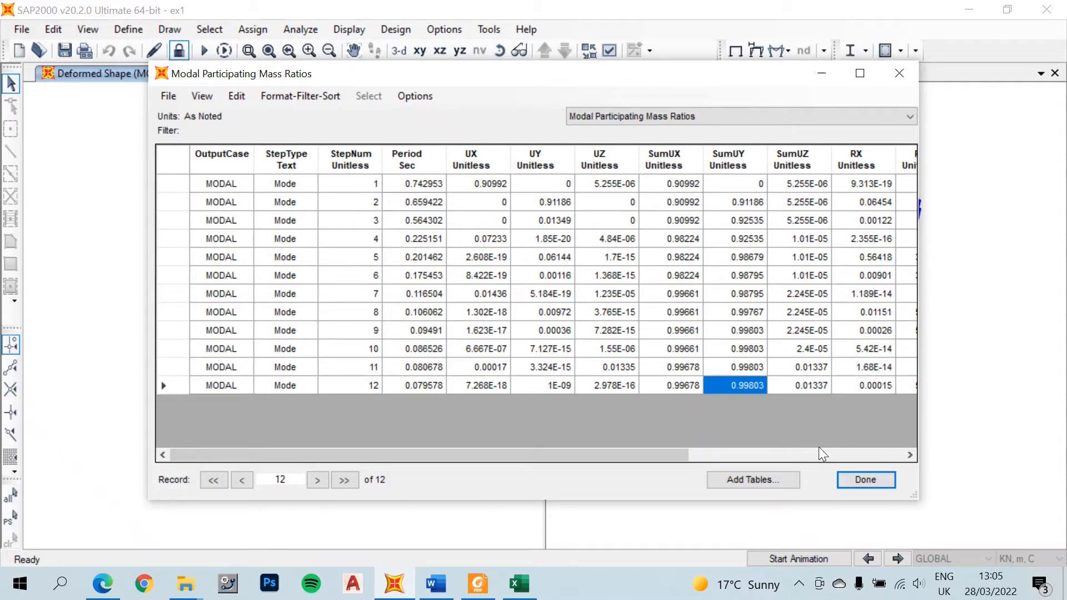
{"action": "left_click", "coordinate": [852, 479]}
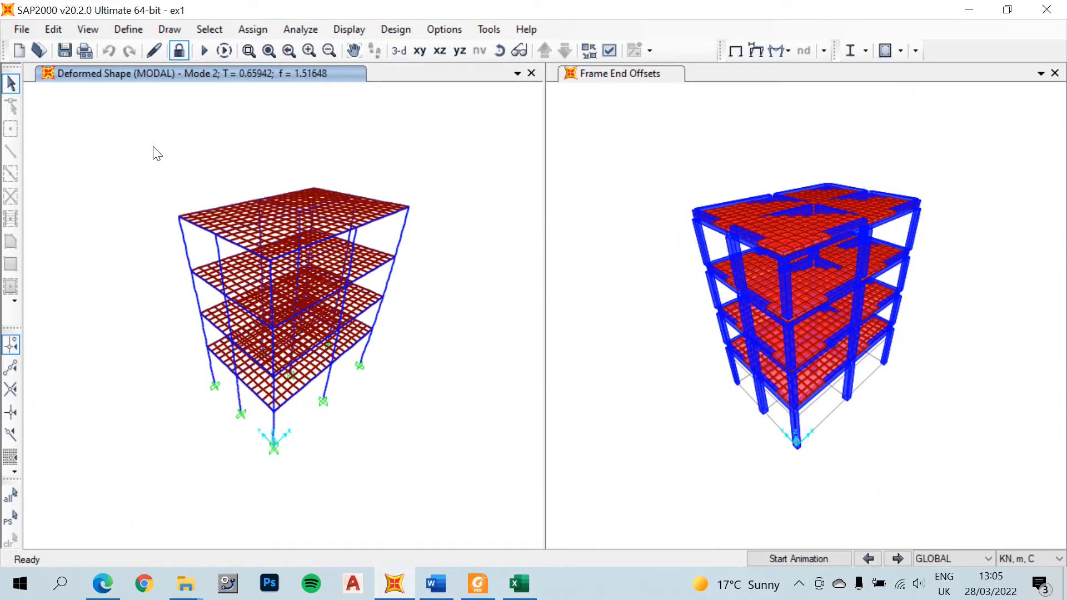
Show the deformed shape for the DEAD load case with automatic scaling, and play and stop its animation.
{"action": "left_click", "coordinate": [752, 52]}
{"action": "left_click", "coordinate": [526, 55]}
{"action": "left_click", "coordinate": [523, 74]}
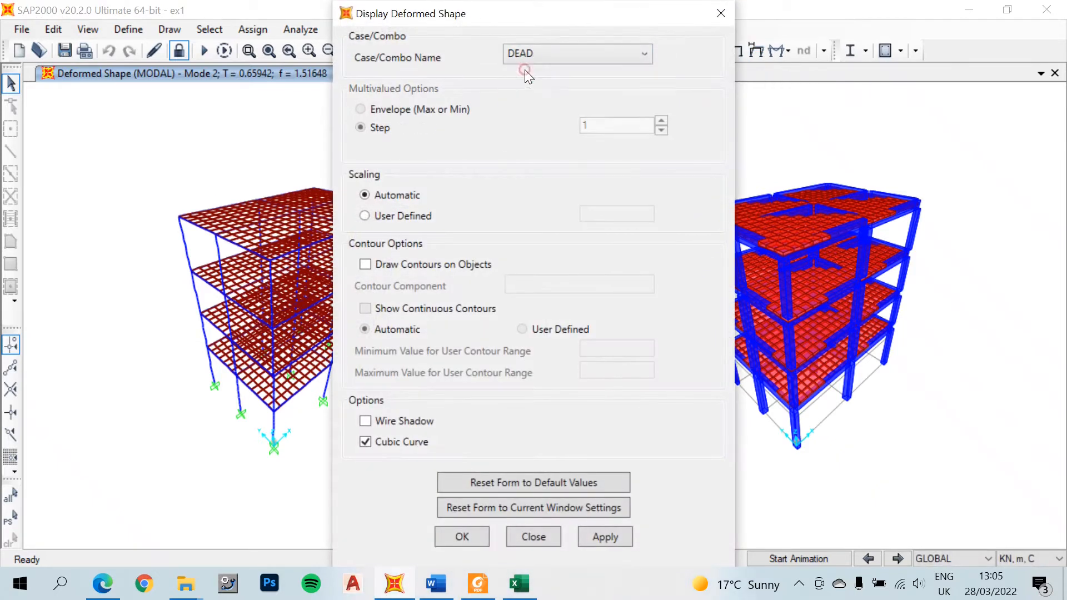
{"action": "left_click", "coordinate": [596, 537]}
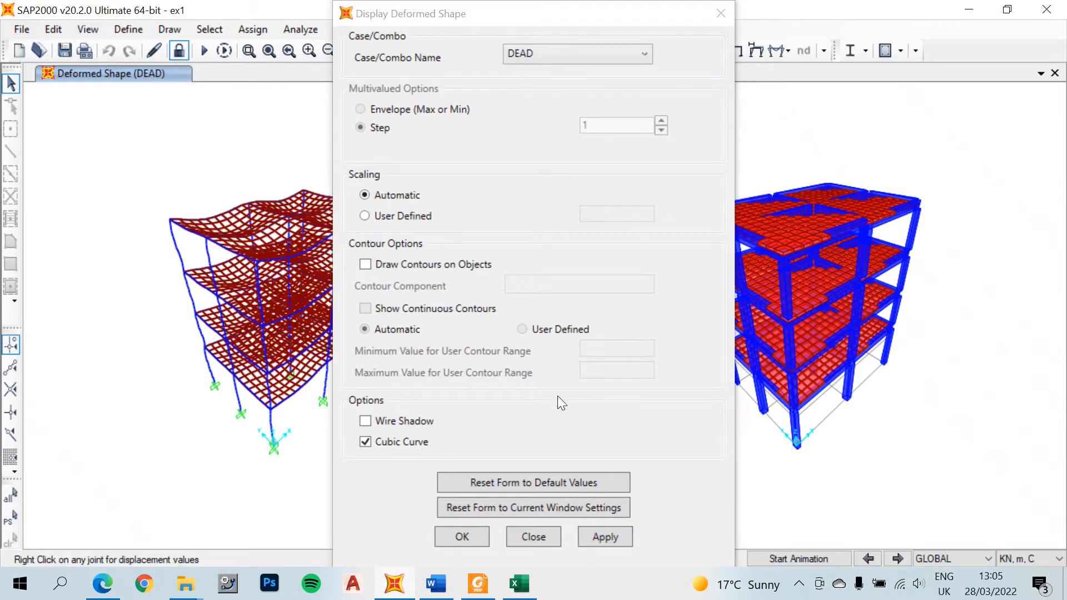
{"action": "key", "text": "Escape"}
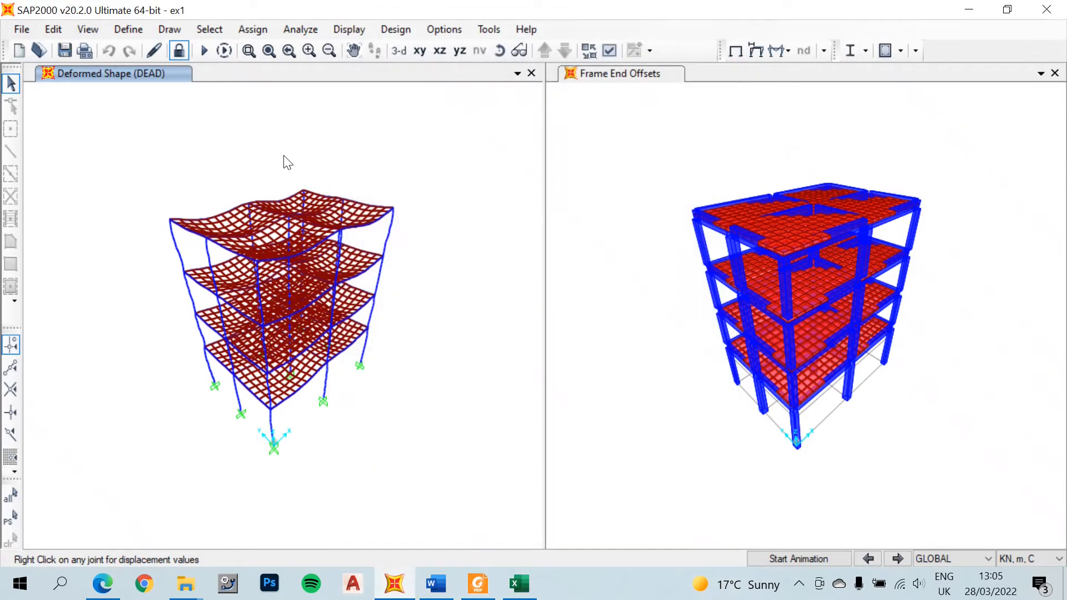
{"action": "left_click", "coordinate": [790, 560]}
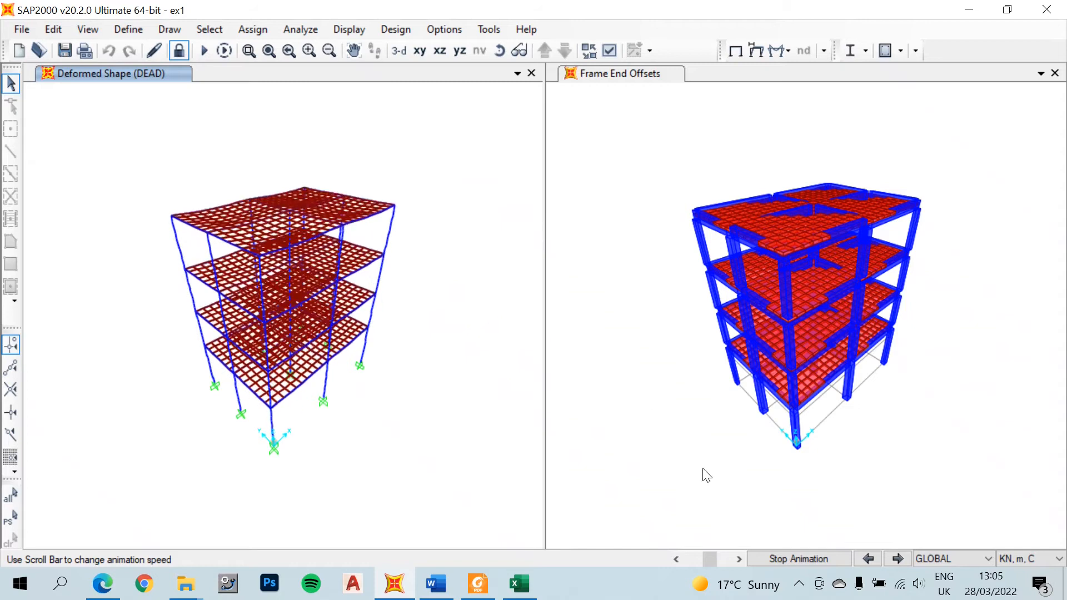
{"action": "left_click", "coordinate": [810, 558]}
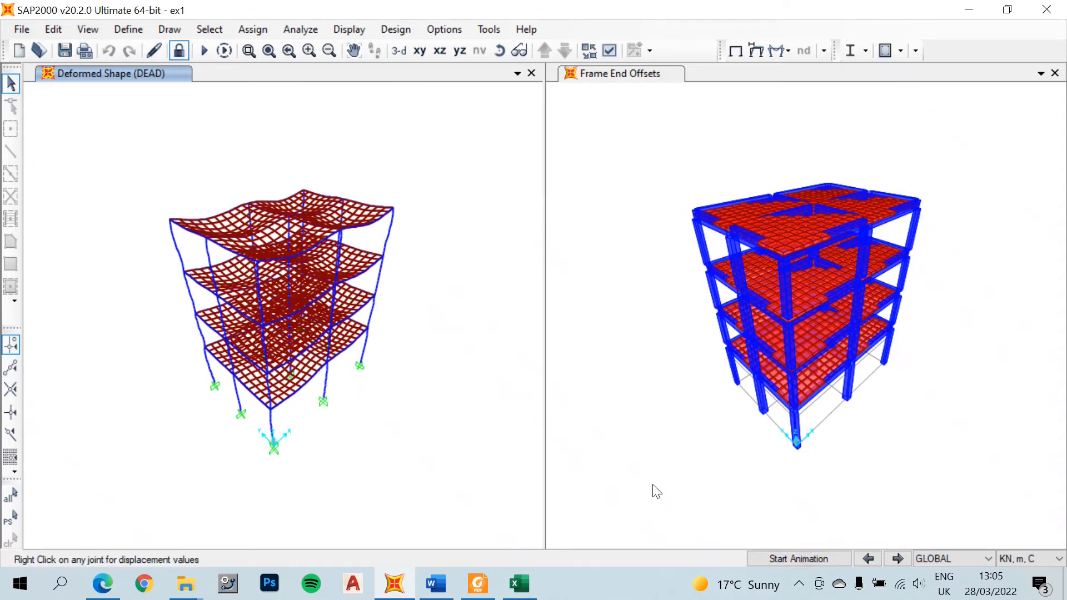
Review the last run details, including the modes found and the stability check, and close the log.
{"action": "left_click", "coordinate": [304, 32]}
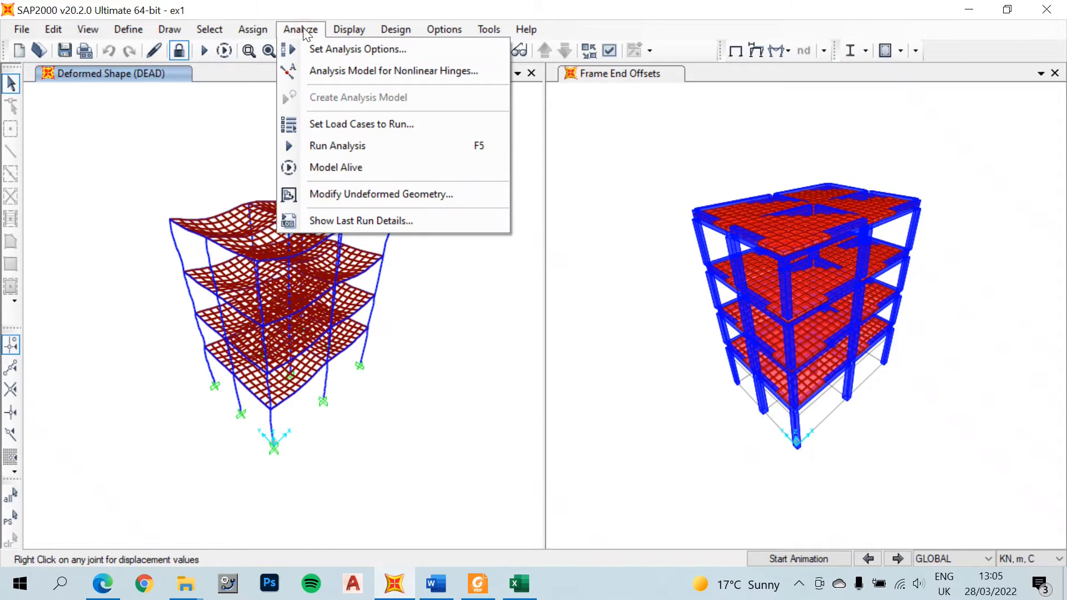
{"action": "left_click", "coordinate": [342, 222]}
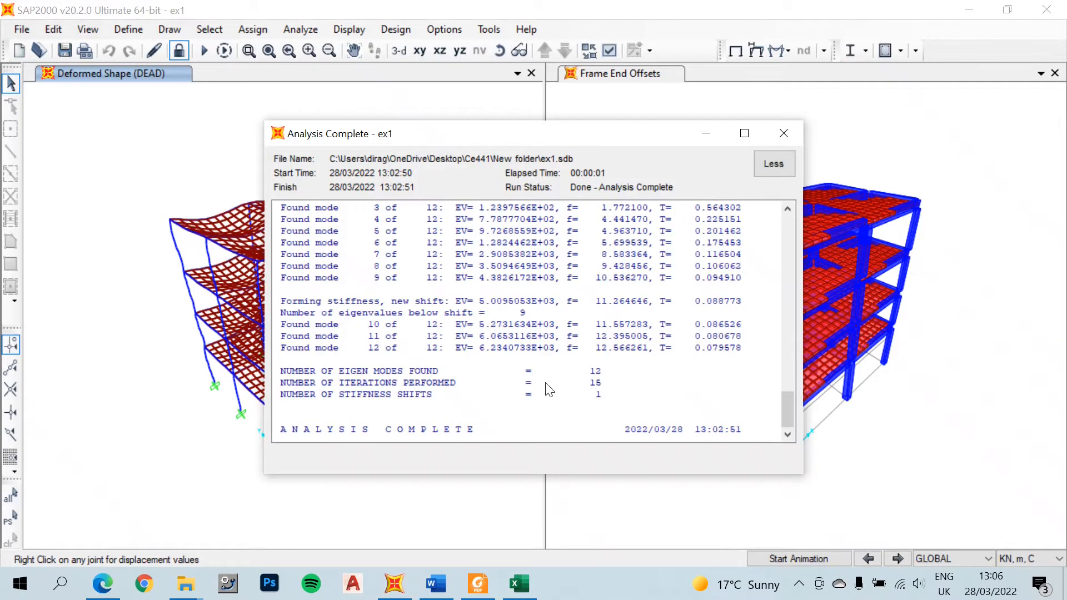
{"action": "left_click_drag", "start_coordinate": [788, 408], "coordinate": [786, 296]}
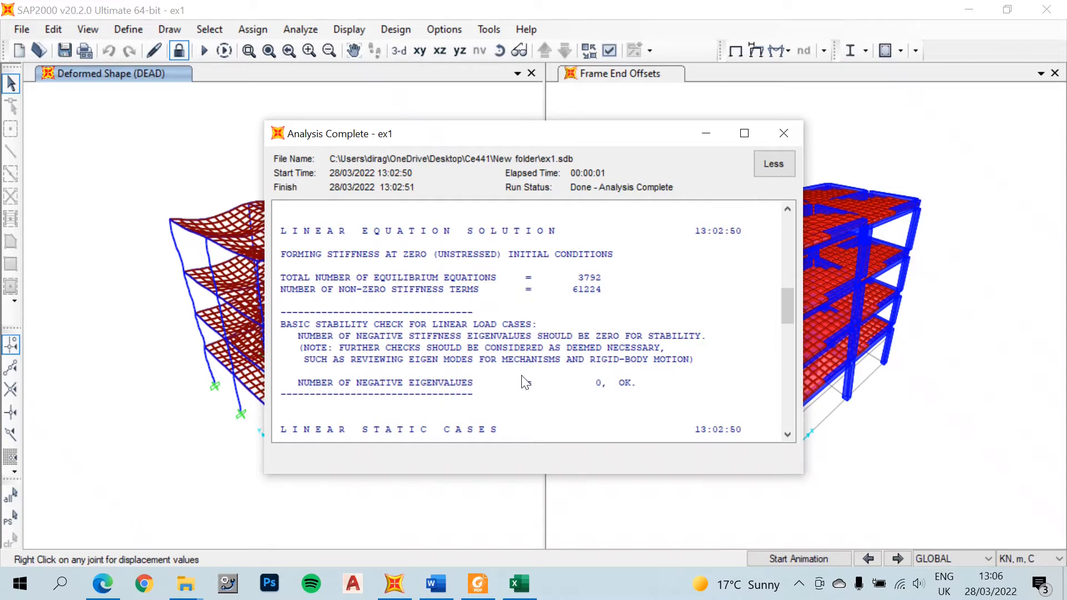
{"action": "left_click", "coordinate": [784, 134]}
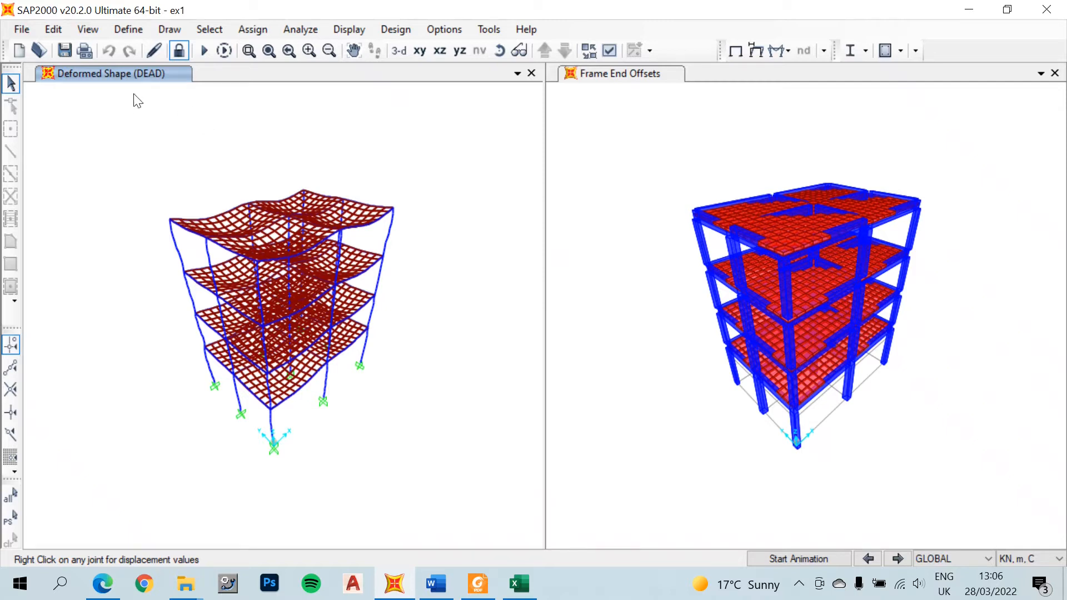
Unlock the model, deleting the analysis results, and open the TSC-2018 lateral load settings of the EX load pattern.
{"action": "left_click", "coordinate": [178, 51]}
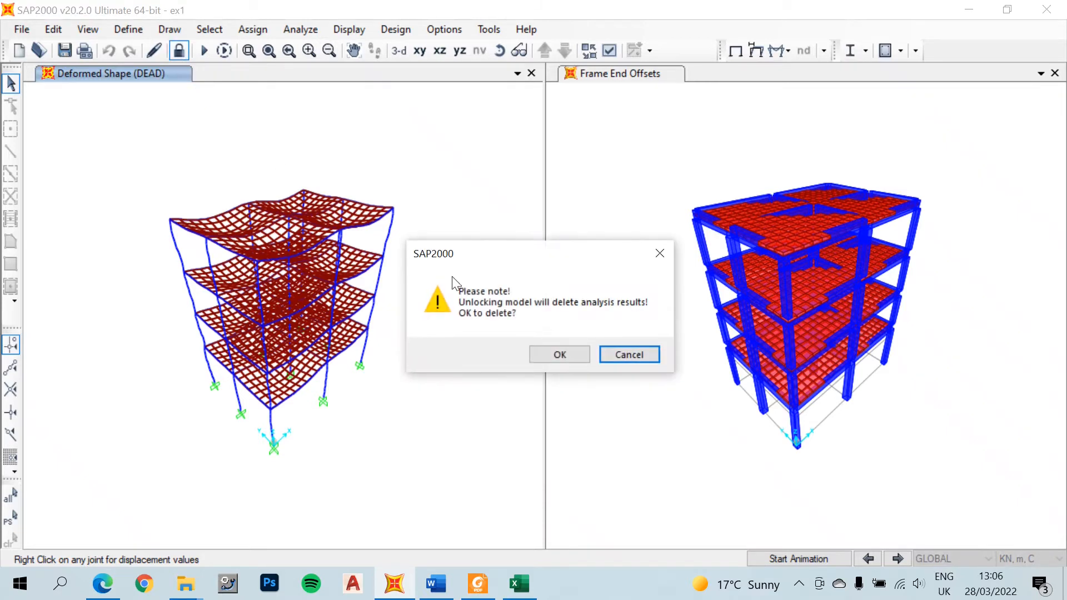
{"action": "left_click", "coordinate": [550, 349]}
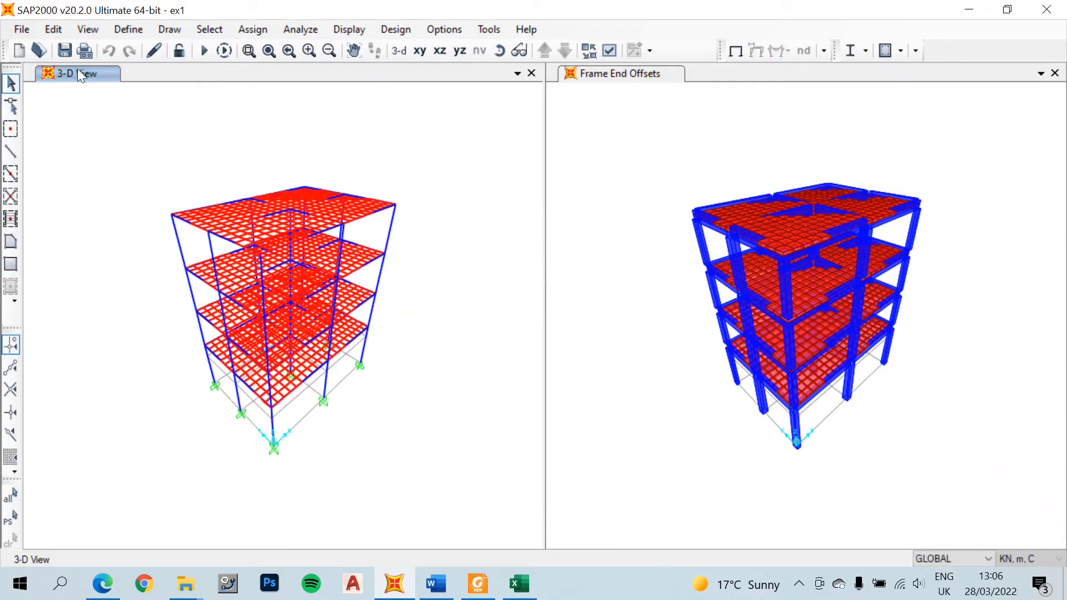
{"action": "left_click", "coordinate": [118, 29]}
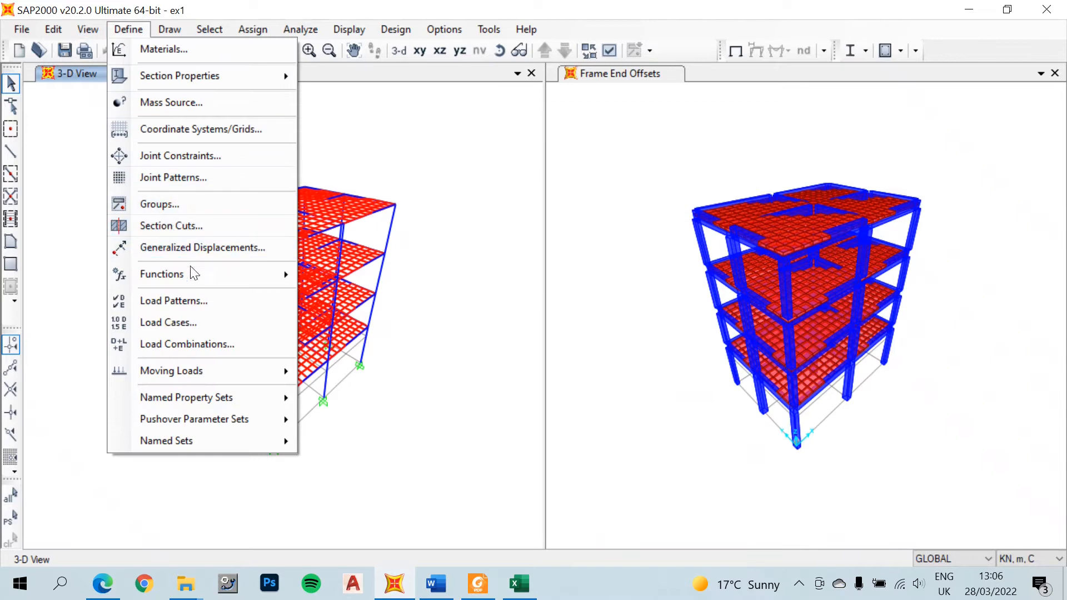
{"action": "left_click", "coordinate": [169, 303]}
{"action": "left_click", "coordinate": [262, 314]}
{"action": "left_click", "coordinate": [262, 303]}
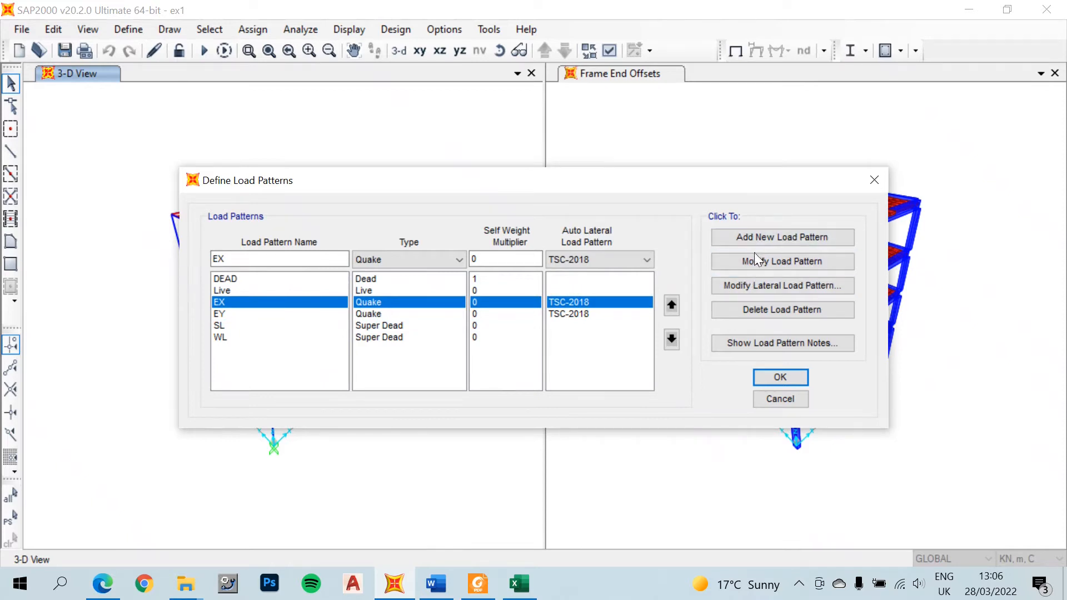
{"action": "left_click", "coordinate": [762, 285]}
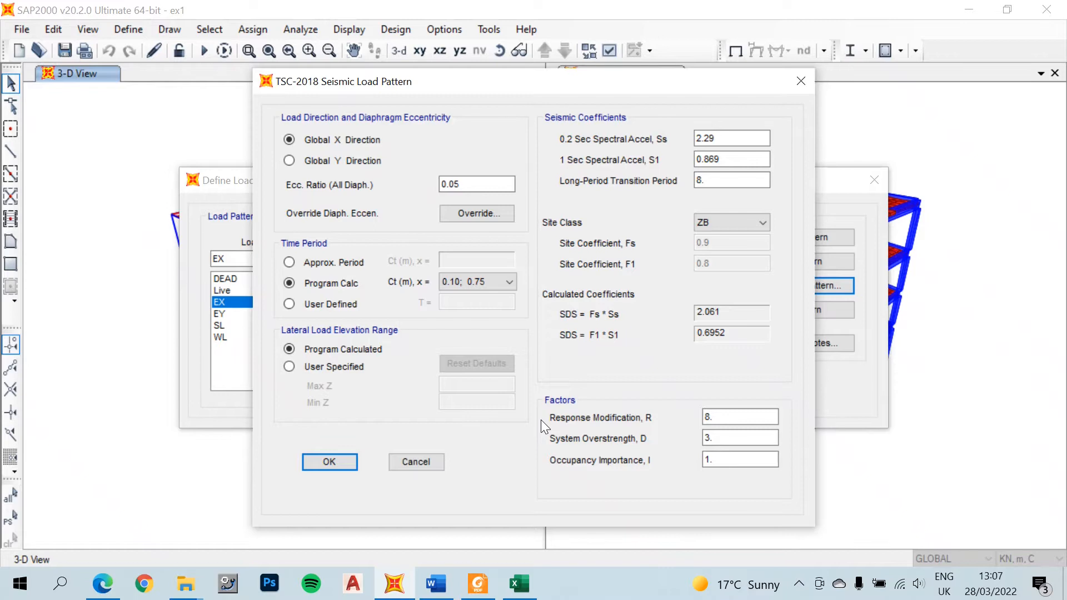
Switch to the Excel workbook and review the seismic code tables 4.2 to 4.4 and the period formula 4.26 on Sheet2.
{"action": "left_click", "coordinate": [524, 572]}
{"action": "scroll", "coordinate": [806, 331], "scroll_direction": "up", "scroll_amount": 3}
{"action": "scroll", "coordinate": [808, 328], "scroll_direction": "up", "scroll_amount": 3}
{"action": "scroll", "coordinate": [817, 333], "scroll_direction": "down", "scroll_amount": 8}
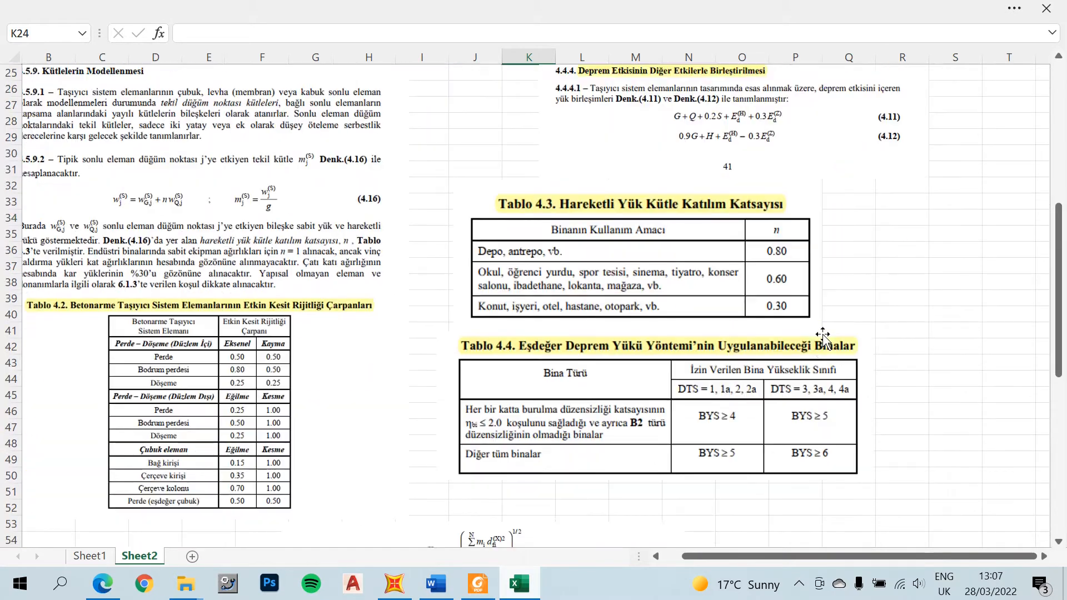
{"action": "scroll", "coordinate": [823, 335], "scroll_direction": "down", "scroll_amount": 4}
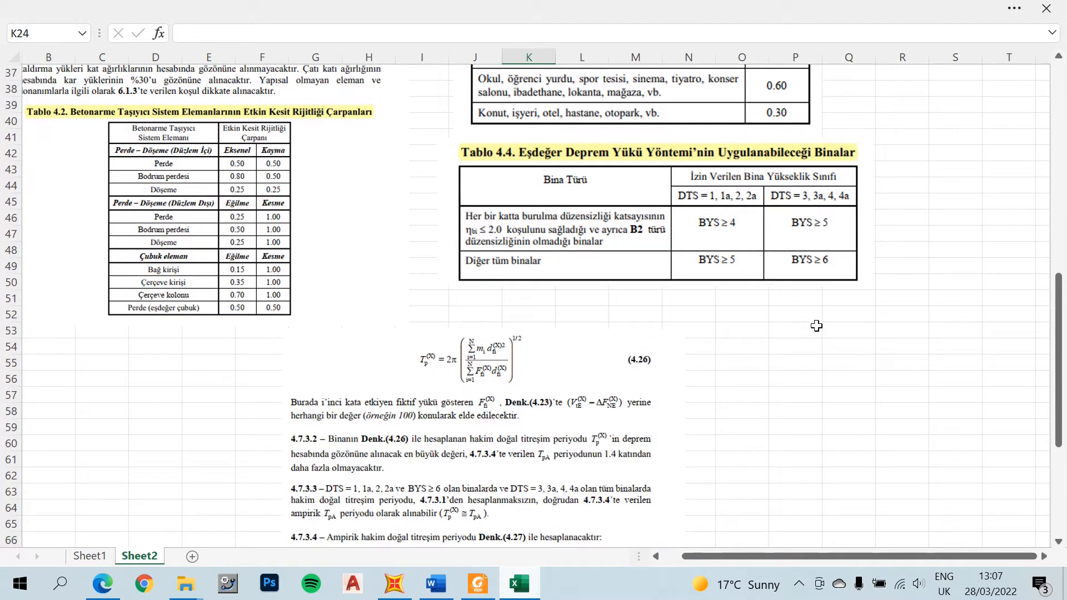
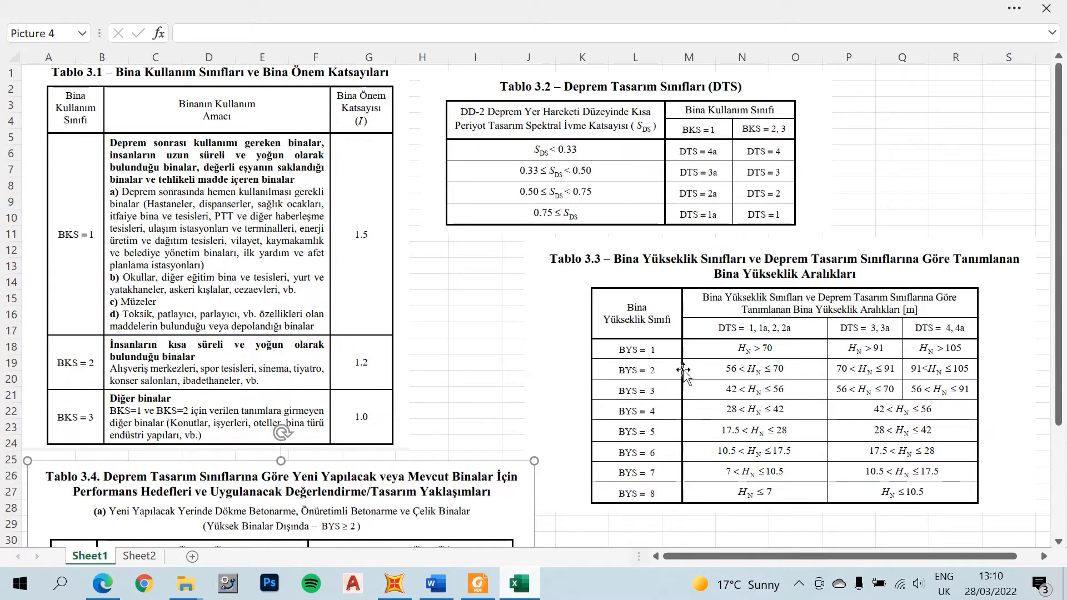
Compare the building importance, DTS, building height class and performance target tables 3.1 to 3.4 on Sheet1.
{"action": "scroll", "coordinate": [800, 349], "scroll_direction": "down", "scroll_amount": 3}
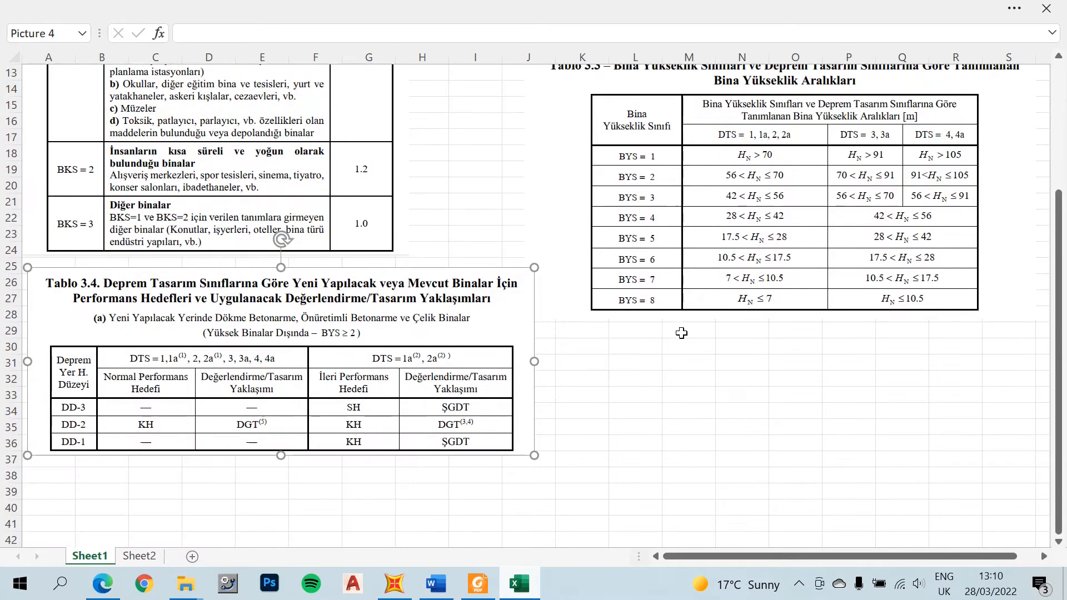
{"action": "scroll", "coordinate": [677, 320], "scroll_direction": "up", "scroll_amount": 1}
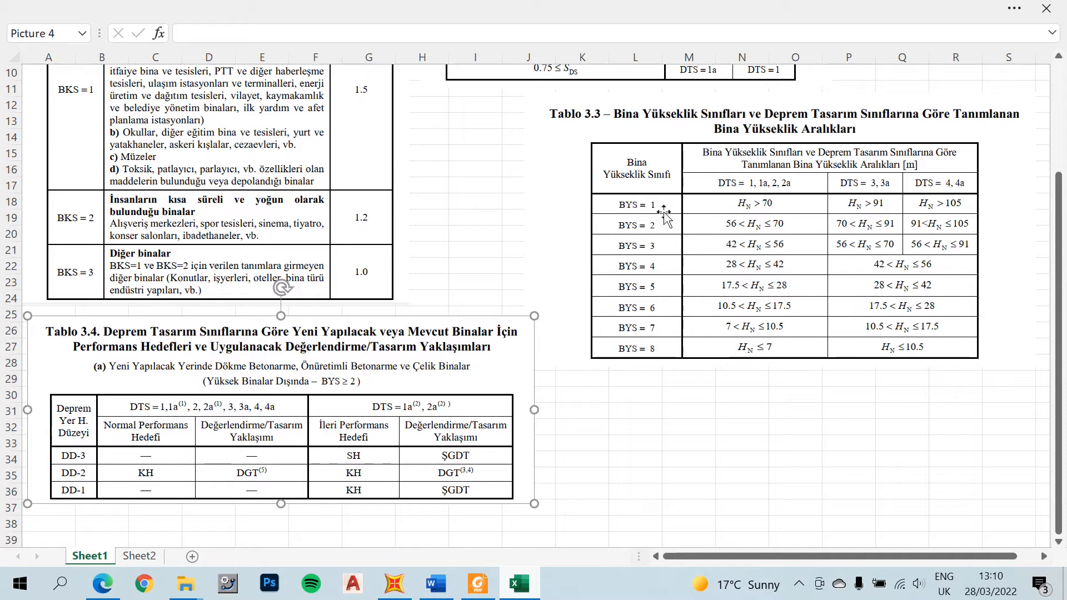
{"action": "scroll", "coordinate": [72, 244], "scroll_direction": "up", "scroll_amount": 3}
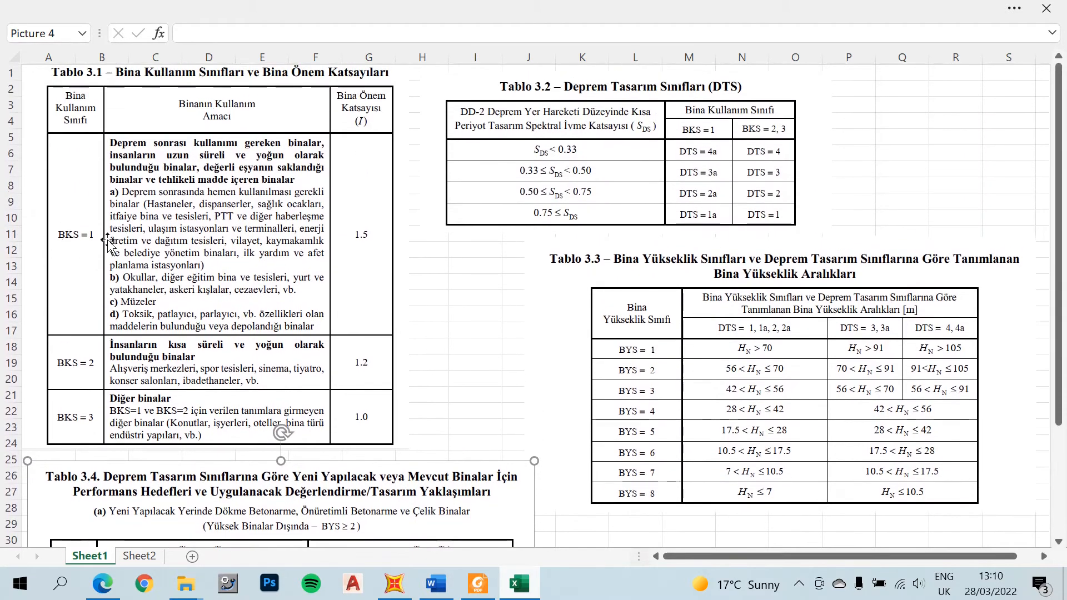
{"action": "scroll", "coordinate": [180, 292], "scroll_direction": "down", "scroll_amount": 3}
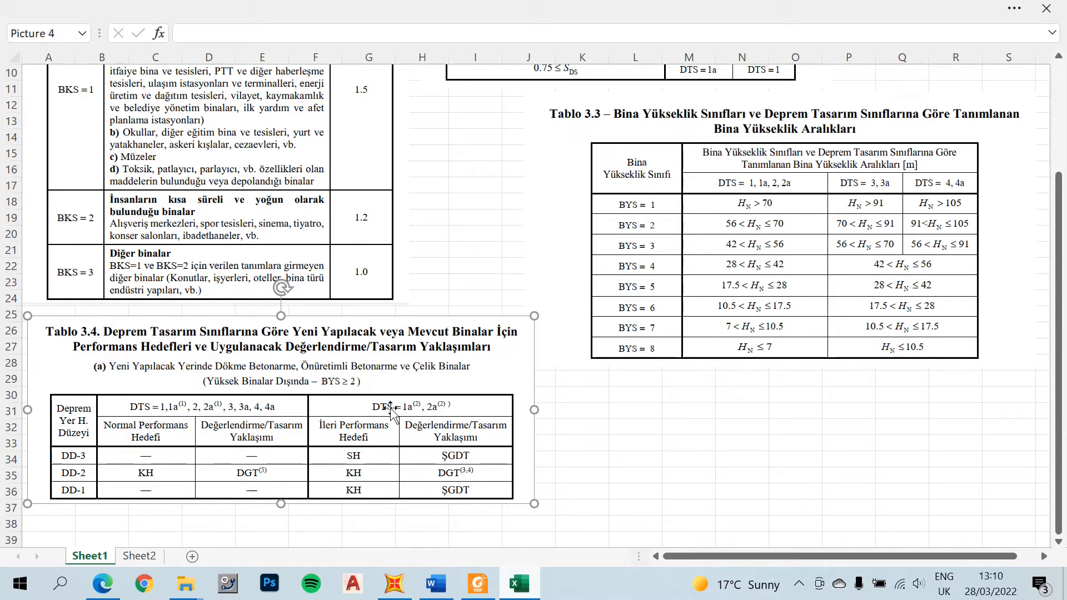
Switch to Edge, search Google for "afad interaktif web uygulaması" and open the Türkiye Deprem Tehlike Haritaları e-Devlet result.
{"action": "left_click", "coordinate": [95, 593]}
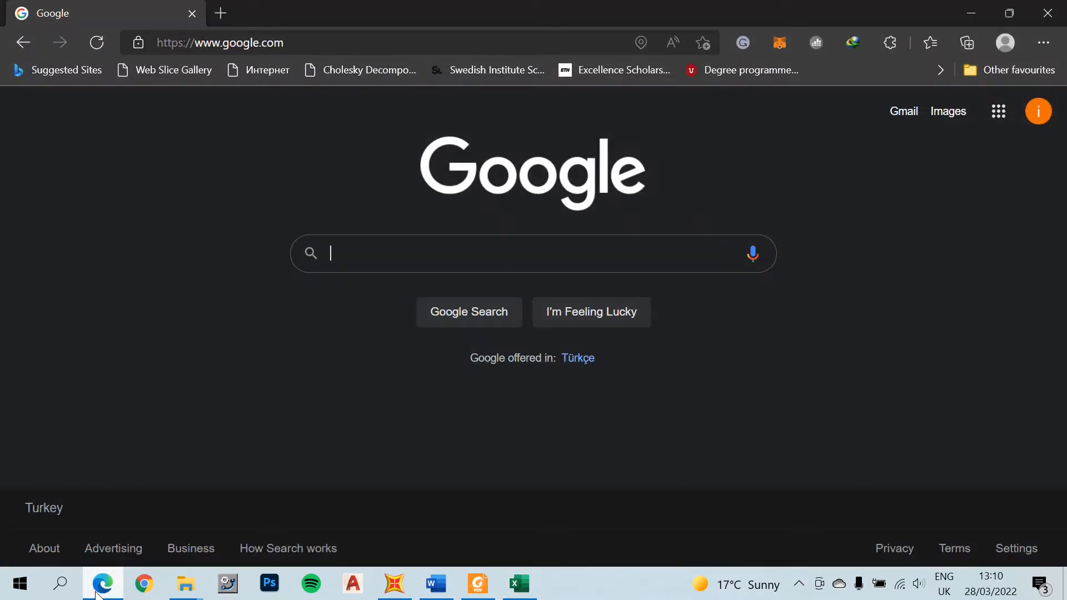
{"action": "left_click", "coordinate": [221, 13]}
{"action": "left_click", "coordinate": [152, 22]}
{"action": "type", "text": "afad"}
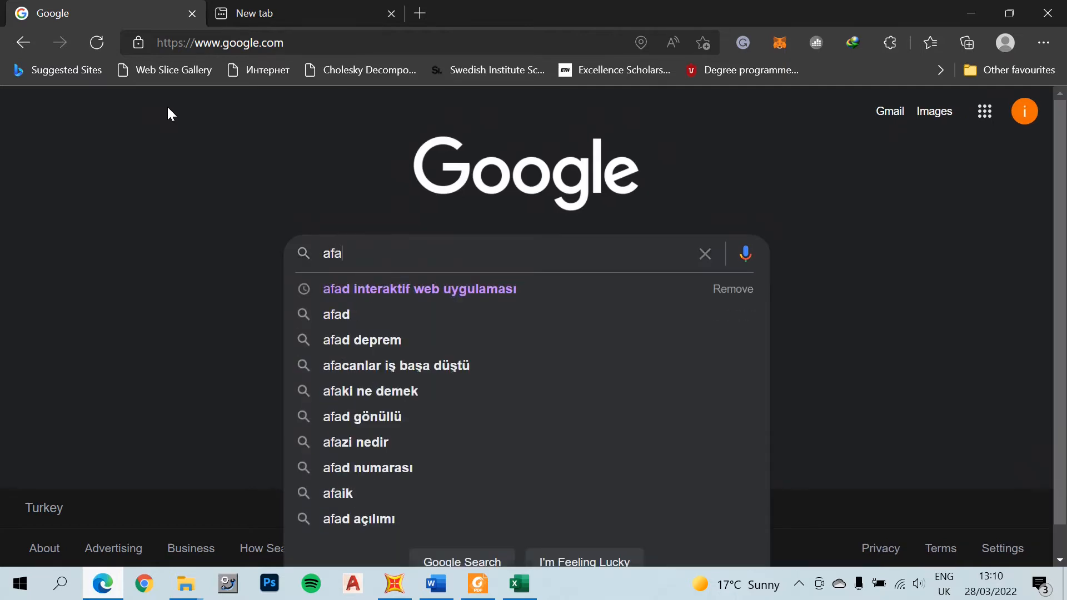
{"action": "key", "text": "Down"}
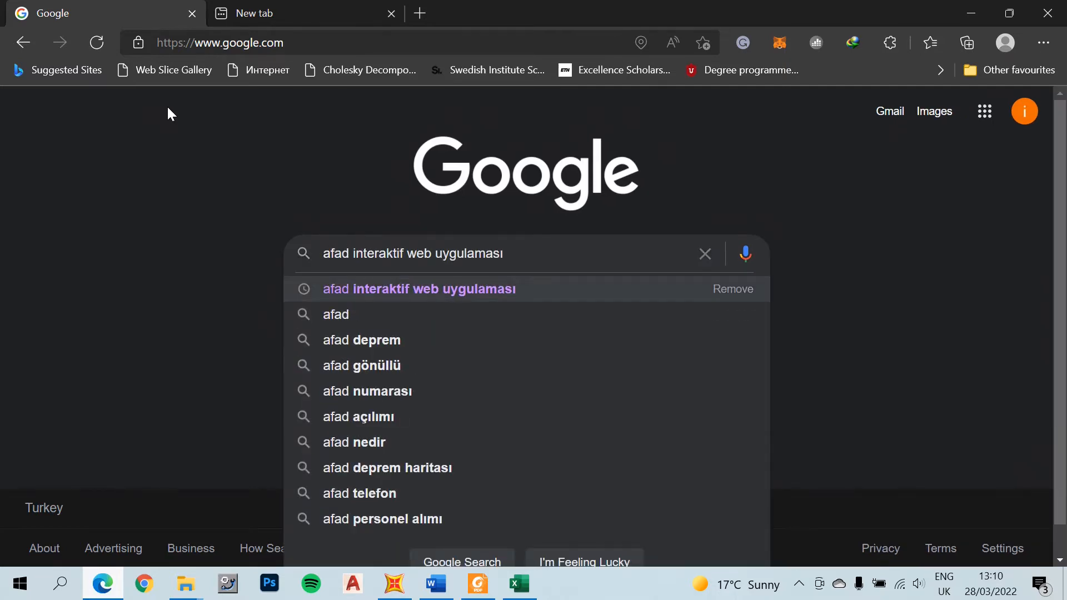
{"action": "key", "text": "Return"}
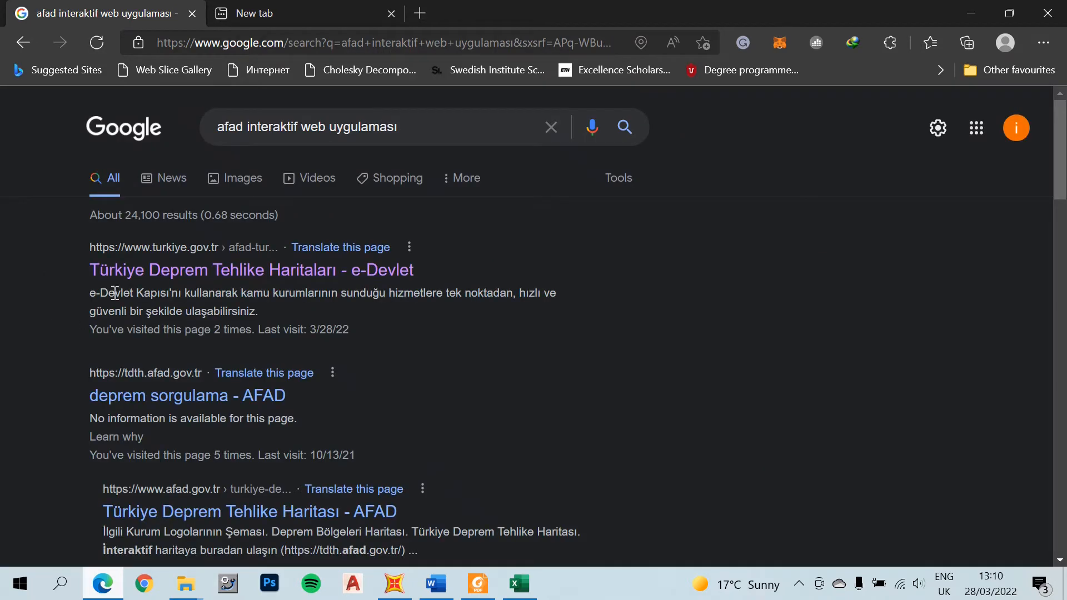
{"action": "left_click", "coordinate": [143, 274]}
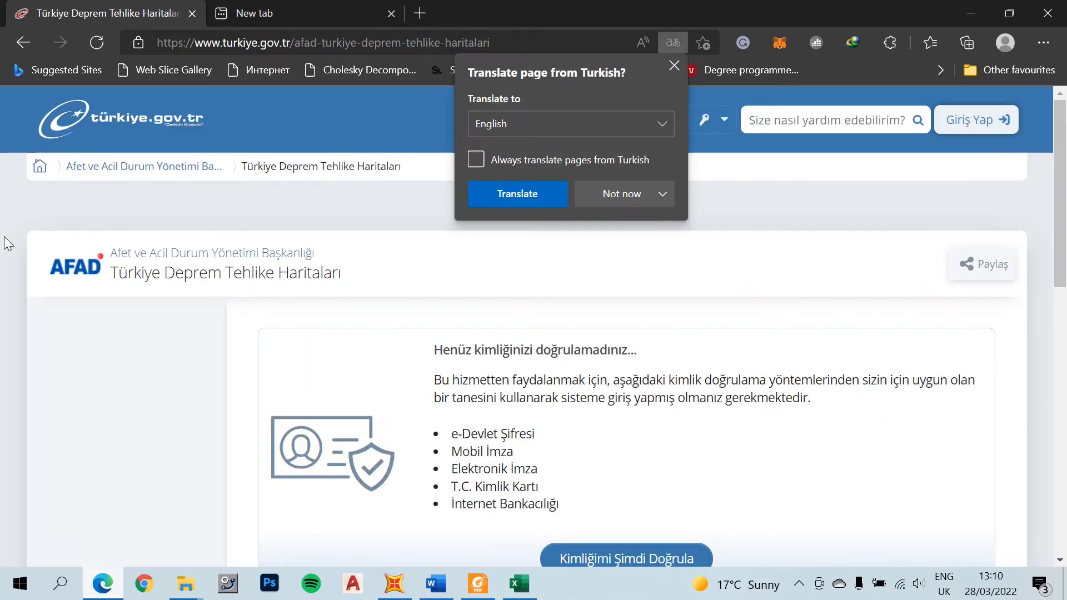
Start the identity verification for the e-Devlet service, launch the AFAD hazard map application and dismiss the translation offer.
{"action": "scroll", "coordinate": [724, 486], "scroll_direction": "down", "scroll_amount": 3}
{"action": "left_click", "coordinate": [634, 418]}
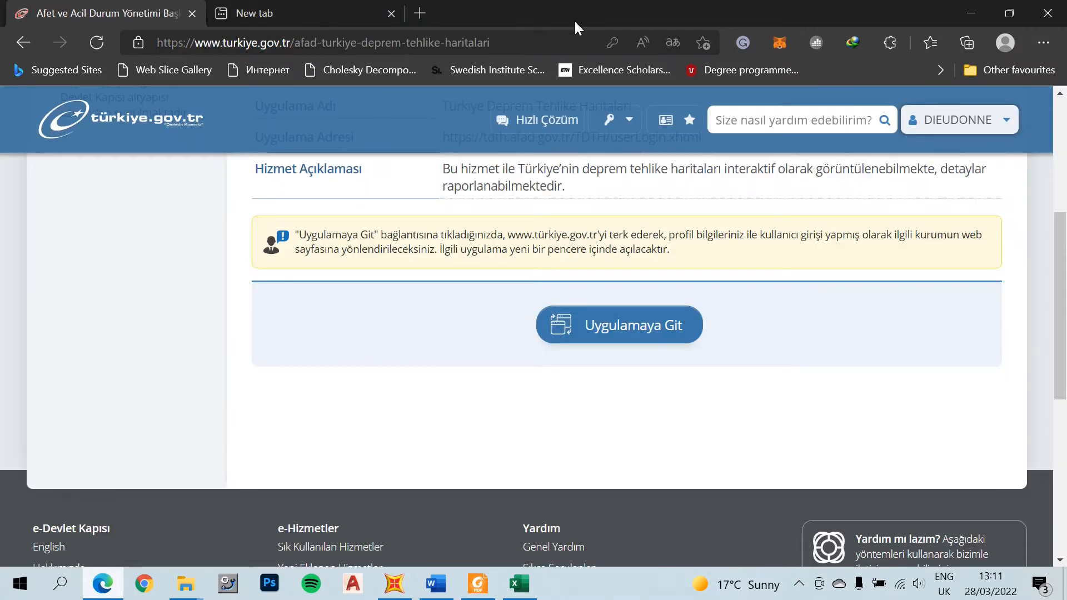
{"action": "mouse_move", "coordinate": [575, 6]}
{"action": "scroll", "coordinate": [1016, 314], "scroll_direction": "up", "scroll_amount": 4}
{"action": "scroll", "coordinate": [834, 392], "scroll_direction": "down", "scroll_amount": 4}
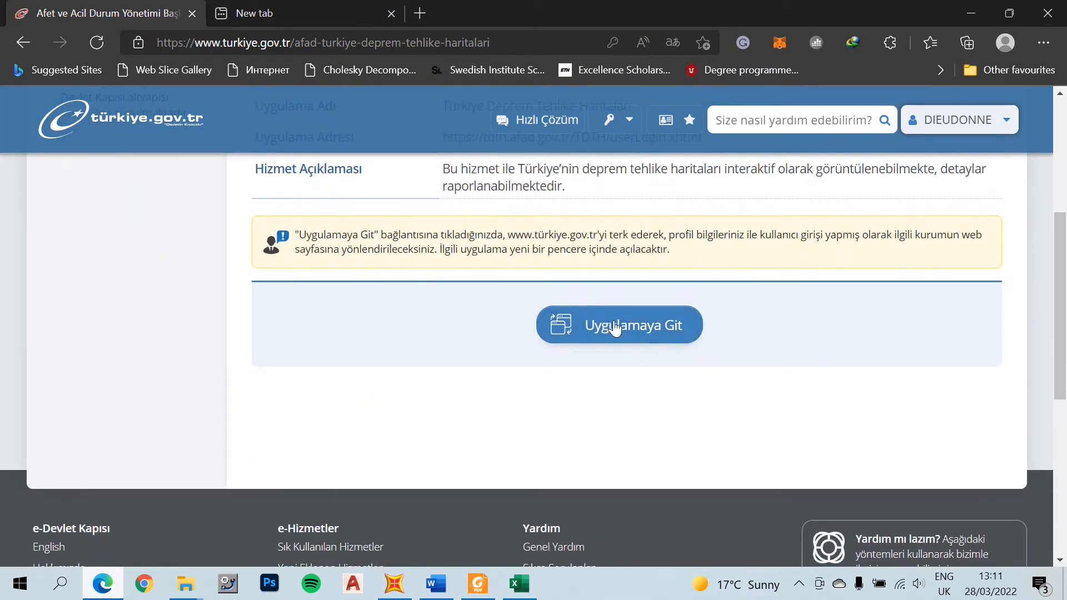
{"action": "left_click", "coordinate": [611, 322]}
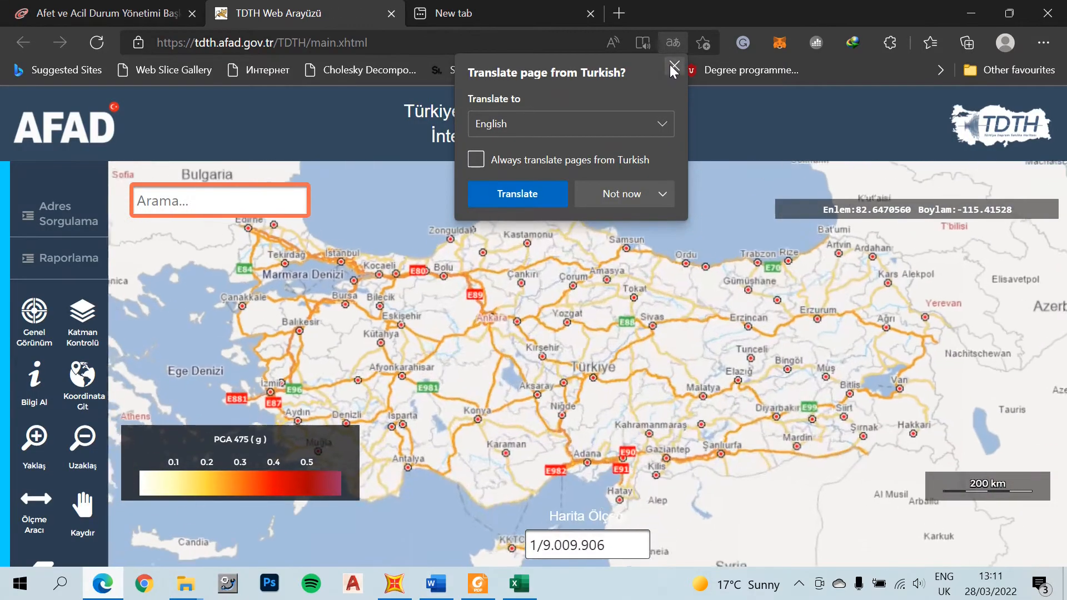
{"action": "left_click", "coordinate": [674, 67]}
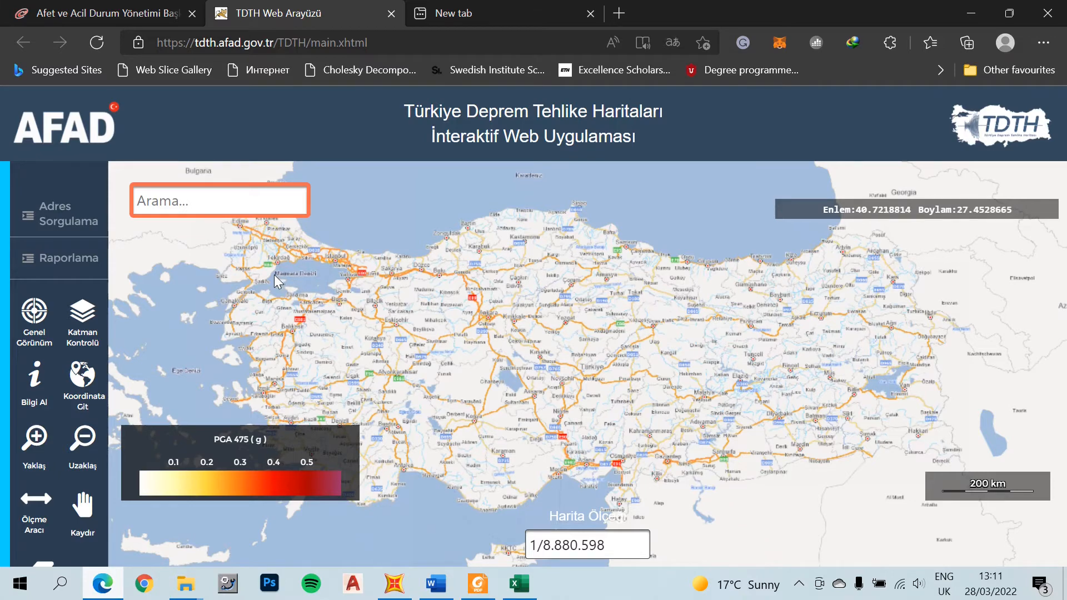
Locate the building site on the map, east of Istanbul beside the Şile Otoyolu highway interchange.
{"action": "scroll", "coordinate": [275, 275], "scroll_direction": "up", "scroll_amount": 1}
{"action": "scroll", "coordinate": [453, 235], "scroll_direction": "up", "scroll_amount": 2}
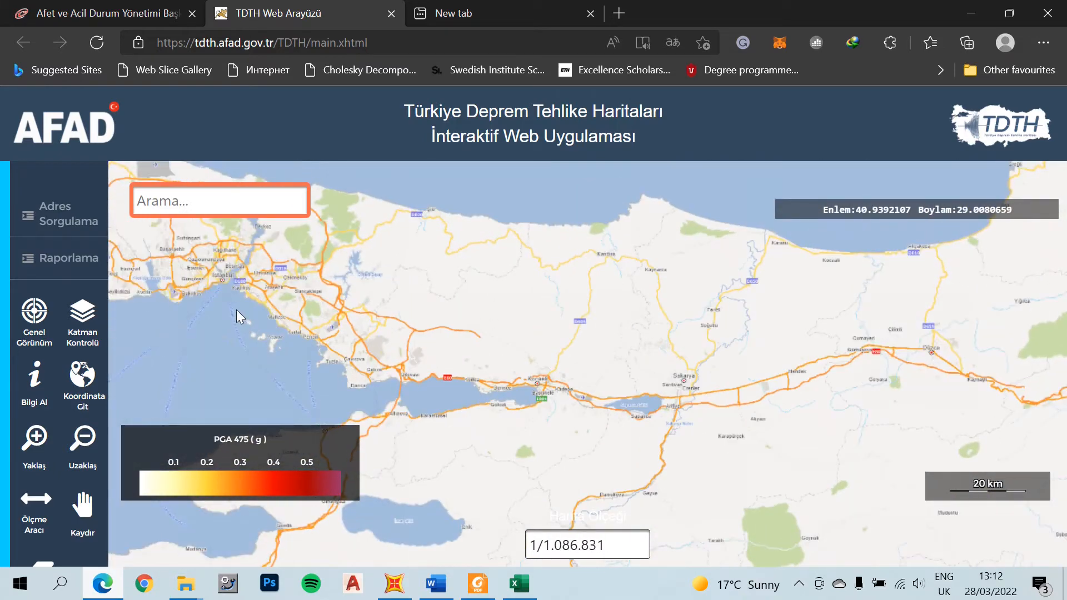
{"action": "scroll", "coordinate": [236, 309], "scroll_direction": "up", "scroll_amount": 1}
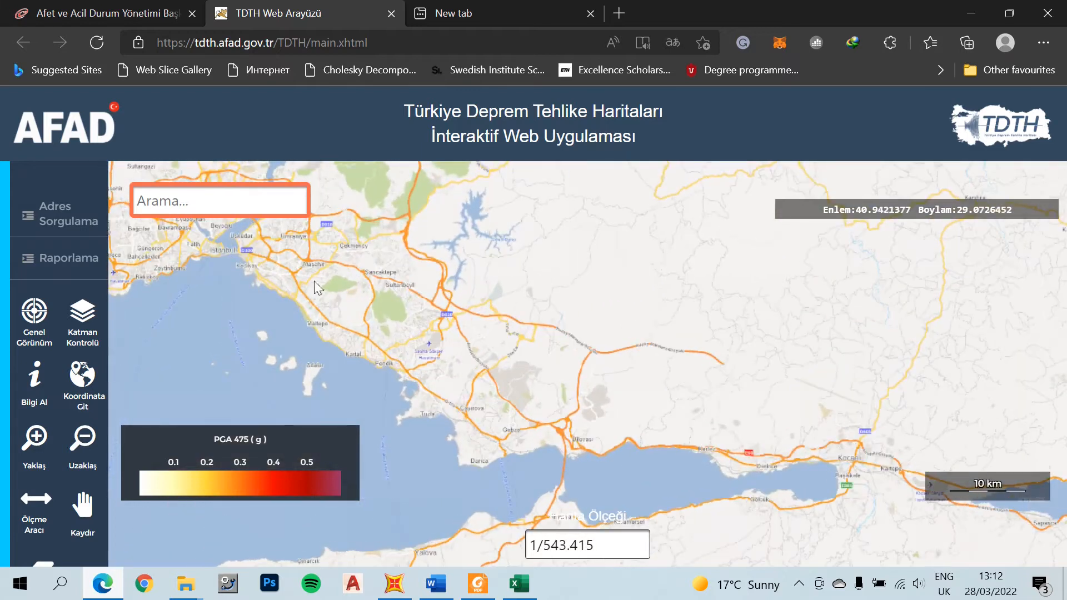
{"action": "scroll", "coordinate": [389, 225], "scroll_direction": "down", "scroll_amount": 1}
{"action": "scroll", "coordinate": [392, 225], "scroll_direction": "up", "scroll_amount": 2}
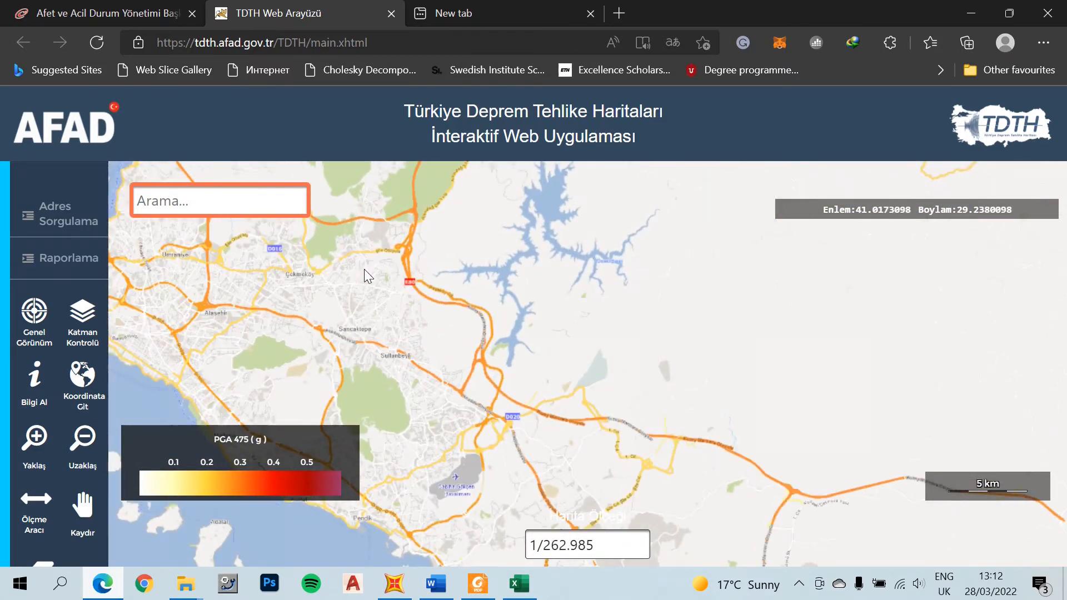
{"action": "scroll", "coordinate": [383, 245], "scroll_direction": "up", "scroll_amount": 4}
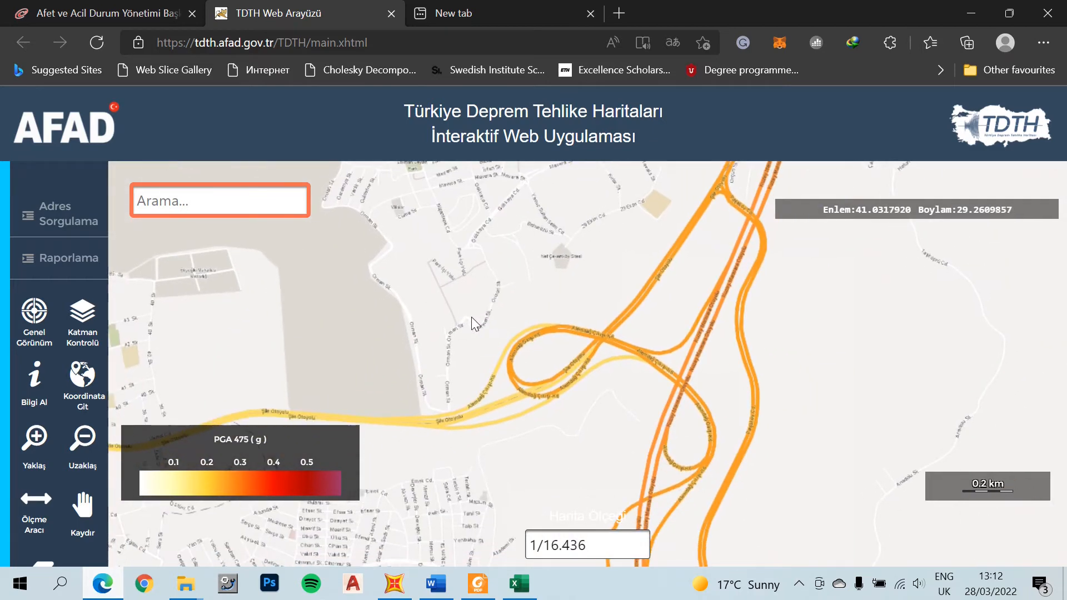
{"action": "scroll", "coordinate": [466, 316], "scroll_direction": "up", "scroll_amount": 1}
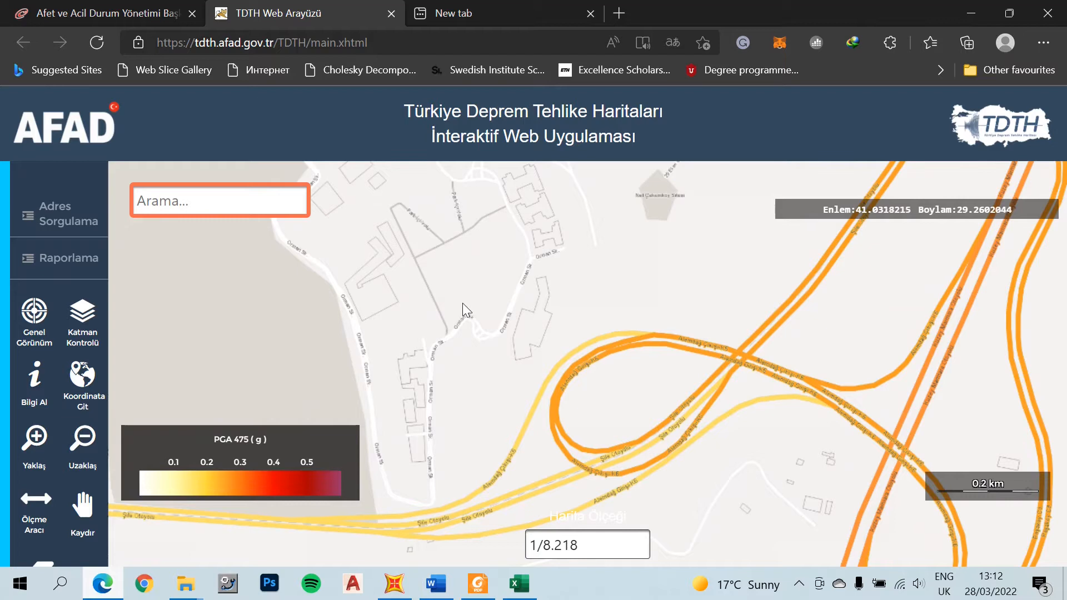
{"action": "scroll", "coordinate": [463, 304], "scroll_direction": "down", "scroll_amount": 2}
{"action": "left_click_drag", "start_coordinate": [465, 304], "coordinate": [523, 334]}
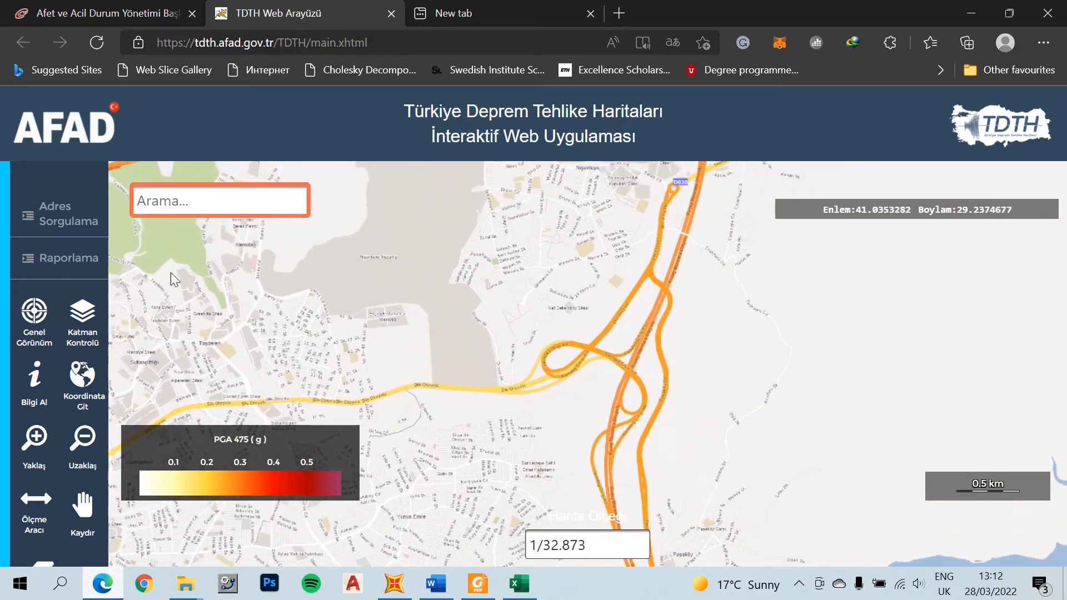
Open a new hazard report titled DD-2, with earthquake ground motion level DD-2 and local soil class ZB.
{"action": "left_click", "coordinate": [75, 257]}
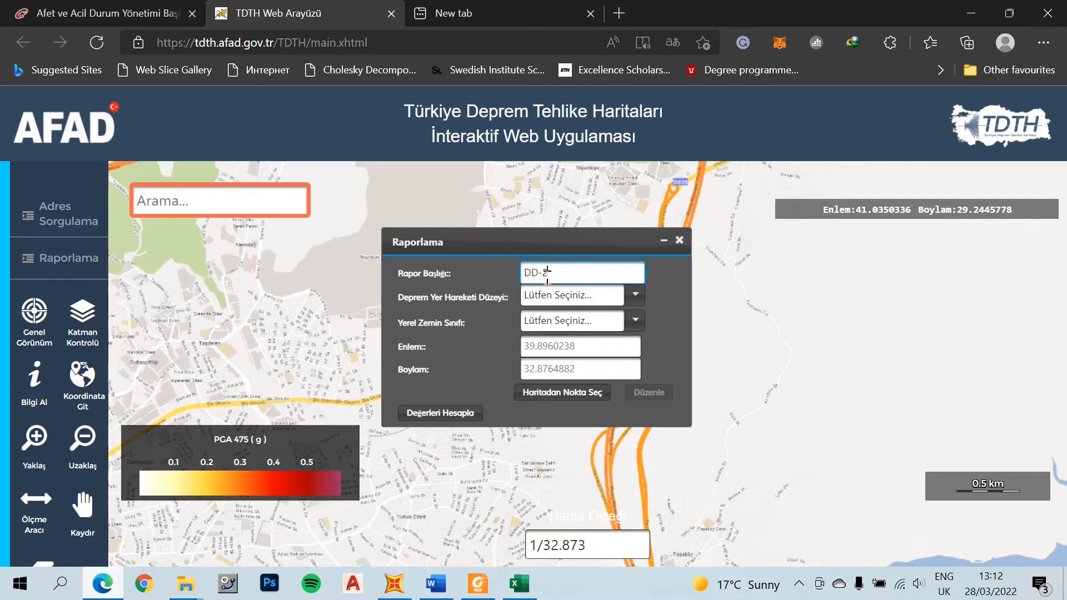
{"action": "left_click_drag", "start_coordinate": [481, 246], "coordinate": [229, 209]}
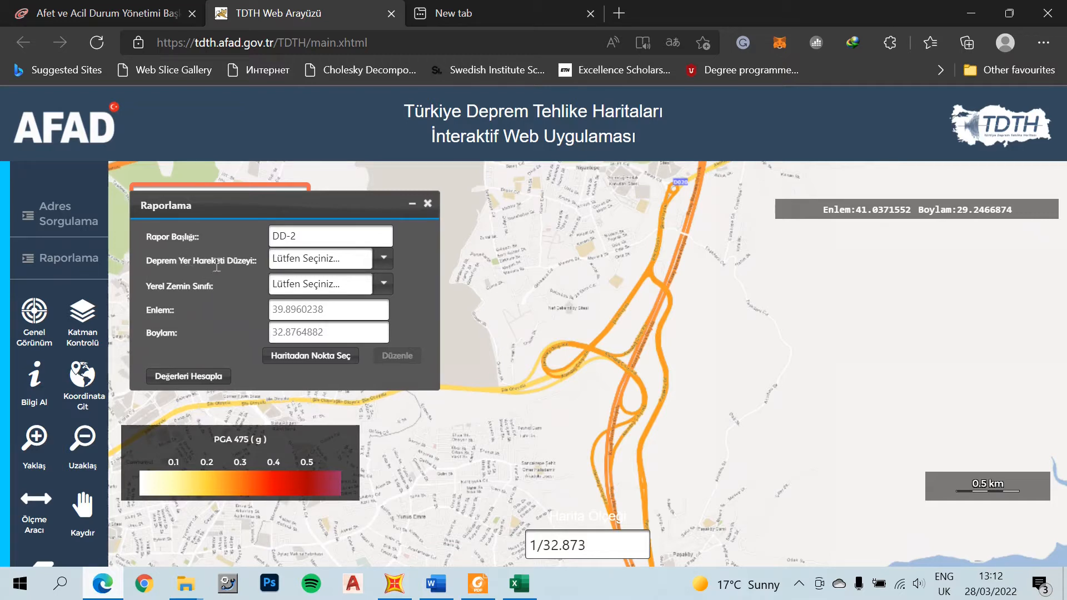
{"action": "left_click", "coordinate": [381, 259]}
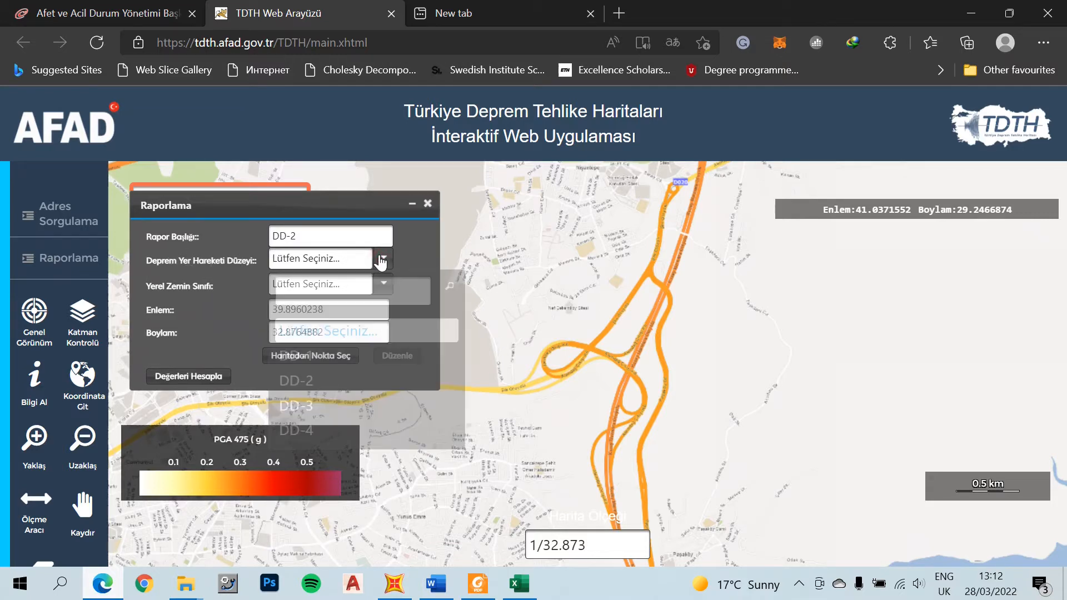
{"action": "left_click", "coordinate": [326, 383]}
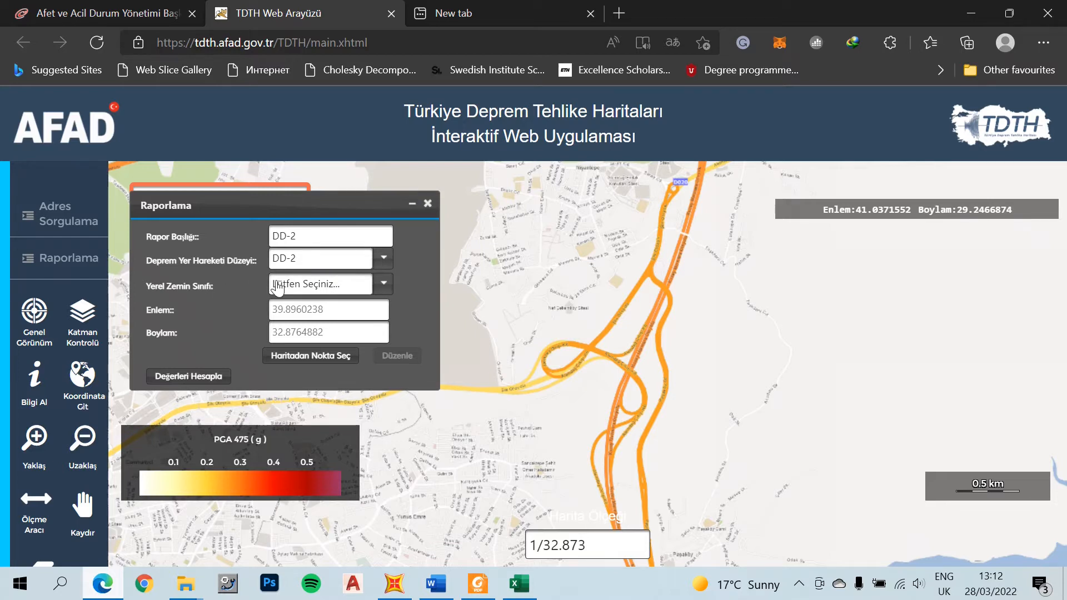
{"action": "left_click", "coordinate": [384, 285]}
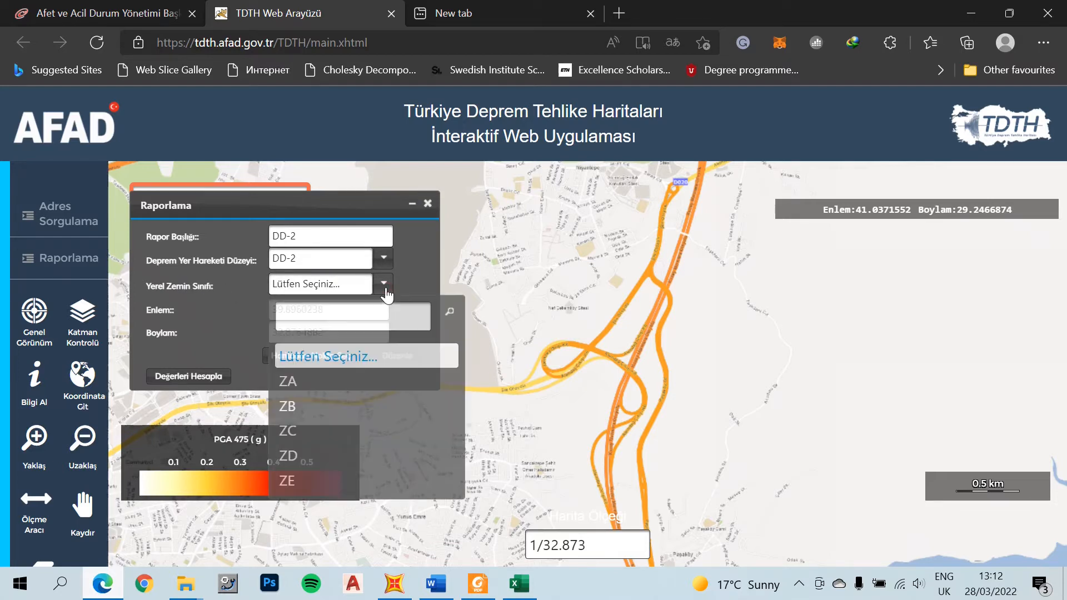
{"action": "left_click", "coordinate": [318, 406]}
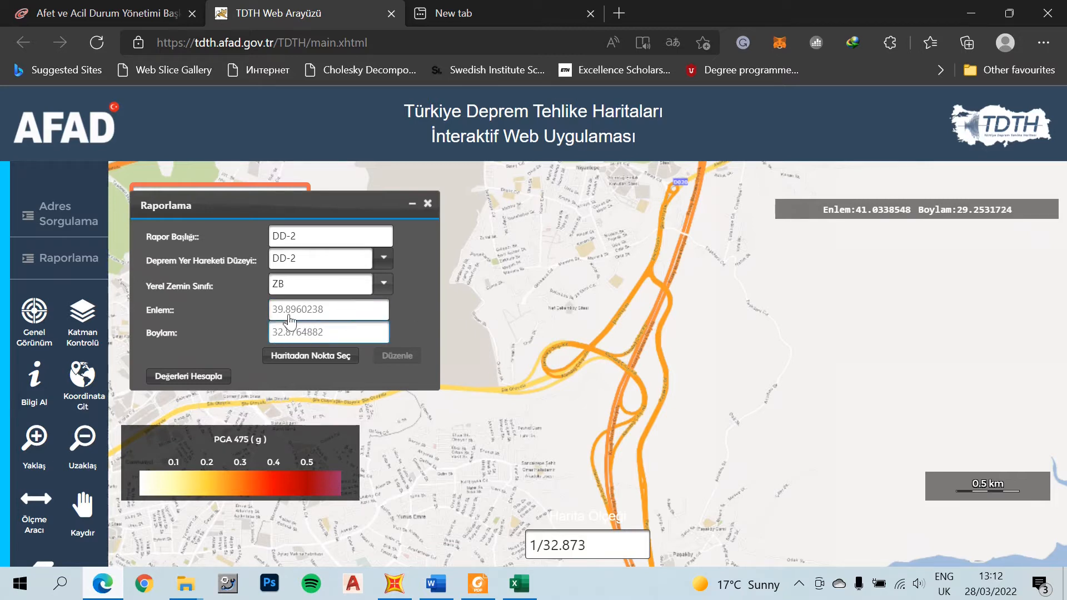
Pick the site on the map at about latitude 41.033736, longitude 29.259266, and calculate the report values.
{"action": "left_click", "coordinate": [307, 359]}
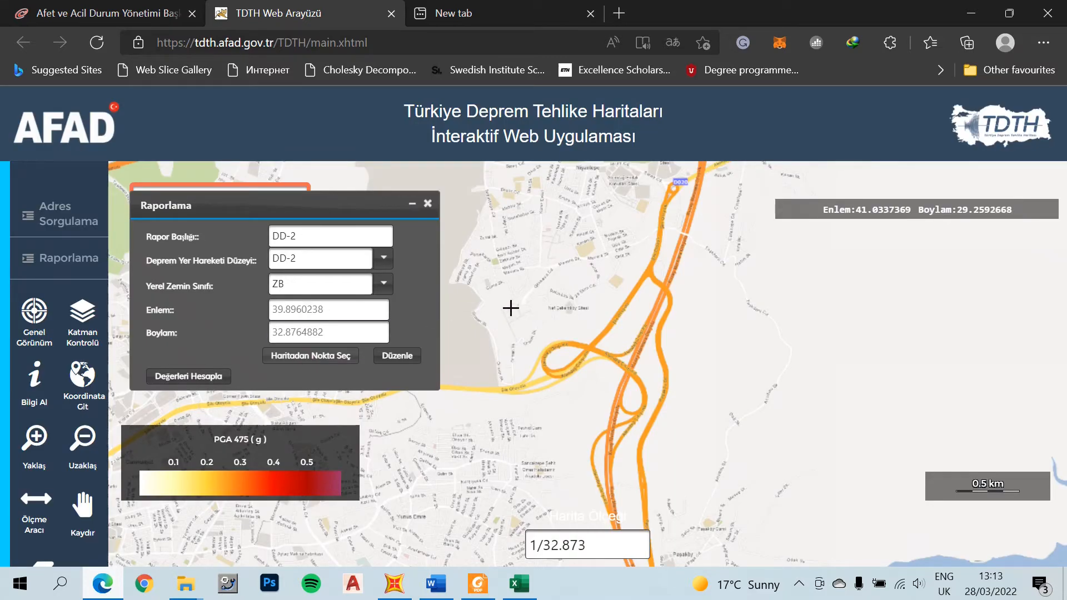
{"action": "left_click", "coordinate": [511, 308]}
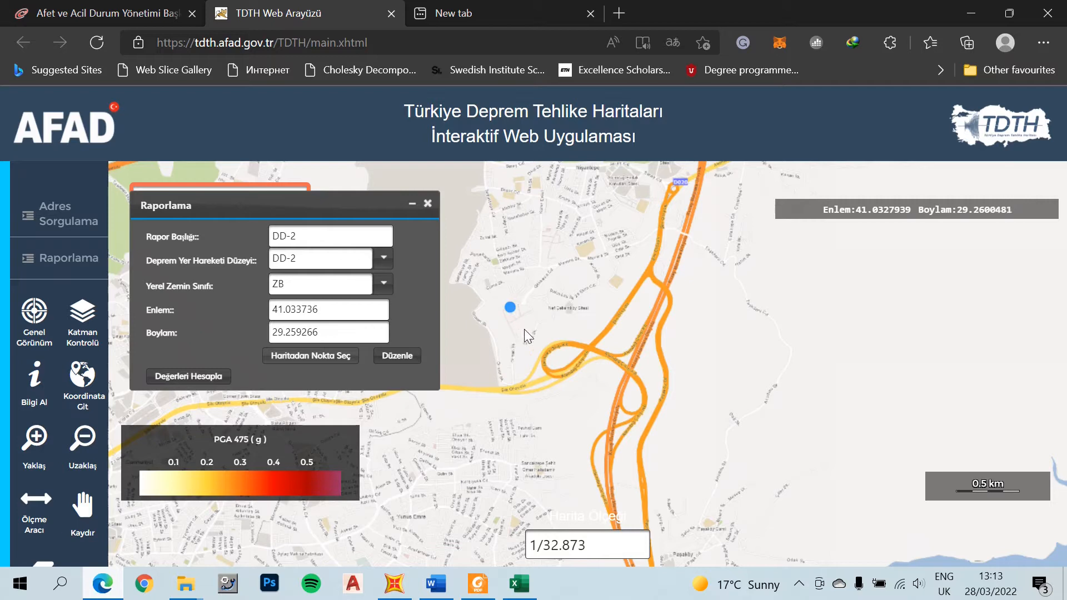
{"action": "left_click", "coordinate": [196, 376]}
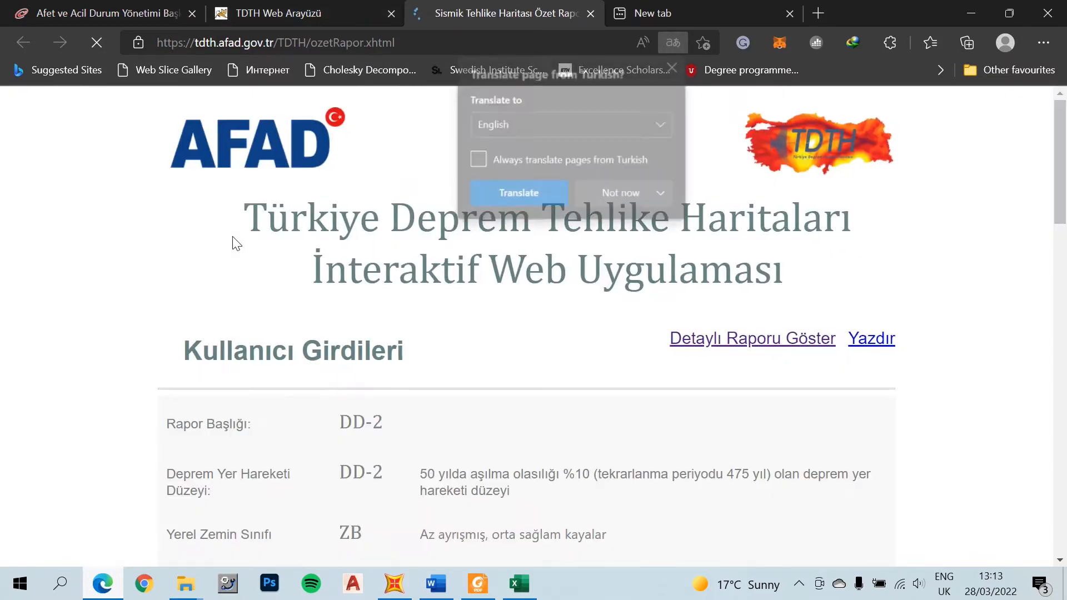
{"action": "left_click", "coordinate": [676, 70]}
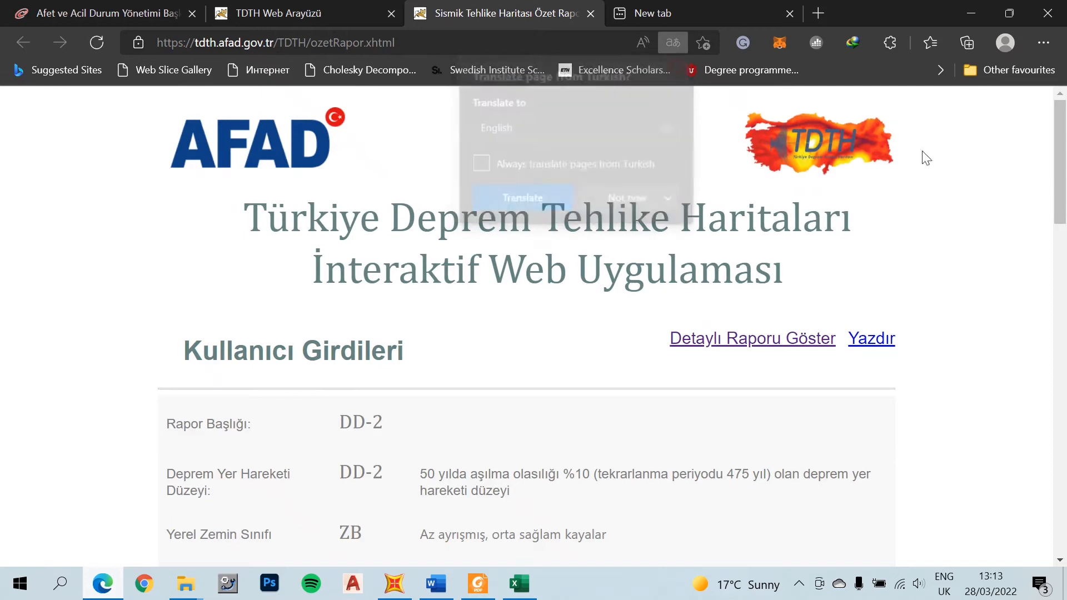
Examine the SS, S1, SDS and SD1 spectral coefficients in the outputs section of the hazard report.
{"action": "left_click_drag", "start_coordinate": [1065, 145], "coordinate": [1066, 393]}
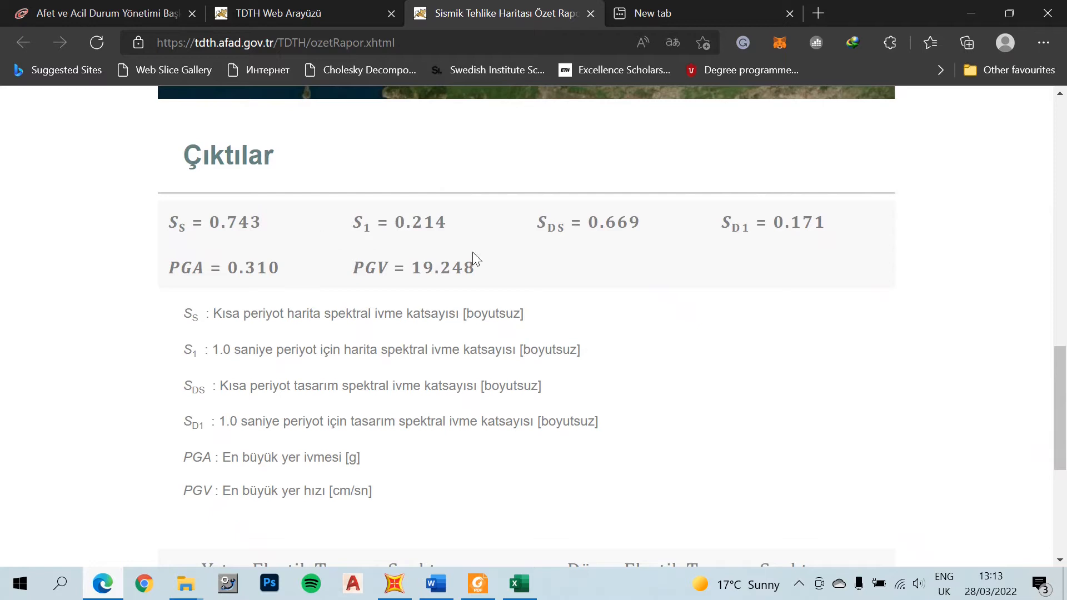
{"action": "left_click_drag", "start_coordinate": [791, 225], "coordinate": [165, 217]}
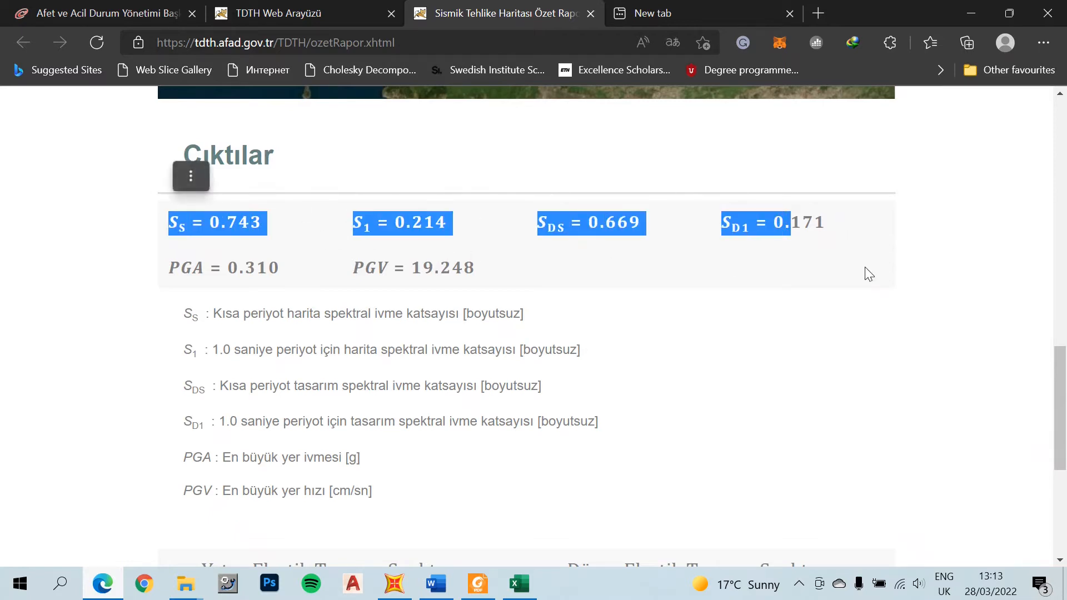
{"action": "left_click", "coordinate": [1001, 240]}
{"action": "scroll", "coordinate": [1063, 395], "scroll_direction": "down", "scroll_amount": 1}
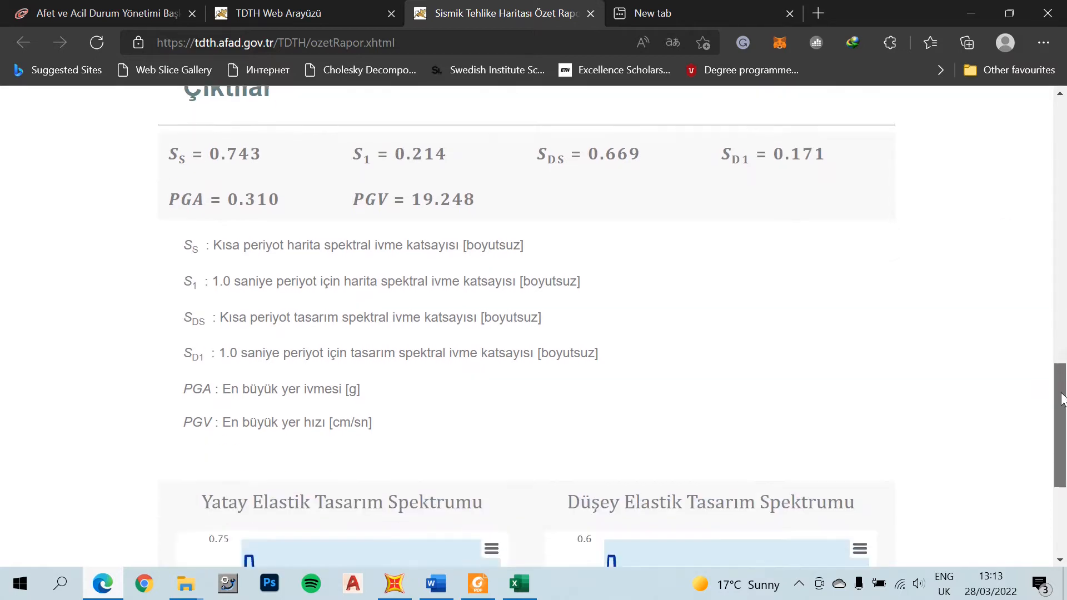
Examine the horizontal and vertical elastic design spectrum charts and the download options of the horizontal one.
{"action": "scroll", "coordinate": [1063, 395], "scroll_direction": "down", "scroll_amount": 5}
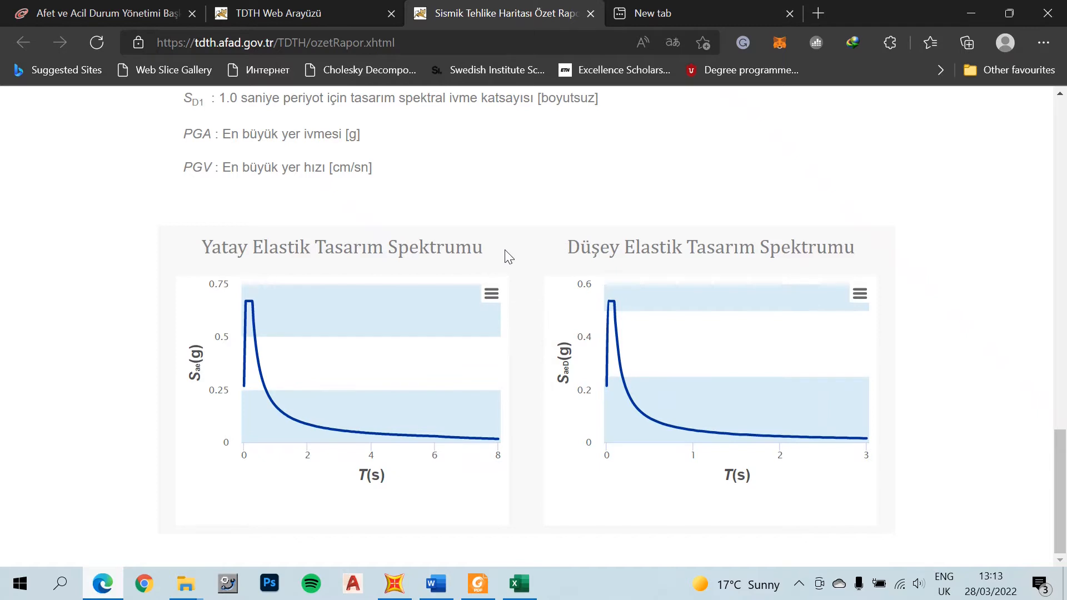
{"action": "left_click", "coordinate": [491, 294]}
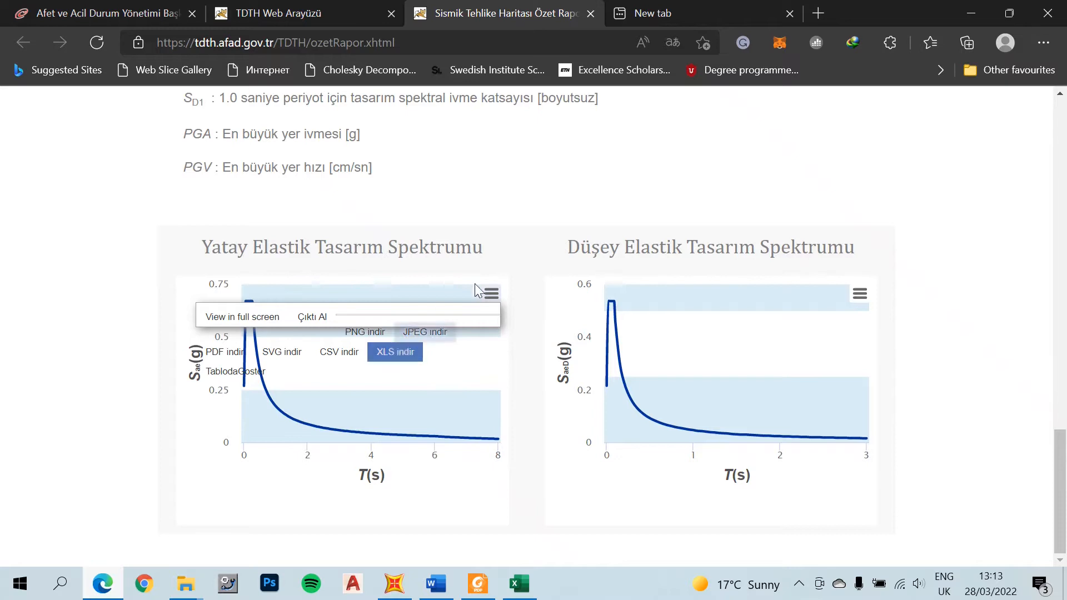
{"action": "left_click_drag", "start_coordinate": [1063, 473], "coordinate": [1064, 344]}
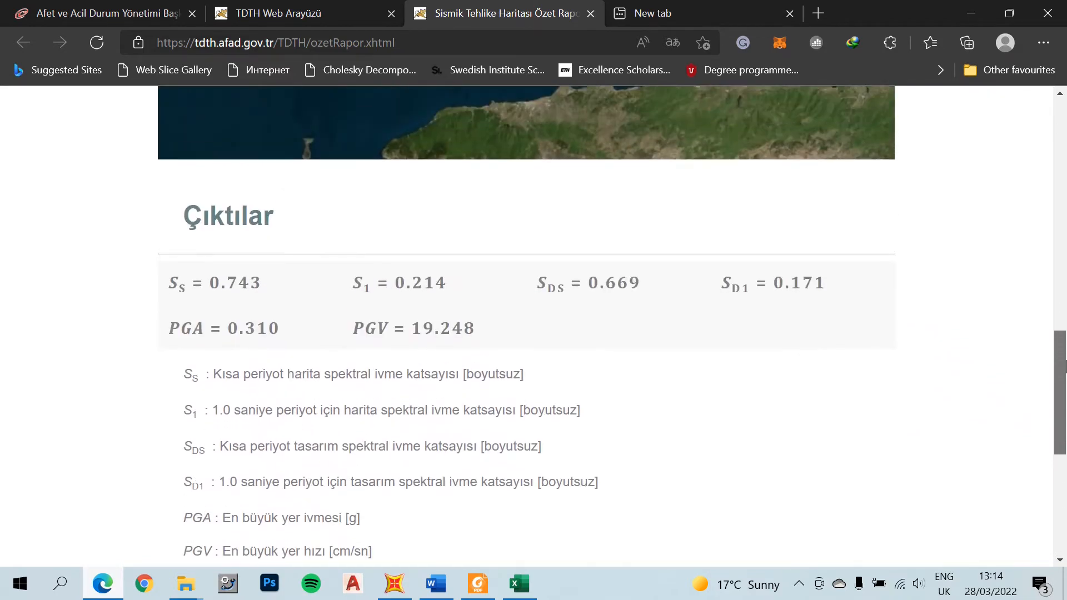
Review the spectral coefficients in the report's outputs section and highlight the short-period design coefficient SDS.
{"action": "left_click_drag", "start_coordinate": [172, 302], "coordinate": [815, 302]}
{"action": "left_click_drag", "start_coordinate": [1063, 376], "coordinate": [1064, 466]}
{"action": "left_click_drag", "start_coordinate": [1066, 418], "coordinate": [1065, 297]}
{"action": "left_click", "coordinate": [981, 425]}
{"action": "scroll", "coordinate": [981, 428], "scroll_direction": "down", "scroll_amount": 4}
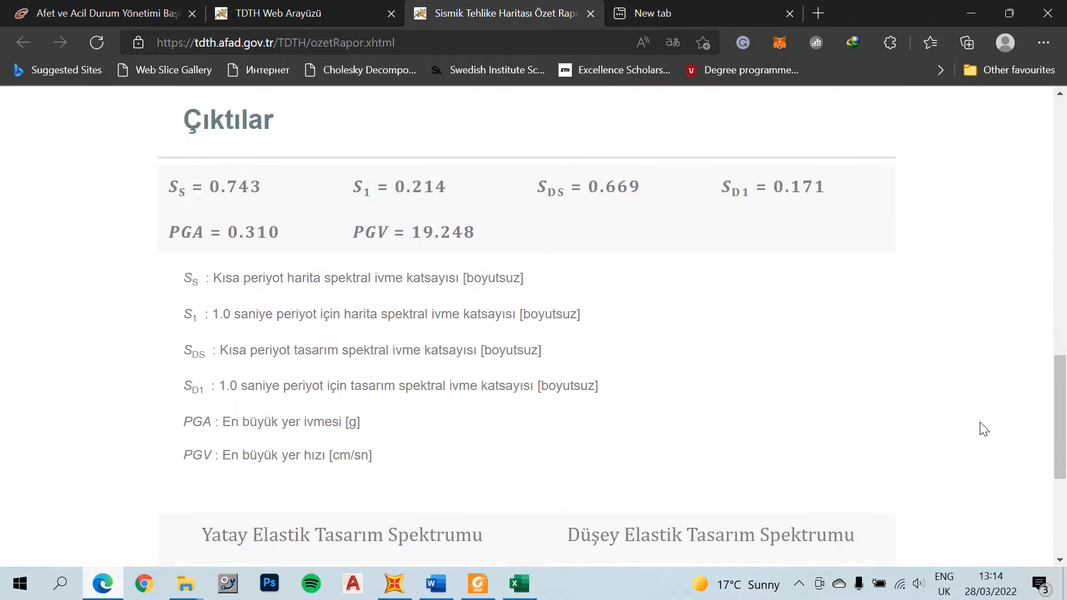
{"action": "scroll", "coordinate": [984, 429], "scroll_direction": "up", "scroll_amount": 1}
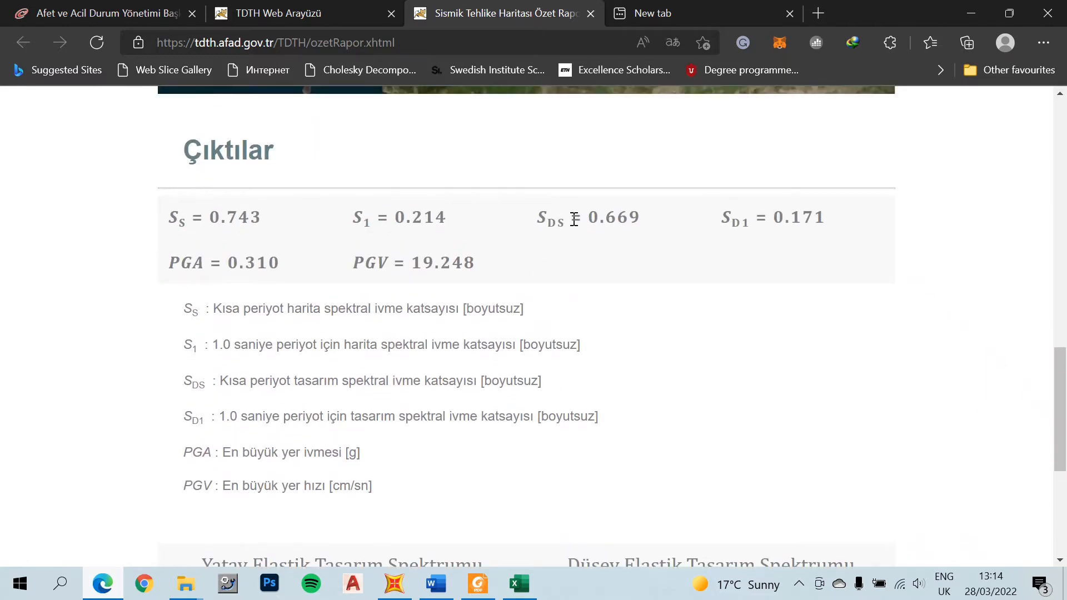
{"action": "left_click_drag", "start_coordinate": [648, 222], "coordinate": [520, 226]}
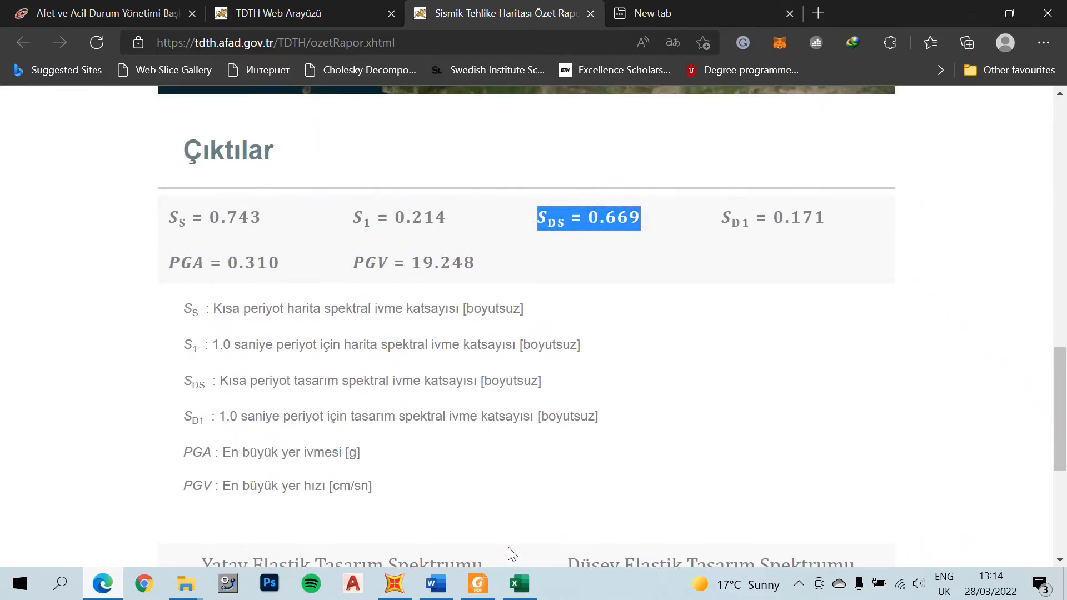
Switch to the Excel workbook and consult Tablo 3.1 for the building usage class and importance factor of residential buildings.
{"action": "left_click", "coordinate": [518, 584]}
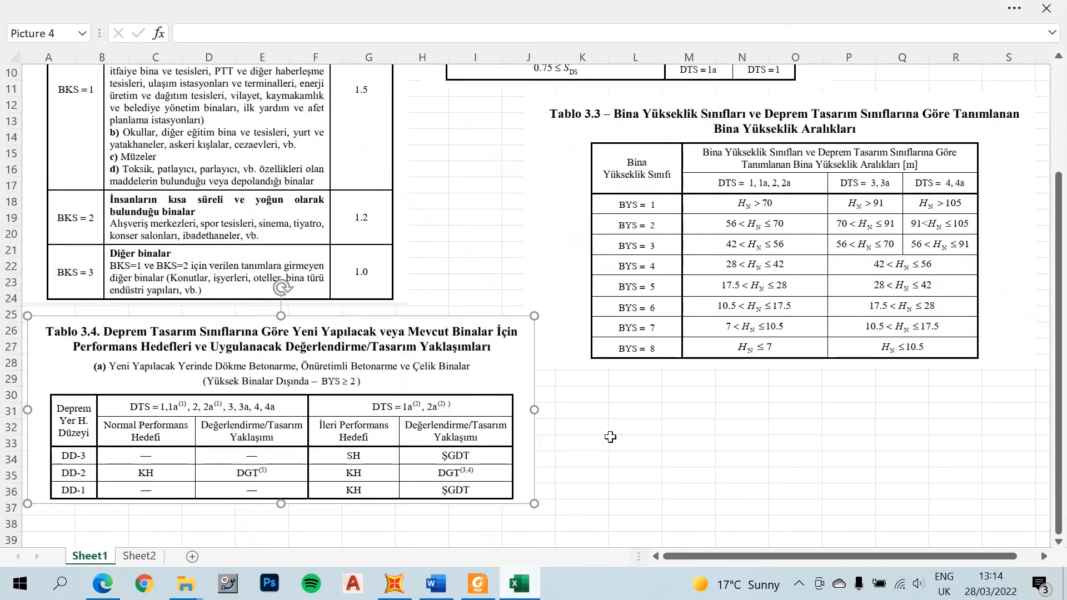
{"action": "scroll", "coordinate": [640, 445], "scroll_direction": "up", "scroll_amount": 3}
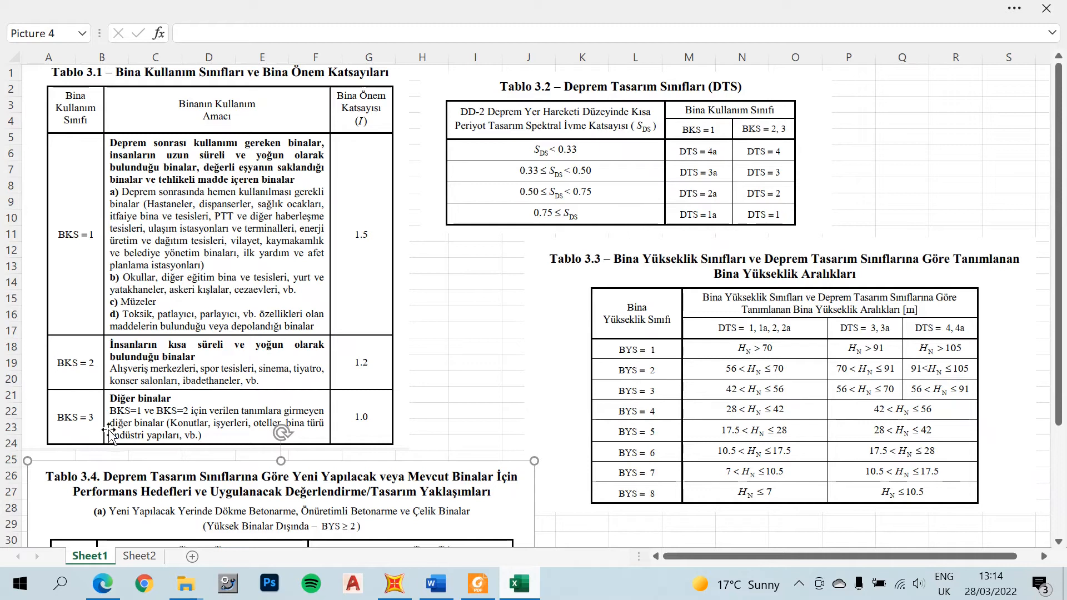
{"action": "left_click", "coordinate": [88, 418]}
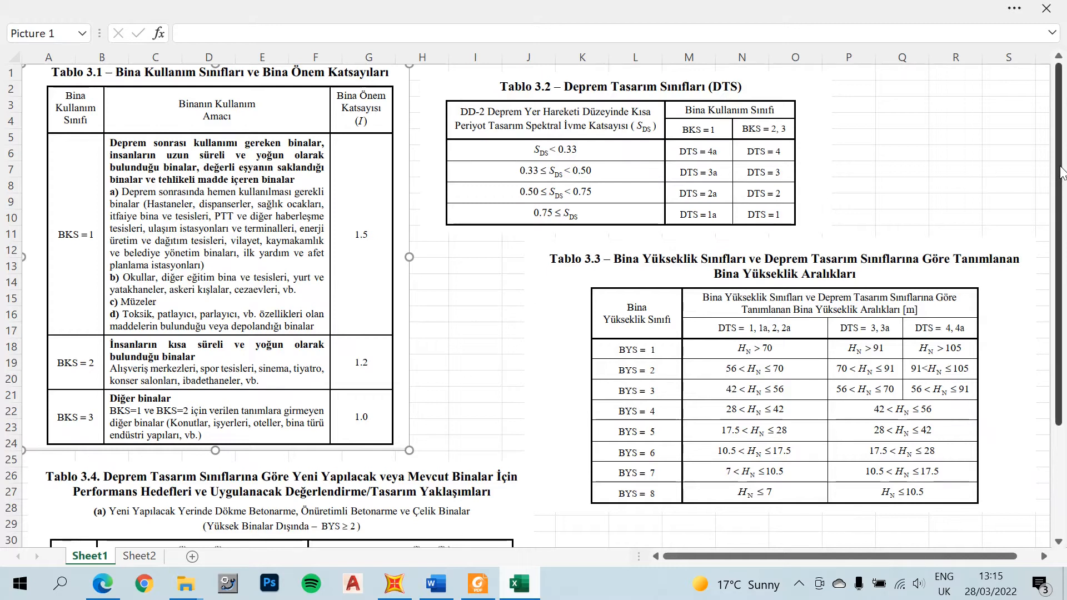
Examine Tablo 3.2, 3.3 and 3.4 for the earthquake design class, building height class and design approach.
{"action": "scroll", "coordinate": [1062, 172], "scroll_direction": "down", "scroll_amount": 1}
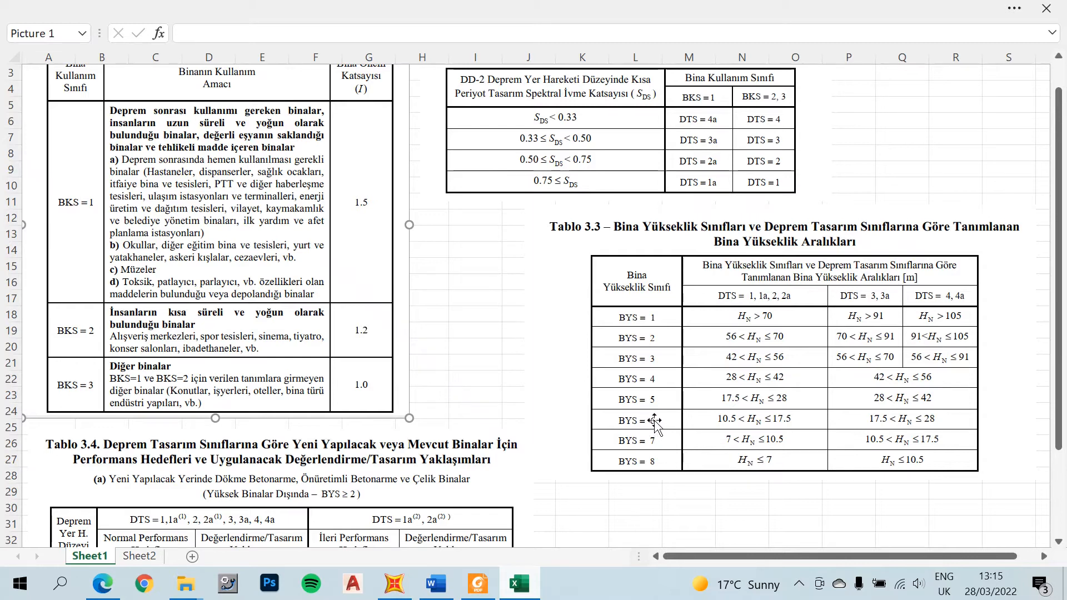
{"action": "scroll", "coordinate": [542, 398], "scroll_direction": "down", "scroll_amount": 2}
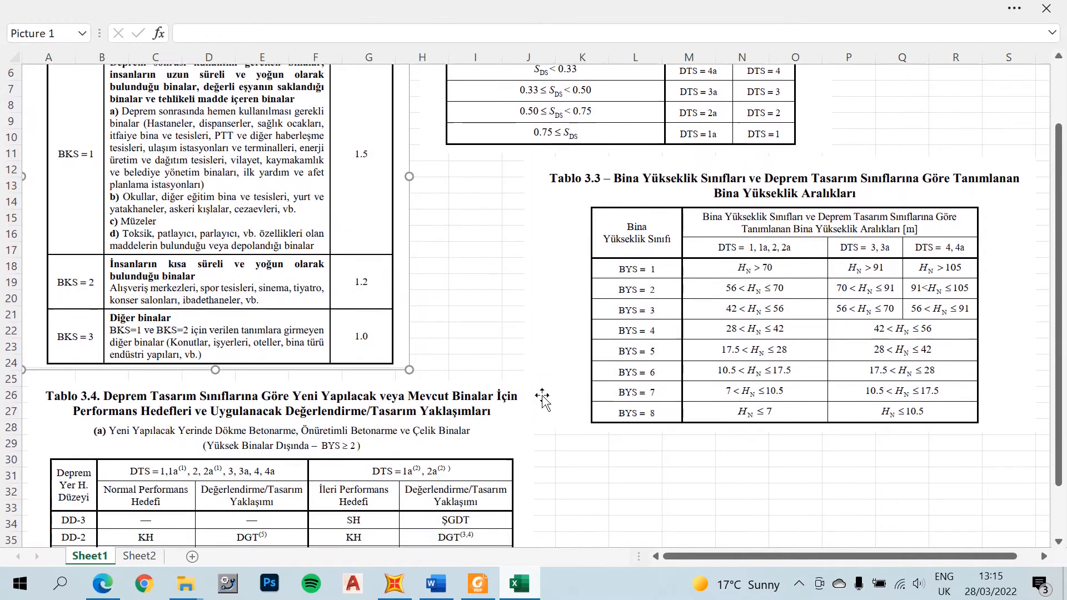
{"action": "scroll", "coordinate": [542, 396], "scroll_direction": "down", "scroll_amount": 1}
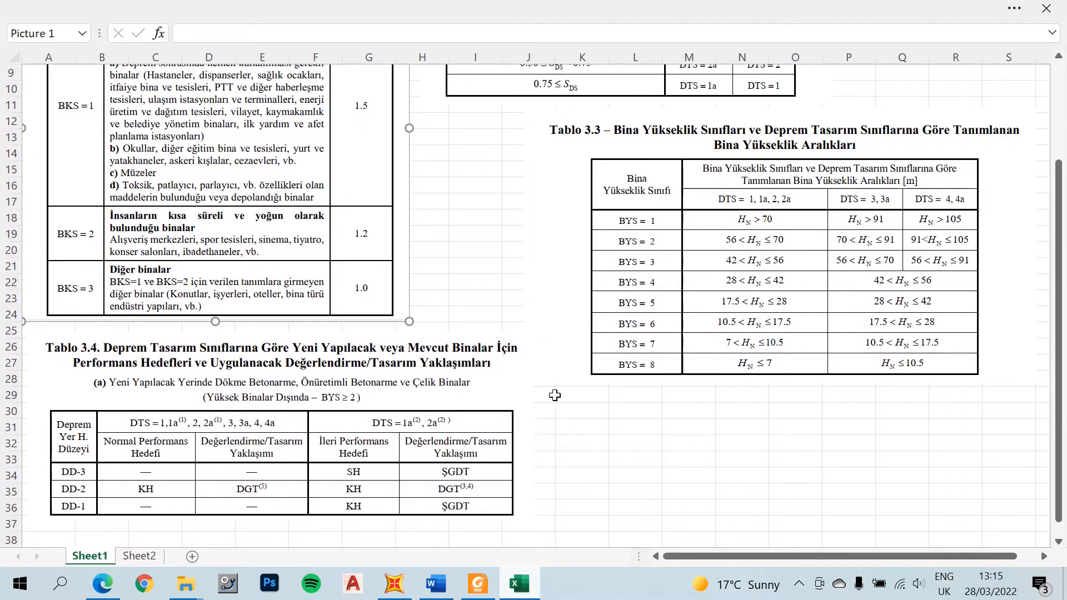
{"action": "scroll", "coordinate": [550, 389], "scroll_direction": "down", "scroll_amount": 3}
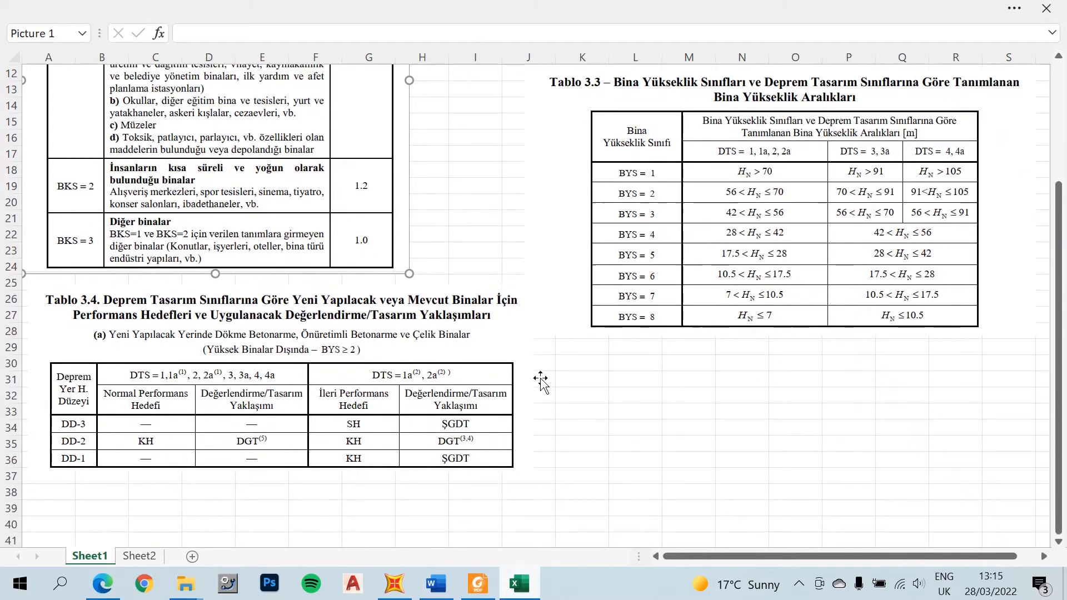
{"action": "scroll", "coordinate": [542, 389], "scroll_direction": "up", "scroll_amount": 2}
{"action": "scroll", "coordinate": [489, 403], "scroll_direction": "down", "scroll_amount": 2}
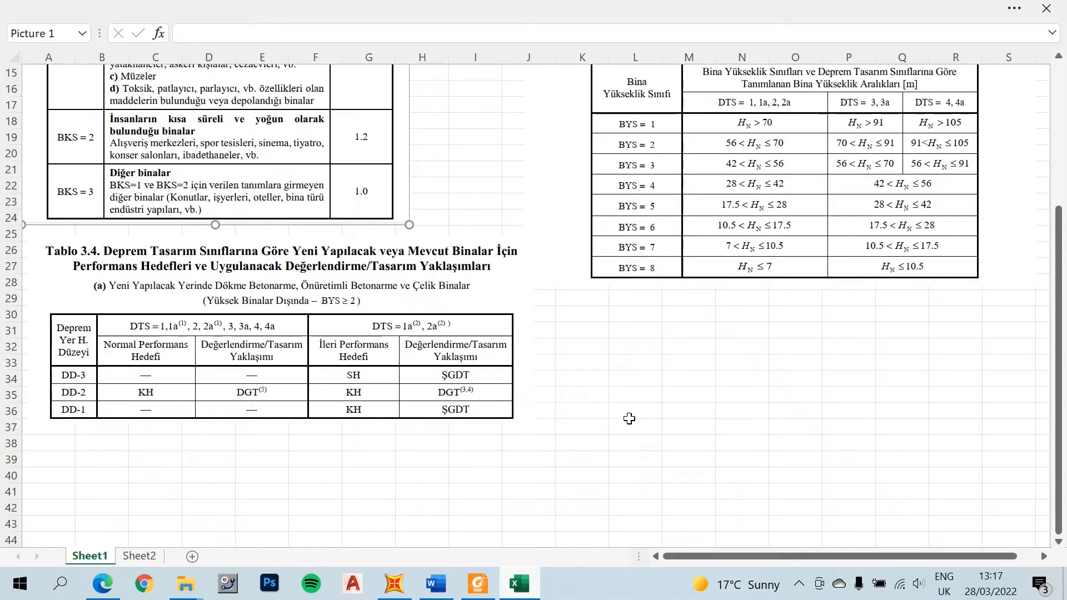
{"action": "scroll", "coordinate": [629, 418], "scroll_direction": "up", "scroll_amount": 3}
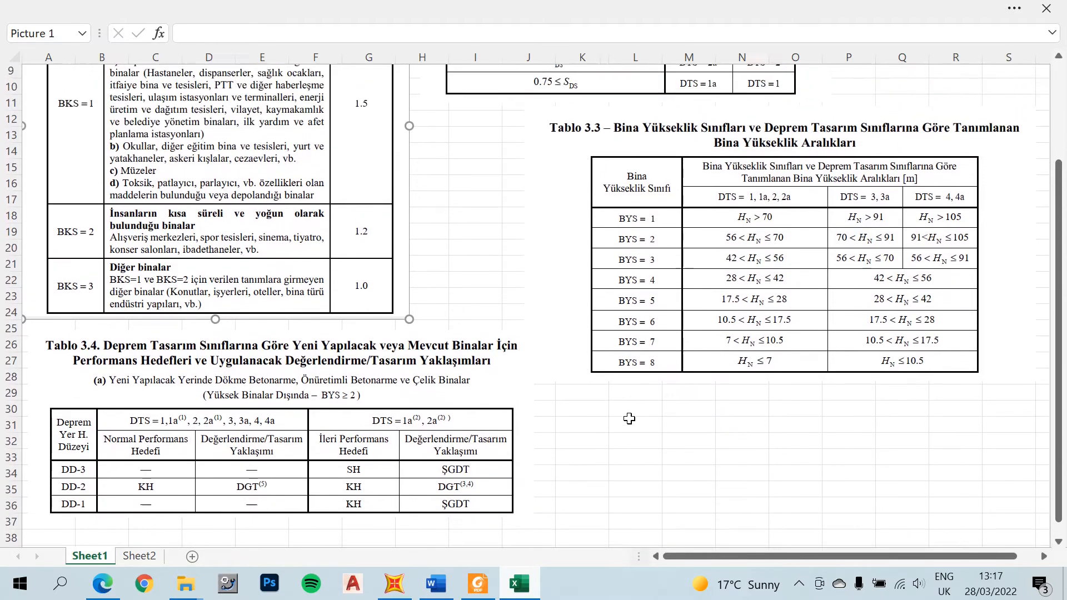
{"action": "scroll", "coordinate": [616, 399], "scroll_direction": "up", "scroll_amount": 2}
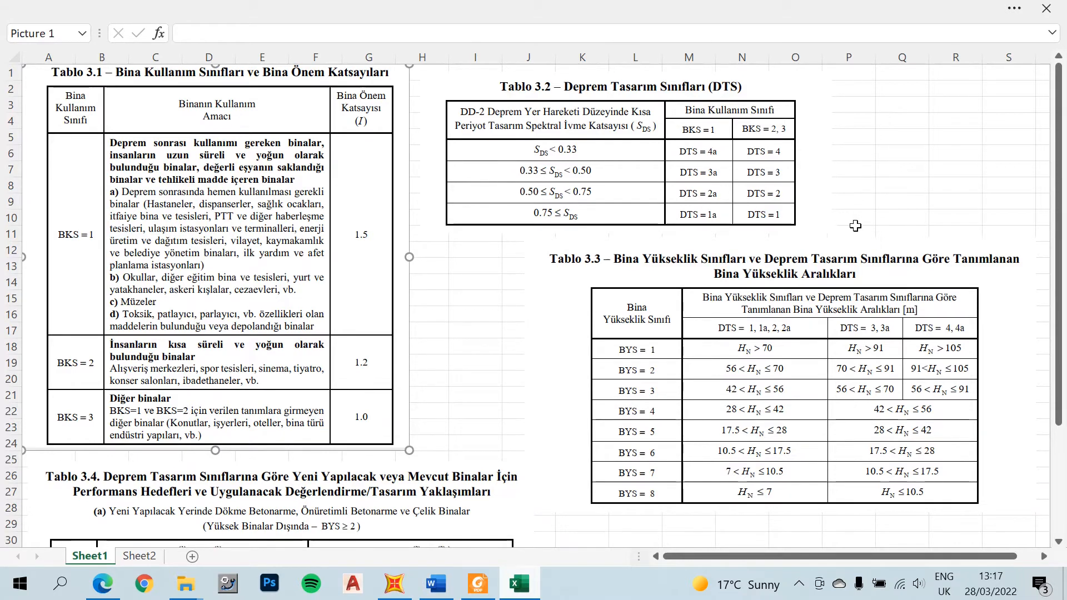
{"action": "scroll", "coordinate": [865, 231], "scroll_direction": "down", "scroll_amount": 3}
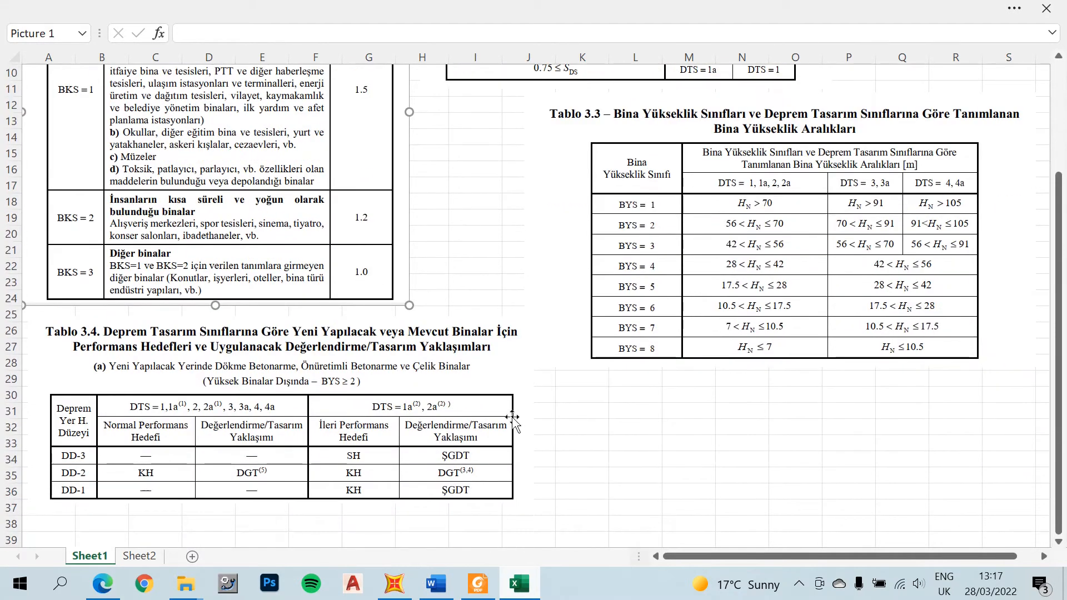
Open Sheet2 and examine Tablo 4.4 on the buildings where the equivalent earthquake load method is allowed.
{"action": "left_click", "coordinate": [139, 556]}
{"action": "scroll", "coordinate": [793, 401], "scroll_direction": "up", "scroll_amount": 2}
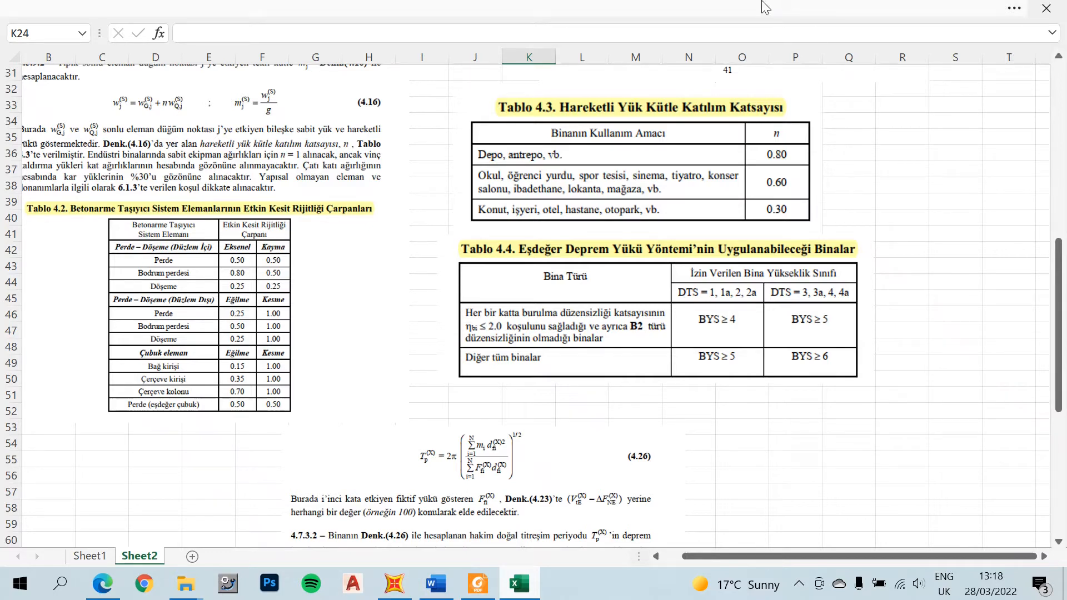
{"action": "mouse_move", "coordinate": [550, 8]}
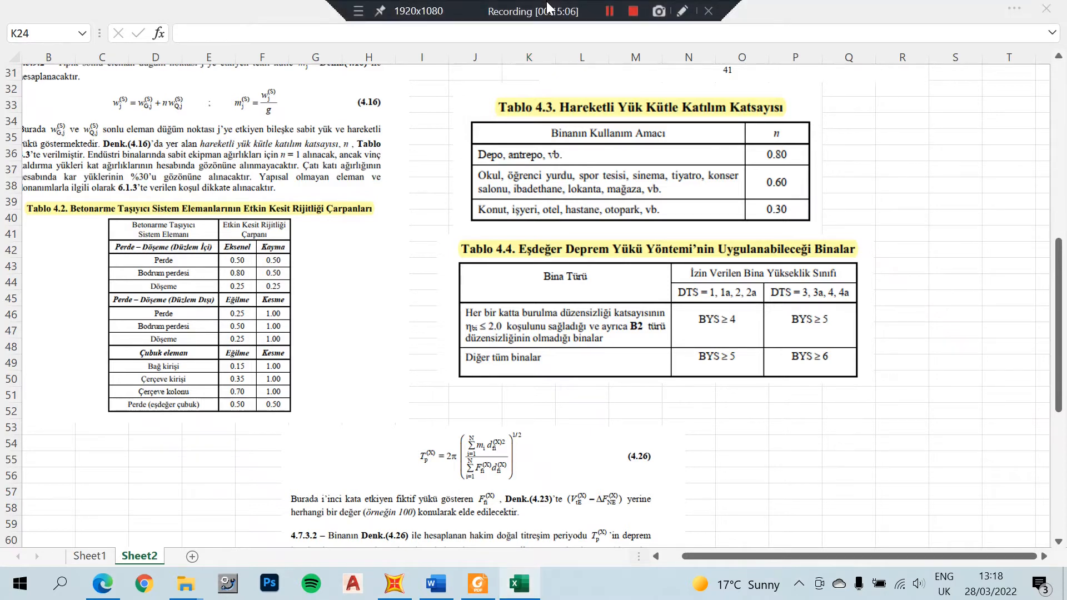
{"action": "left_click", "coordinate": [682, 11]}
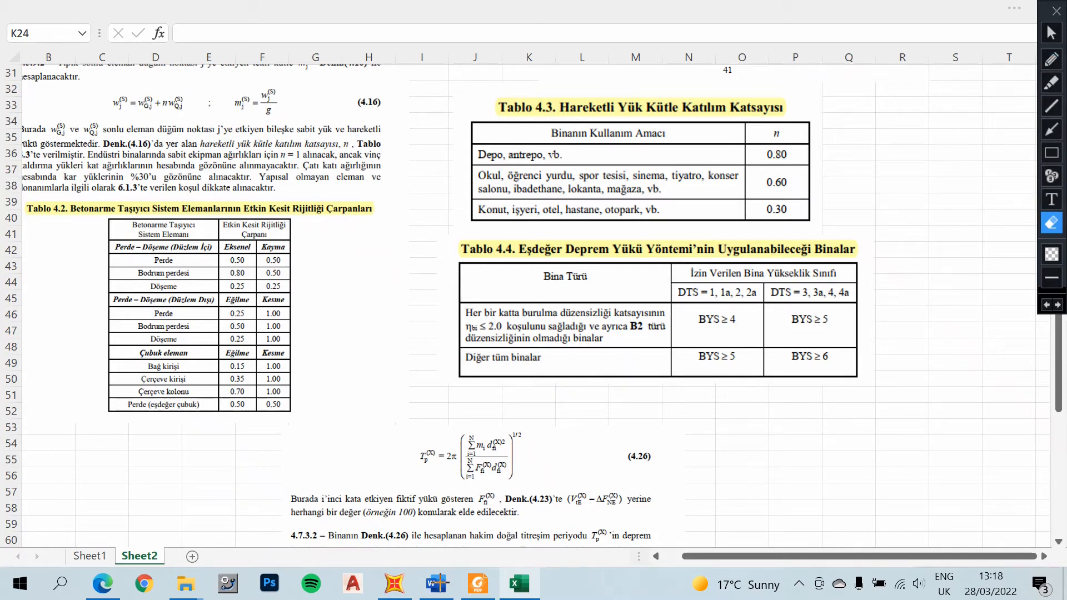
{"action": "left_click", "coordinate": [1056, 10]}
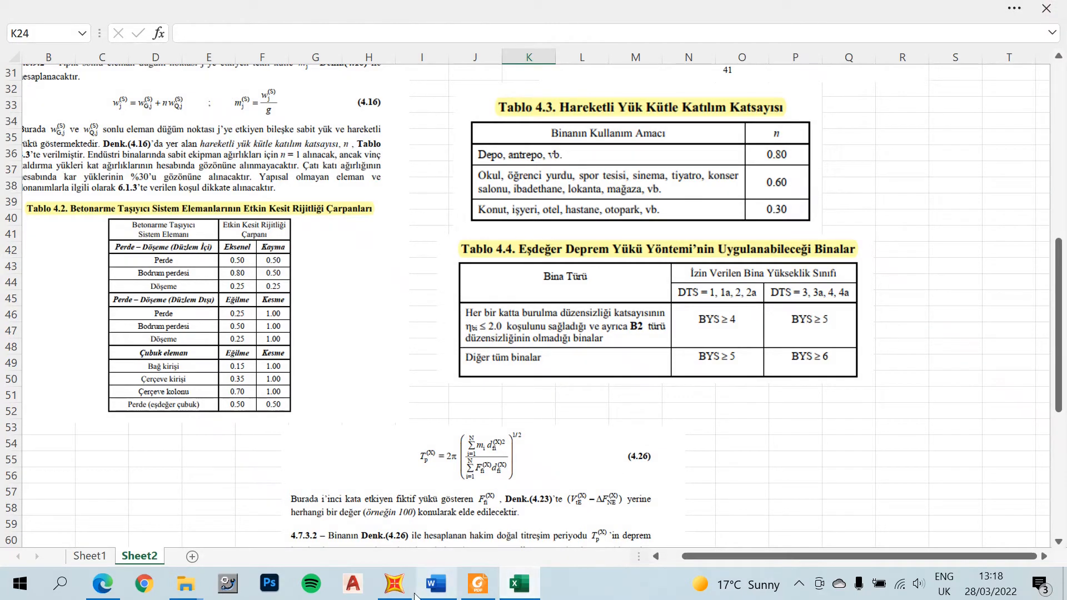
Switch to the Word document with Example 2 and ready the annotation pencil for the building's schematic section.
{"action": "left_click", "coordinate": [437, 593]}
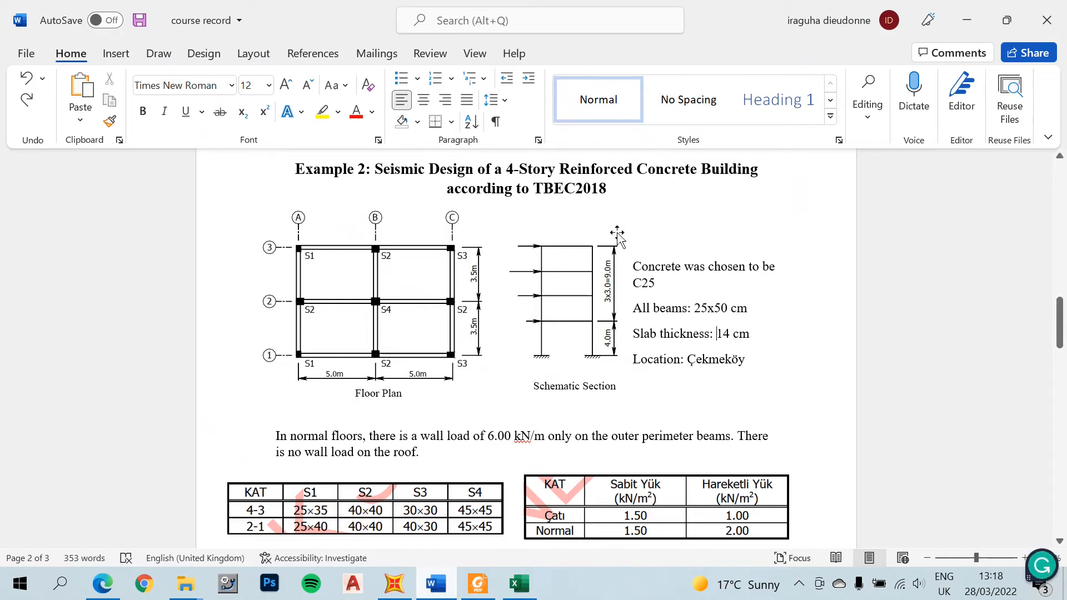
{"action": "mouse_move", "coordinate": [716, 7]}
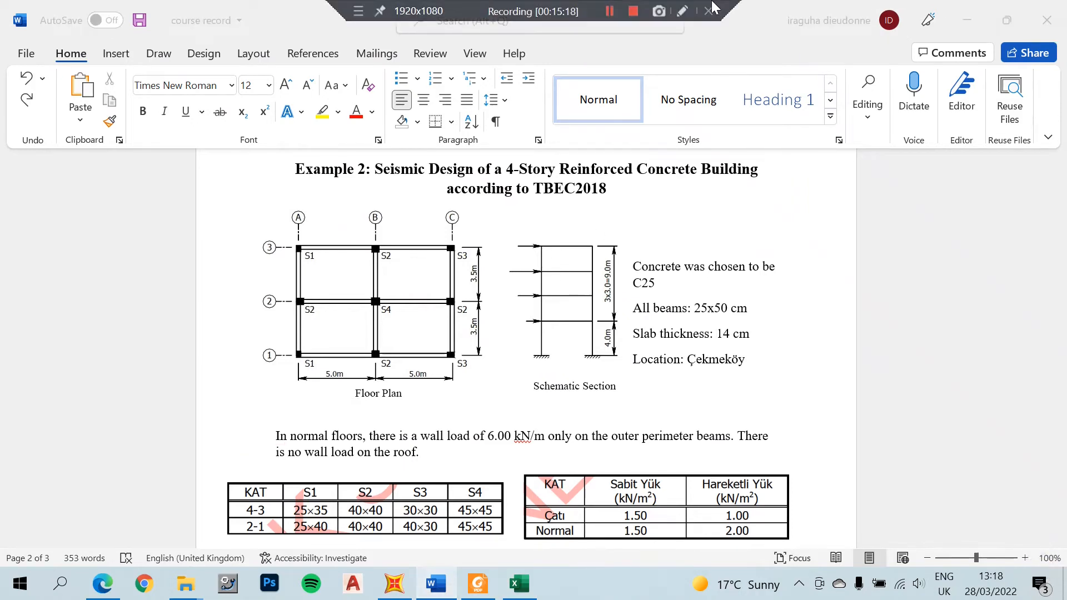
{"action": "left_click", "coordinate": [681, 11]}
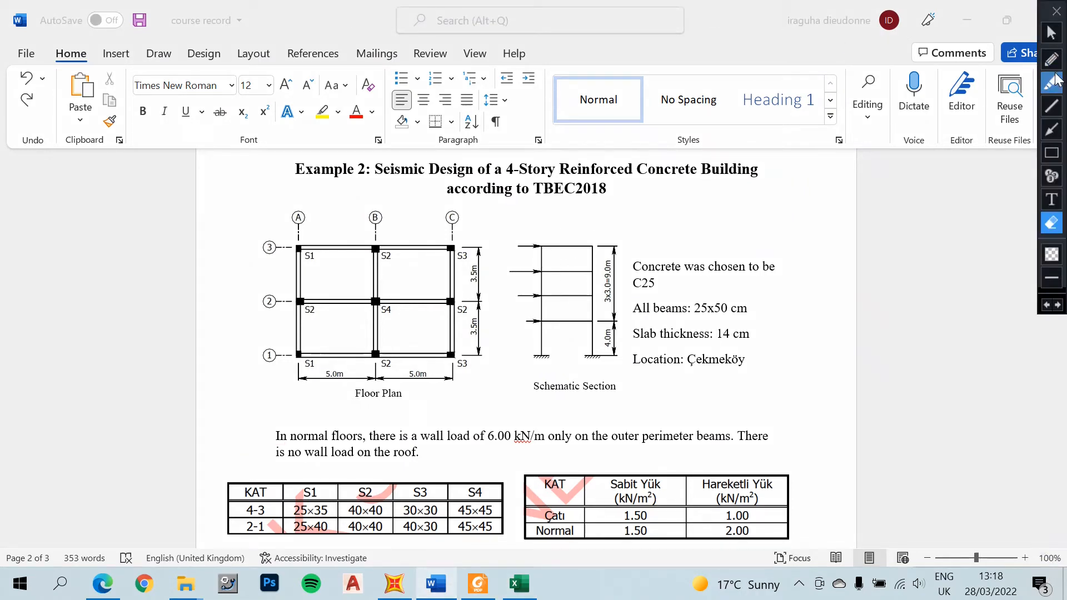
{"action": "left_click", "coordinate": [1051, 59]}
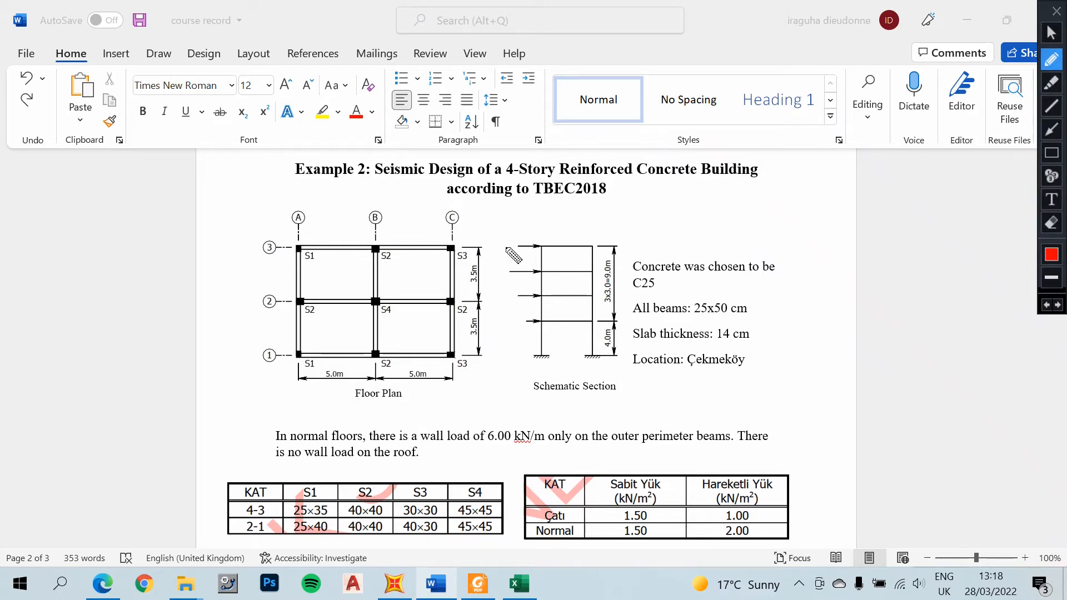
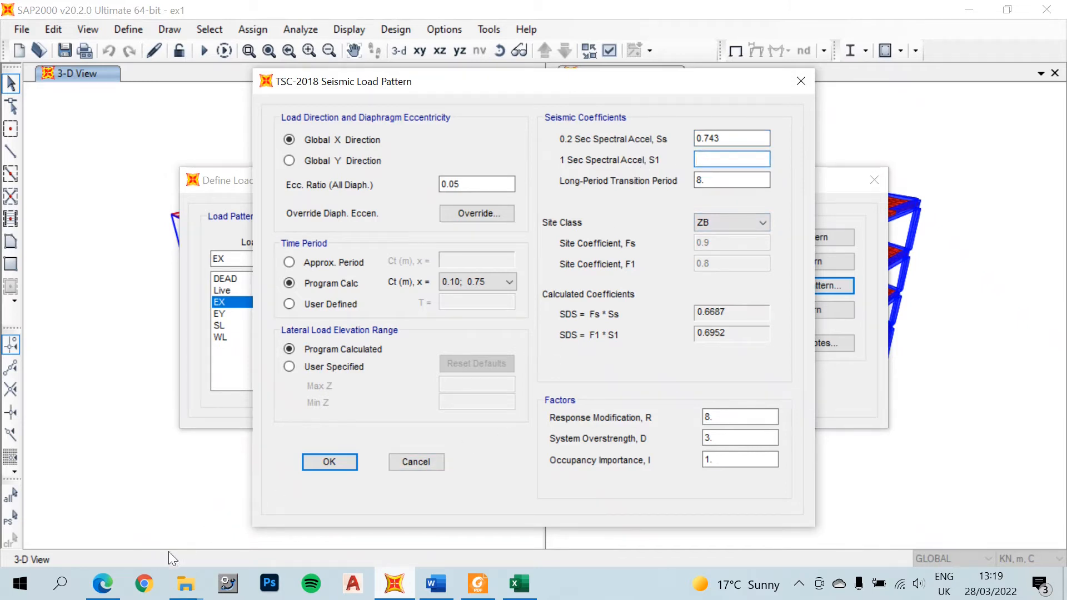
In SAP2000's EX seismic load pattern, set the 1-second spectral acceleration S1 to 0.214 and the long-period transition period to 6.
{"action": "left_click", "coordinate": [106, 591]}
{"action": "left_click", "coordinate": [106, 591]}
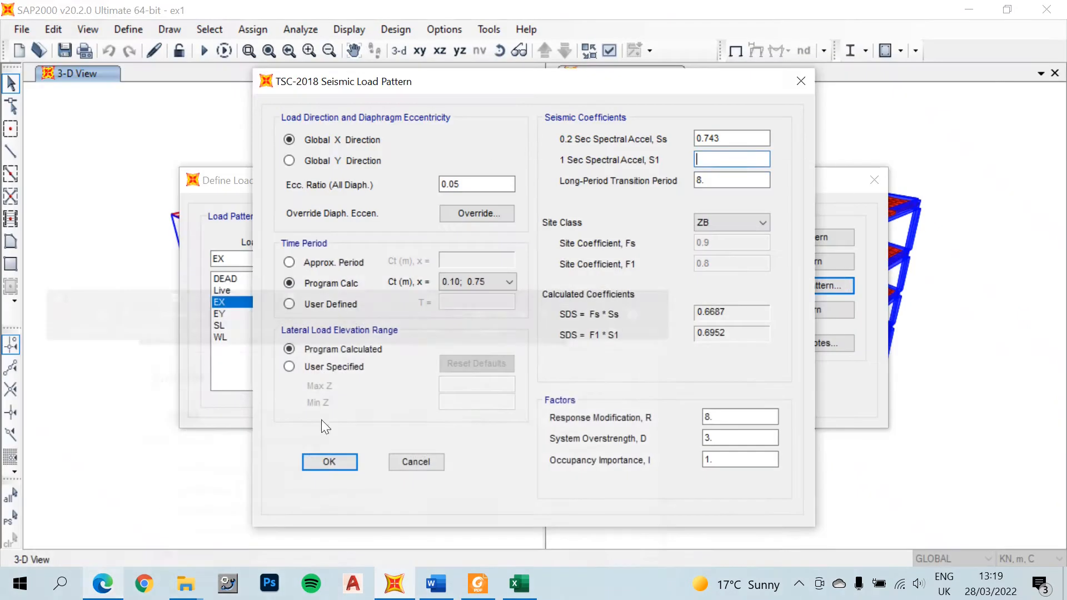
{"action": "type", "text": "0.214"}
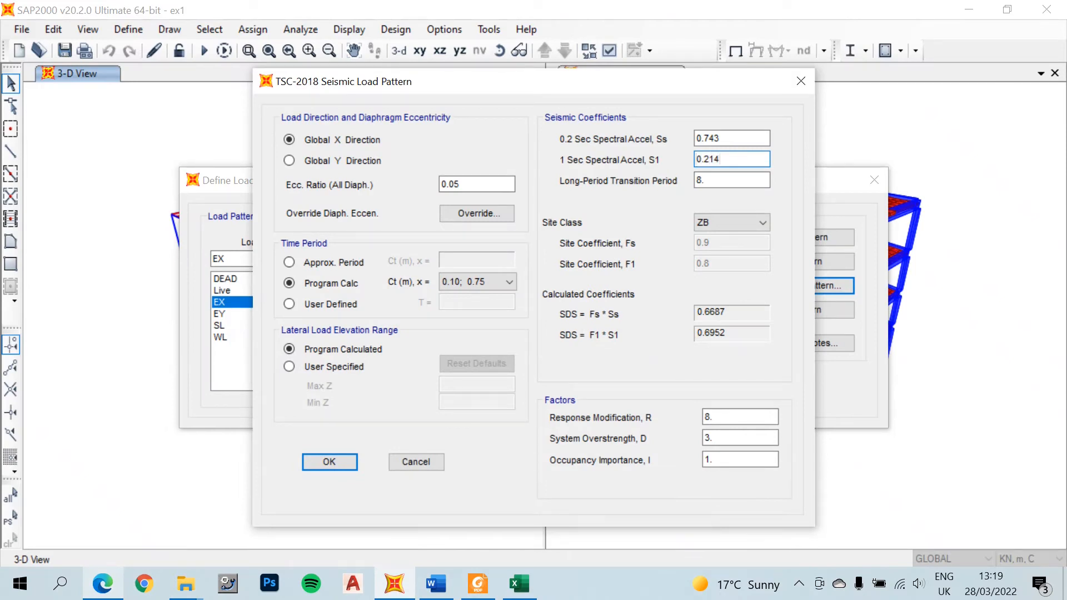
{"action": "key", "text": "Tab"}
{"action": "key", "text": "BackSpace"}
{"action": "type", "text": "6"}
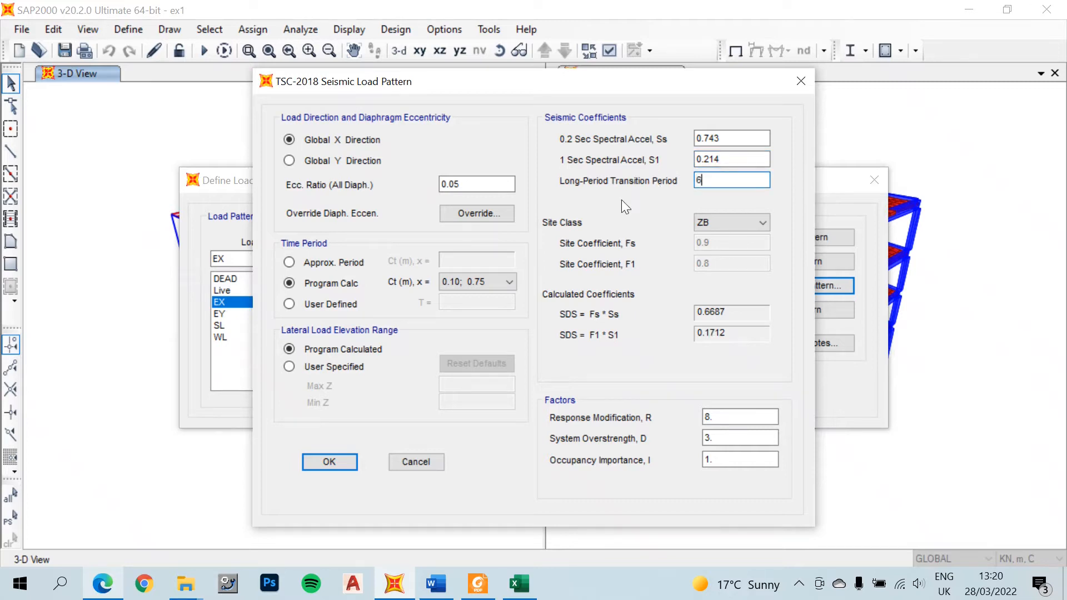
Switch to the hazard report in the browser, open its detailed version and look up the long-period transition period TL.
{"action": "left_click", "coordinate": [103, 583]}
{"action": "scroll", "coordinate": [824, 362], "scroll_direction": "down", "scroll_amount": 6}
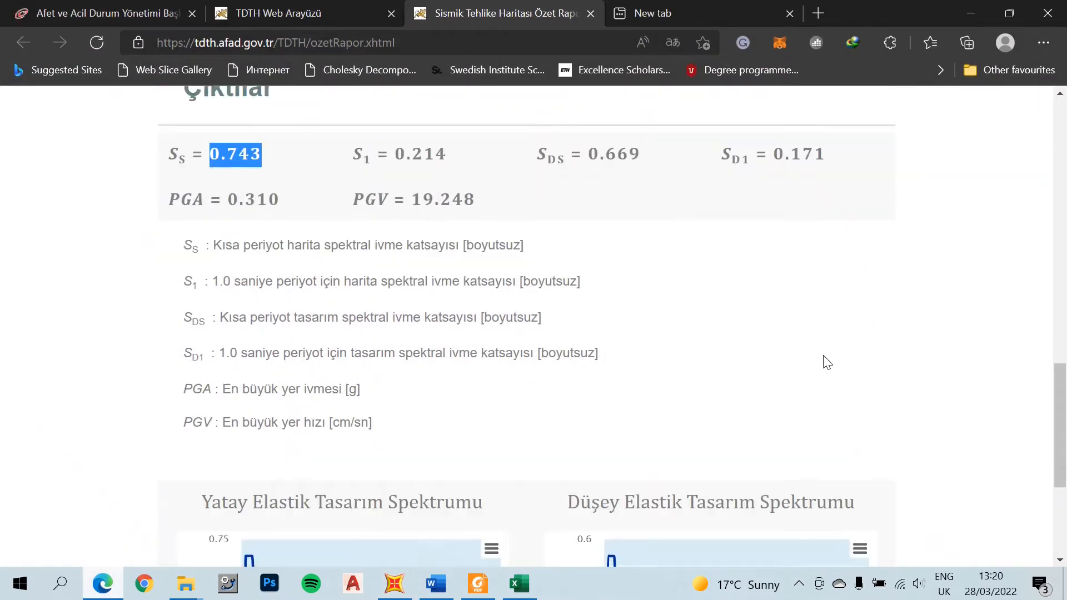
{"action": "scroll", "coordinate": [972, 374], "scroll_direction": "up", "scroll_amount": 6}
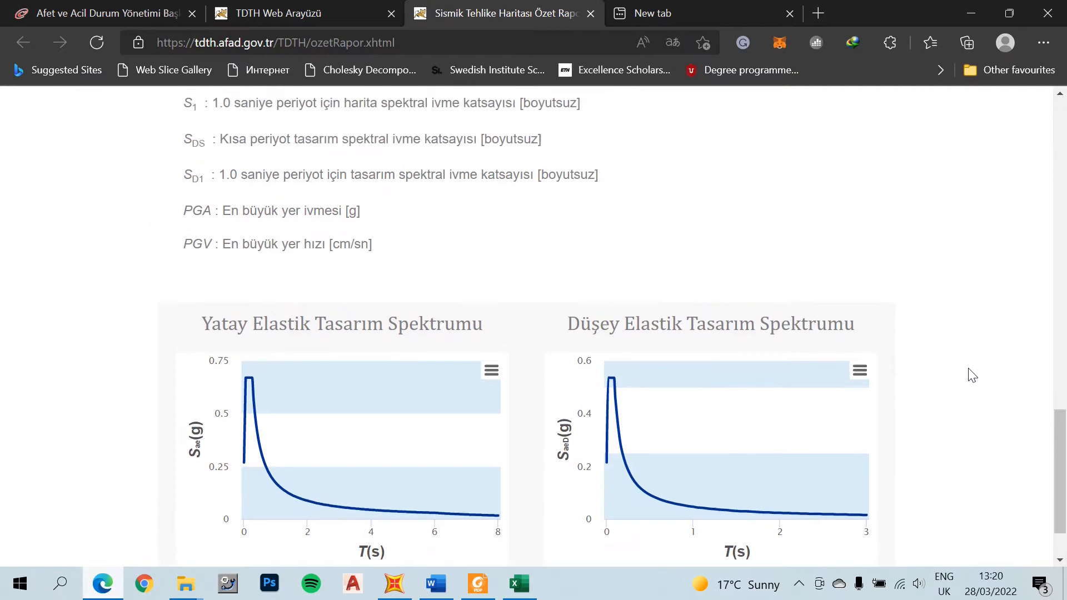
{"action": "scroll", "coordinate": [972, 371], "scroll_direction": "down", "scroll_amount": 2}
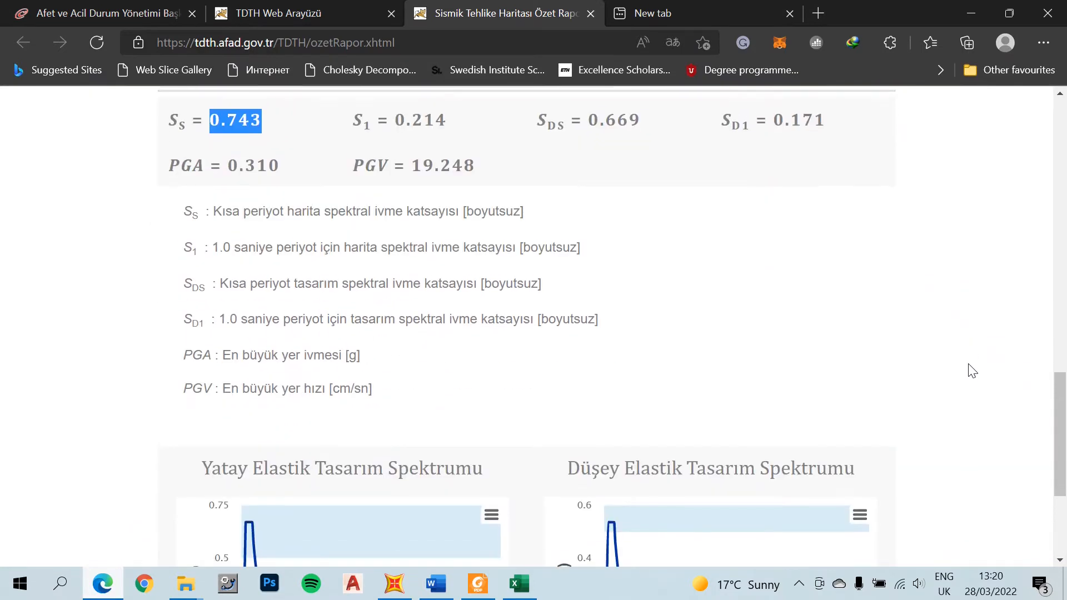
{"action": "scroll", "coordinate": [972, 370], "scroll_direction": "up", "scroll_amount": 10}
{"action": "scroll", "coordinate": [972, 371], "scroll_direction": "up", "scroll_amount": 4}
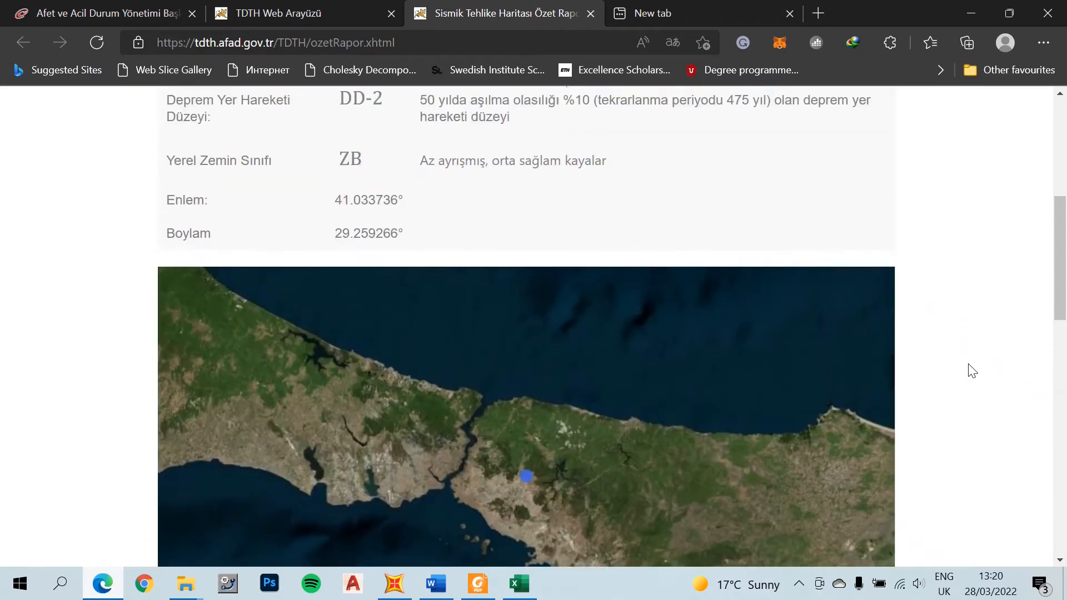
{"action": "left_click", "coordinate": [757, 139]}
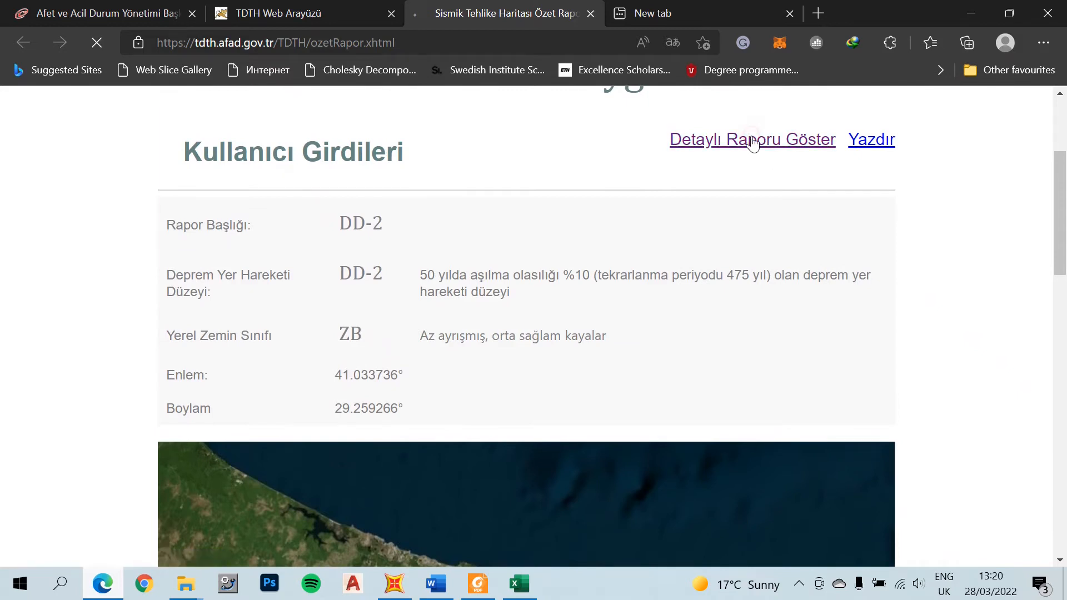
{"action": "left_click_drag", "start_coordinate": [1062, 136], "coordinate": [1060, 476]}
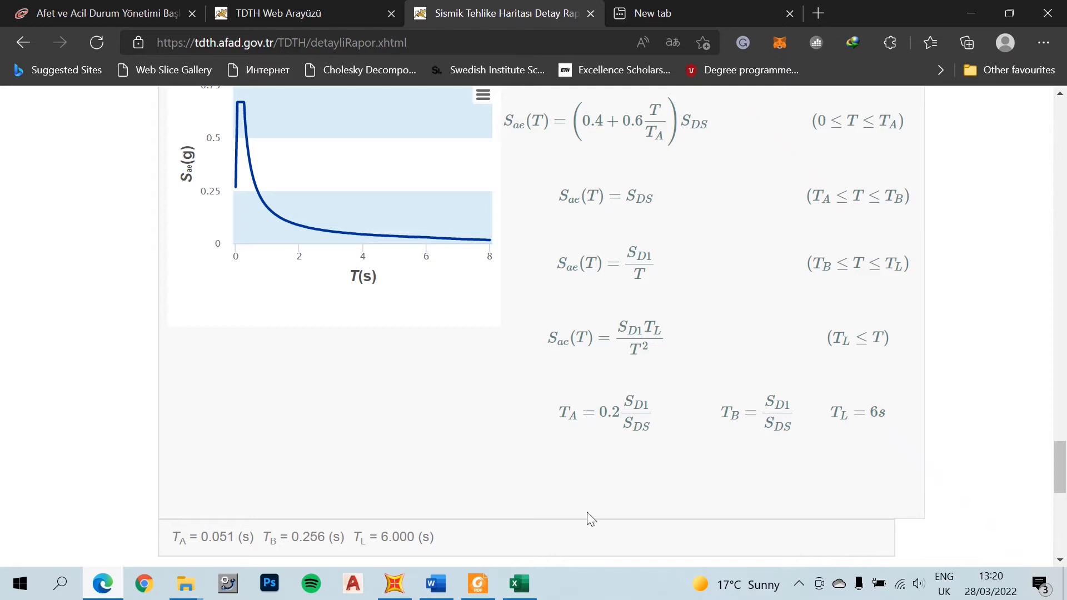
Return the hazard report to its summary version, then switch to SAP2000 and check the EX pattern's diaphragm eccentricity ratio.
{"action": "left_click_drag", "start_coordinate": [1061, 456], "coordinate": [1062, 106]}
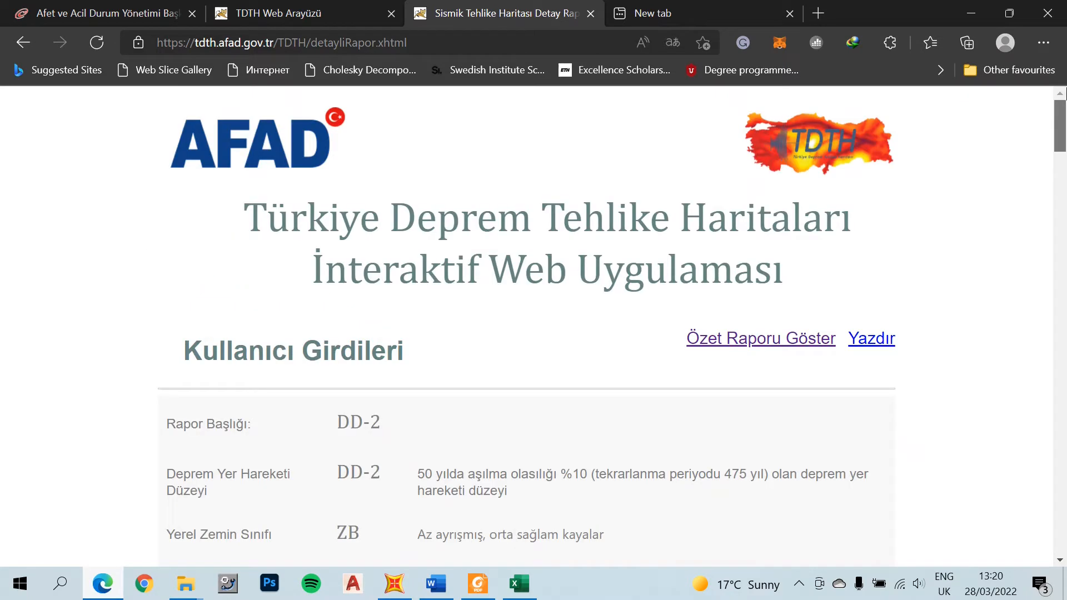
{"action": "left_click", "coordinate": [721, 338]}
{"action": "left_click", "coordinate": [394, 583]}
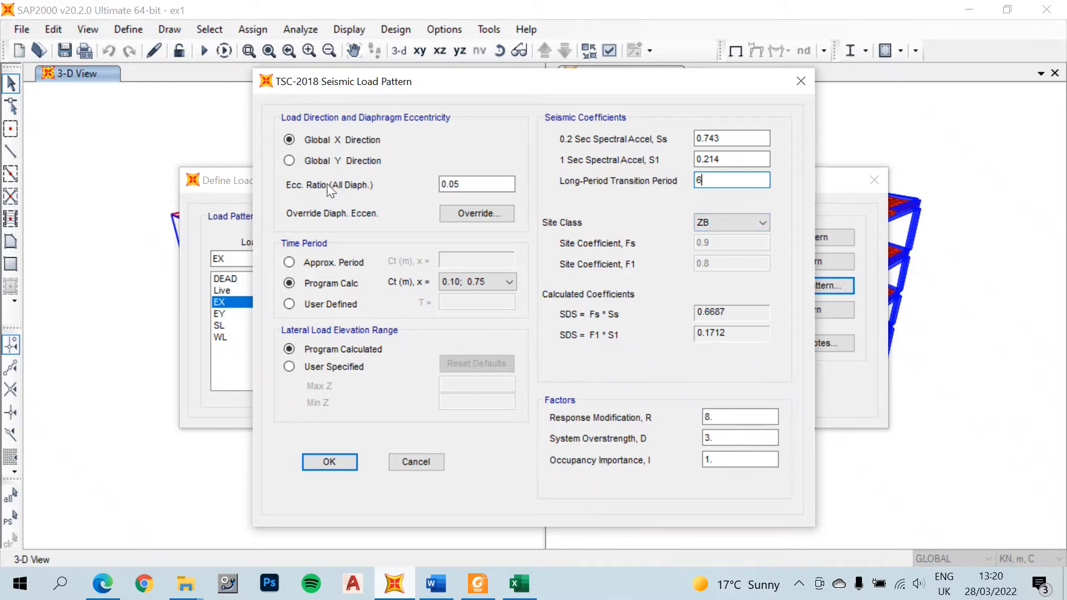
{"action": "left_click", "coordinate": [462, 185]}
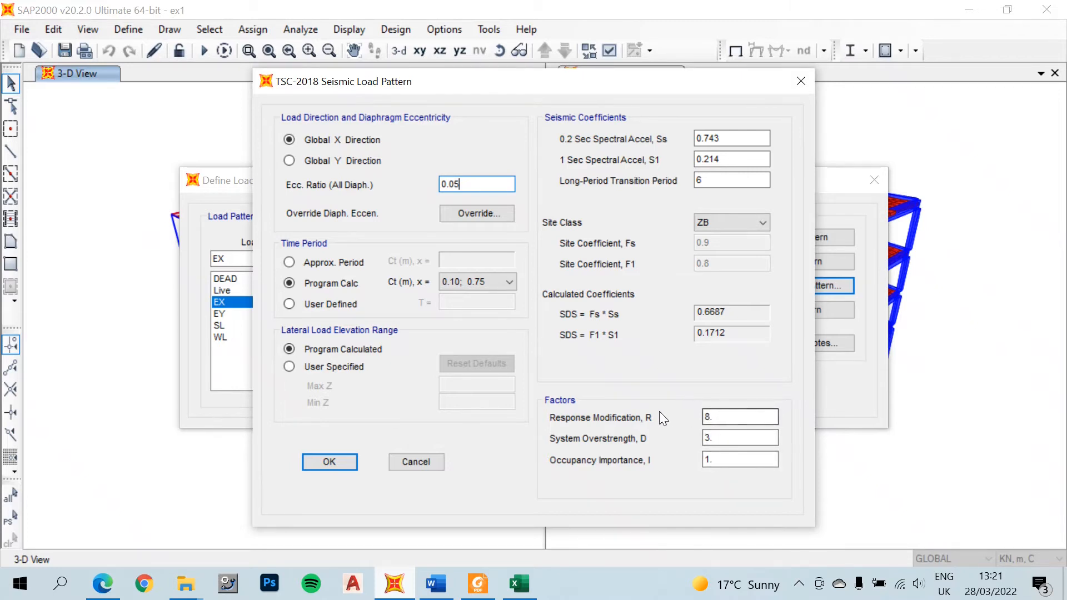
Switch to the Excel code tables and examine Tablo 4.1 for the structural behaviour factor R and overstrength factor D.
{"action": "left_click", "coordinate": [519, 584]}
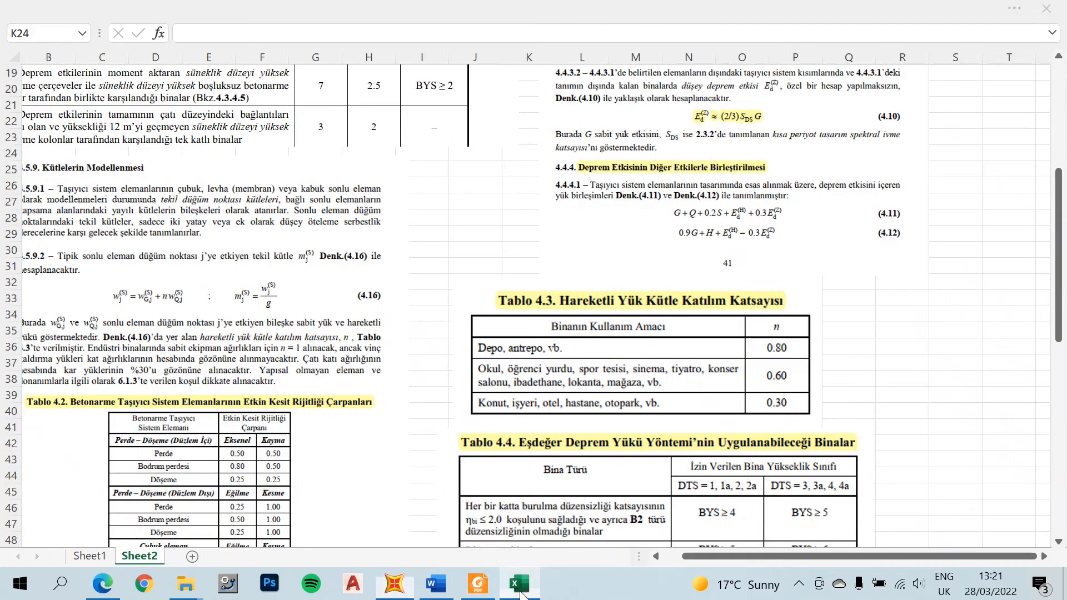
{"action": "scroll", "coordinate": [330, 248], "scroll_direction": "up", "scroll_amount": 3}
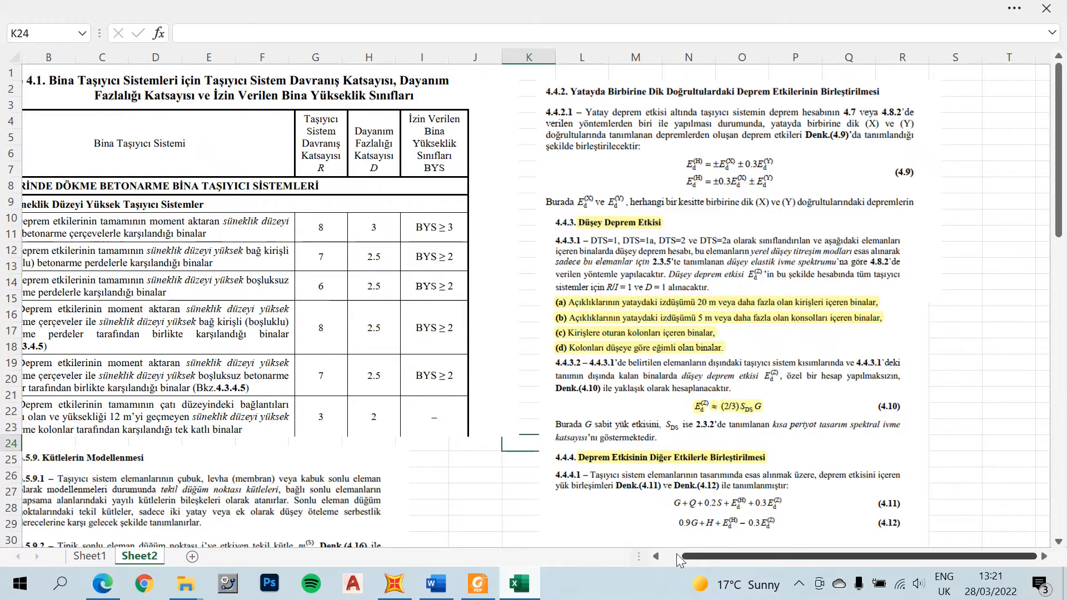
{"action": "scroll", "coordinate": [675, 554], "scroll_direction": "left", "scroll_amount": 1}
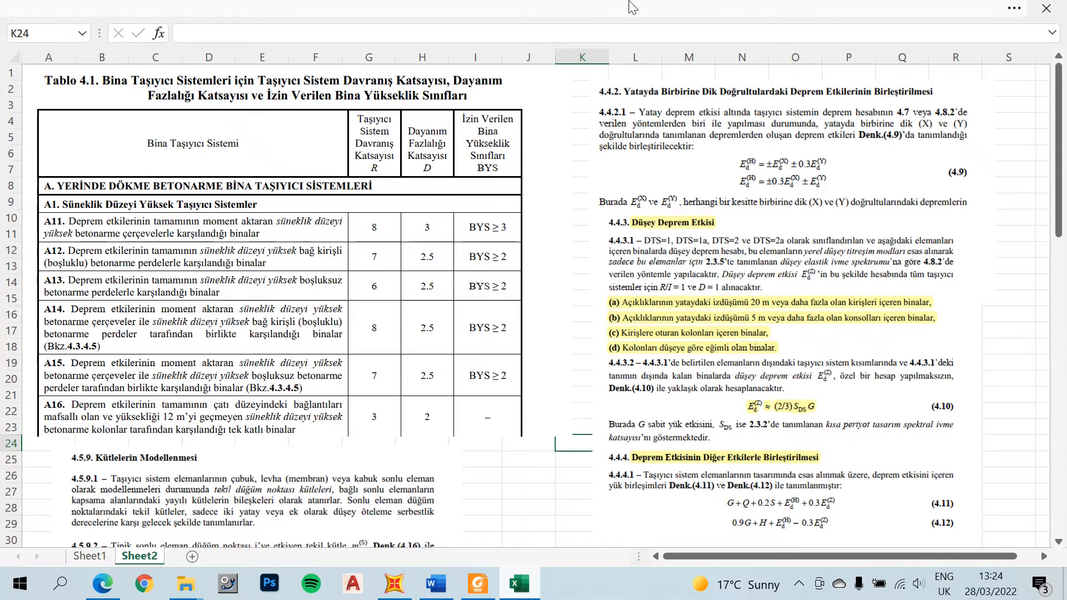
Sketch red axes with a rising curve over section 4.4, plus two horizontal level lines running from the curve past the vertical axis.
{"action": "mouse_move", "coordinate": [566, 8]}
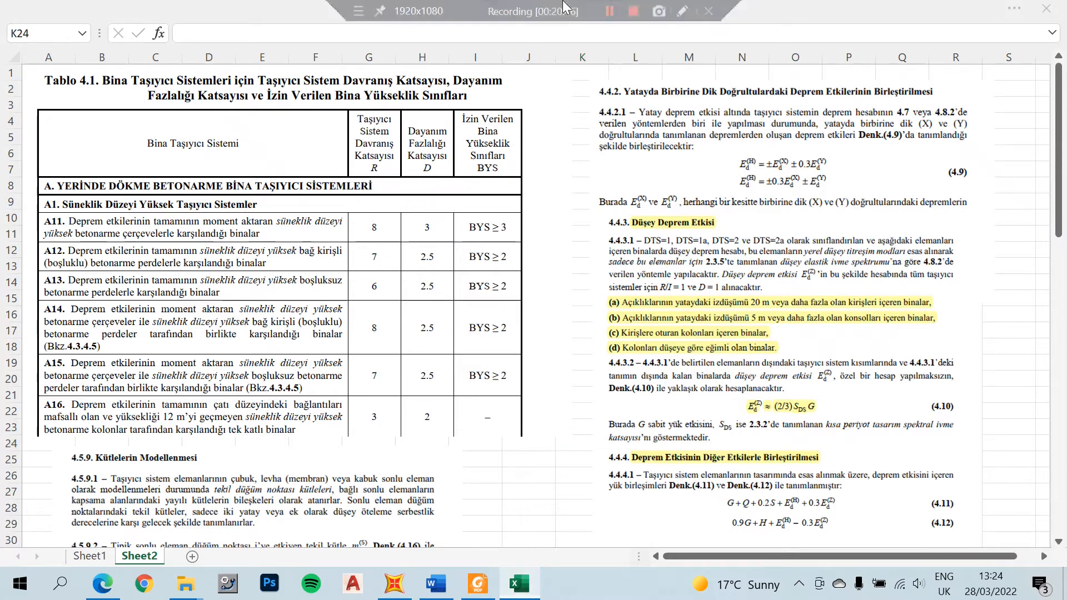
{"action": "left_click", "coordinate": [682, 11]}
{"action": "left_click", "coordinate": [1052, 59]}
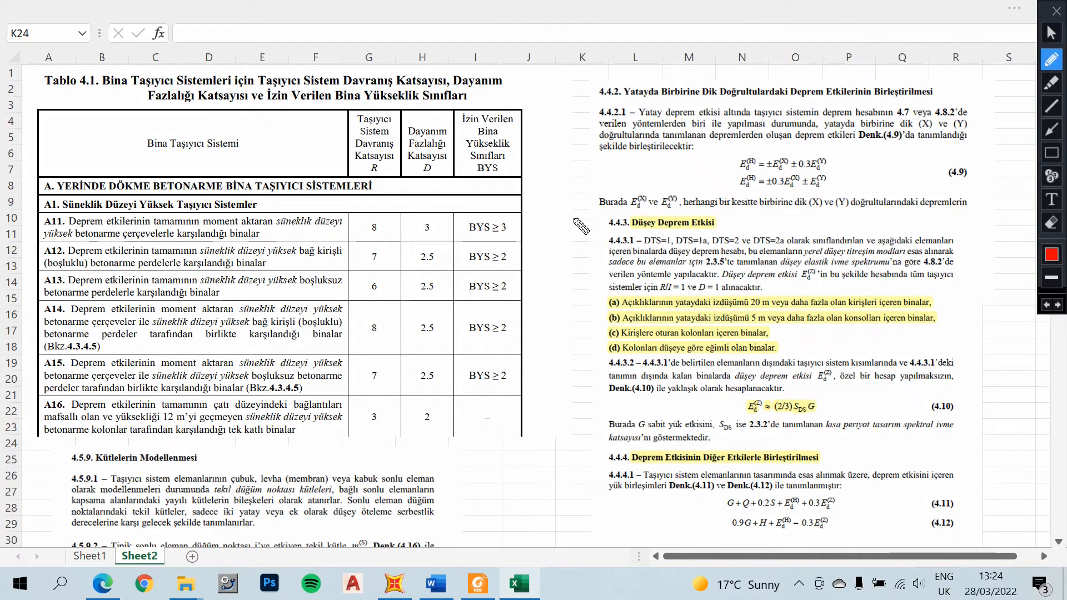
{"action": "mouse_move", "coordinate": [579, 125]}
{"action": "left_mouse_down"}
{"action": "mouse_move", "coordinate": [598, 261]}
{"action": "mouse_move", "coordinate": [963, 274]}
{"action": "left_mouse_up"}
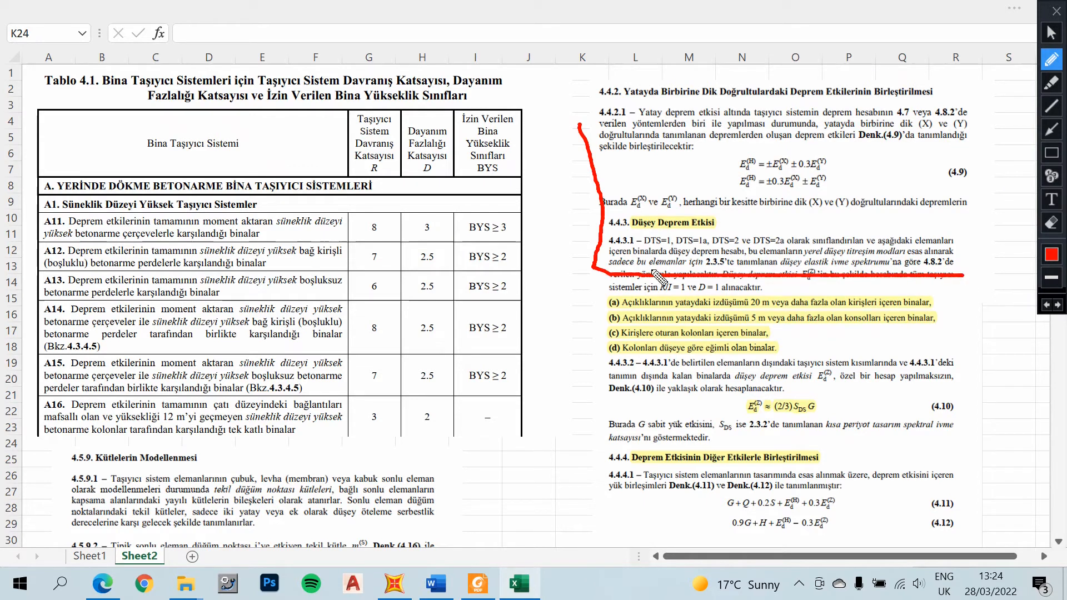
{"action": "mouse_move", "coordinate": [616, 276]}
{"action": "left_mouse_down"}
{"action": "mouse_move", "coordinate": [686, 178]}
{"action": "mouse_move", "coordinate": [742, 175]}
{"action": "mouse_move", "coordinate": [806, 144]}
{"action": "mouse_move", "coordinate": [939, 140]}
{"action": "left_mouse_up"}
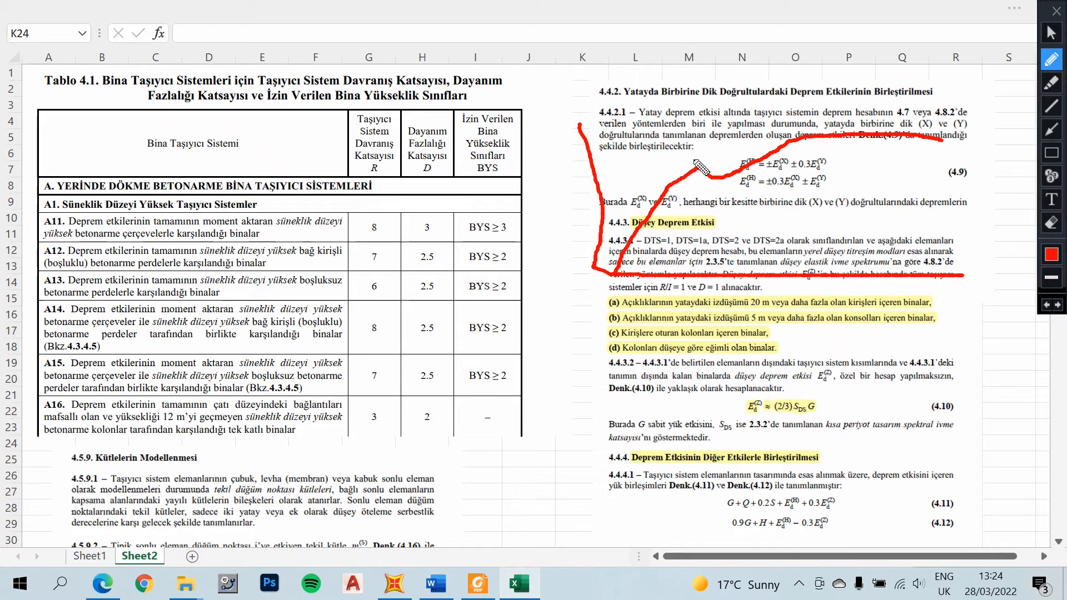
{"action": "left_click_drag", "start_coordinate": [694, 161], "coordinate": [610, 276]}
{"action": "left_click", "coordinate": [1051, 105]}
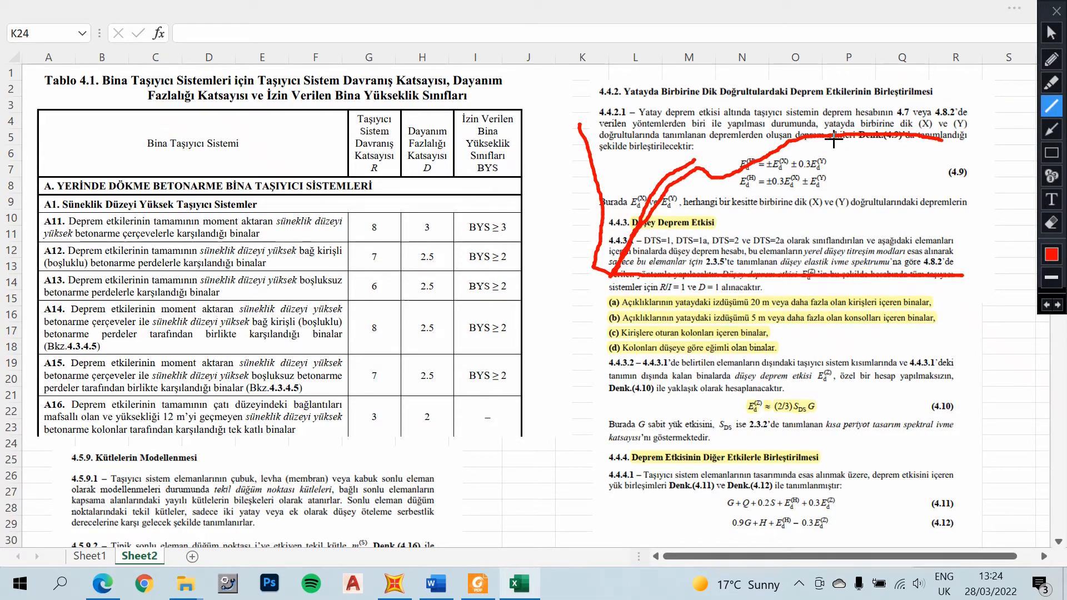
{"action": "left_click_drag", "start_coordinate": [835, 134], "coordinate": [533, 142]}
{"action": "left_click_drag", "start_coordinate": [693, 163], "coordinate": [550, 166]}
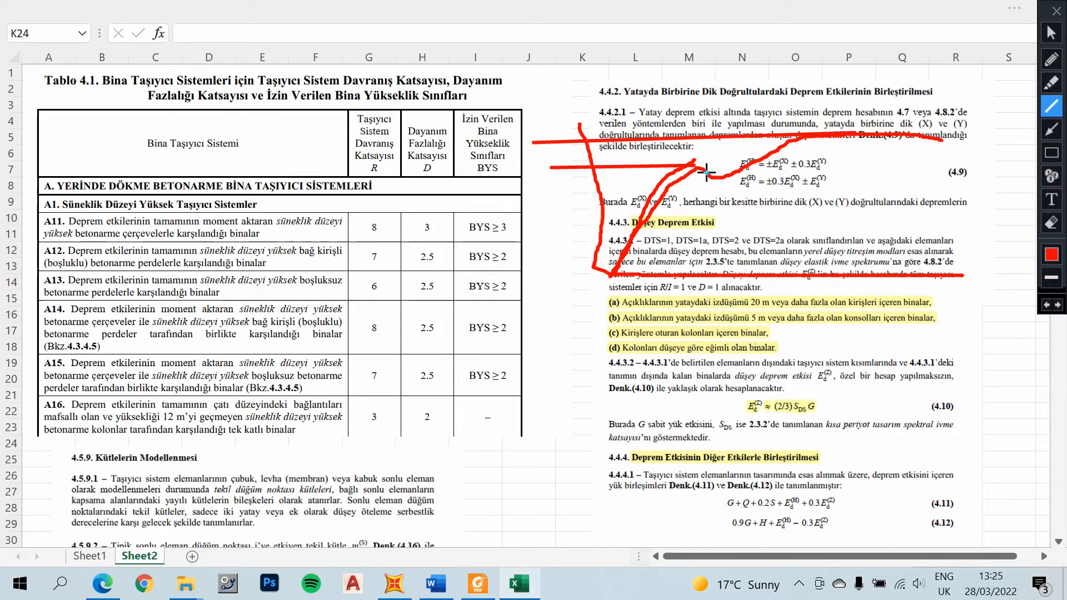
Erase the red sketch over section 4.4 and close the annotation tools.
{"action": "left_click", "coordinate": [1052, 223]}
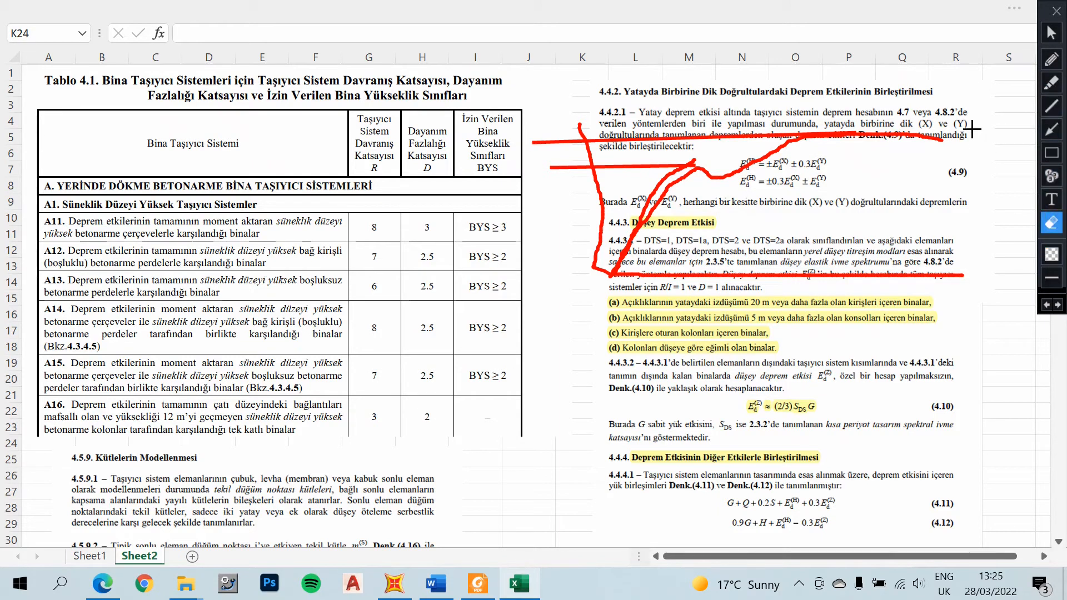
{"action": "mouse_move", "coordinate": [562, 119]}
{"action": "left_mouse_down"}
{"action": "mouse_move", "coordinate": [750, 266]}
{"action": "mouse_move", "coordinate": [915, 296]}
{"action": "mouse_move", "coordinate": [975, 287]}
{"action": "left_mouse_up"}
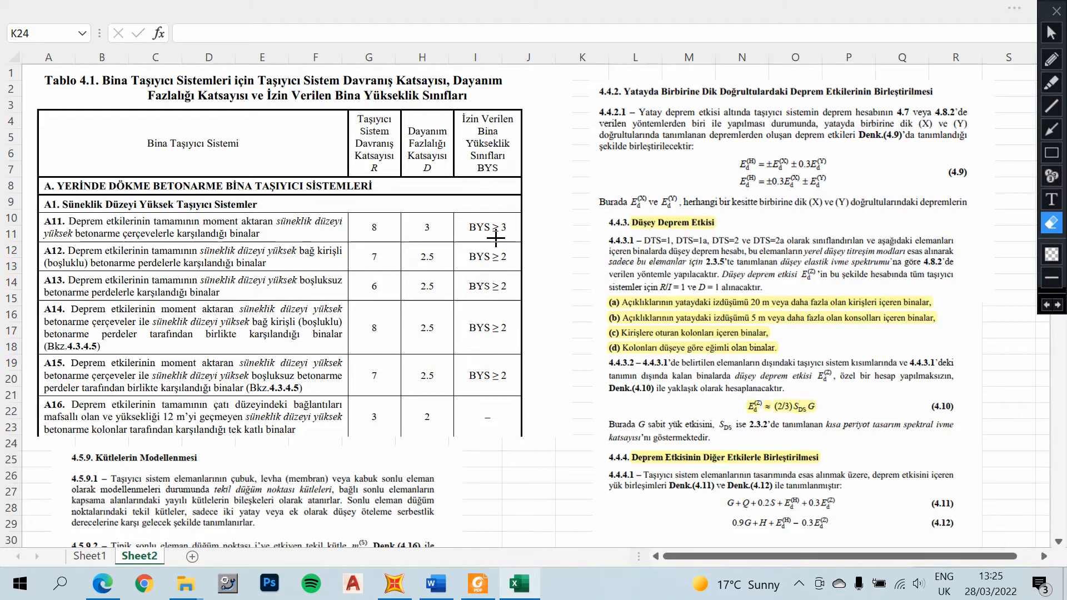
{"action": "left_click", "coordinate": [1055, 11]}
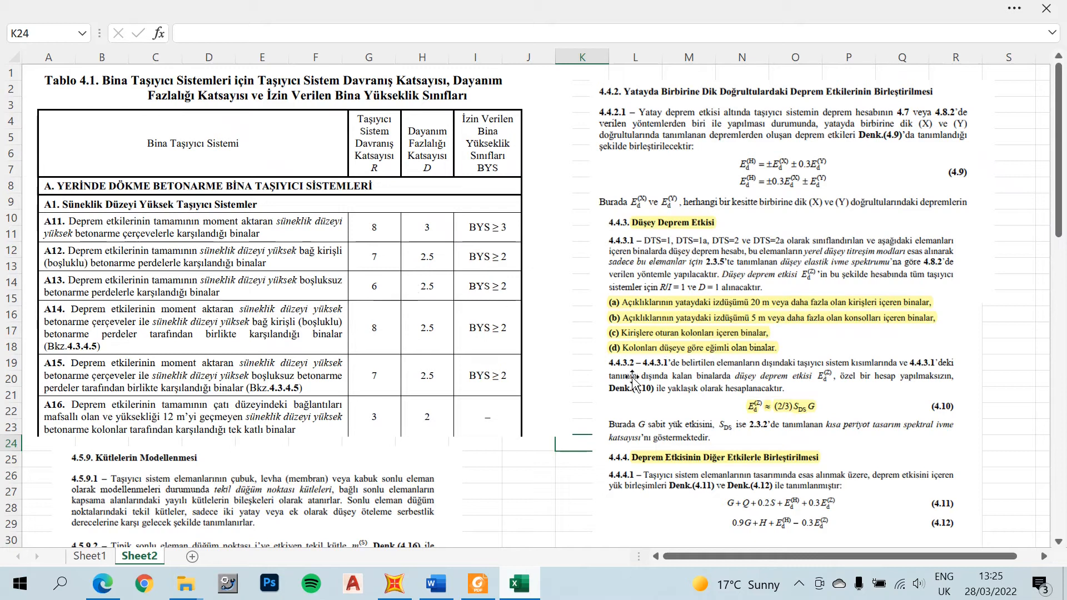
Open Sheet1 and look up the building importance factor I in Tablo 3.1.
{"action": "scroll", "coordinate": [364, 383], "scroll_direction": "down", "scroll_amount": 13}
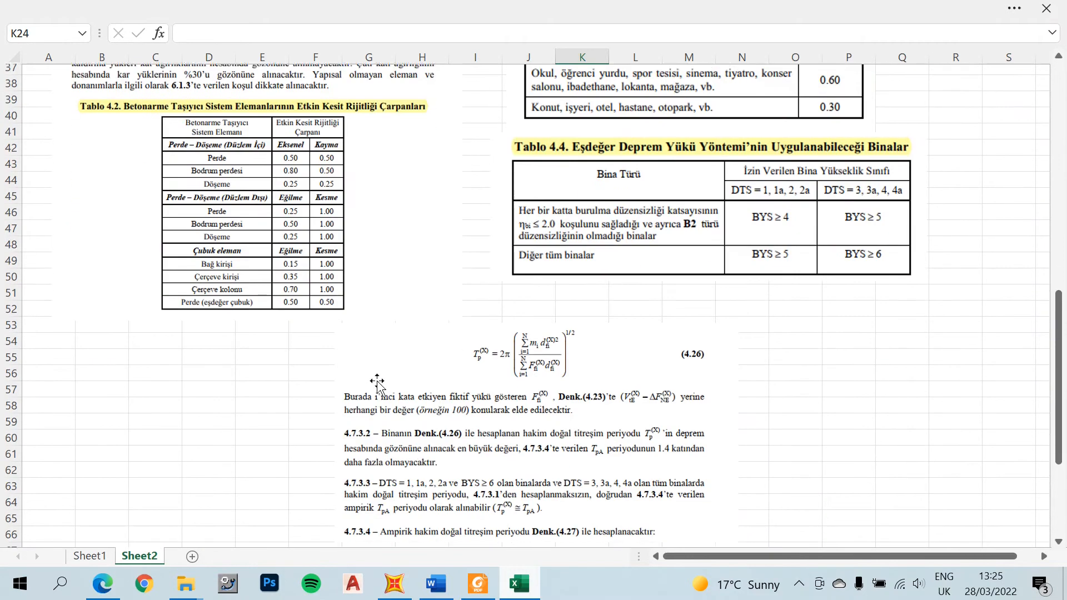
{"action": "left_click", "coordinate": [89, 555]}
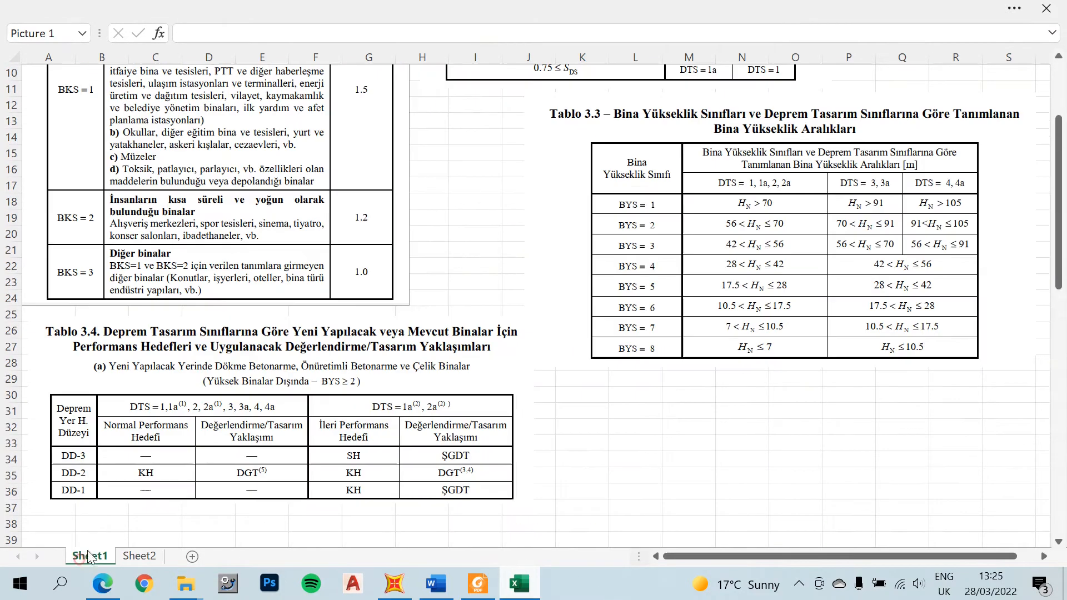
{"action": "scroll", "coordinate": [372, 272], "scroll_direction": "up", "scroll_amount": 1}
{"action": "scroll", "coordinate": [371, 273], "scroll_direction": "up", "scroll_amount": 3}
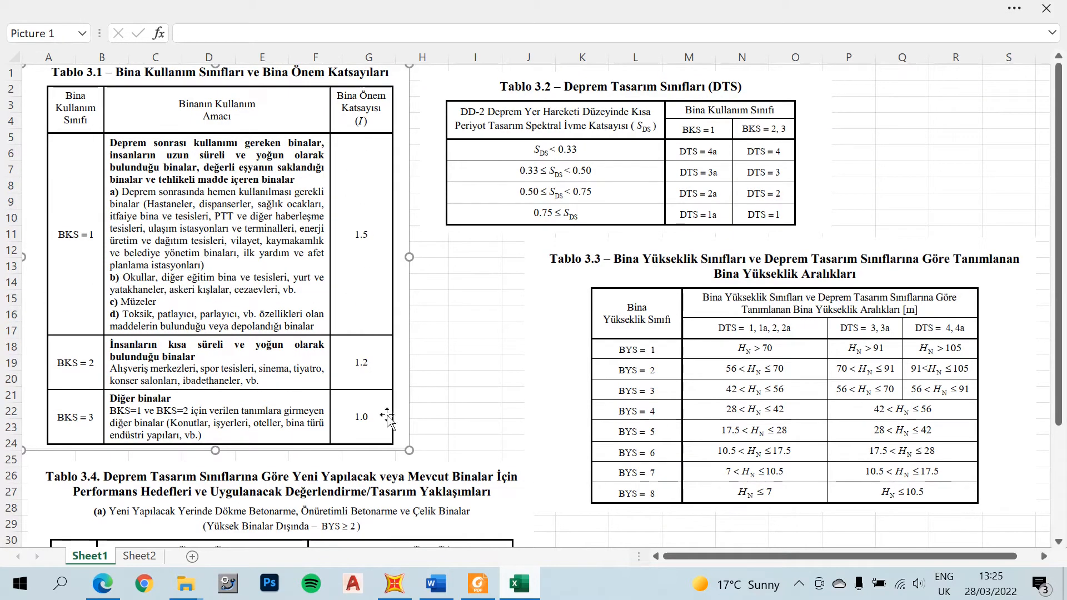
Compare the Ct options in SAP2000's EX seismic load pattern with clause 4.7.3.4 on the empirical period in Excel's Sheet2.
{"action": "left_click", "coordinate": [411, 578]}
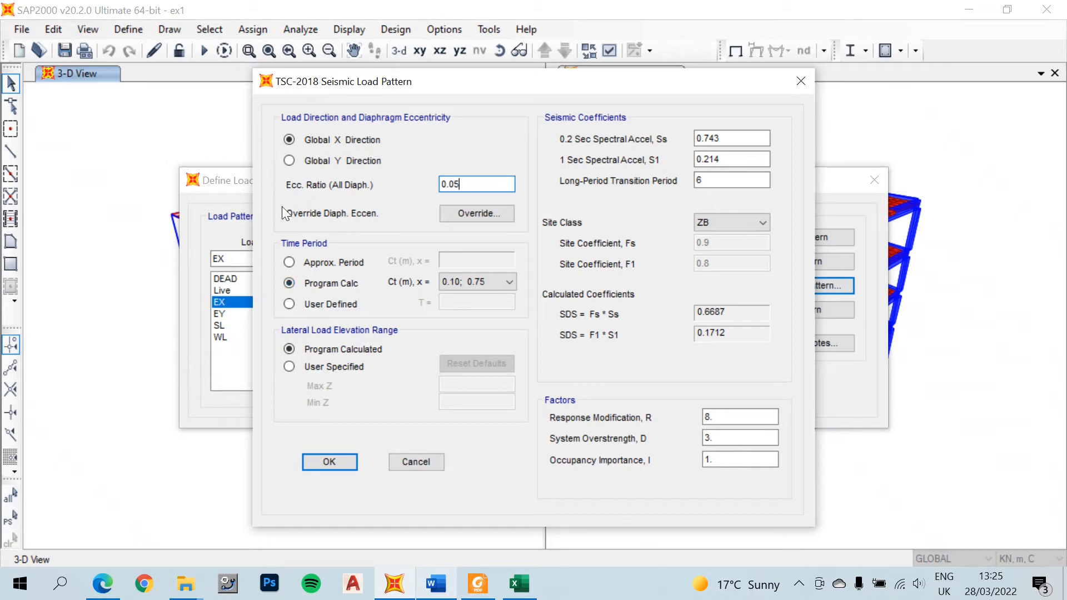
{"action": "left_click", "coordinate": [466, 278]}
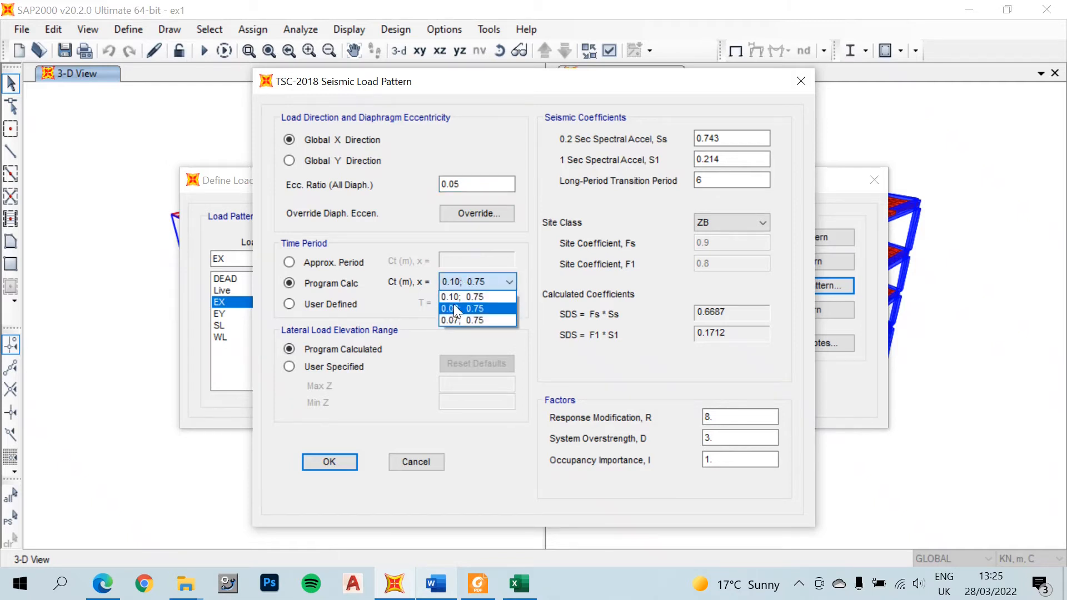
{"action": "left_click", "coordinate": [415, 300]}
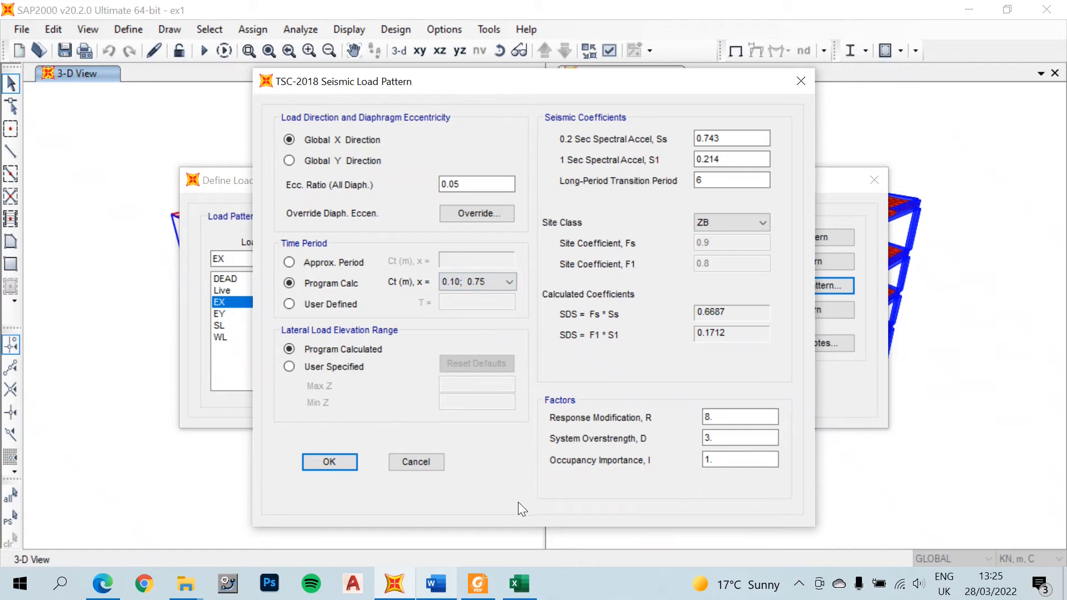
{"action": "left_click", "coordinate": [518, 581]}
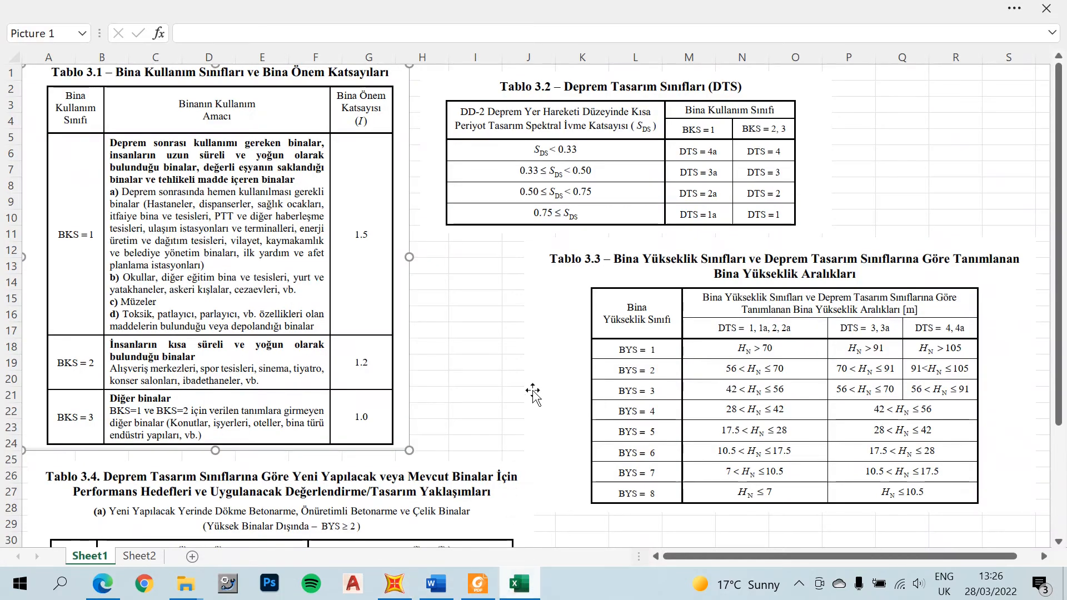
{"action": "scroll", "coordinate": [534, 393], "scroll_direction": "down", "scroll_amount": 3}
{"action": "scroll", "coordinate": [536, 391], "scroll_direction": "up", "scroll_amount": 3}
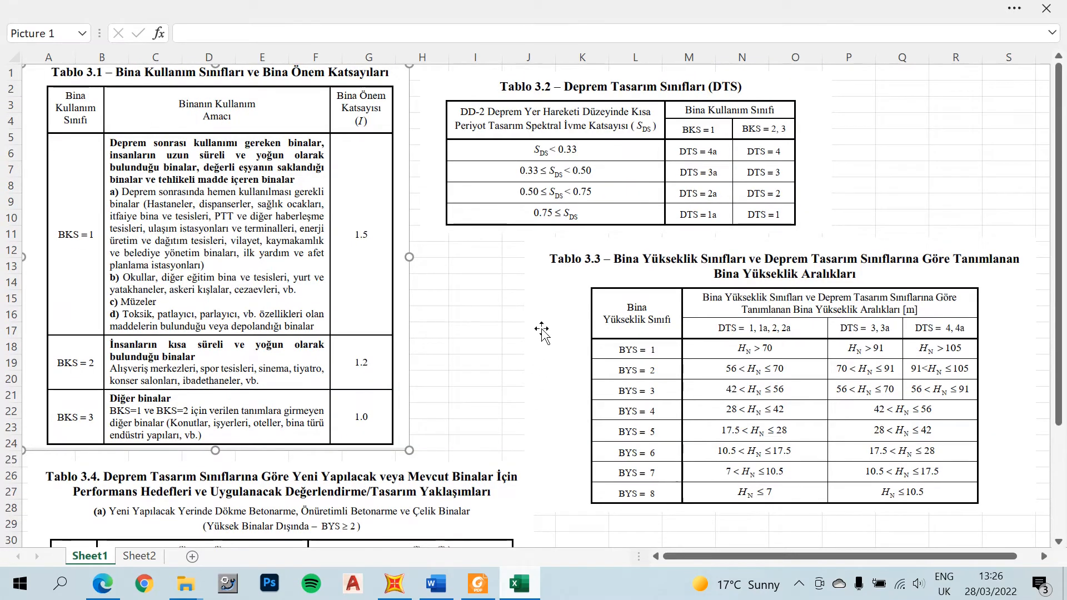
{"action": "left_click", "coordinate": [139, 556]}
{"action": "scroll", "coordinate": [767, 336], "scroll_direction": "down", "scroll_amount": 4}
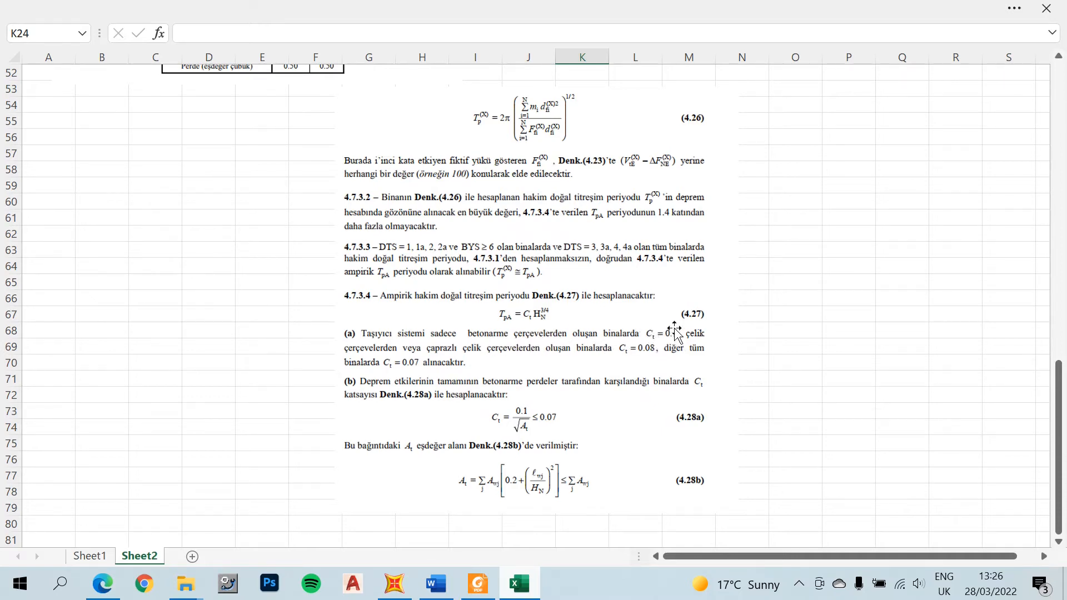
In SAP2000, keep EX's program-calculated period coefficients at 0.10; 0.75, recheck the Sheet2 clause and accept the EX seismic load pattern.
{"action": "left_click", "coordinate": [397, 590]}
{"action": "left_click", "coordinate": [506, 281]}
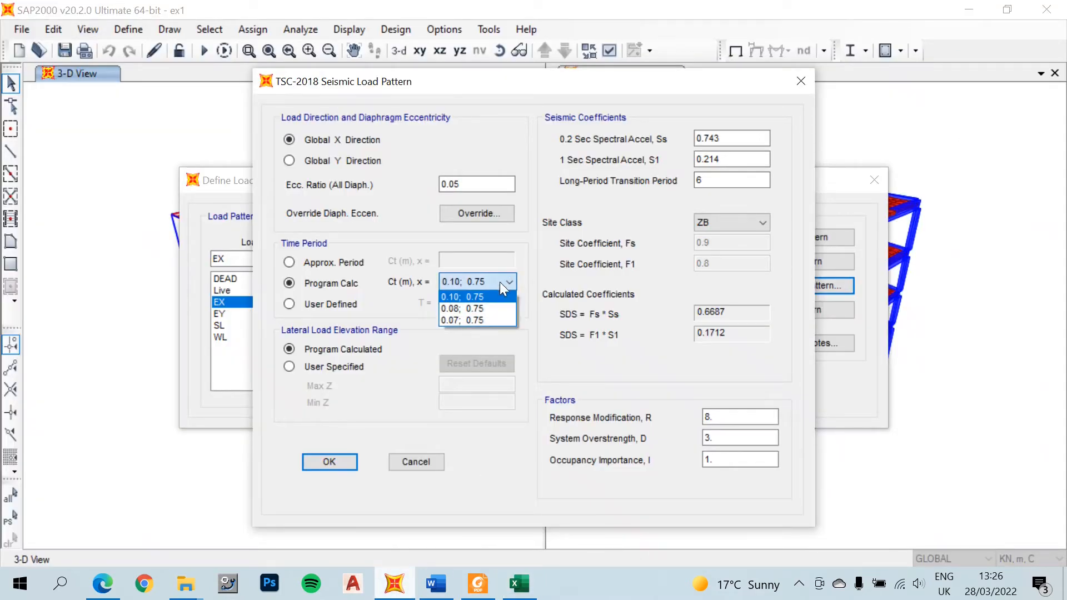
{"action": "left_click", "coordinate": [501, 281]}
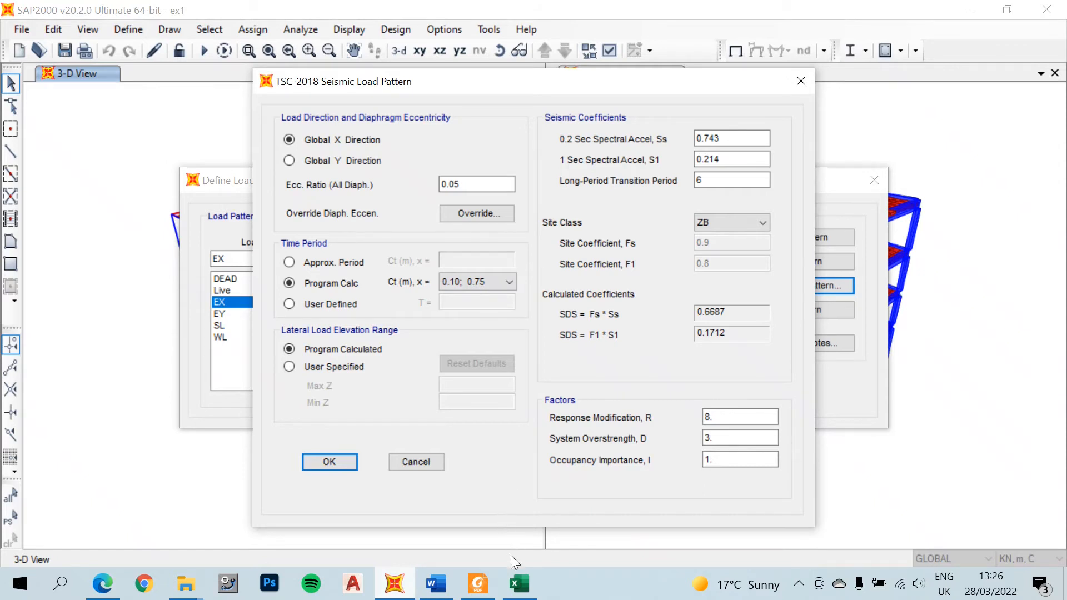
{"action": "left_click", "coordinate": [520, 584]}
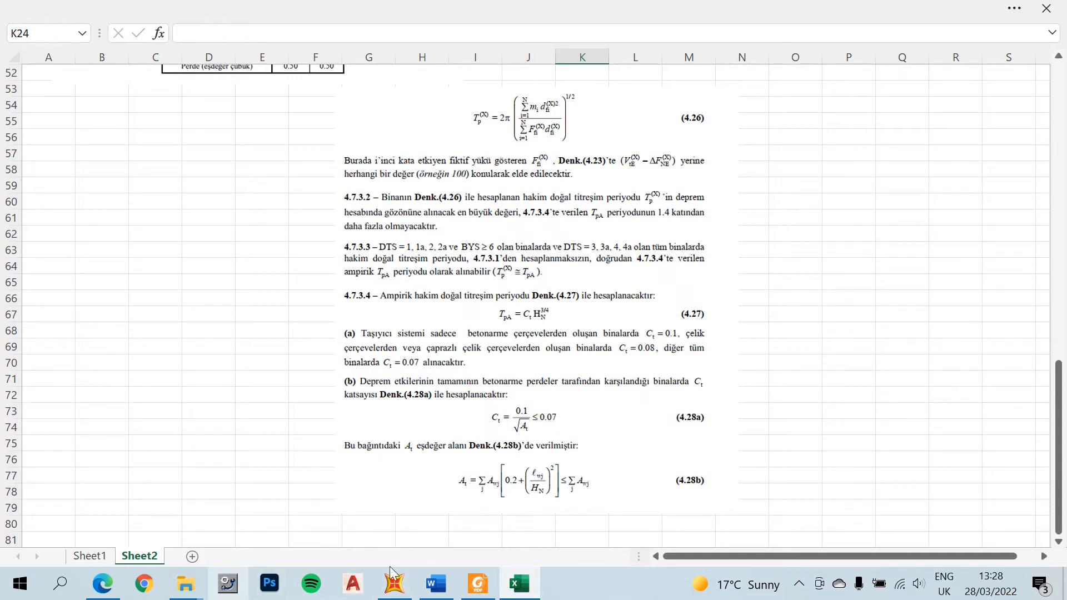
{"action": "left_click", "coordinate": [394, 583]}
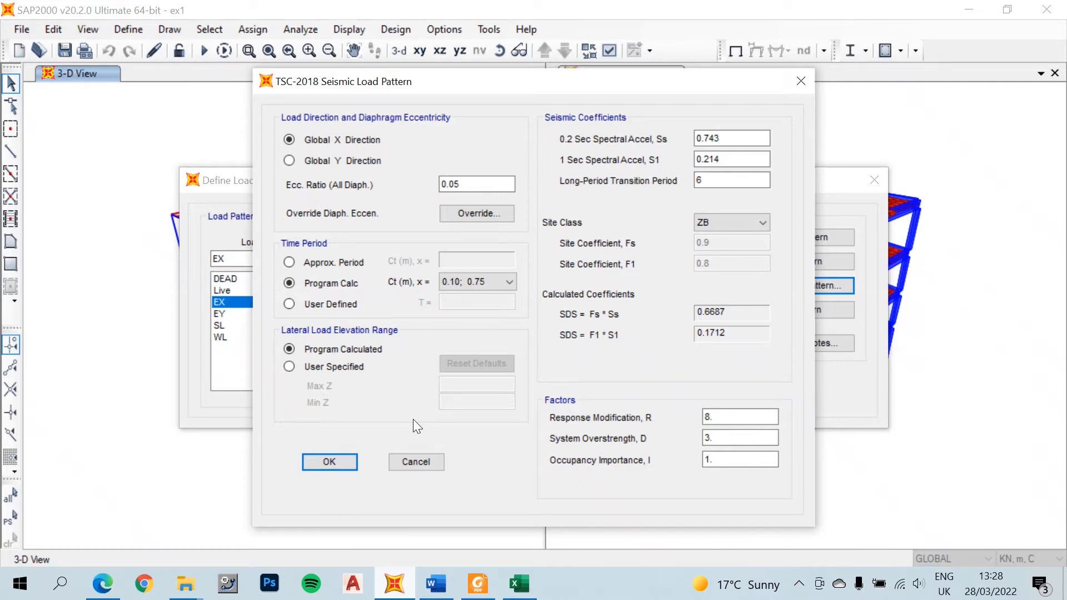
{"action": "left_click", "coordinate": [342, 460]}
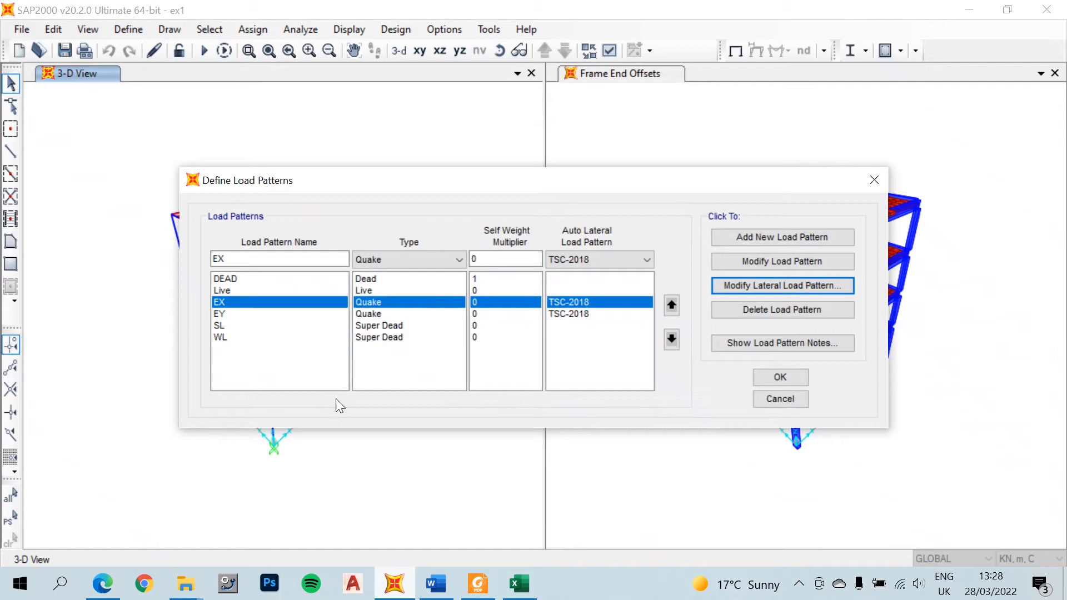
Modify EY's TSC-2018 lateral load pattern, setting its 0.2 Sec spectral acceleration Ss to 0.743 from the AFAD report in Edge.
{"action": "left_click", "coordinate": [345, 313]}
{"action": "left_click", "coordinate": [744, 284]}
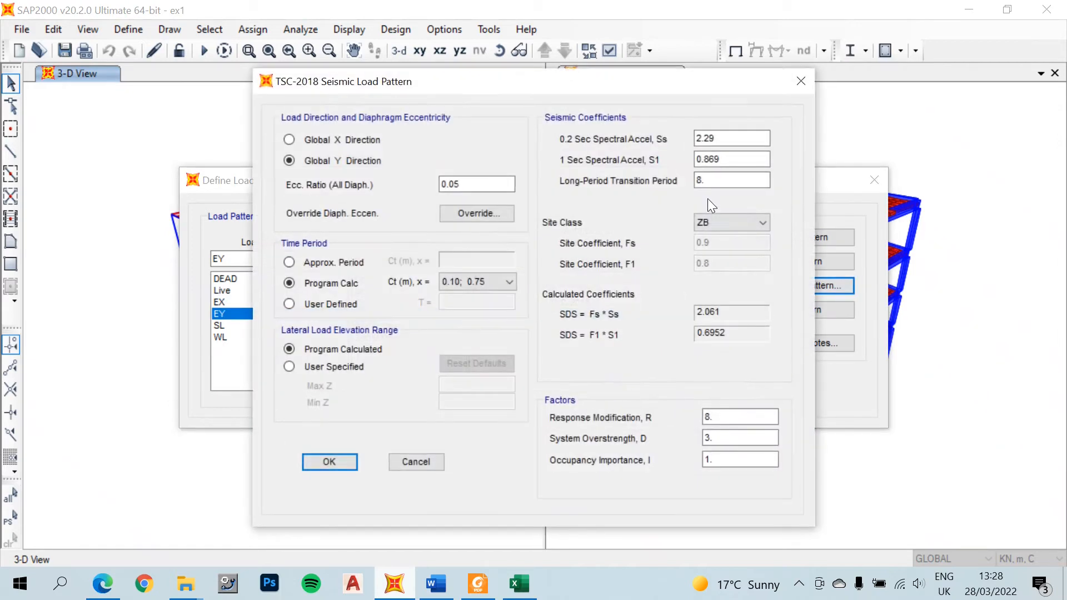
{"action": "left_click_drag", "start_coordinate": [719, 139], "coordinate": [660, 143]}
{"action": "type", "text": "0."}
{"action": "left_click", "coordinate": [114, 584]}
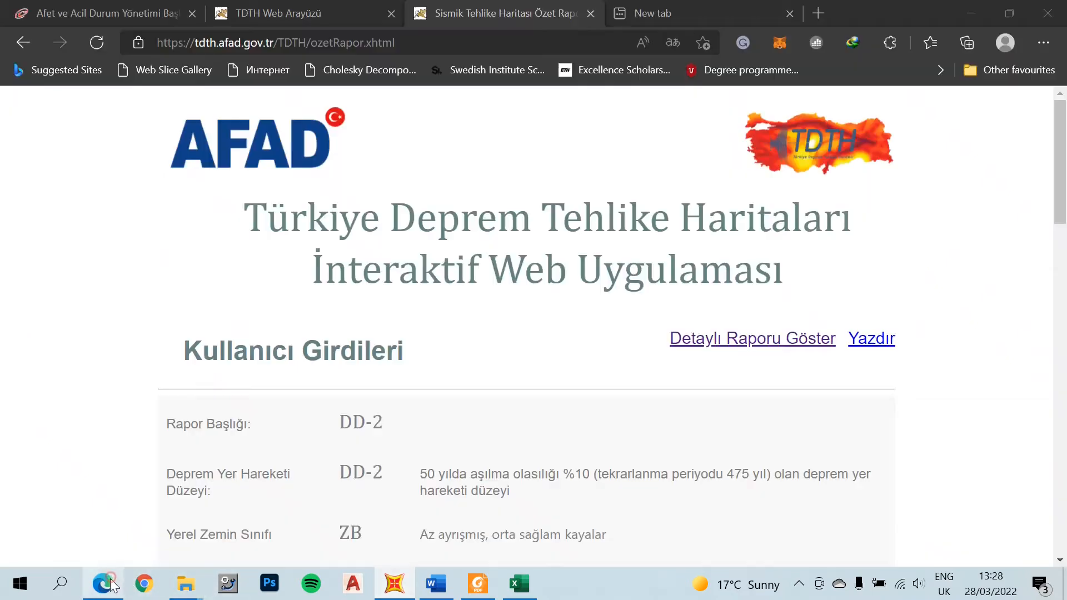
{"action": "scroll", "coordinate": [550, 445], "scroll_direction": "down", "scroll_amount": 10}
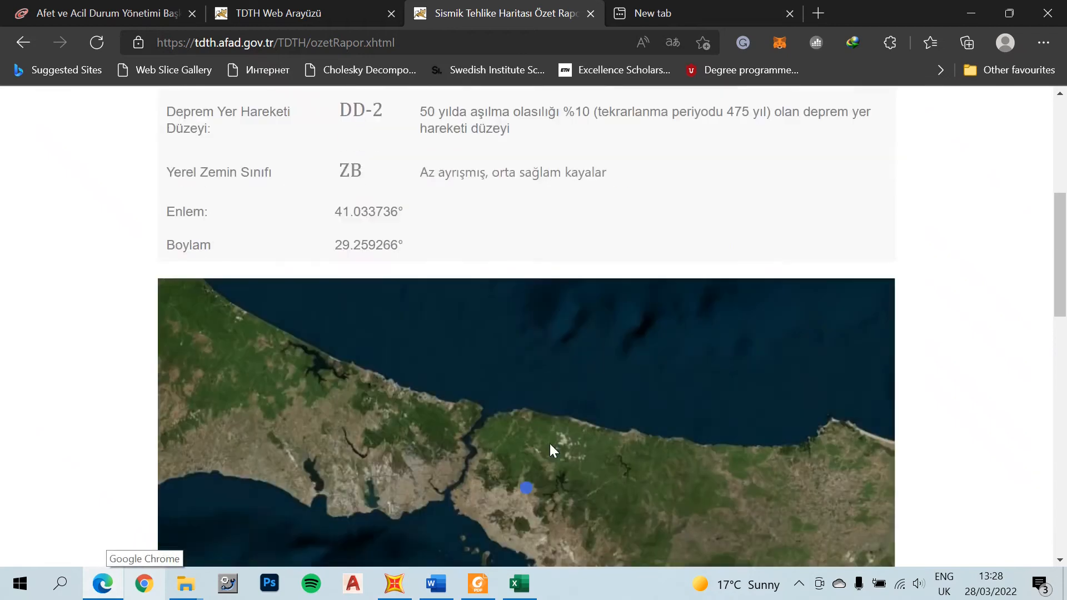
{"action": "scroll", "coordinate": [606, 389], "scroll_direction": "up", "scroll_amount": 1}
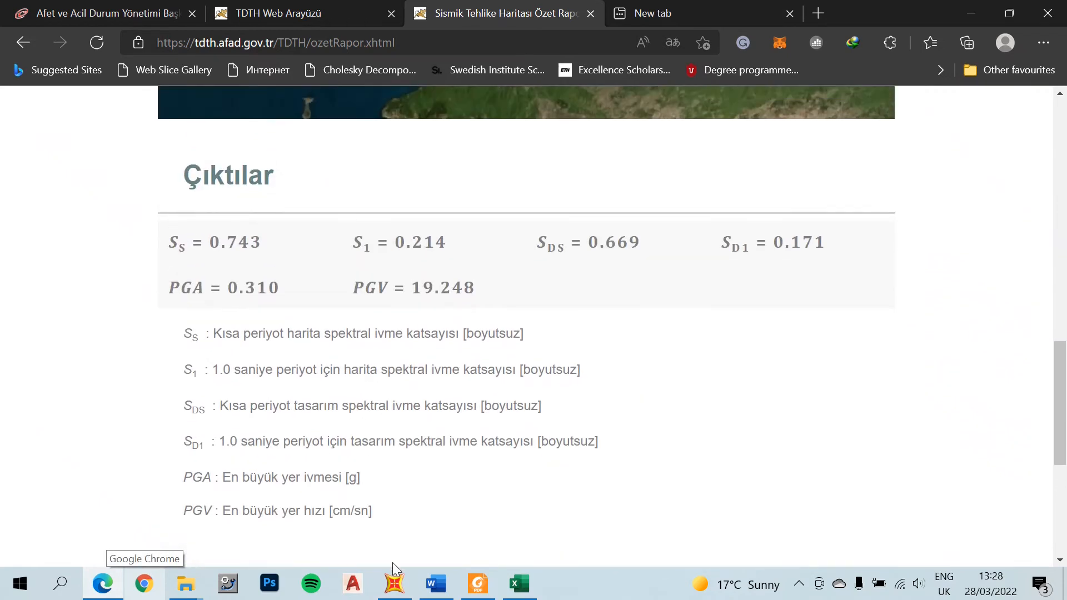
{"action": "left_click", "coordinate": [393, 583]}
{"action": "type", "text": "743"}
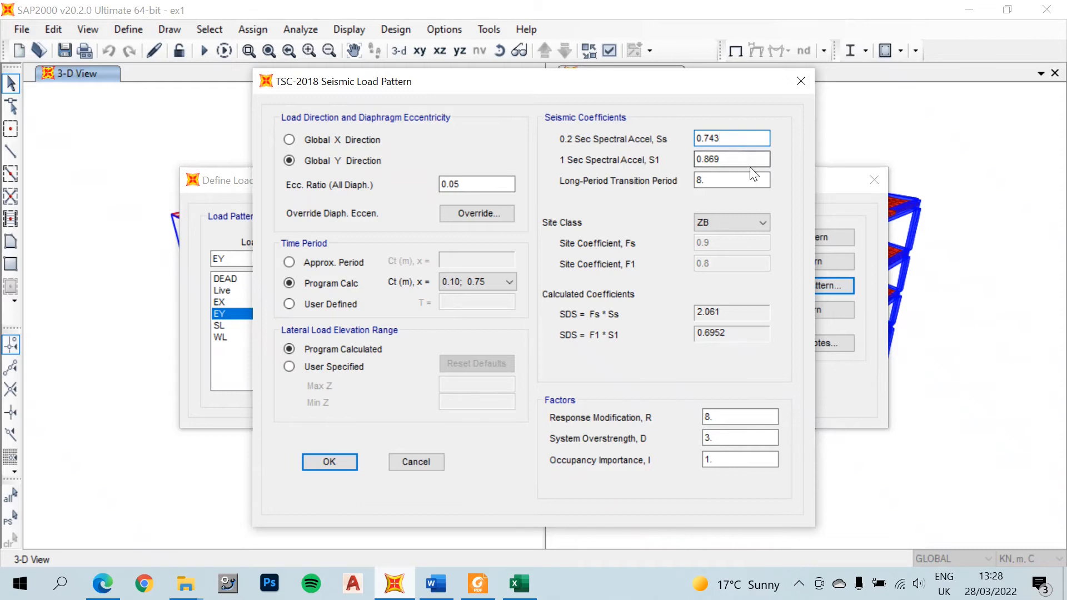
Set EY's 1 Sec spectral acceleration S1 to 0.214 after rechecking the AFAD report, and accept the seismic and load pattern definitions.
{"action": "left_click_drag", "start_coordinate": [739, 160], "coordinate": [666, 161]}
{"action": "type", "text": "0.2"}
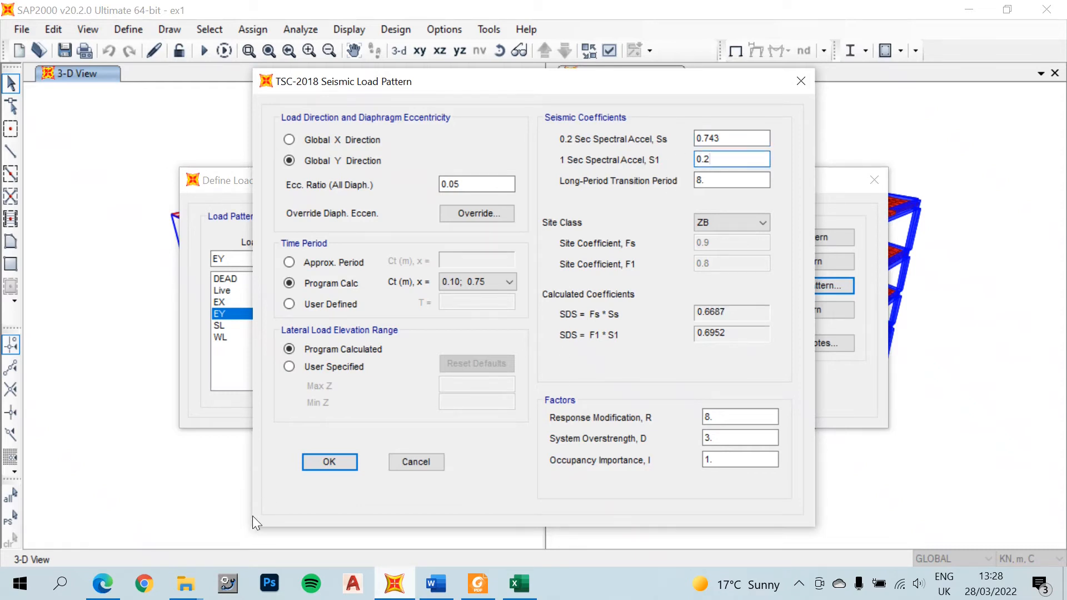
{"action": "left_click", "coordinate": [103, 583]}
{"action": "left_click", "coordinate": [393, 583]}
{"action": "type", "text": ".2"}
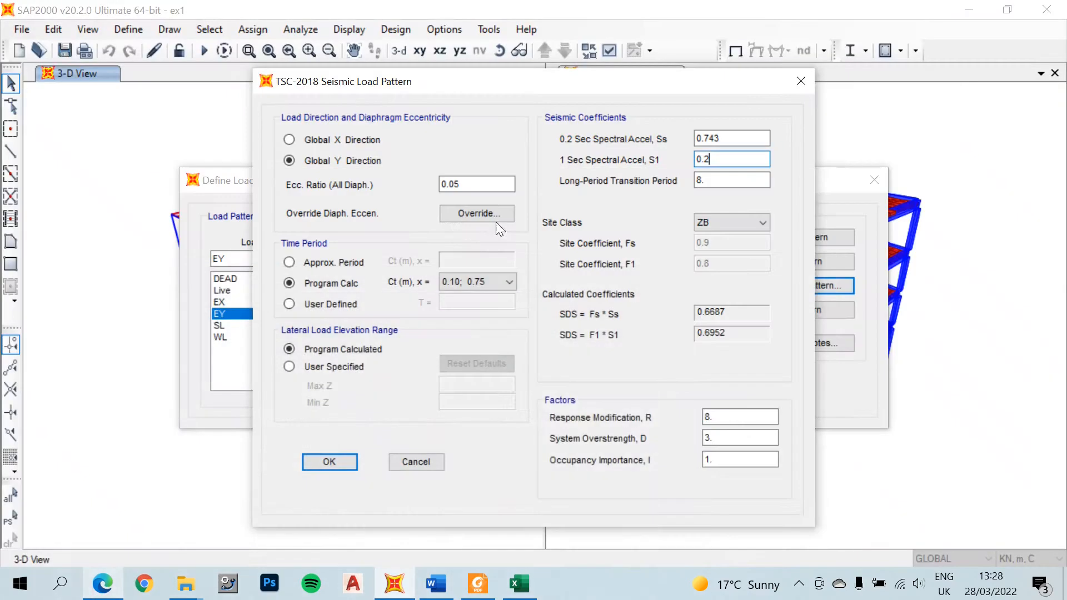
{"action": "type", "text": "14"}
{"action": "left_click", "coordinate": [332, 463]}
{"action": "left_click", "coordinate": [768, 378]}
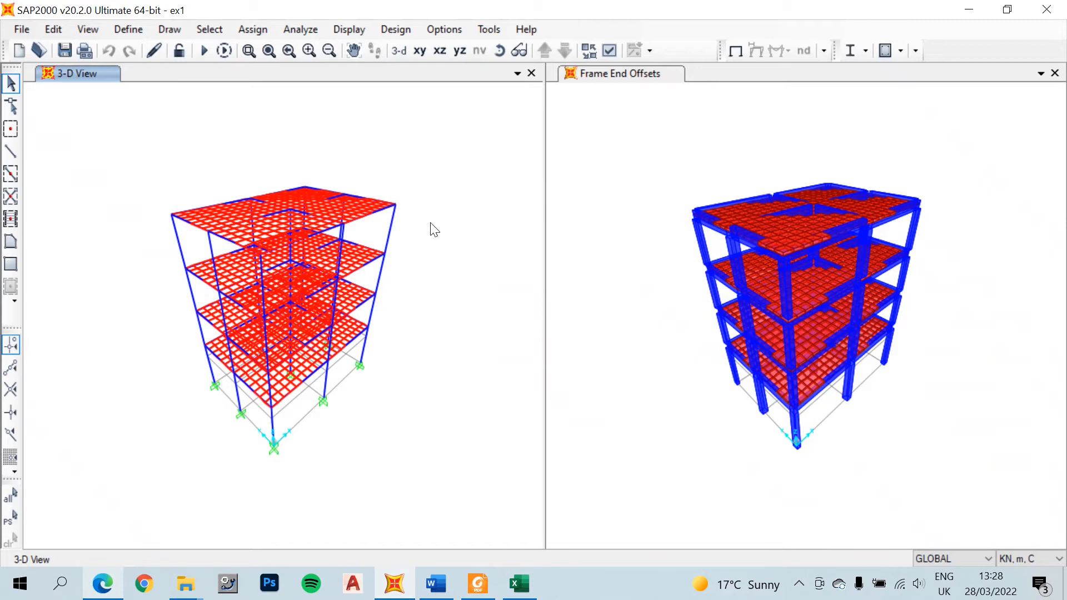
Include the EX and EY load cases in the analysis run and run the analysis.
{"action": "left_click", "coordinate": [209, 51]}
{"action": "left_click", "coordinate": [595, 250]}
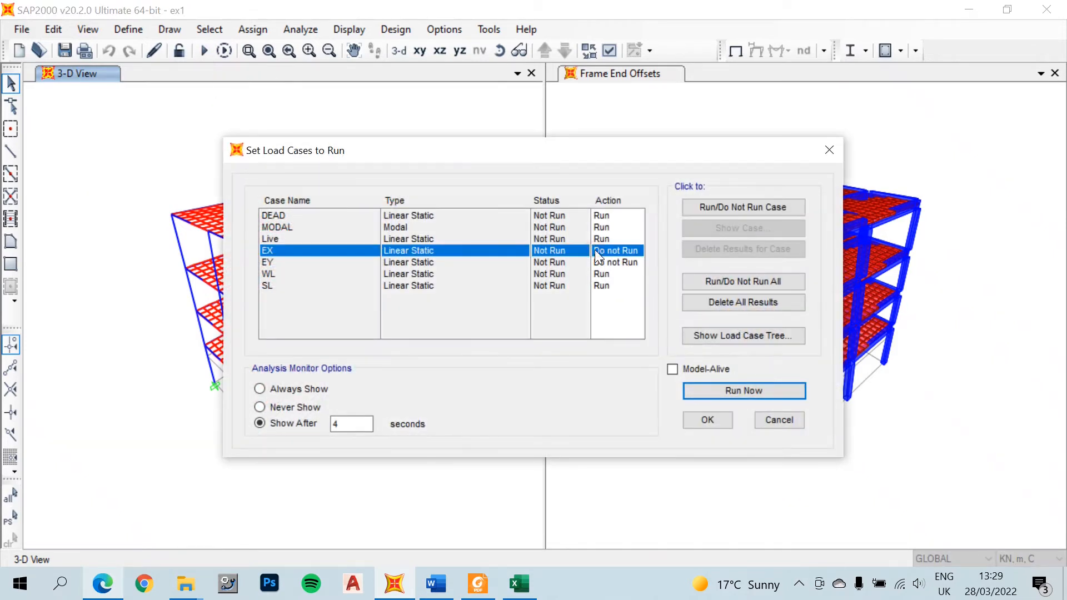
{"action": "left_click", "coordinate": [716, 208]}
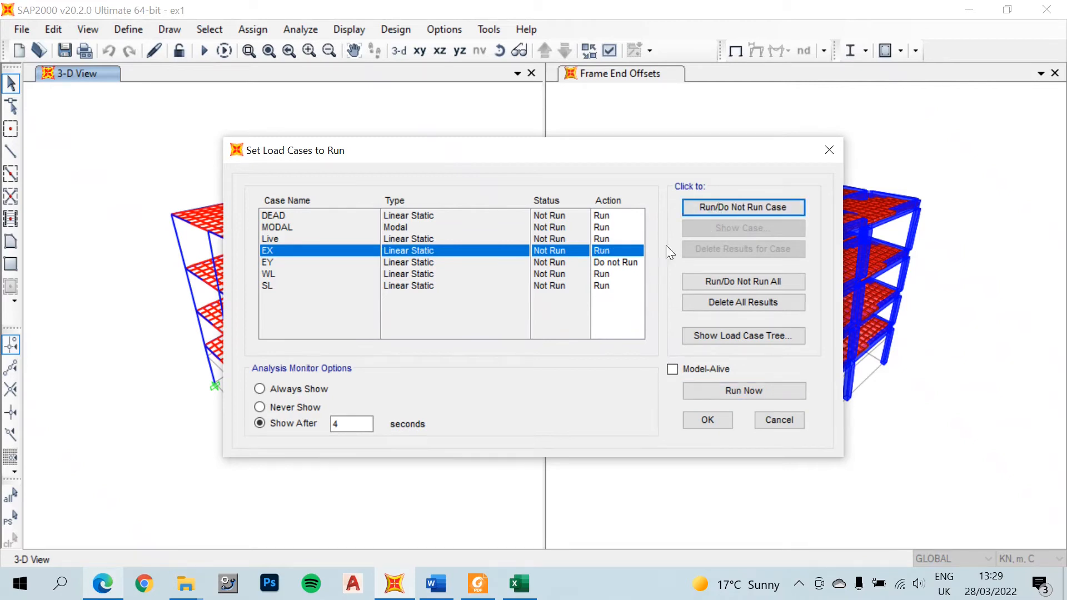
{"action": "left_click", "coordinate": [609, 262]}
{"action": "left_click", "coordinate": [728, 207]}
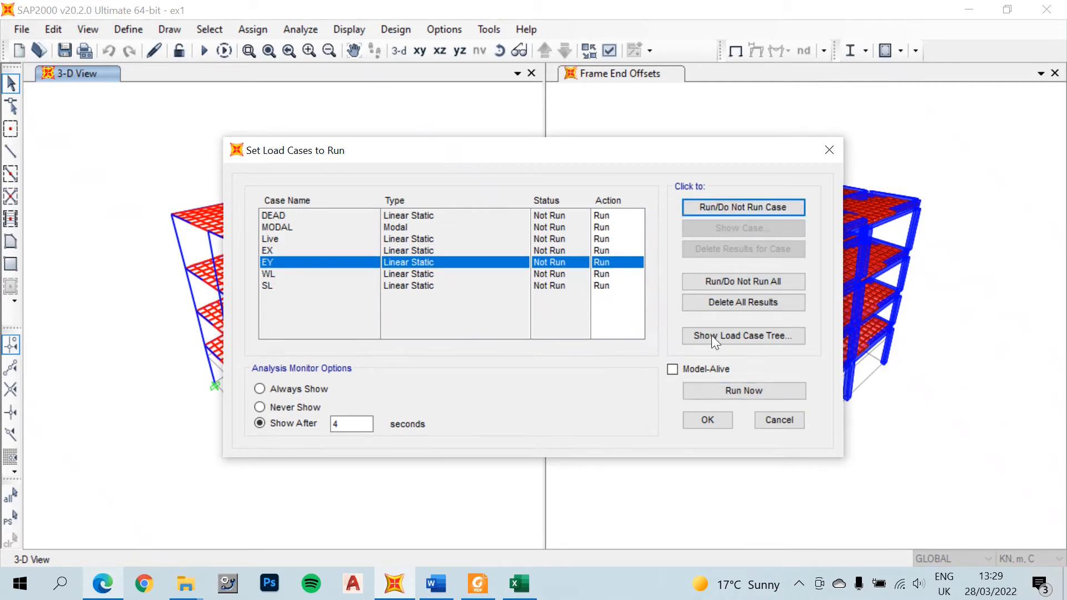
{"action": "left_click", "coordinate": [728, 387]}
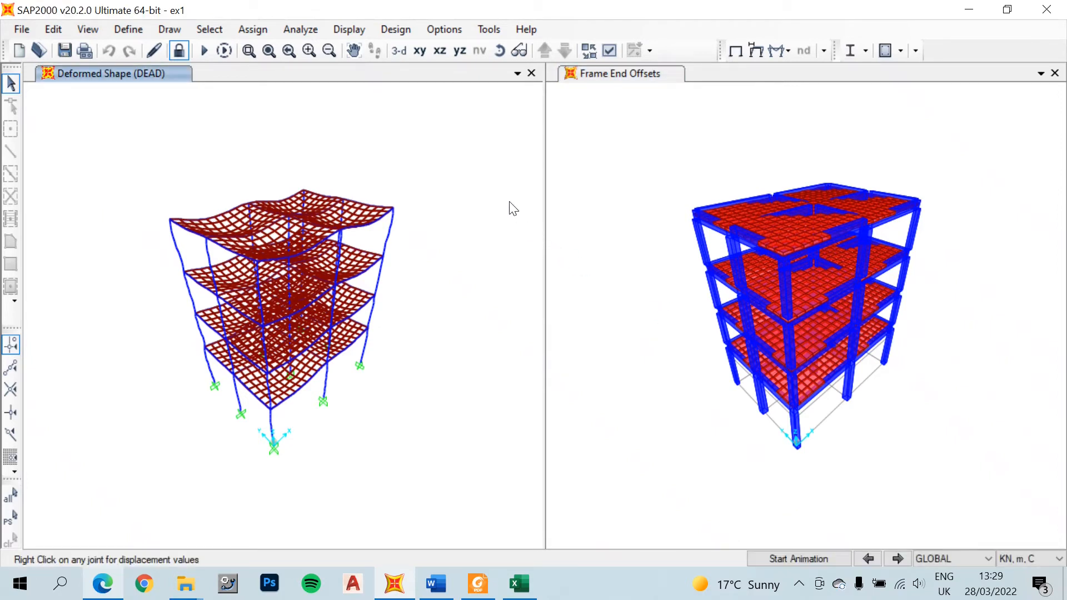
Display the deformed shape for load case EX, then play and stop its animation to examine the building's sway.
{"action": "left_click", "coordinate": [756, 50]}
{"action": "left_click", "coordinate": [520, 53]}
{"action": "left_click", "coordinate": [513, 124]}
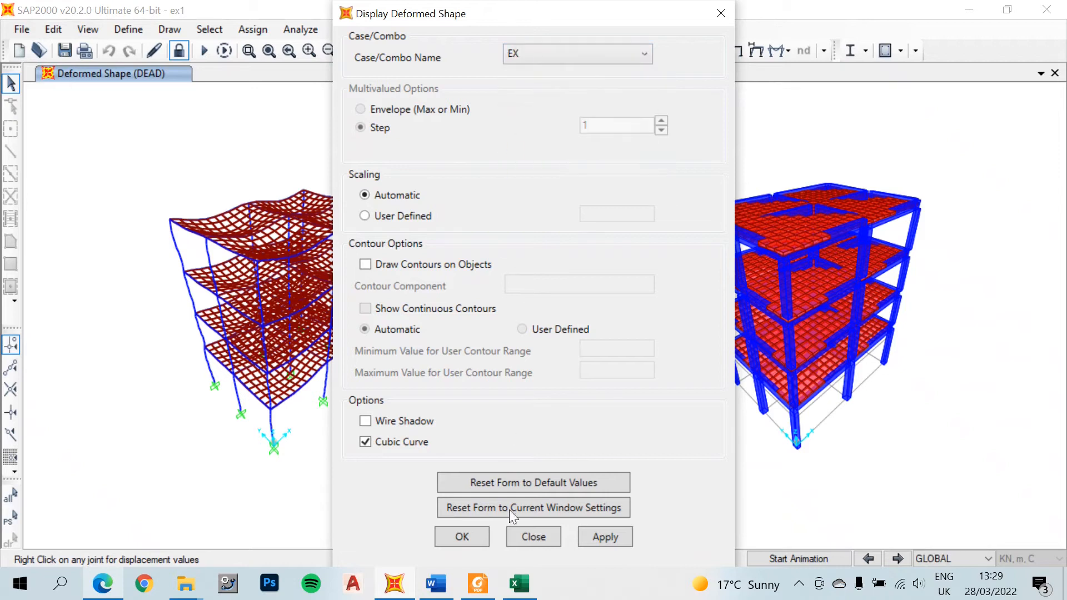
{"action": "left_click", "coordinate": [605, 537]}
{"action": "left_click", "coordinate": [474, 542]}
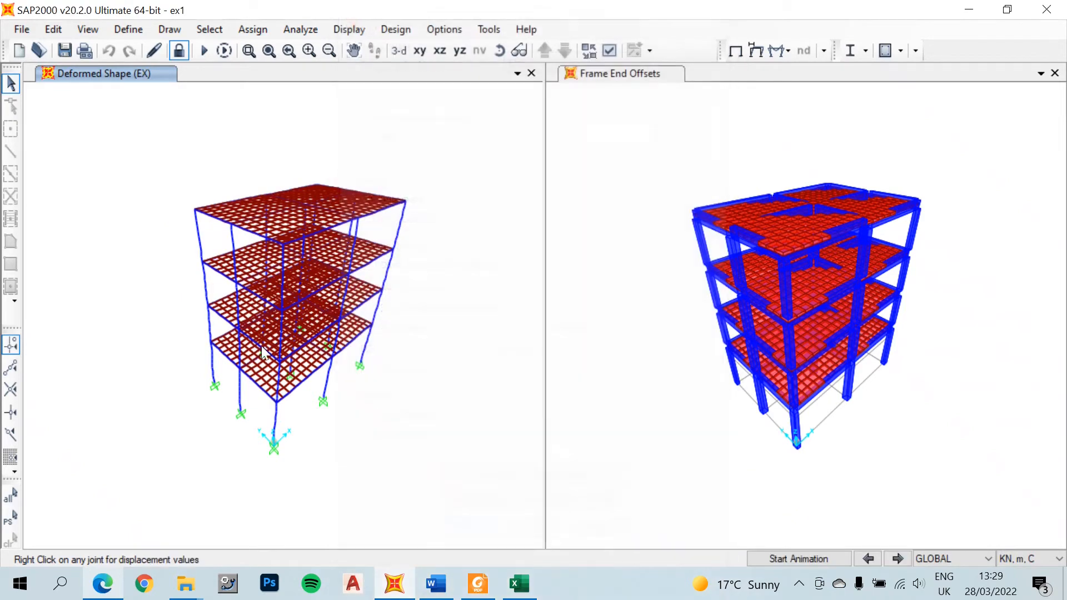
{"action": "middle_click_drag", "start_coordinate": [459, 408], "coordinate": [393, 412], "text": "shift"}
{"action": "left_click", "coordinate": [793, 559]}
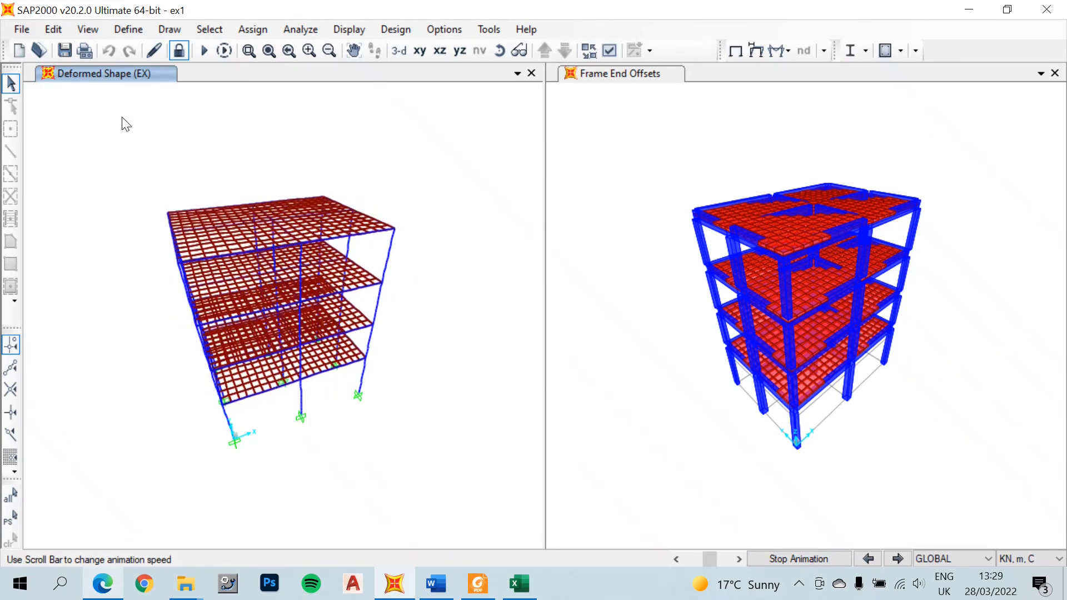
{"action": "left_click", "coordinate": [773, 559]}
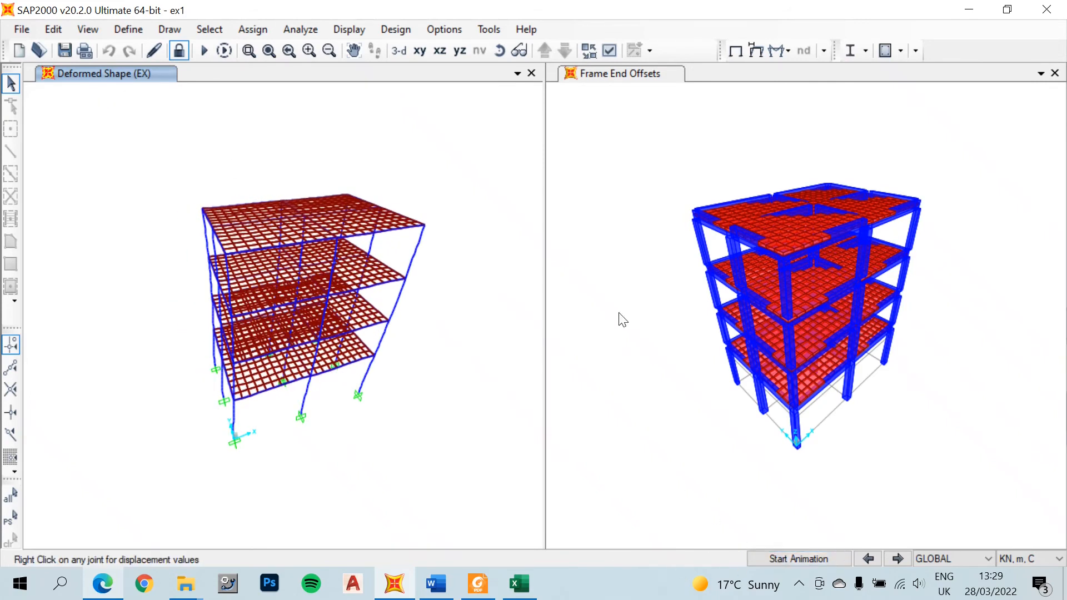
Switch the deformed shape to load case EY, then play and stop its animation.
{"action": "left_click", "coordinate": [756, 51]}
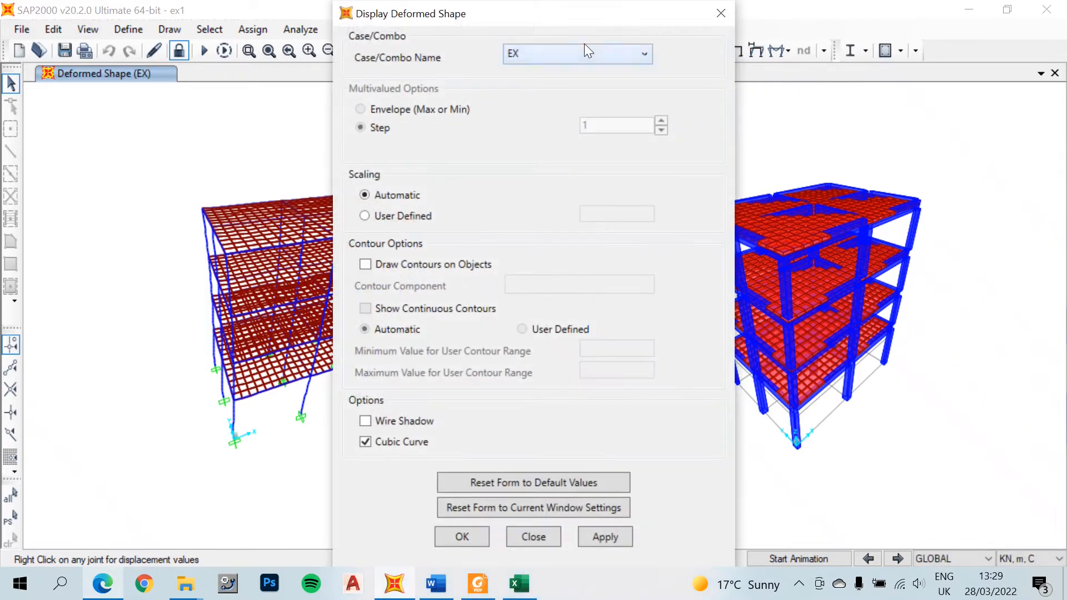
{"action": "left_click", "coordinate": [573, 53]}
{"action": "left_click", "coordinate": [532, 139]}
{"action": "left_click", "coordinate": [601, 535]}
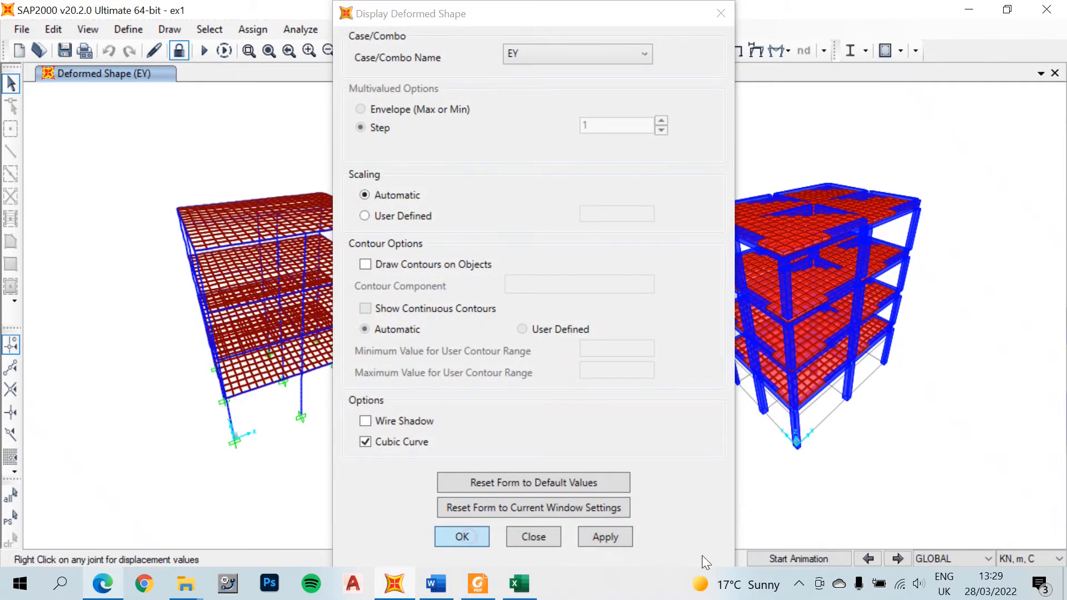
{"action": "left_click", "coordinate": [786, 560]}
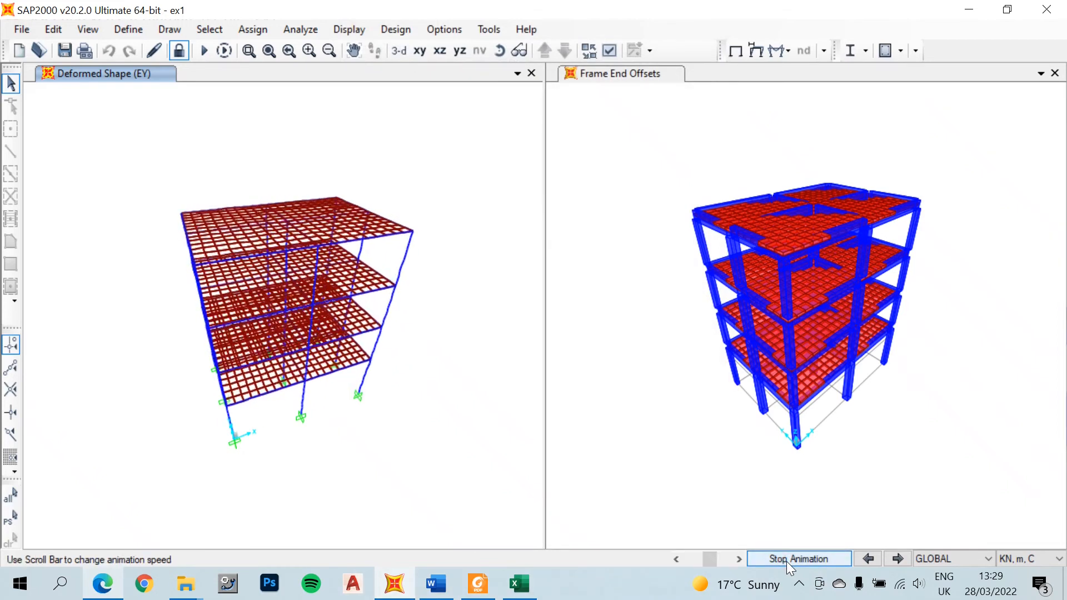
{"action": "left_click", "coordinate": [787, 560]}
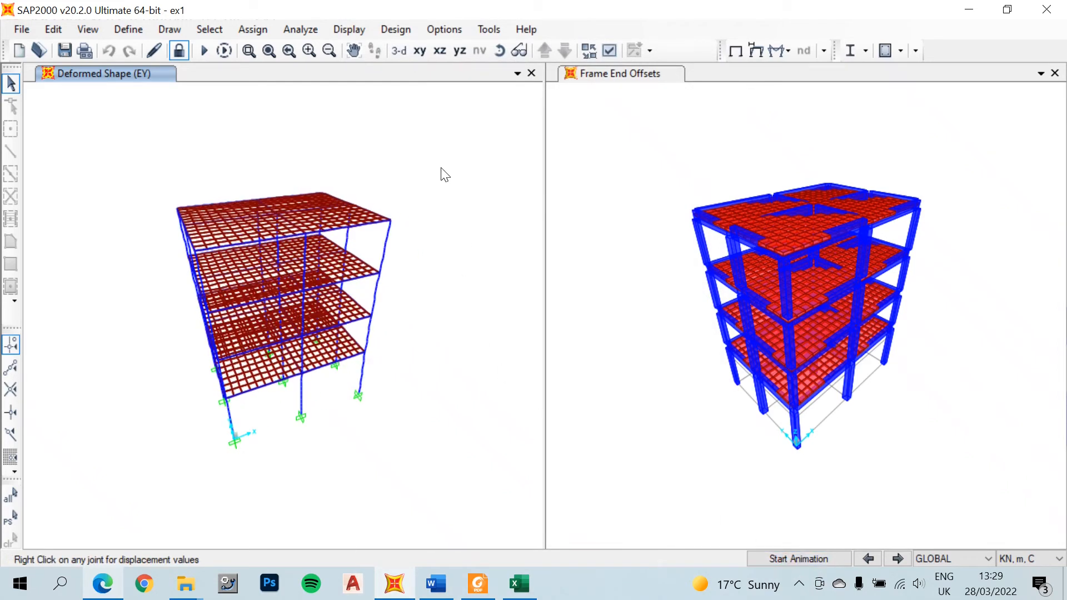
Clear all analysis result tables from the display selection and choose only the Auto Seismic - TSC-2018 table under Load Pattern Definitions.
{"action": "left_click", "coordinate": [349, 29]}
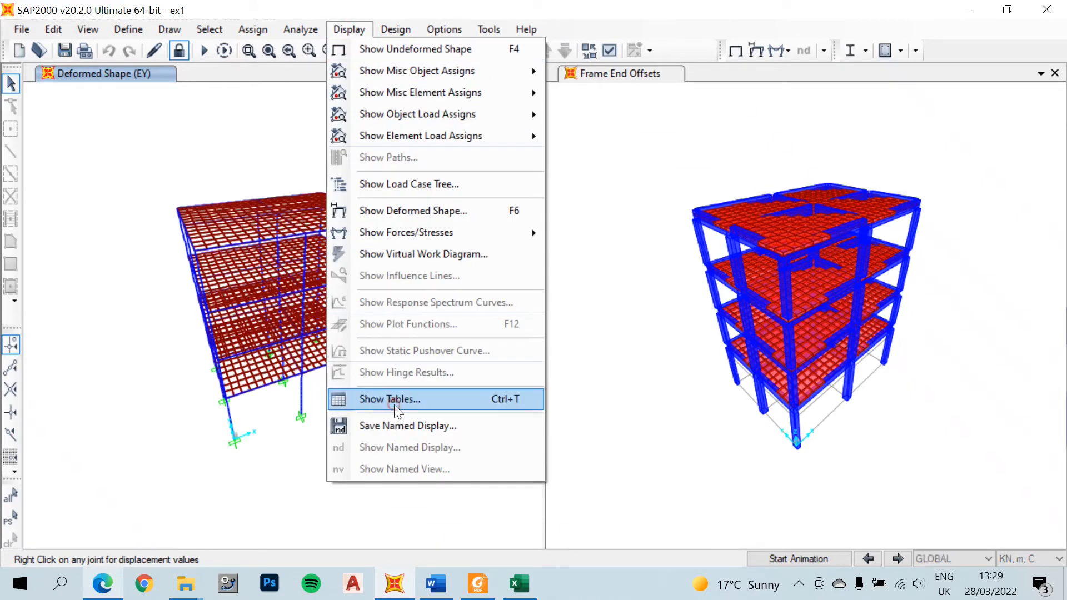
{"action": "left_click", "coordinate": [395, 405]}
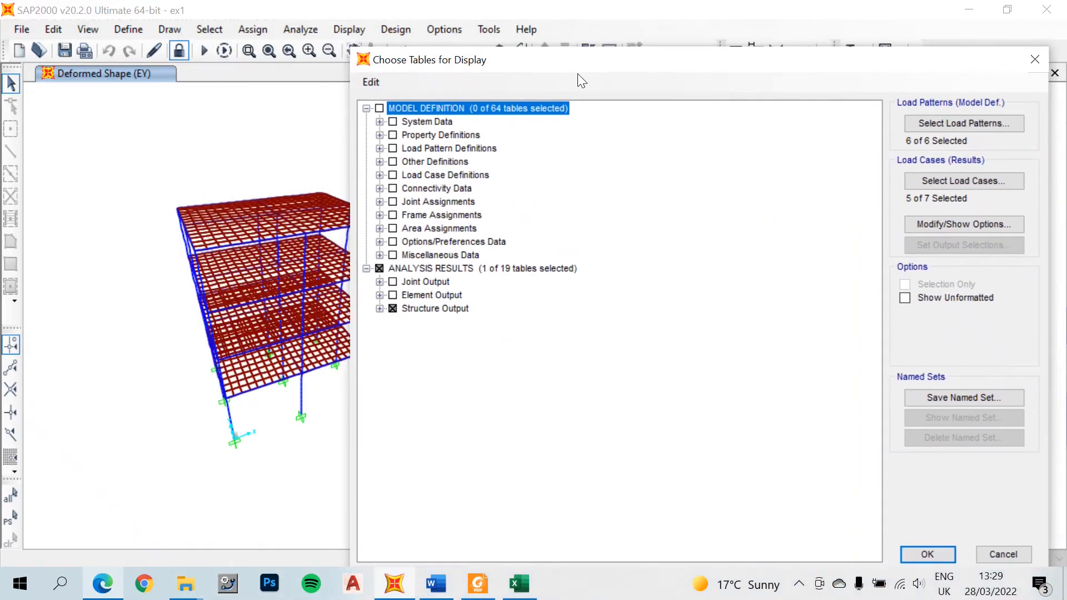
{"action": "left_click", "coordinate": [379, 269]}
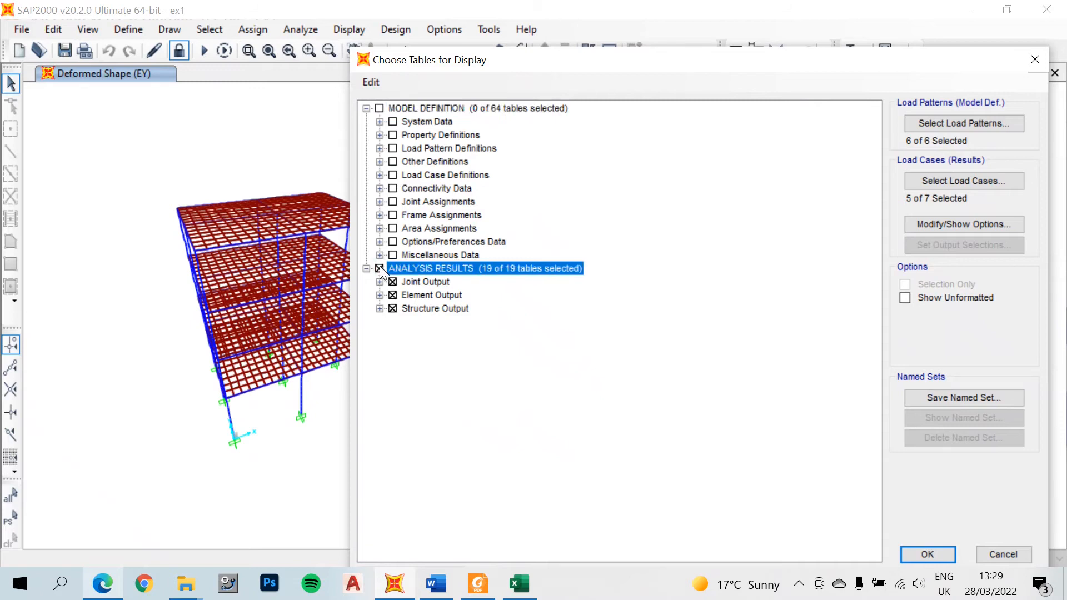
{"action": "left_click", "coordinate": [379, 268]}
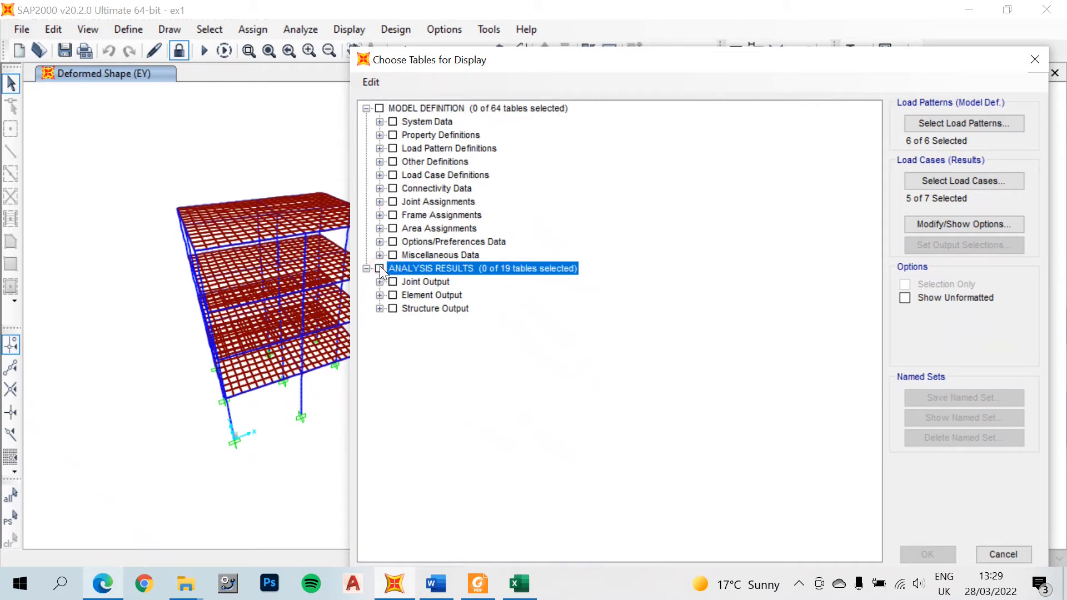
{"action": "left_click", "coordinate": [379, 149]}
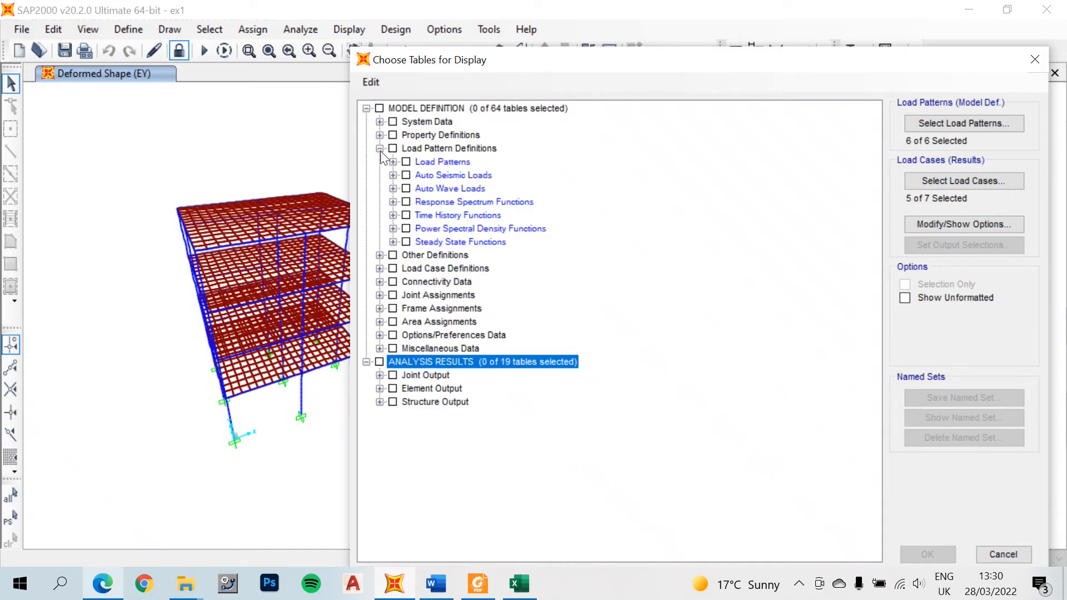
{"action": "left_click", "coordinate": [393, 175]}
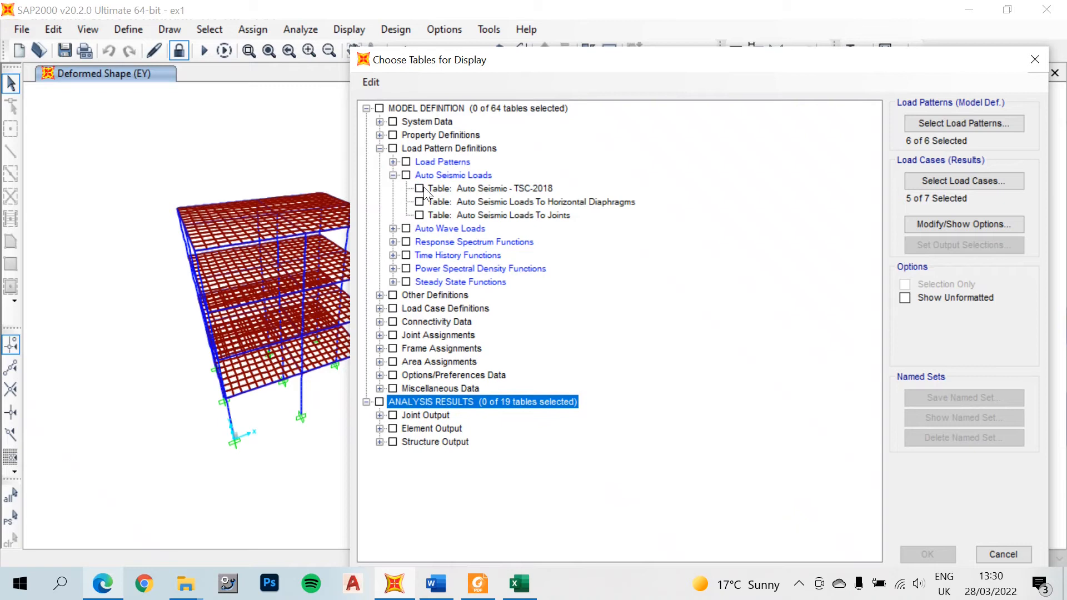
{"action": "left_click", "coordinate": [442, 189]}
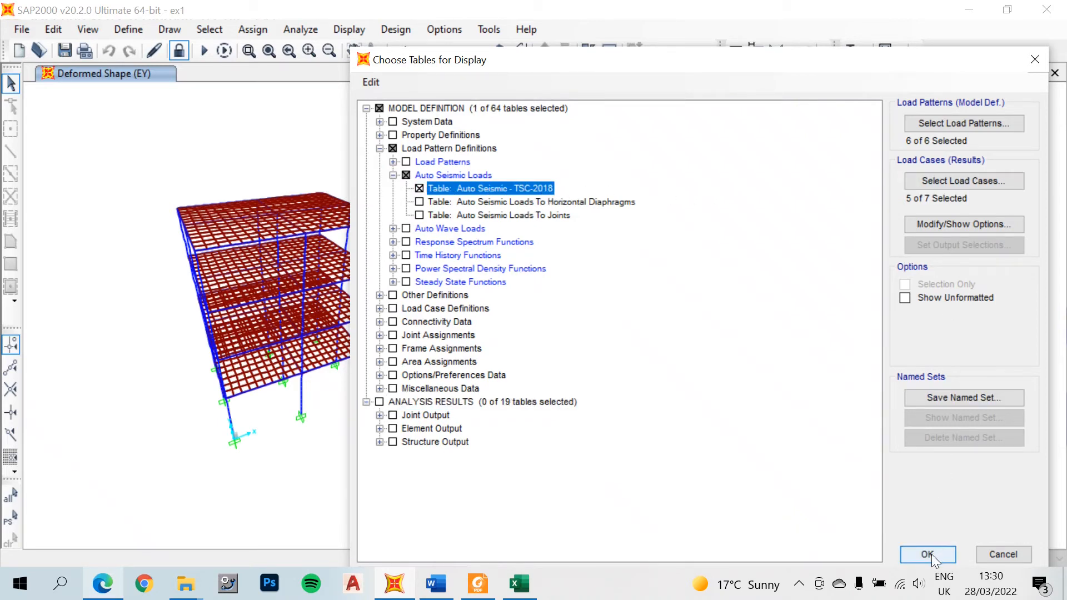
Limit the table's load patterns to EX and EY and show the Auto Seismic - TSC-2018 table.
{"action": "left_click", "coordinate": [953, 123]}
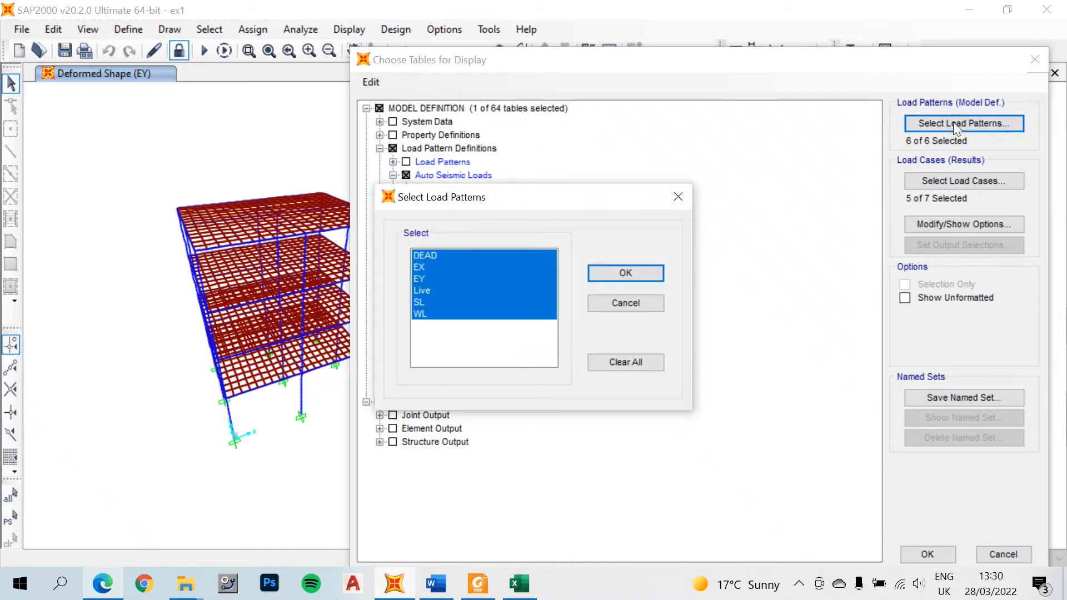
{"action": "left_click", "coordinate": [448, 266]}
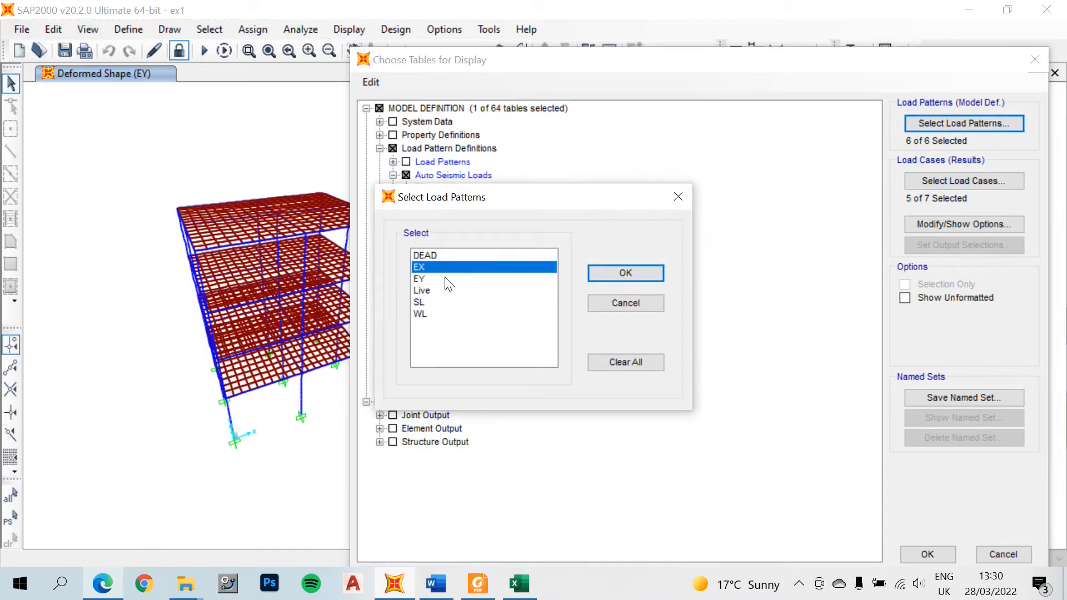
{"action": "left_click", "coordinate": [448, 279], "text": "shift"}
{"action": "left_click", "coordinate": [602, 274]}
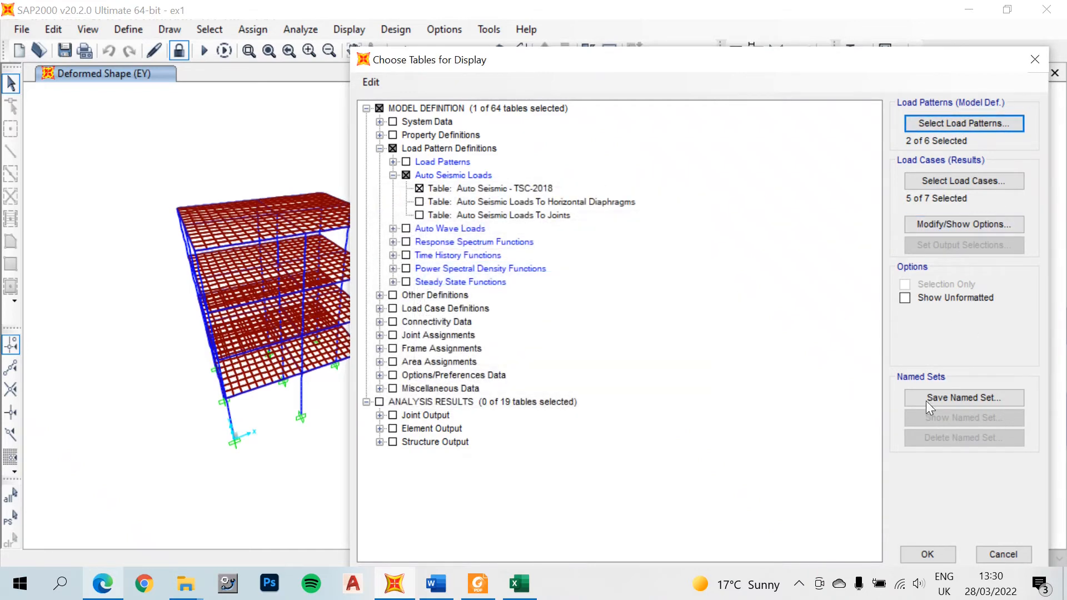
{"action": "left_click", "coordinate": [917, 559]}
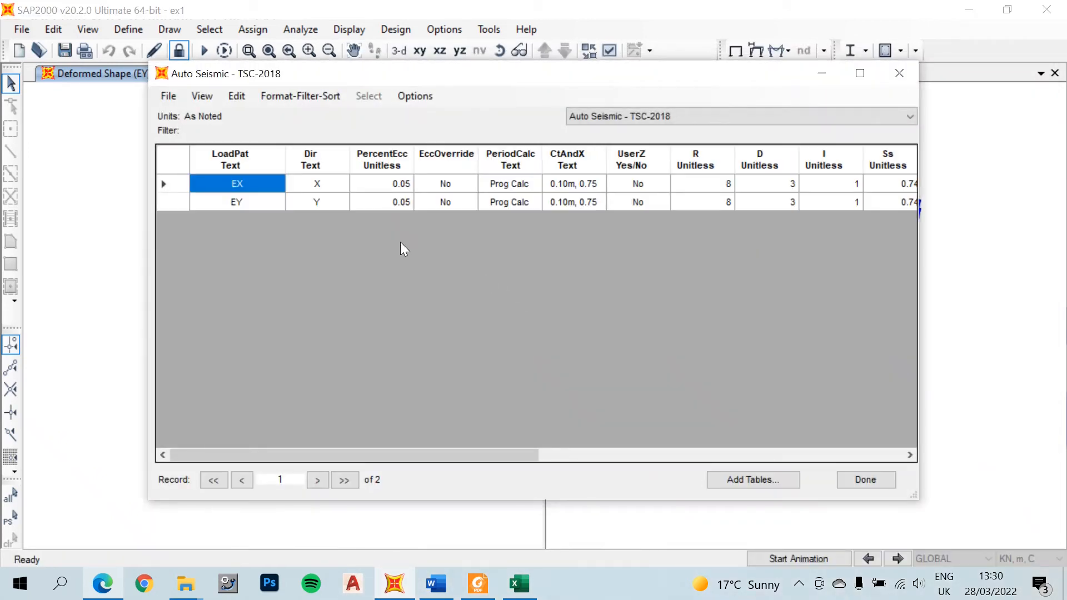
Examine the Ss, S1 and BaseShear values of EX and EY in the Auto Seismic - TSC-2018 table.
{"action": "left_click_drag", "start_coordinate": [324, 453], "coordinate": [428, 456]}
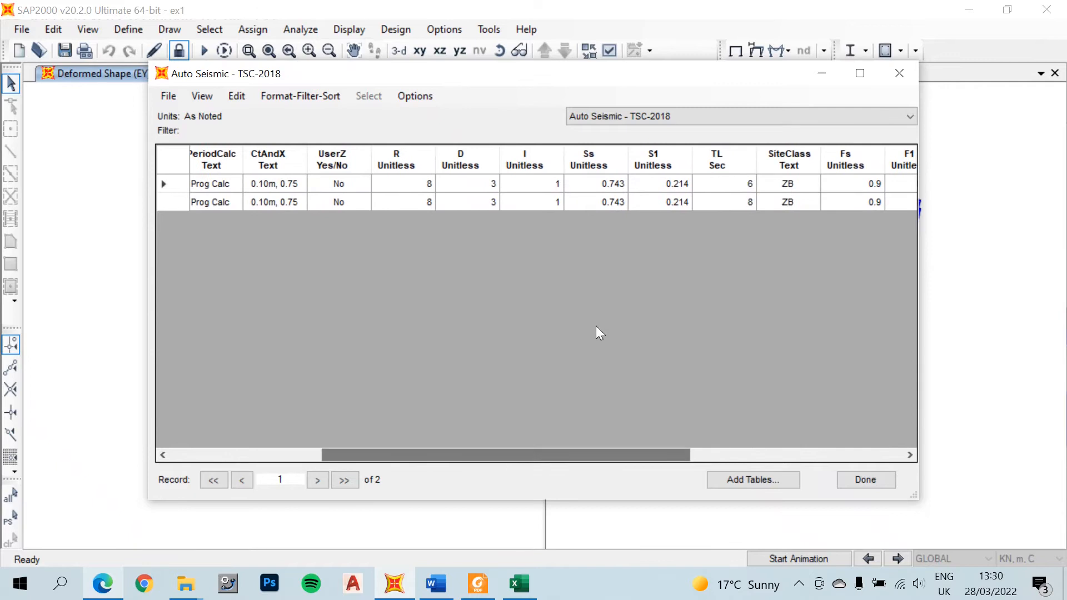
{"action": "left_click", "coordinate": [613, 192]}
{"action": "left_click", "coordinate": [614, 201]}
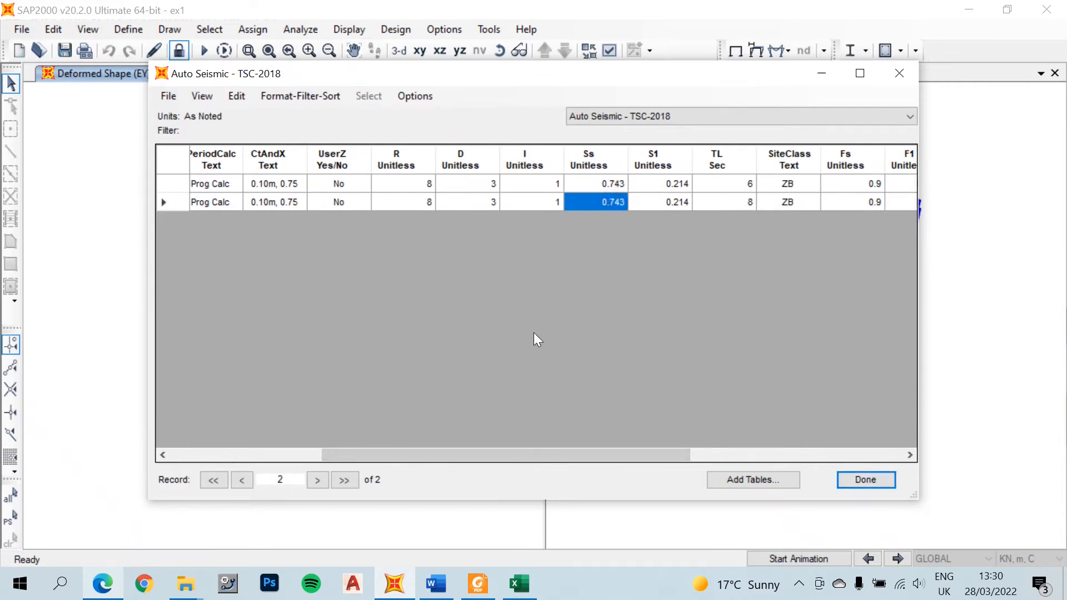
{"action": "left_click_drag", "start_coordinate": [497, 452], "coordinate": [769, 410]}
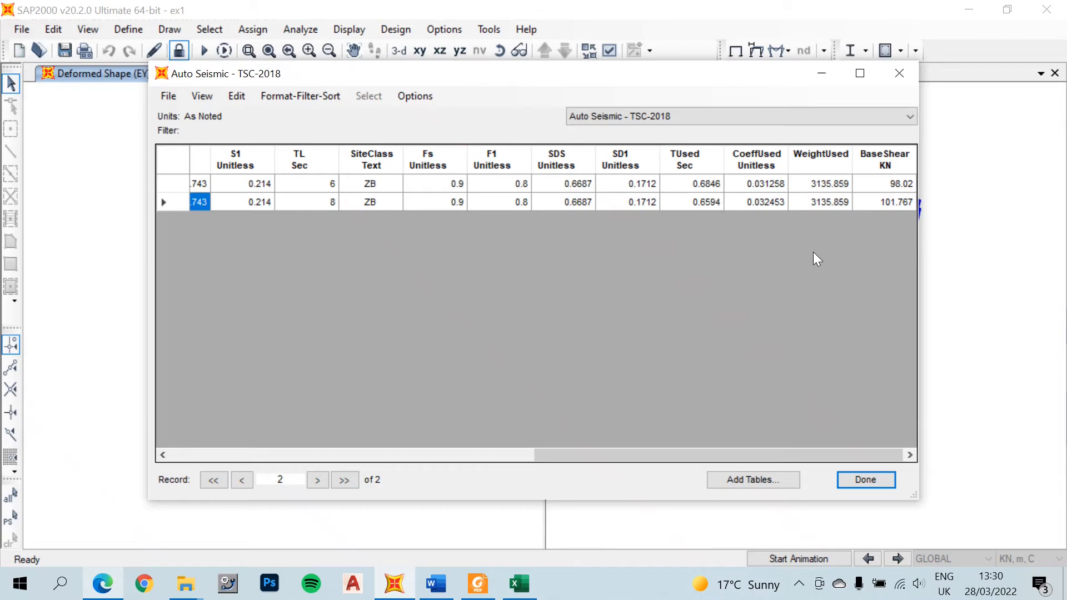
{"action": "left_click", "coordinate": [882, 186]}
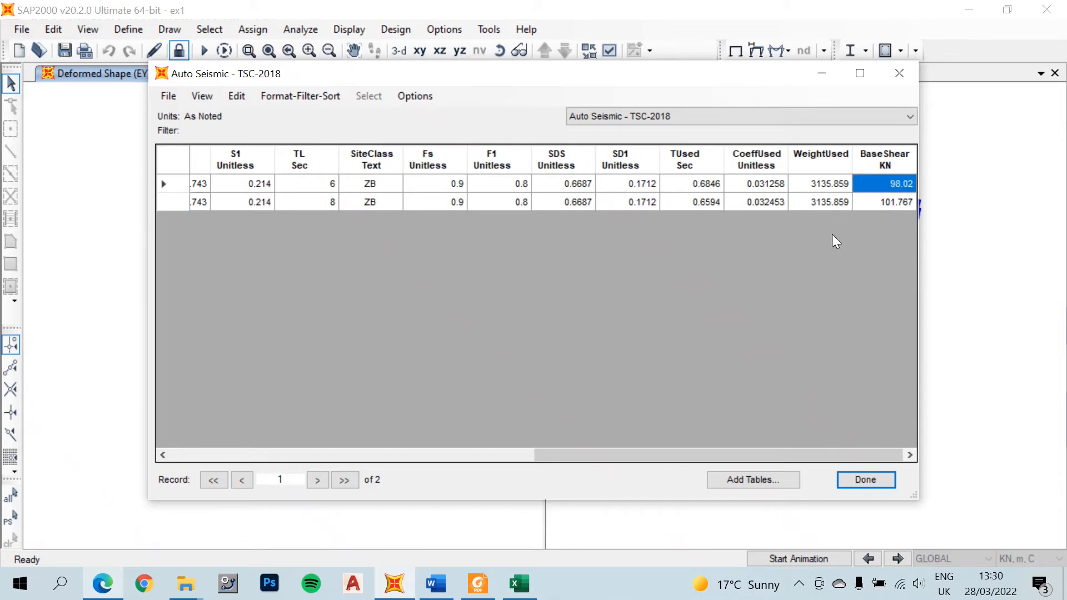
Examine the WeightUsed and BaseShear values of both load patterns, and close the Auto Seismic - TSC-2018 table.
{"action": "left_click", "coordinate": [879, 203]}
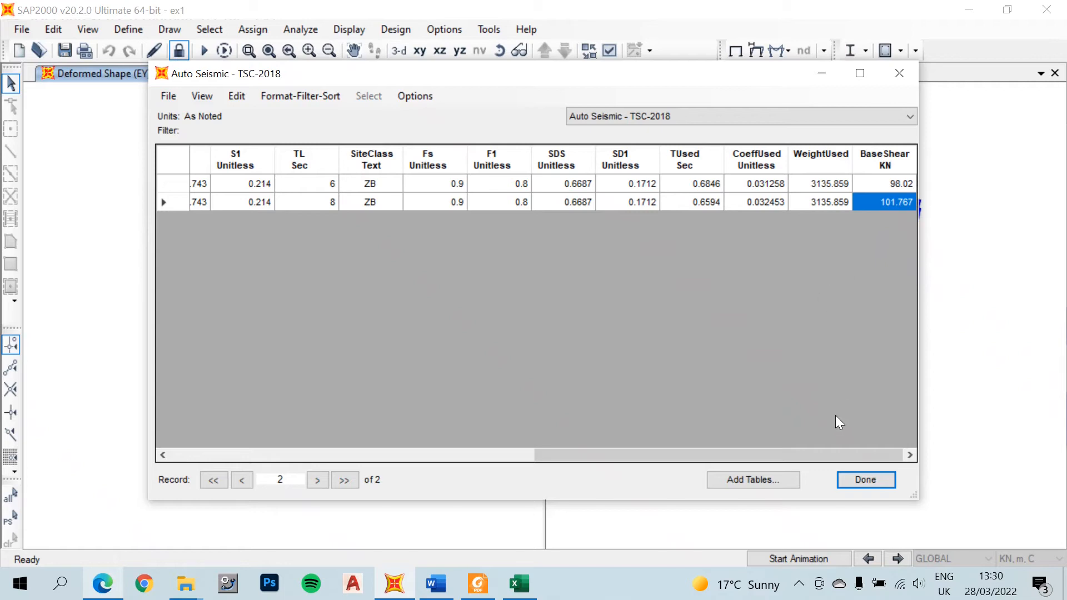
{"action": "left_click", "coordinate": [818, 183]}
{"action": "left_click", "coordinate": [817, 198]}
{"action": "left_click", "coordinate": [816, 182]}
{"action": "left_click", "coordinate": [818, 205]}
{"action": "left_click", "coordinate": [887, 185]}
{"action": "left_click", "coordinate": [865, 480]}
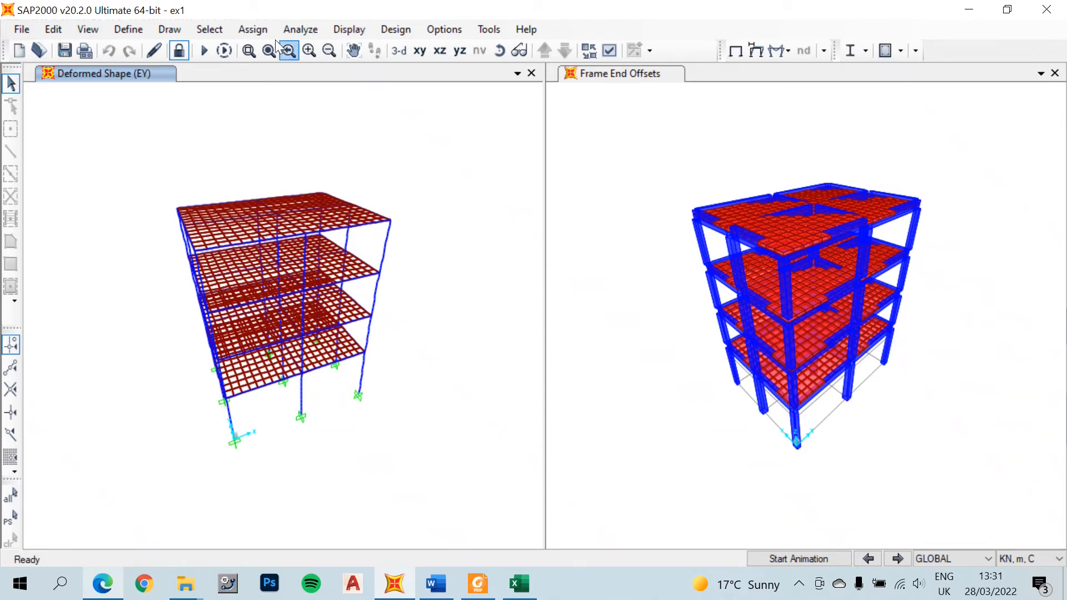
Start defining a new load combination and move its data dialog slightly upward.
{"action": "left_click", "coordinate": [395, 29]}
{"action": "left_click", "coordinate": [395, 29]}
{"action": "left_click", "coordinate": [334, 31]}
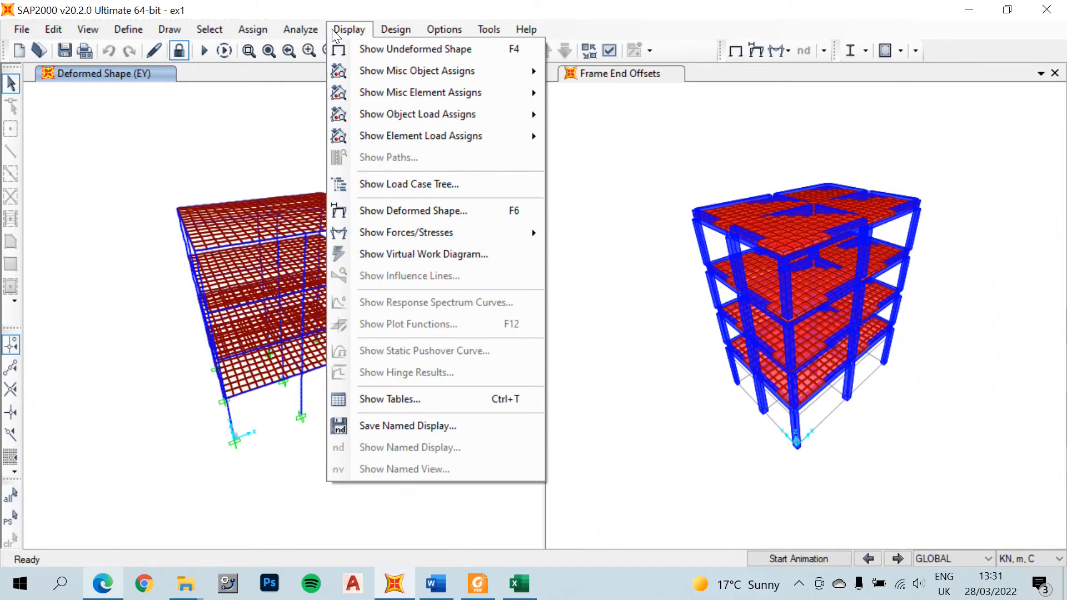
{"action": "left_click", "coordinate": [331, 28]}
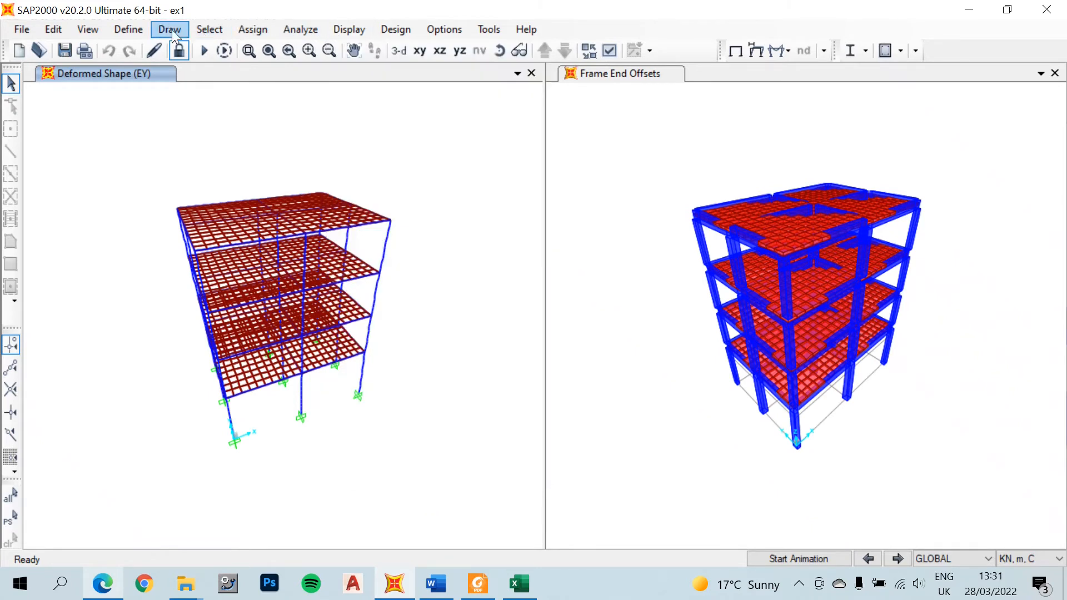
{"action": "left_click", "coordinate": [136, 29]}
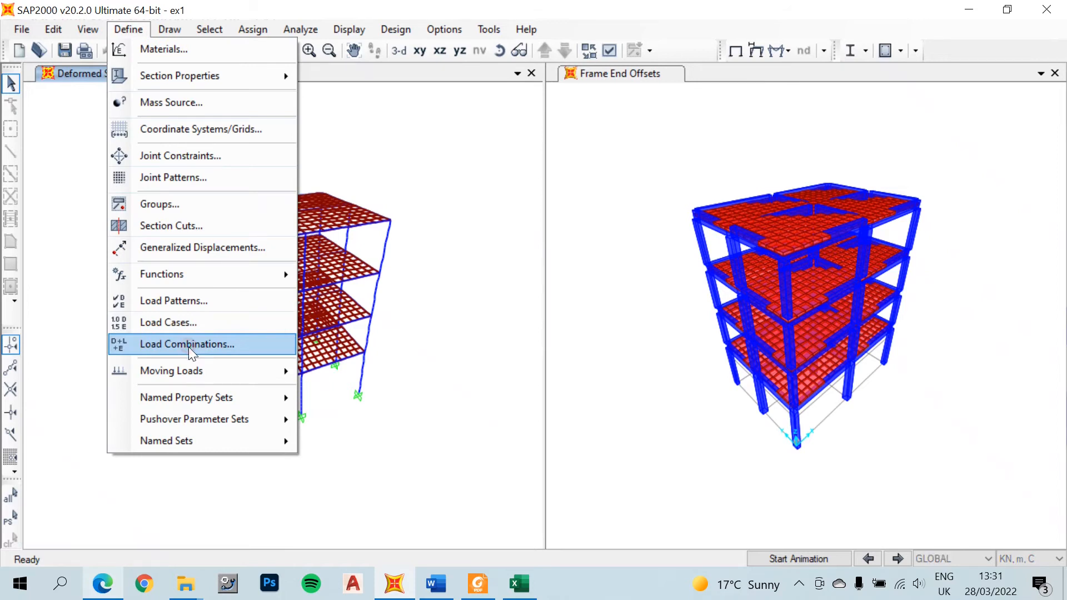
{"action": "left_click", "coordinate": [189, 344]}
{"action": "left_click", "coordinate": [590, 217]}
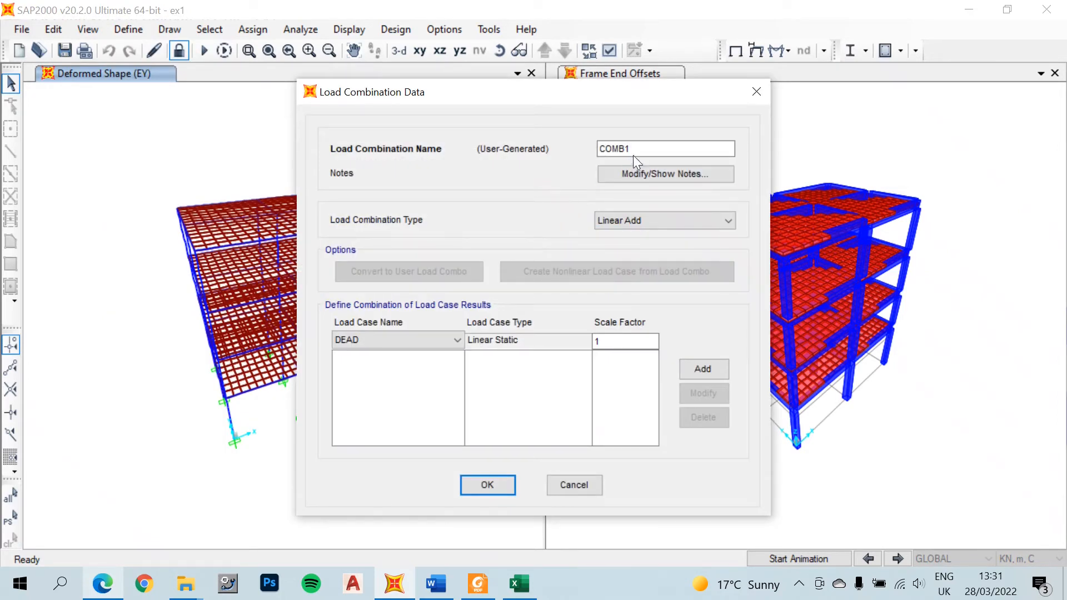
{"action": "left_click_drag", "start_coordinate": [419, 99], "coordinate": [425, 78]}
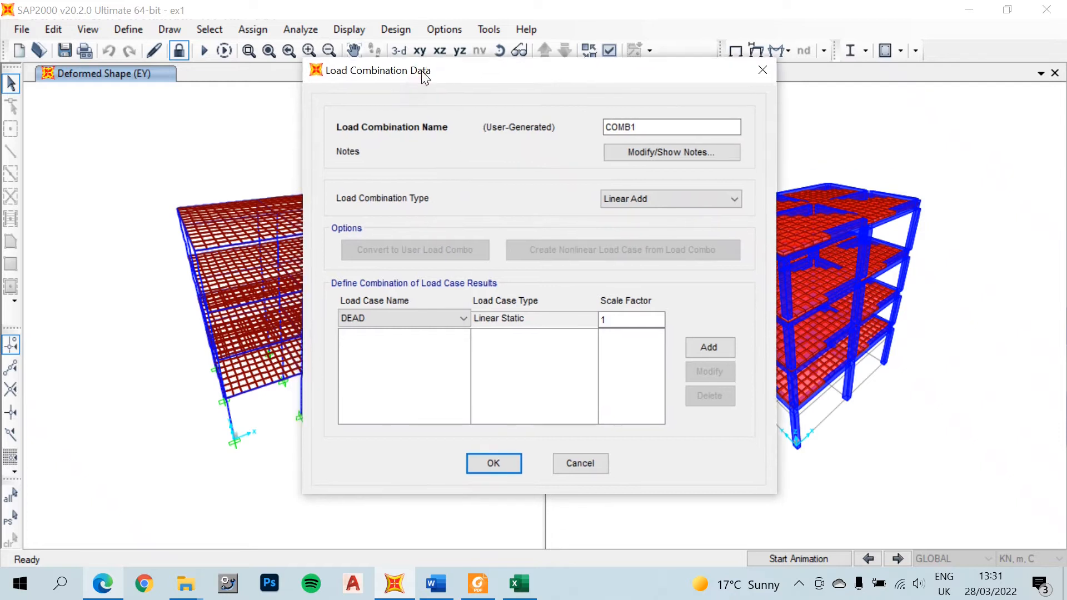
Switch to Excel and examine equations 4.9 to 4.12 for combining earthquake effects on Sheet2, marking them temporarily with the annotation pen.
{"action": "left_click", "coordinate": [519, 583]}
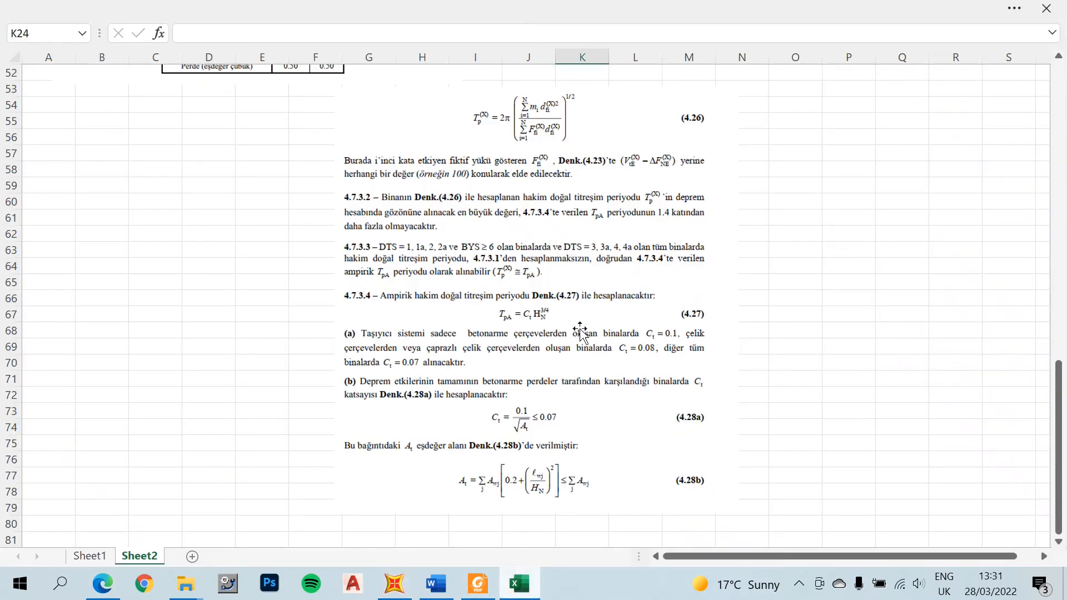
{"action": "left_click_drag", "start_coordinate": [1059, 442], "coordinate": [1038, 133]}
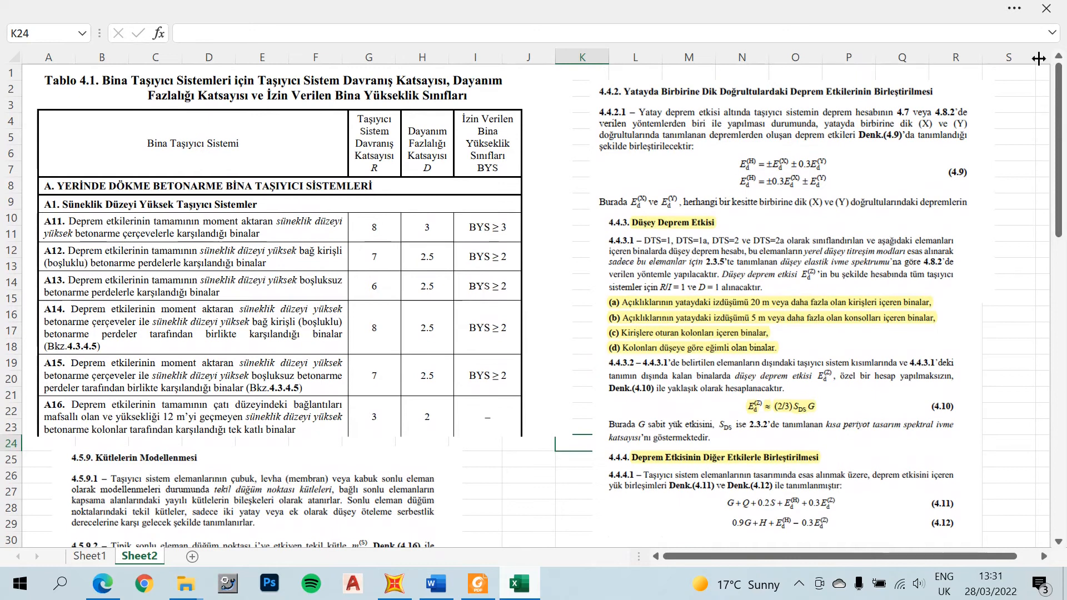
{"action": "mouse_move", "coordinate": [642, 7]}
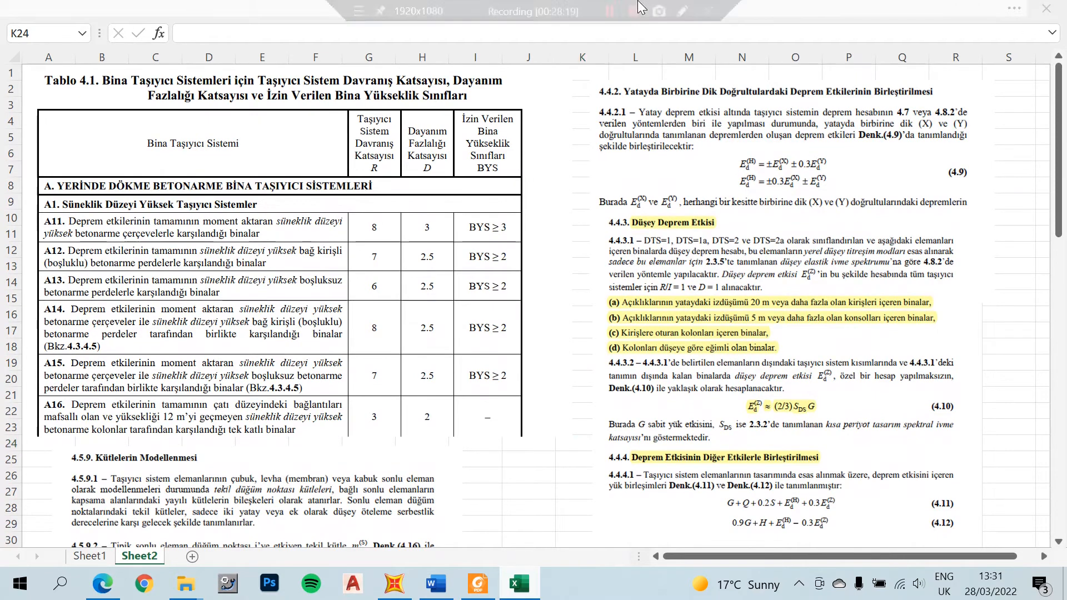
{"action": "left_click", "coordinate": [682, 11]}
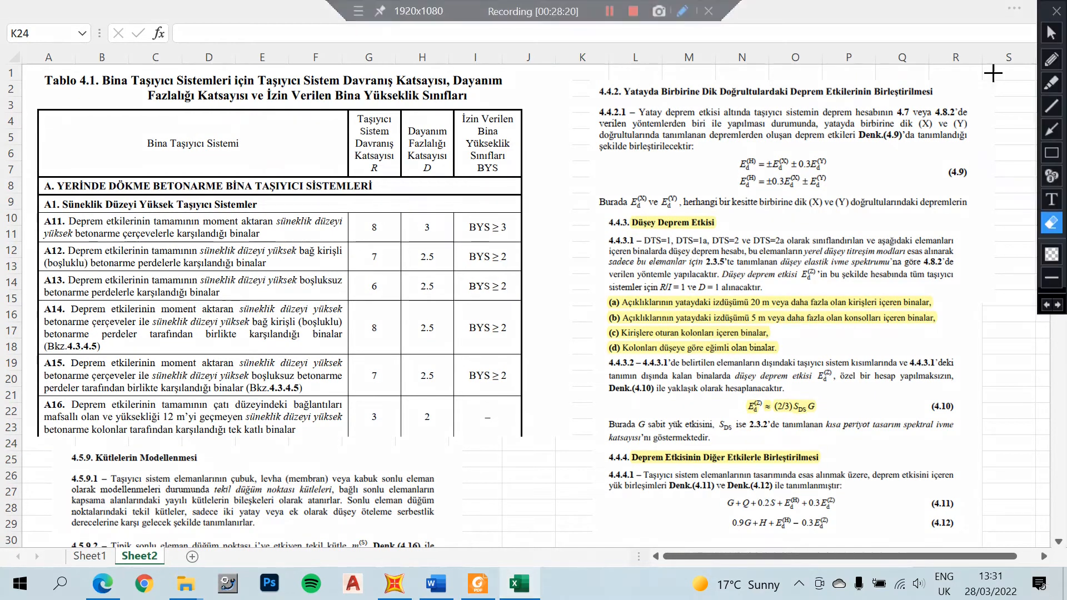
{"action": "left_click", "coordinate": [1052, 59]}
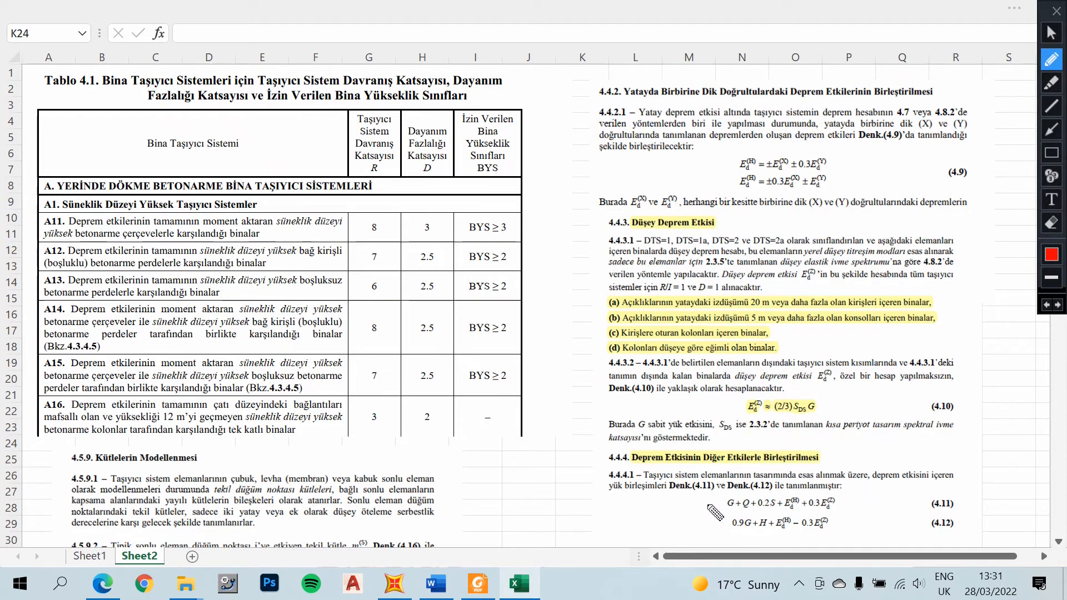
{"action": "mouse_move", "coordinate": [710, 499]}
{"action": "left_mouse_down"}
{"action": "mouse_move", "coordinate": [707, 520]}
{"action": "mouse_move", "coordinate": [727, 538]}
{"action": "mouse_move", "coordinate": [787, 549]}
{"action": "mouse_move", "coordinate": [859, 523]}
{"action": "mouse_move", "coordinate": [840, 482]}
{"action": "mouse_move", "coordinate": [749, 479]}
{"action": "mouse_move", "coordinate": [716, 511]}
{"action": "left_mouse_up"}
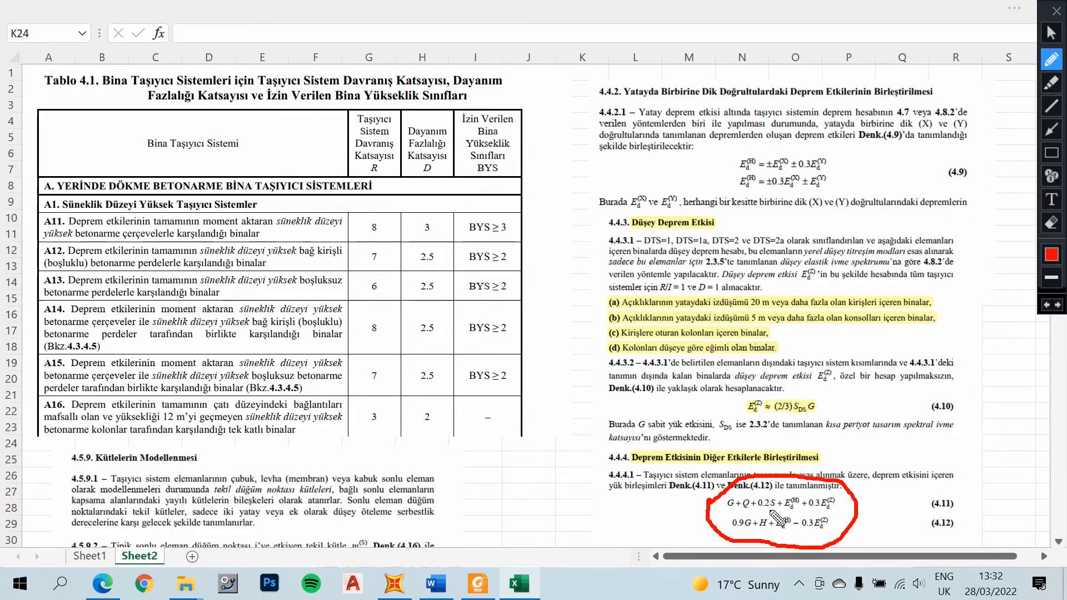
{"action": "left_click_drag", "start_coordinate": [766, 506], "coordinate": [774, 492]}
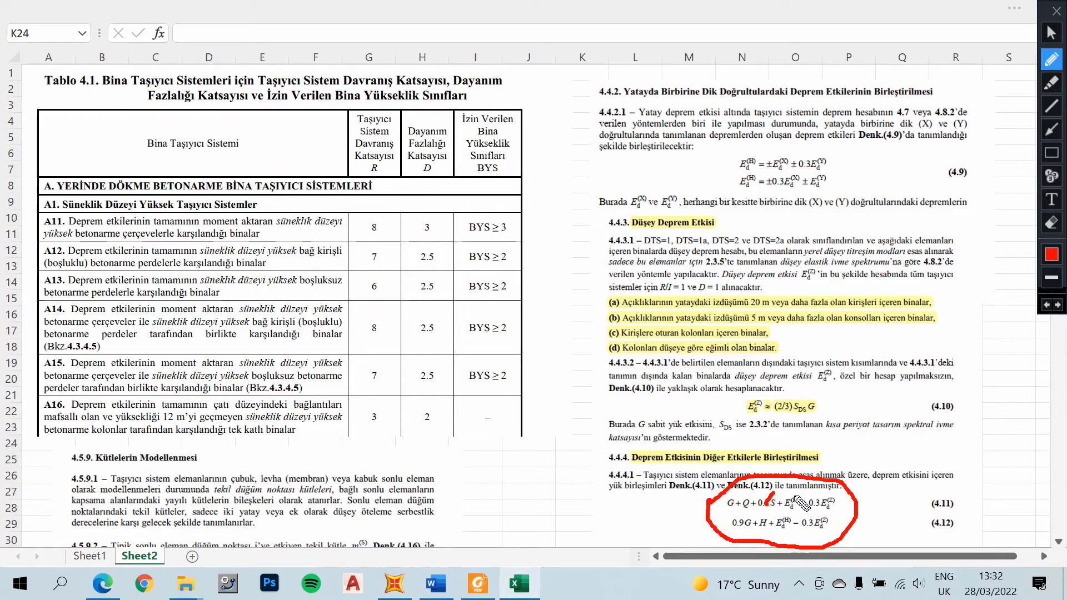
{"action": "mouse_move", "coordinate": [799, 497]}
{"action": "left_mouse_down"}
{"action": "mouse_move", "coordinate": [824, 437]}
{"action": "mouse_move", "coordinate": [853, 206]}
{"action": "mouse_move", "coordinate": [722, 186]}
{"action": "mouse_move", "coordinate": [737, 142]}
{"action": "mouse_move", "coordinate": [834, 161]}
{"action": "mouse_move", "coordinate": [841, 191]}
{"action": "left_mouse_up"}
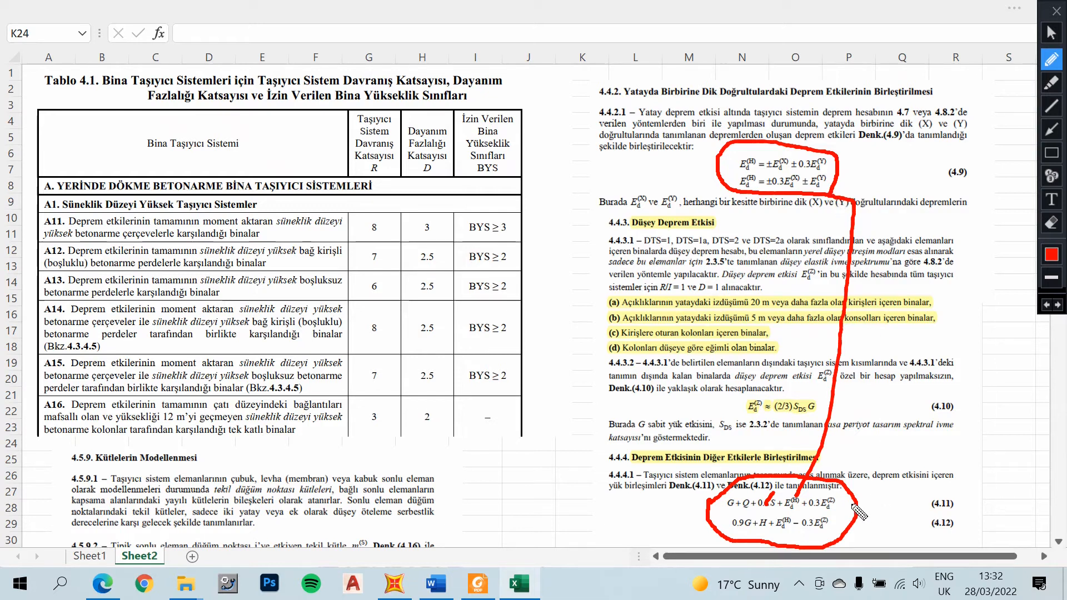
{"action": "mouse_move", "coordinate": [842, 507]}
{"action": "left_mouse_down"}
{"action": "mouse_move", "coordinate": [875, 469]}
{"action": "mouse_move", "coordinate": [864, 428]}
{"action": "mouse_move", "coordinate": [826, 407]}
{"action": "mouse_move", "coordinate": [809, 425]}
{"action": "mouse_move", "coordinate": [778, 428]}
{"action": "mouse_move", "coordinate": [732, 406]}
{"action": "mouse_move", "coordinate": [770, 388]}
{"action": "mouse_move", "coordinate": [826, 406]}
{"action": "left_mouse_up"}
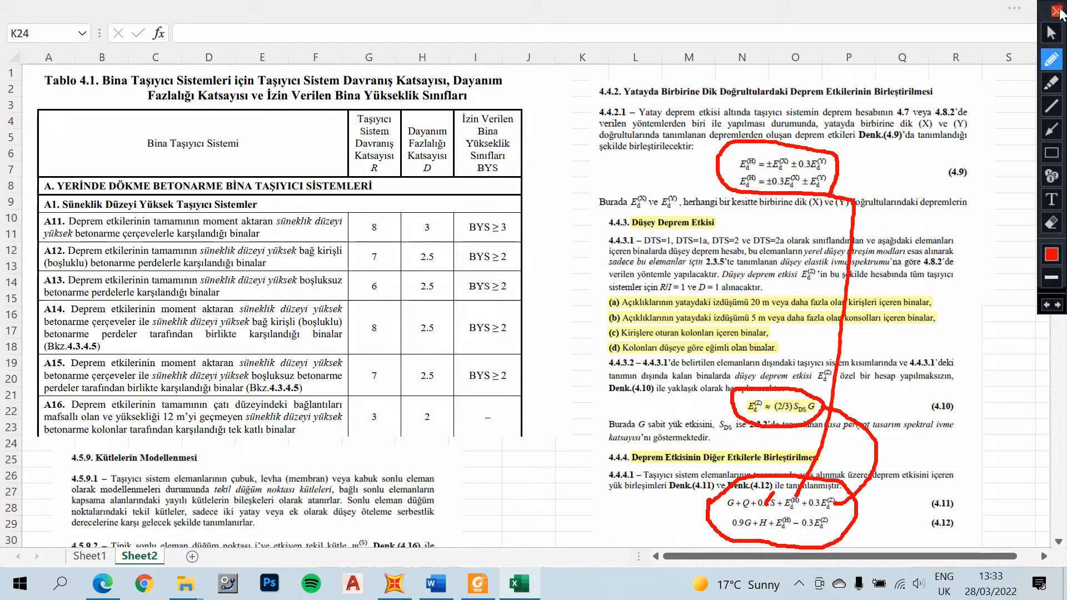
{"action": "left_click", "coordinate": [1058, 11]}
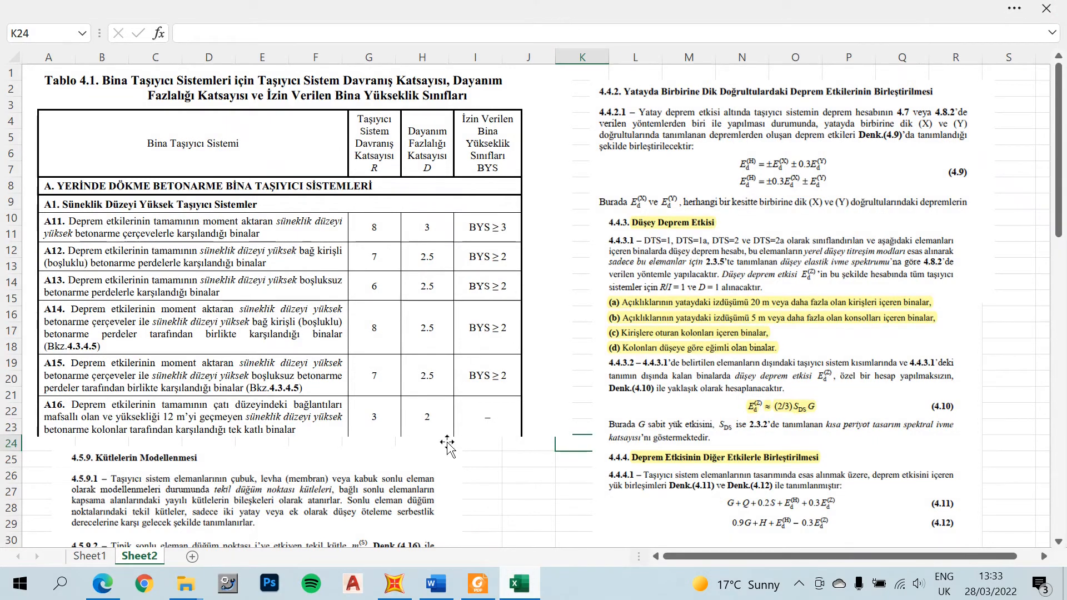
Switch to the course record document in Word, find the Load combinations table and examine its first combination, DL + LL.
{"action": "left_click", "coordinate": [436, 584]}
{"action": "scroll", "coordinate": [595, 410], "scroll_direction": "down", "scroll_amount": 5}
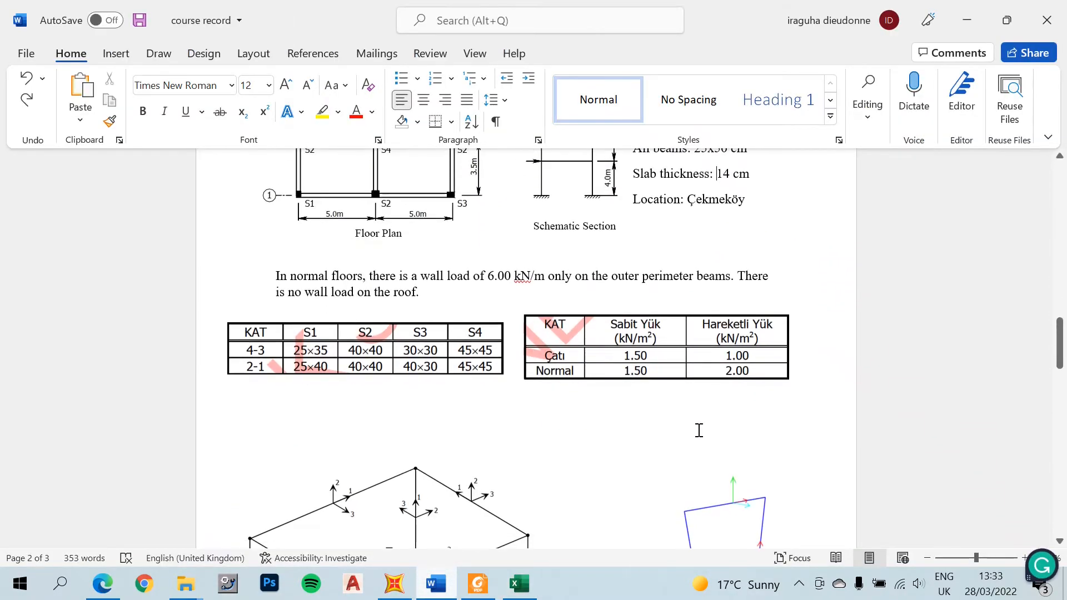
{"action": "scroll", "coordinate": [759, 431], "scroll_direction": "down", "scroll_amount": 3}
{"action": "left_click_drag", "start_coordinate": [1060, 347], "coordinate": [1062, 453]}
{"action": "scroll", "coordinate": [722, 460], "scroll_direction": "up", "scroll_amount": 3}
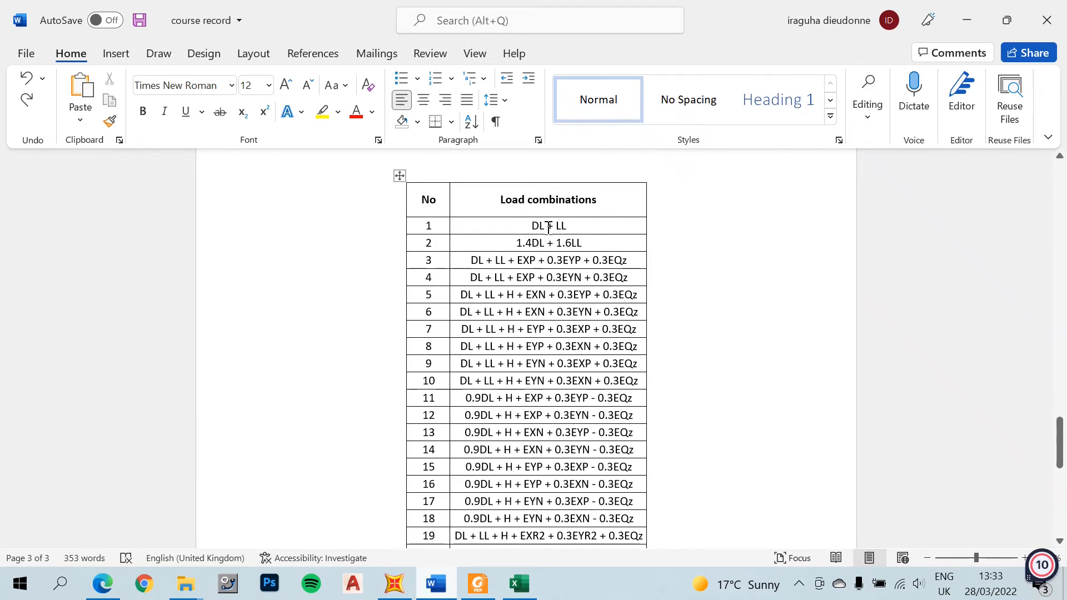
{"action": "left_click_drag", "start_coordinate": [526, 225], "coordinate": [577, 225]}
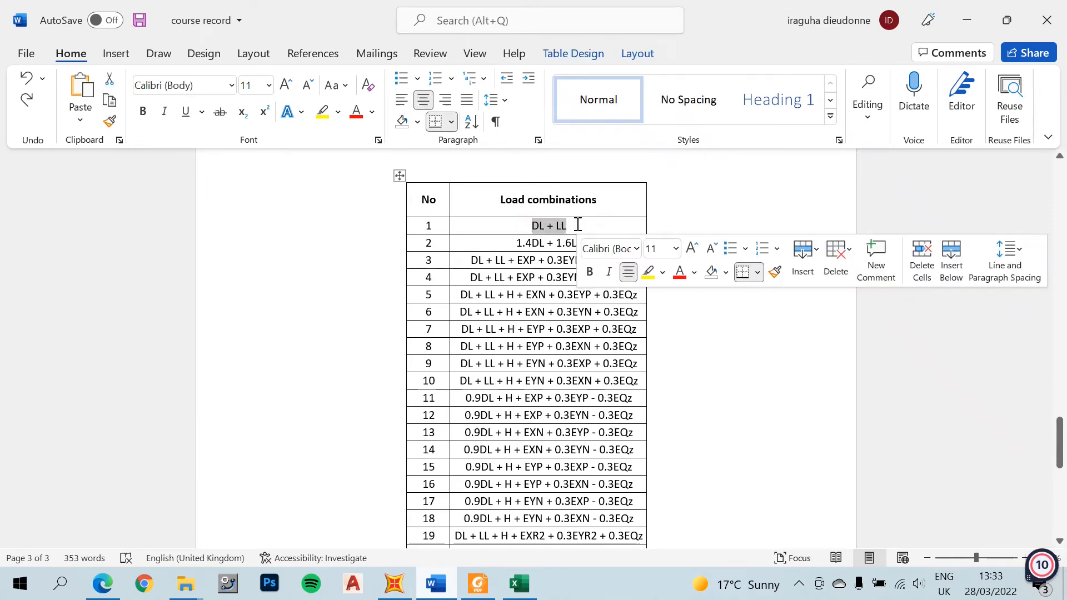
{"action": "left_click", "coordinate": [719, 216]}
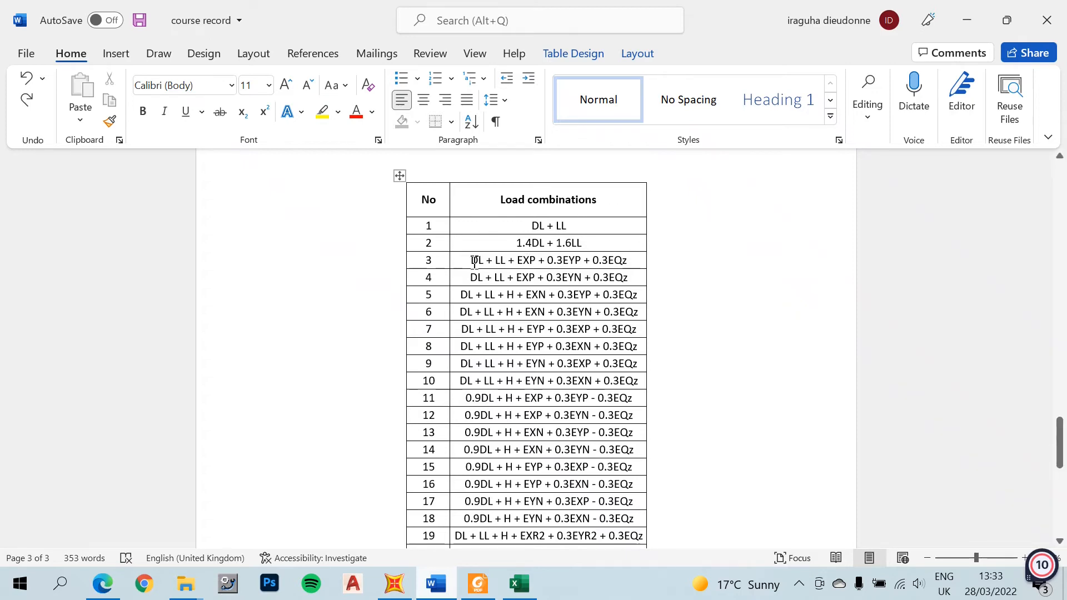
Examine the earthquake combinations numbered 3 to 22 in the Load combinations table.
{"action": "scroll", "coordinate": [617, 262], "scroll_direction": "down", "scroll_amount": 4}
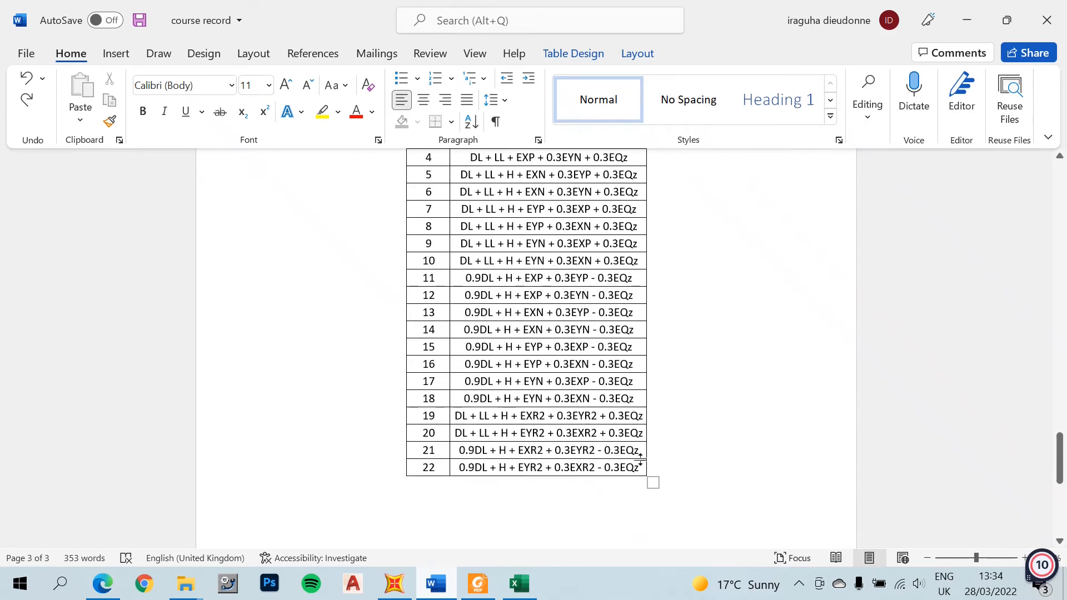
{"action": "scroll", "coordinate": [622, 445], "scroll_direction": "up", "scroll_amount": 4}
{"action": "scroll", "coordinate": [620, 439], "scroll_direction": "down", "scroll_amount": 3}
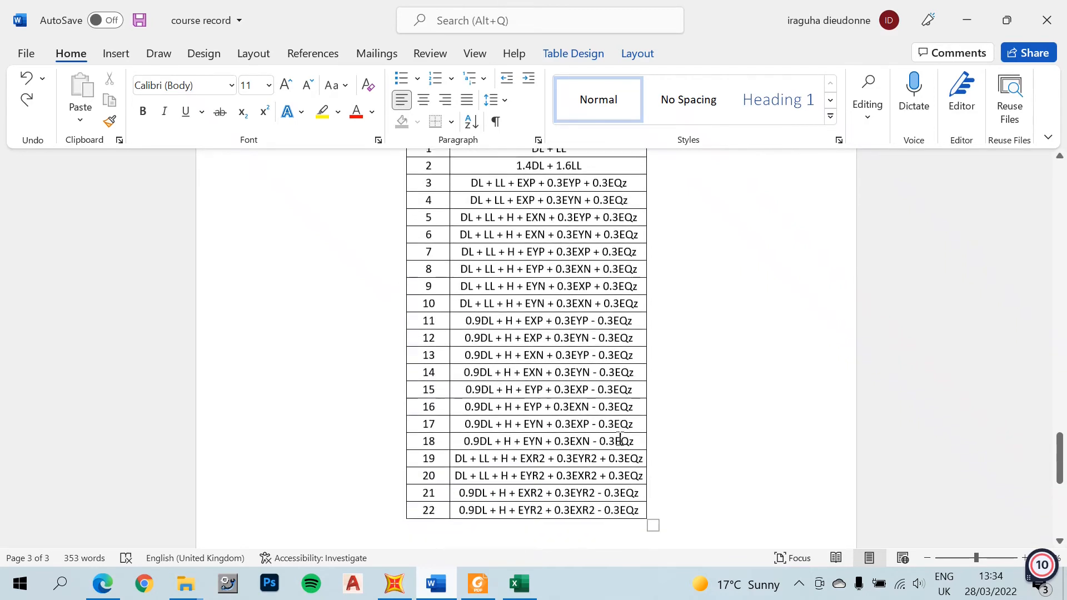
{"action": "scroll", "coordinate": [620, 439], "scroll_direction": "down", "scroll_amount": 1}
{"action": "scroll", "coordinate": [620, 439], "scroll_direction": "up", "scroll_amount": 1}
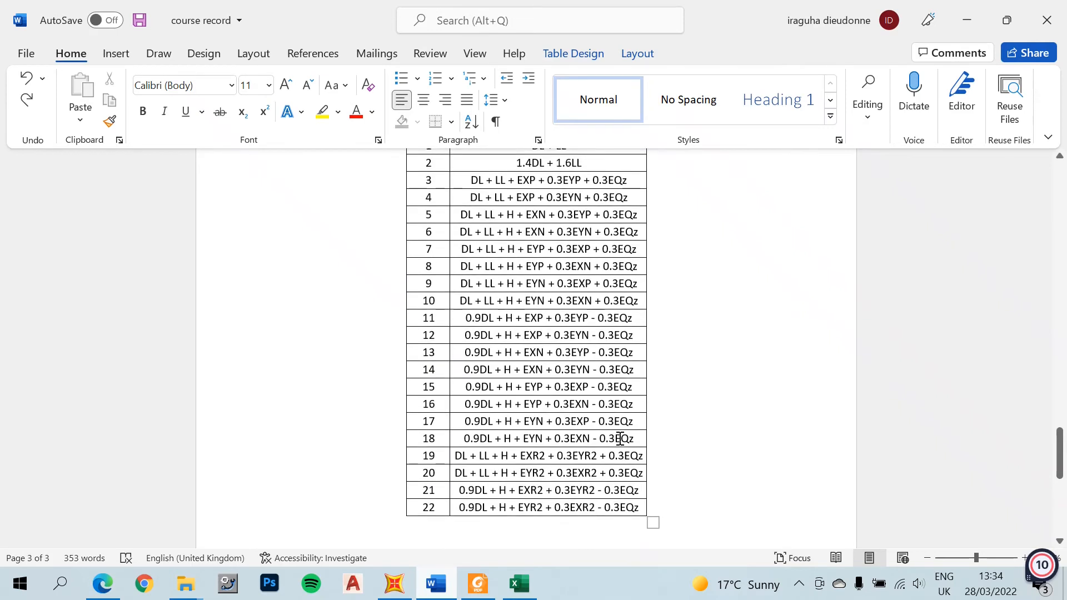
{"action": "scroll", "coordinate": [617, 433], "scroll_direction": "up", "scroll_amount": 1}
{"action": "scroll", "coordinate": [587, 389], "scroll_direction": "down", "scroll_amount": 1}
{"action": "scroll", "coordinate": [615, 436], "scroll_direction": "up", "scroll_amount": 2}
{"action": "scroll", "coordinate": [603, 410], "scroll_direction": "down", "scroll_amount": 2}
{"action": "scroll", "coordinate": [531, 371], "scroll_direction": "up", "scroll_amount": 1}
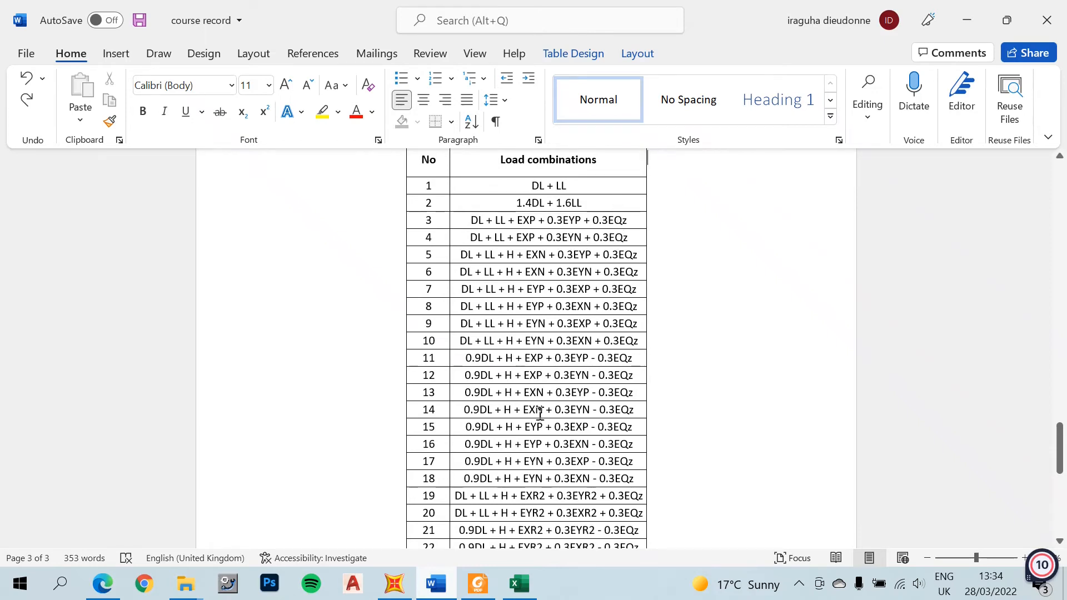
Return to SAP2000 and name the new load combination G, consulting the code equations in Excel.
{"action": "left_click", "coordinate": [396, 583]}
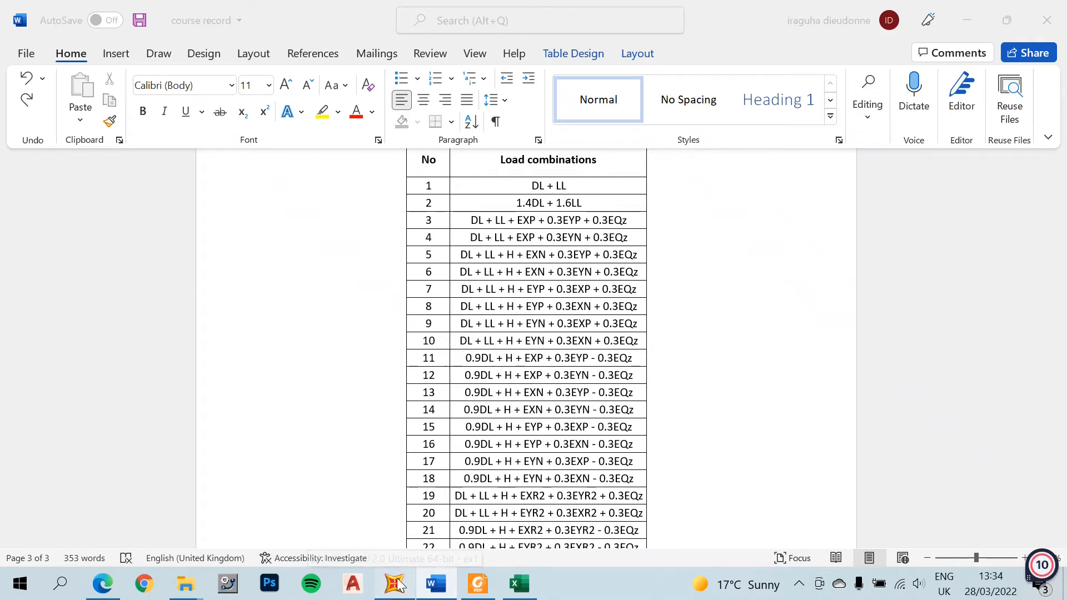
{"action": "right_click", "coordinate": [397, 583]}
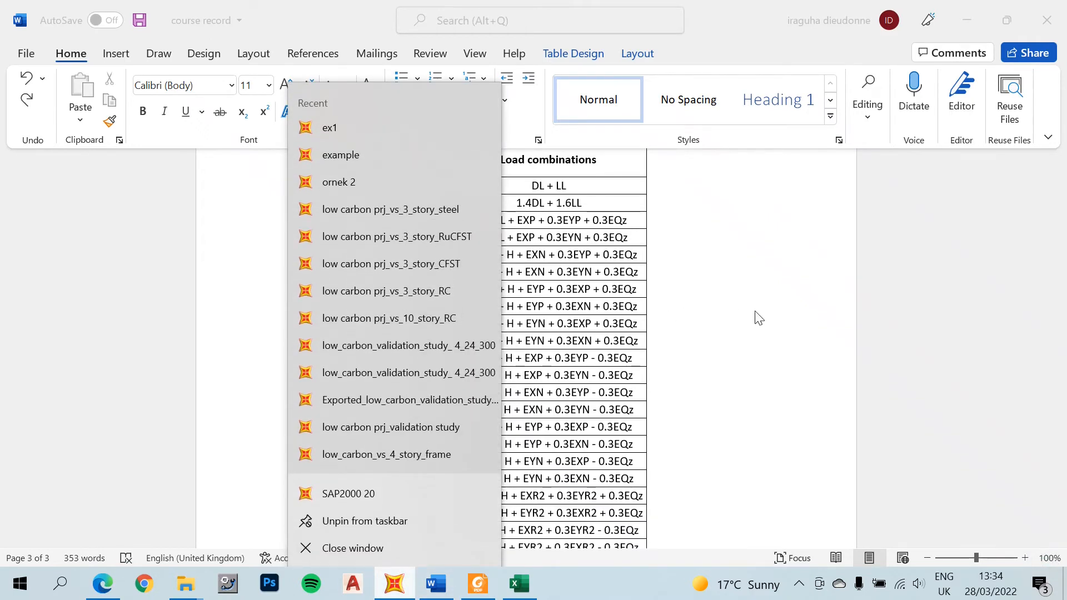
{"action": "left_click", "coordinate": [758, 318]}
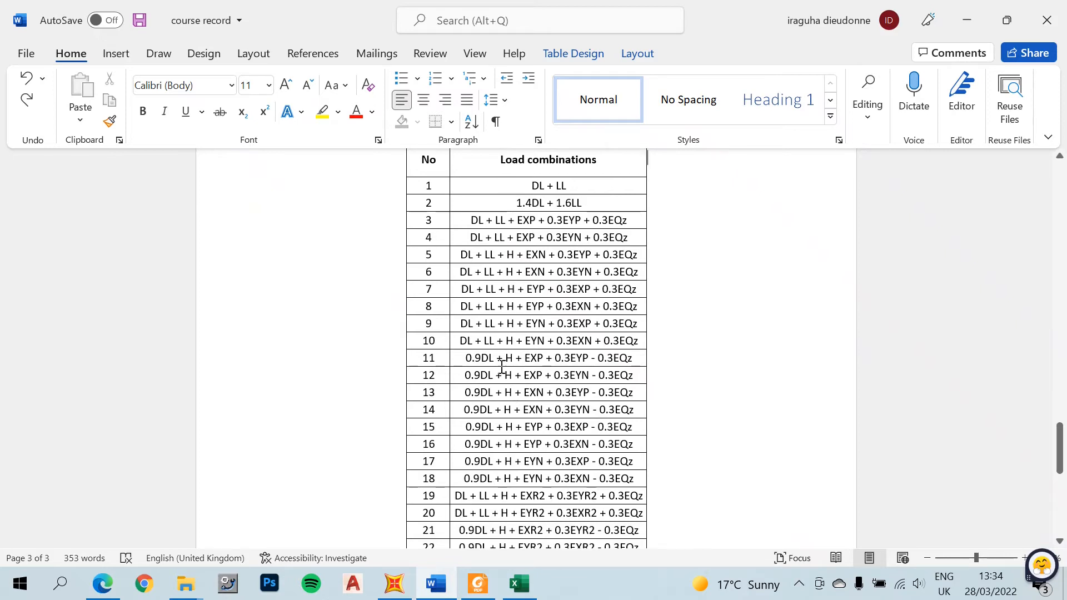
{"action": "left_click", "coordinate": [396, 583]}
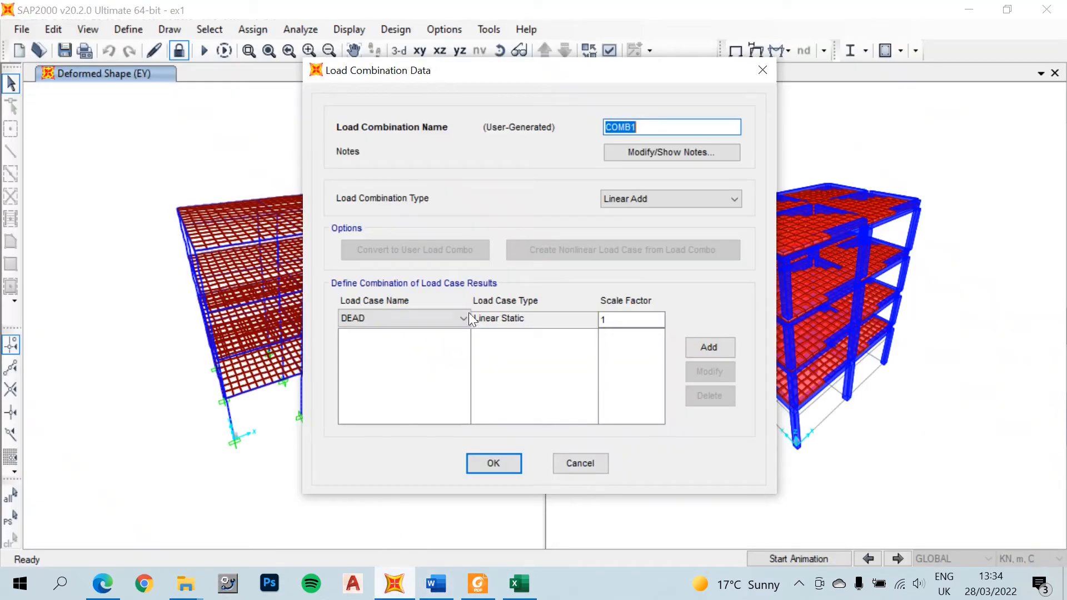
{"action": "type", "text": "G"}
{"action": "left_click", "coordinate": [519, 584]}
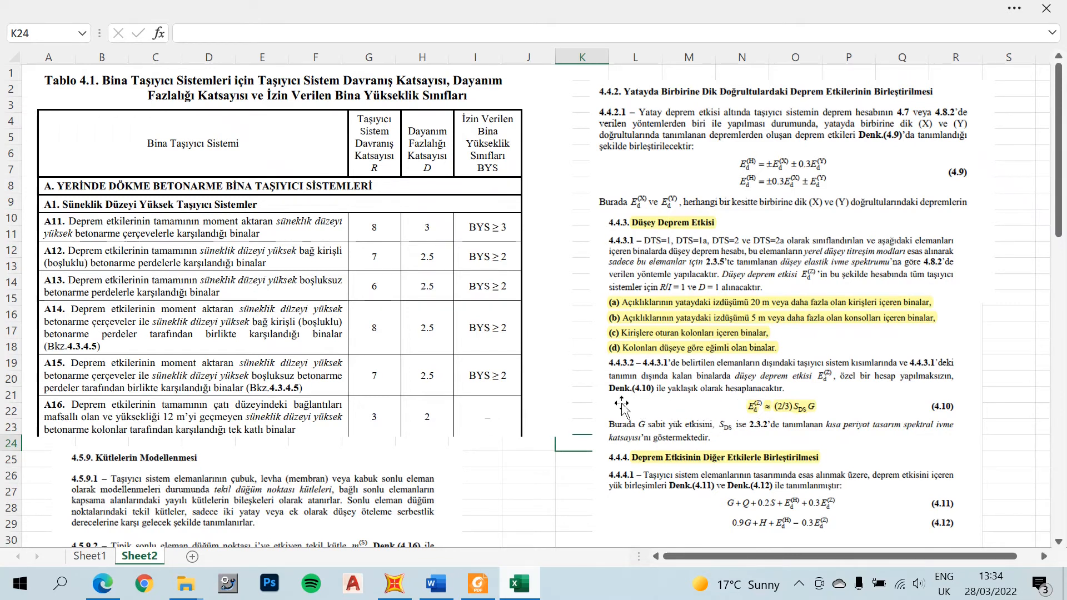
{"action": "left_click", "coordinate": [394, 584]}
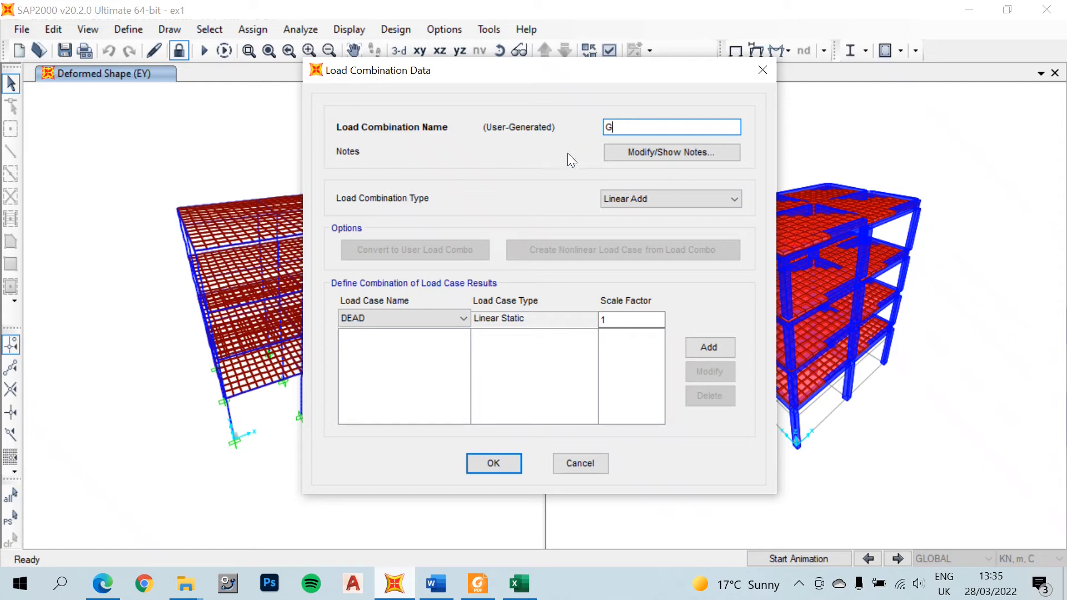
Add load cases DEAD, SL and WL to combination G, each with a scale factor of 1.
{"action": "left_click", "coordinate": [707, 347]}
{"action": "left_click", "coordinate": [435, 322]}
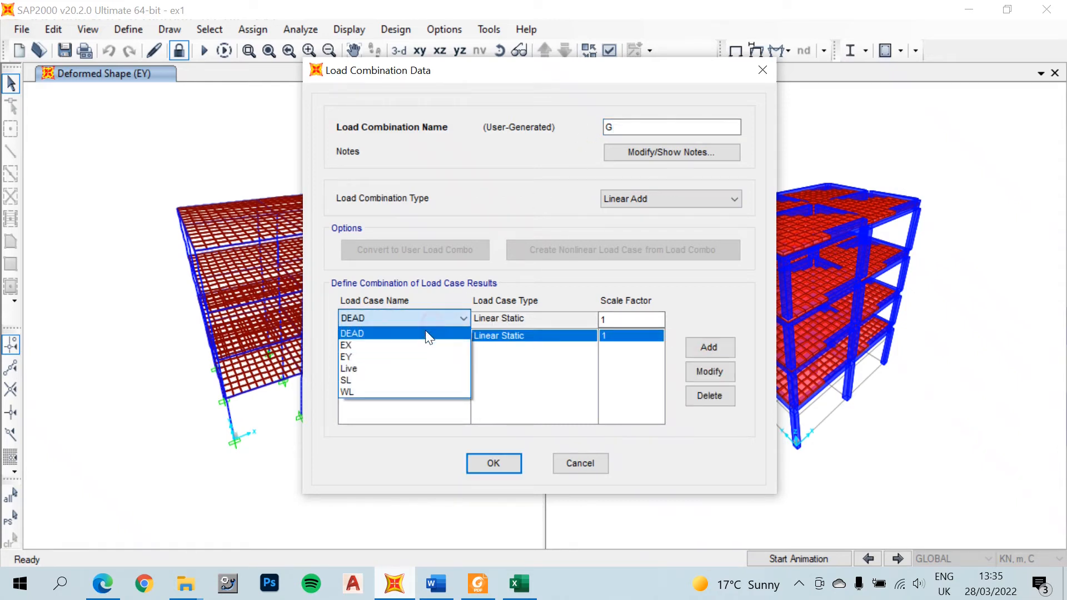
{"action": "left_click", "coordinate": [396, 380]}
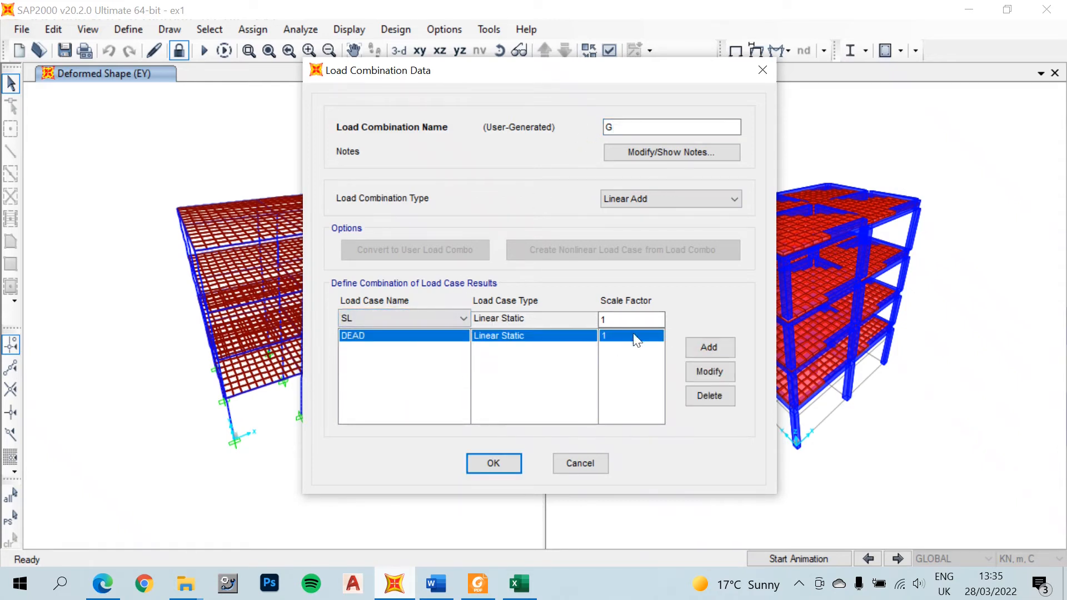
{"action": "left_click", "coordinate": [718, 348]}
{"action": "left_click", "coordinate": [430, 322]}
{"action": "left_click", "coordinate": [391, 391]}
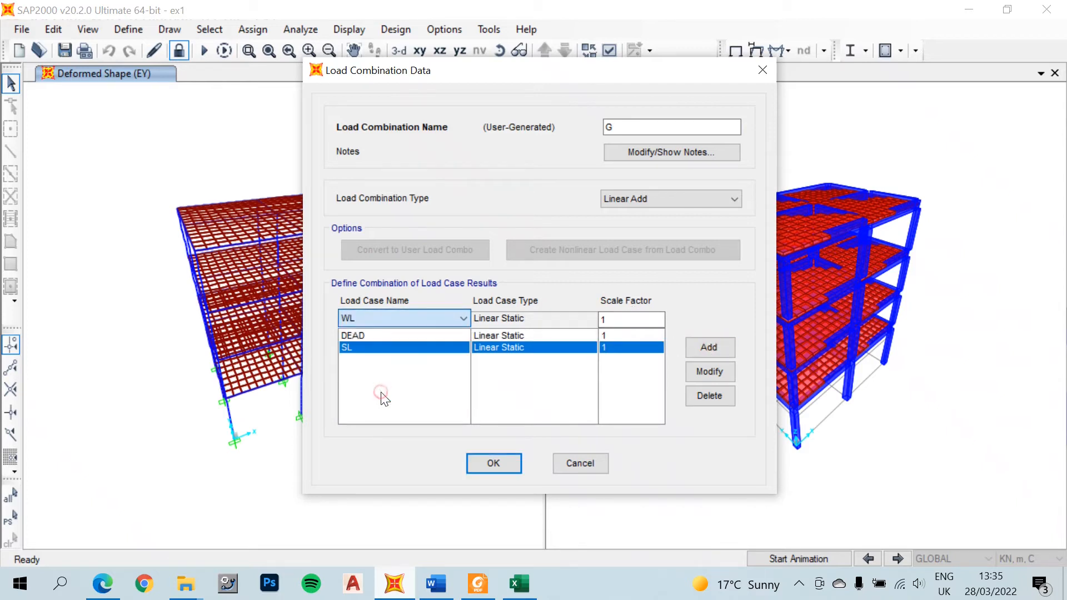
{"action": "left_click", "coordinate": [707, 348]}
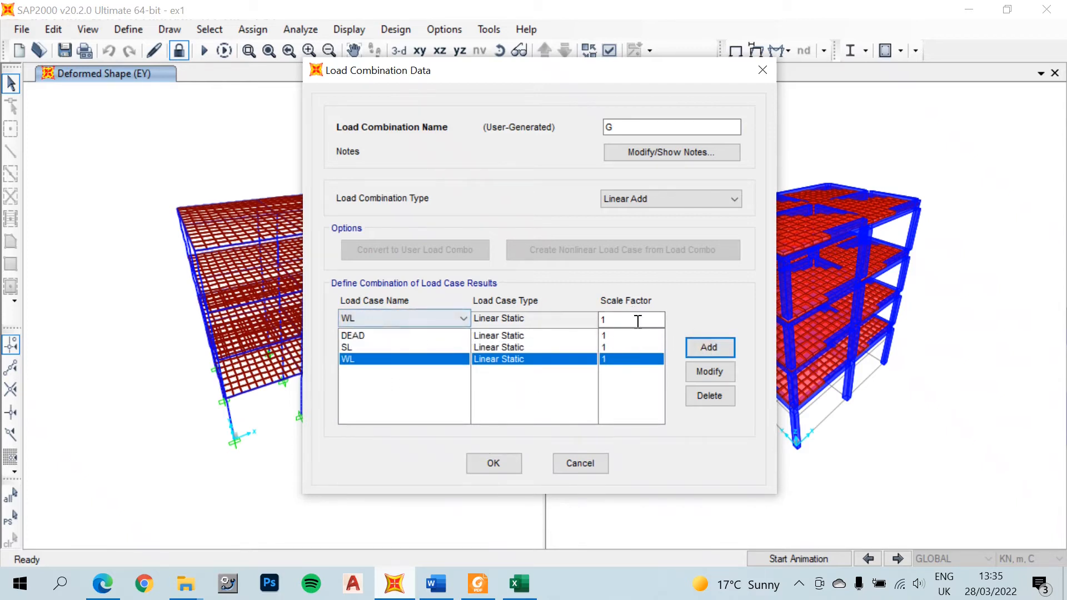
Accept combination G, then create a linear-add combination named EZ with G chosen as its load case.
{"action": "left_click", "coordinate": [494, 463]}
{"action": "left_click", "coordinate": [605, 218]}
{"action": "double_click", "coordinate": [639, 148]}
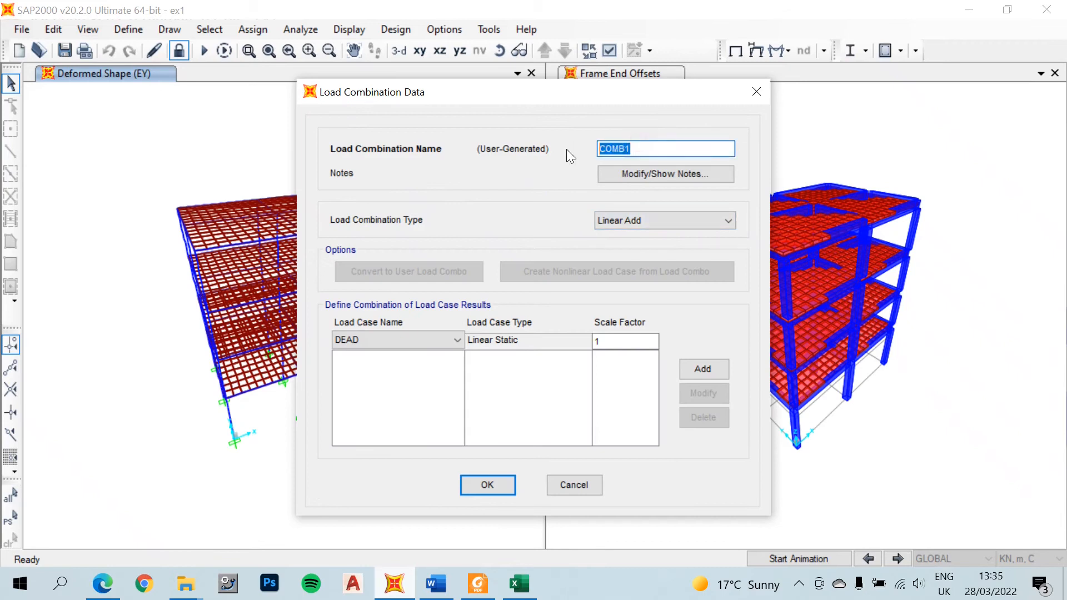
{"action": "type", "text": "EZ"}
{"action": "left_click", "coordinate": [368, 342]}
{"action": "left_click", "coordinate": [369, 389]}
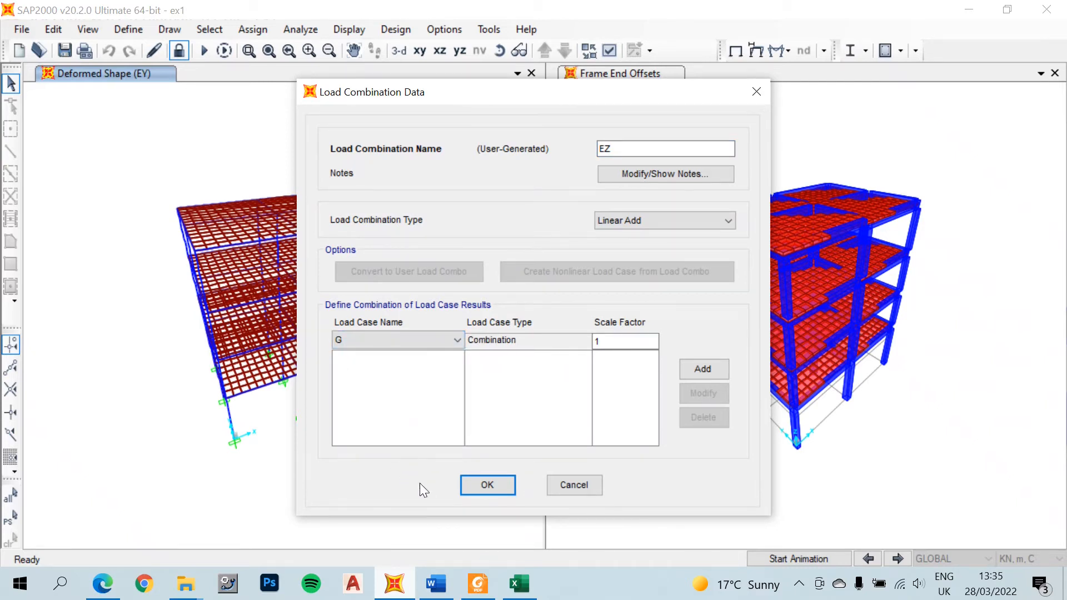
Consult the Load combinations table in Word, the vertical earthquake equation (4.10) in Excel and the SDS value in the Edge hazard report.
{"action": "left_click", "coordinate": [436, 583]}
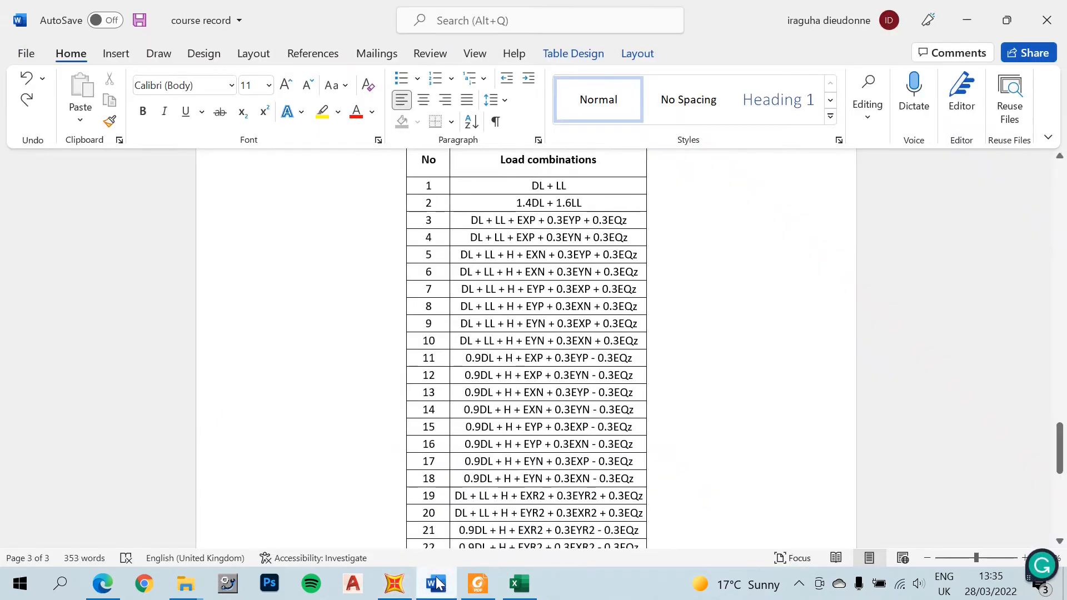
{"action": "left_click", "coordinate": [517, 583]}
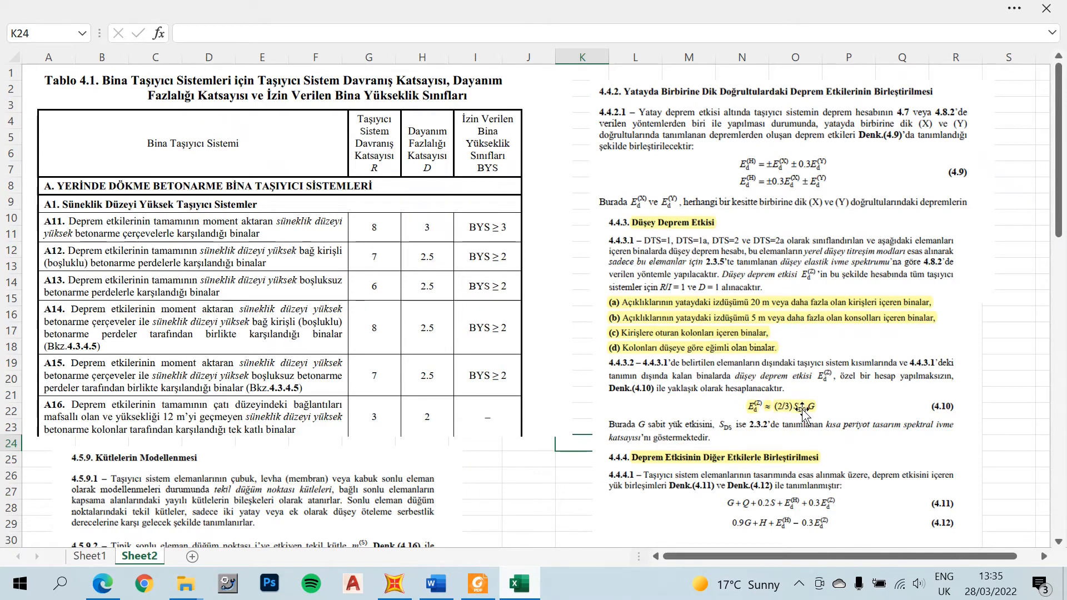
{"action": "left_click", "coordinate": [103, 583]}
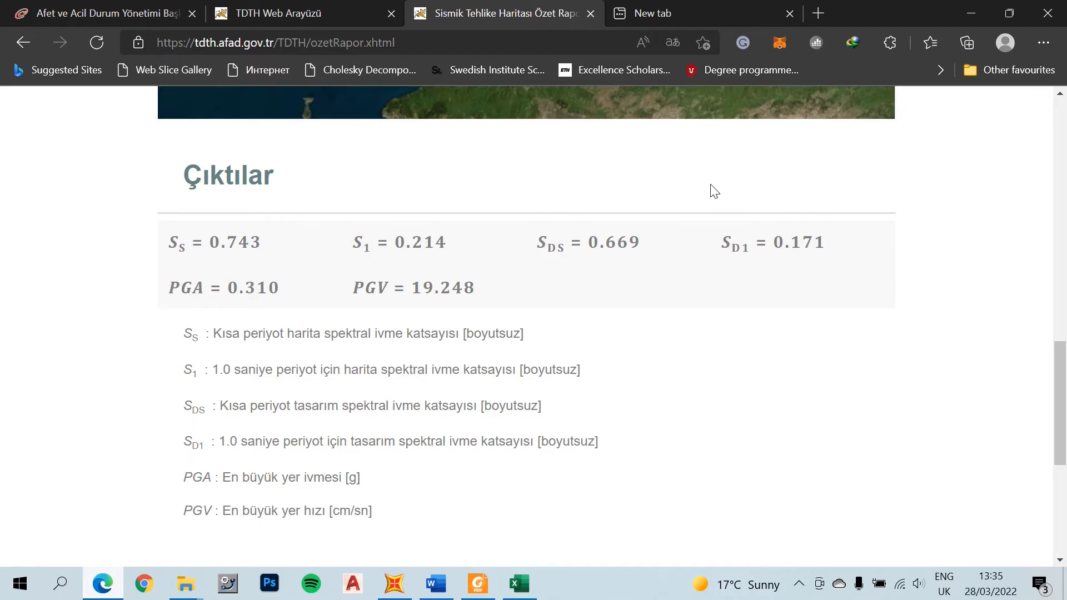
{"action": "left_click", "coordinate": [963, 10]}
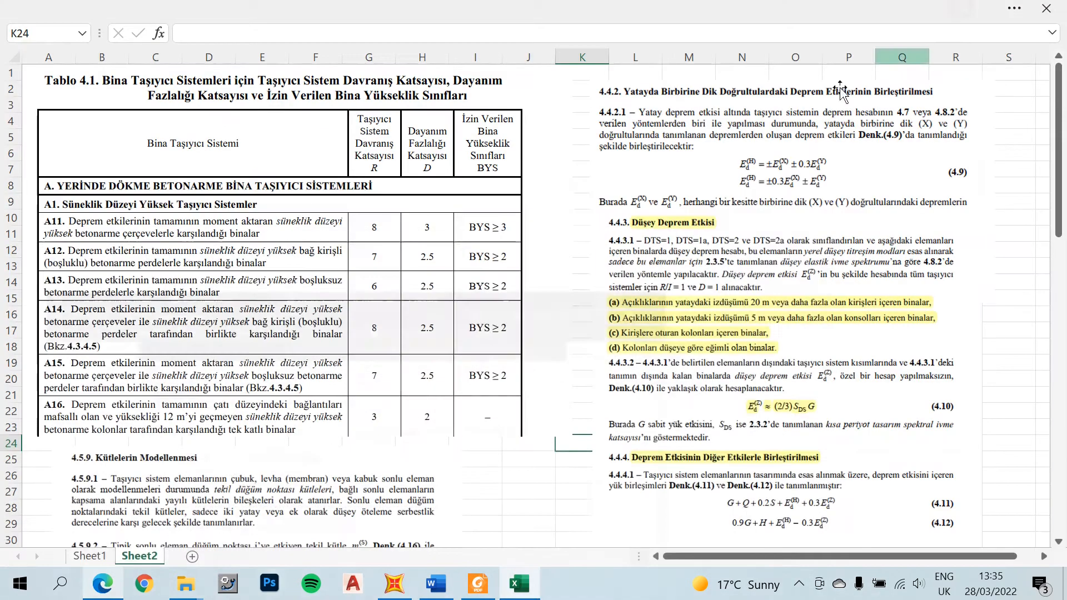
Return to SAP2000, add G to combination EZ with a scale factor of 0.45 and accept the combination.
{"action": "left_click", "coordinate": [409, 584]}
{"action": "double_click", "coordinate": [599, 342]}
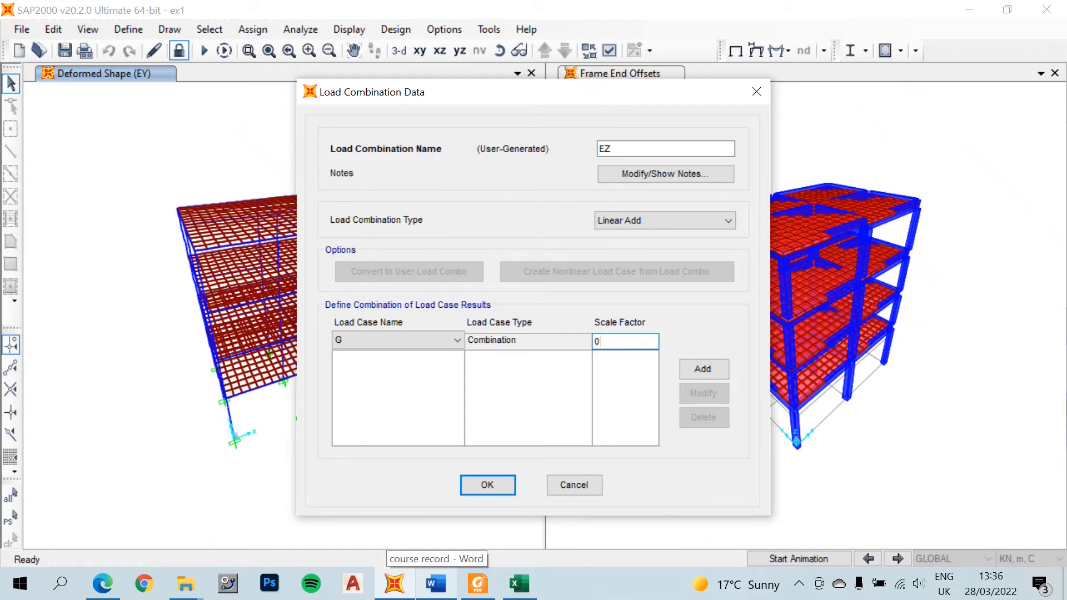
{"action": "type", "text": "0.45"}
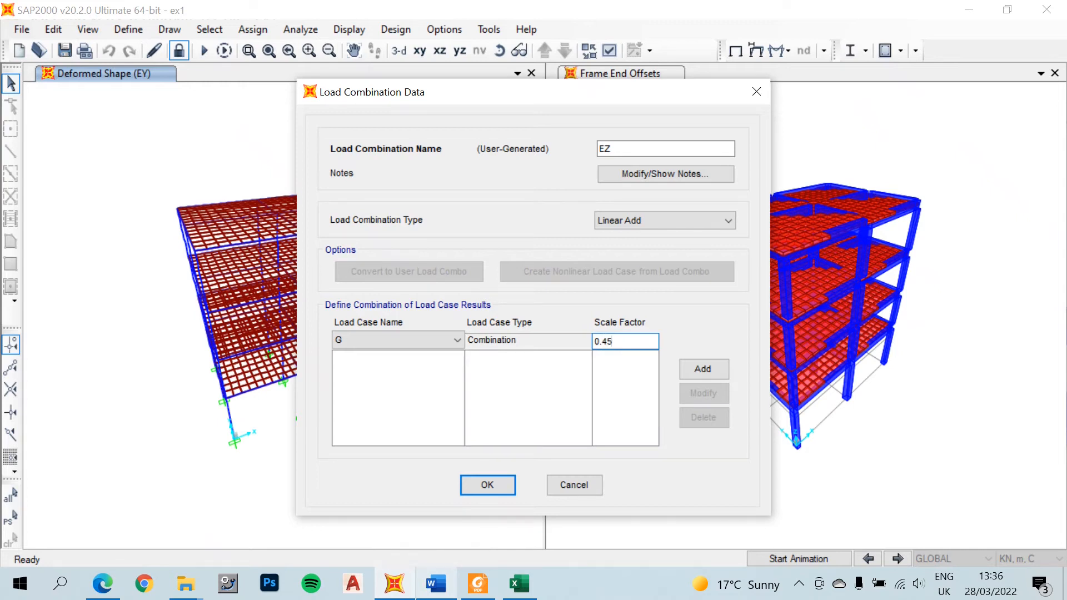
{"action": "left_click", "coordinate": [700, 369]}
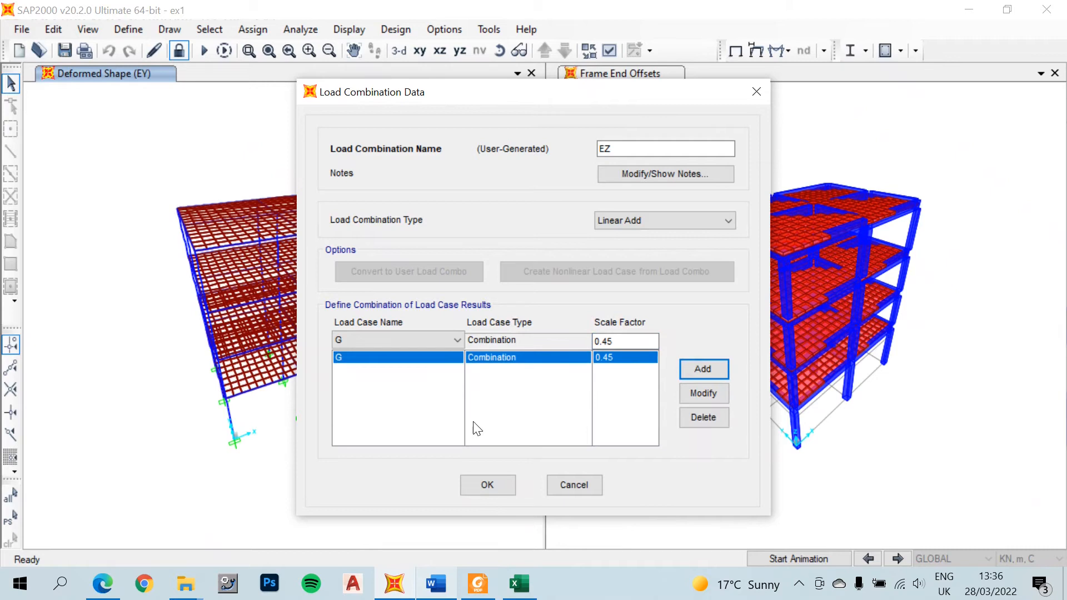
{"action": "left_click", "coordinate": [481, 488]}
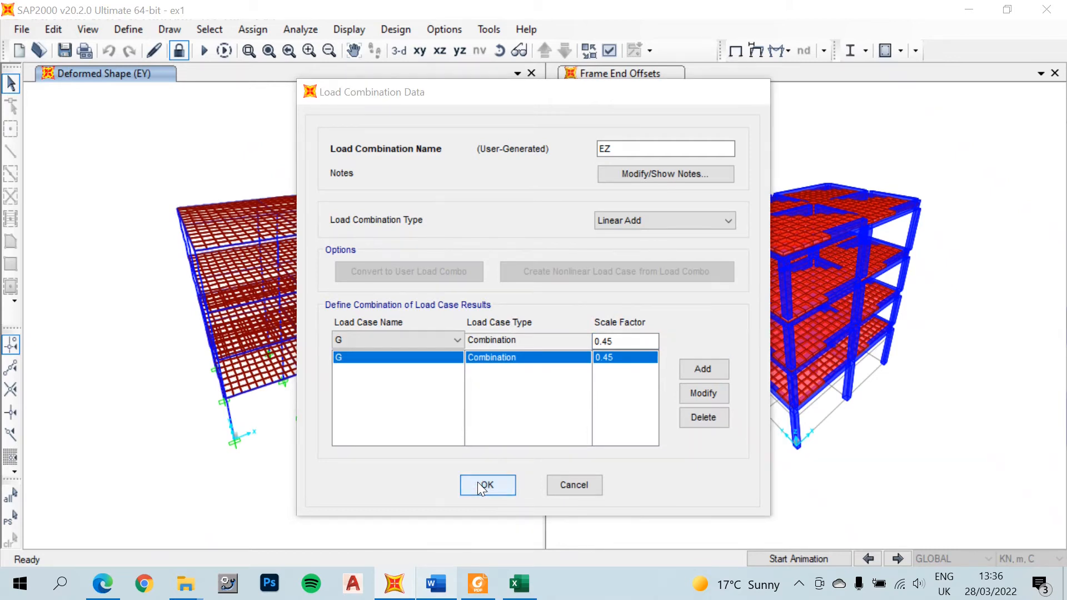
{"action": "left_click", "coordinate": [484, 486]}
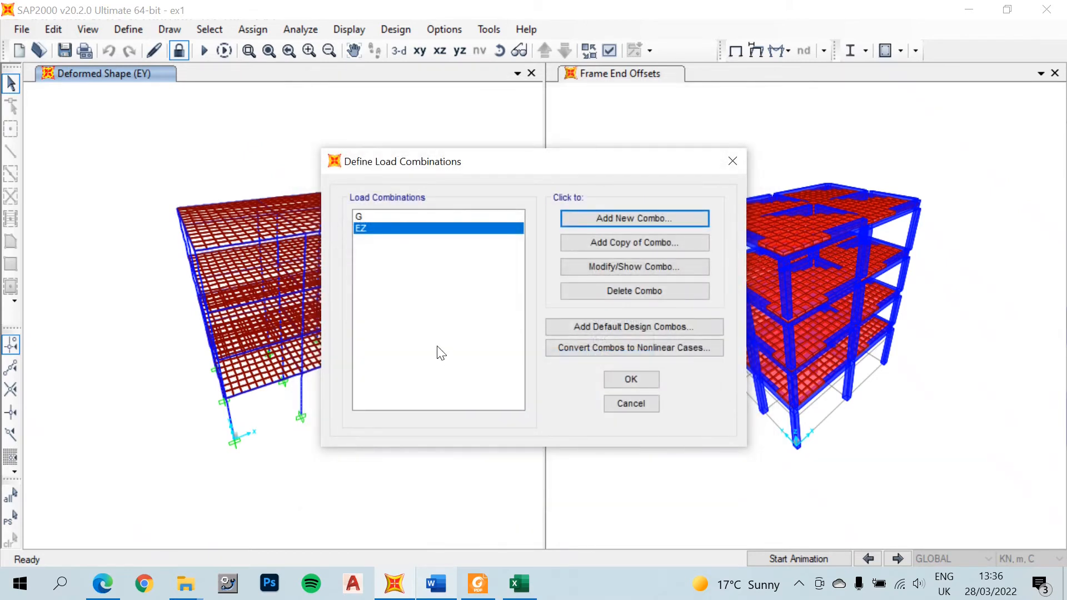
Start another new load combination and open its name for editing.
{"action": "left_click", "coordinate": [608, 216]}
{"action": "double_click", "coordinate": [634, 148]}
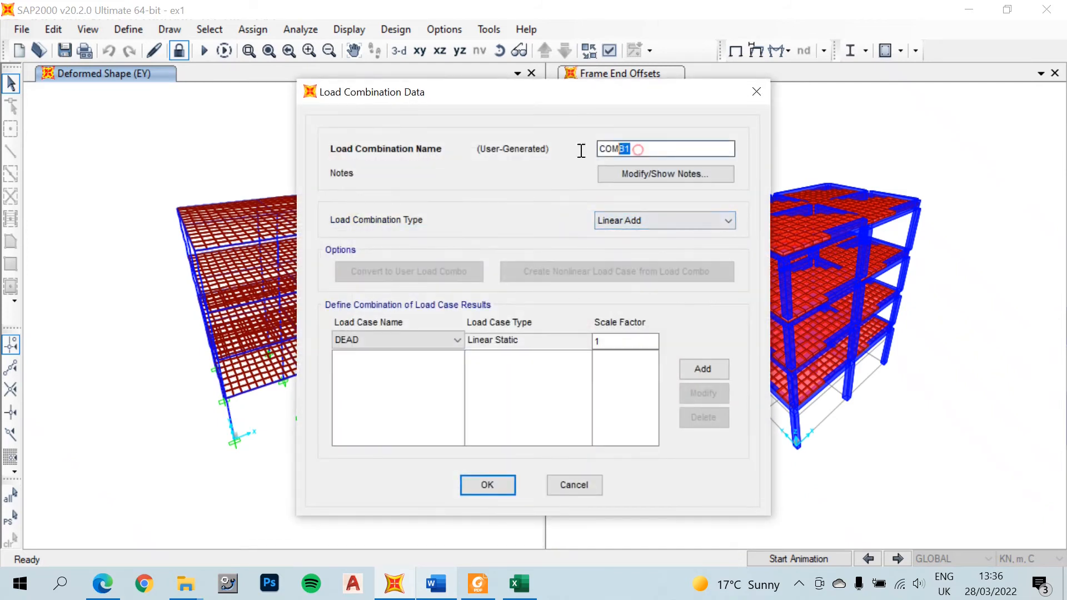
Name the new load combination G+Q+EX+0.3EY+EZ and add G and Live to it, each with scale factor 1.
{"action": "type", "text": "G+Q"}
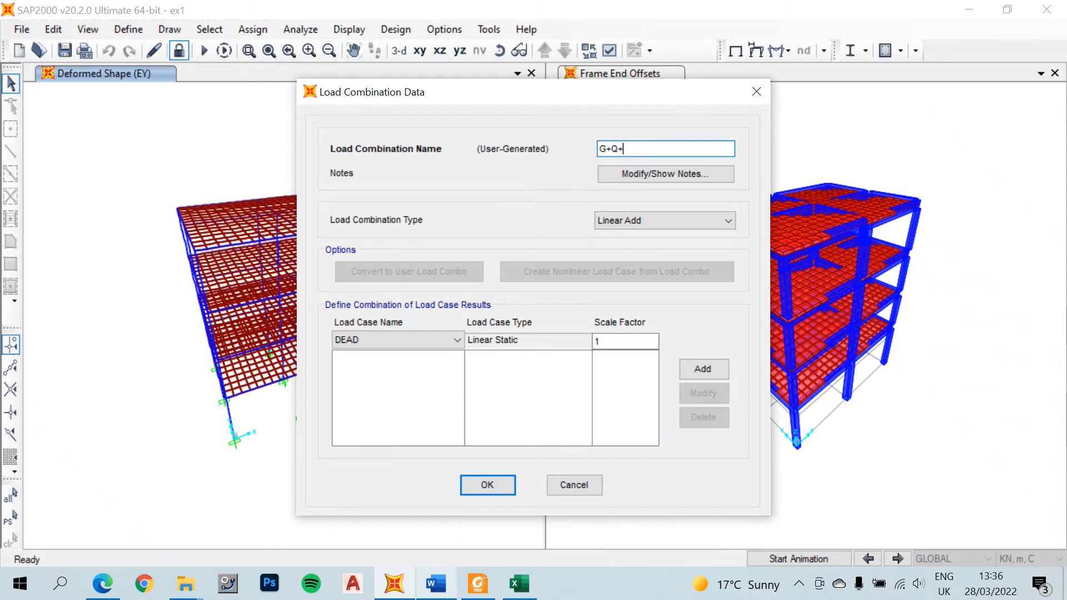
{"action": "type", "text": "+0.3EY+EZ"}
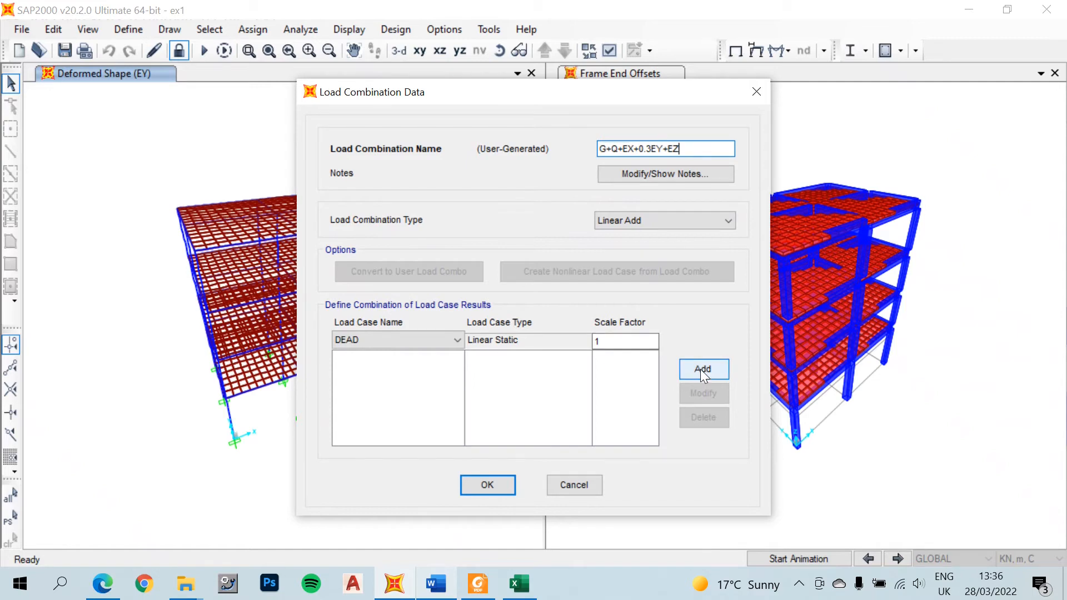
{"action": "left_click", "coordinate": [398, 341]}
{"action": "left_click", "coordinate": [394, 402]}
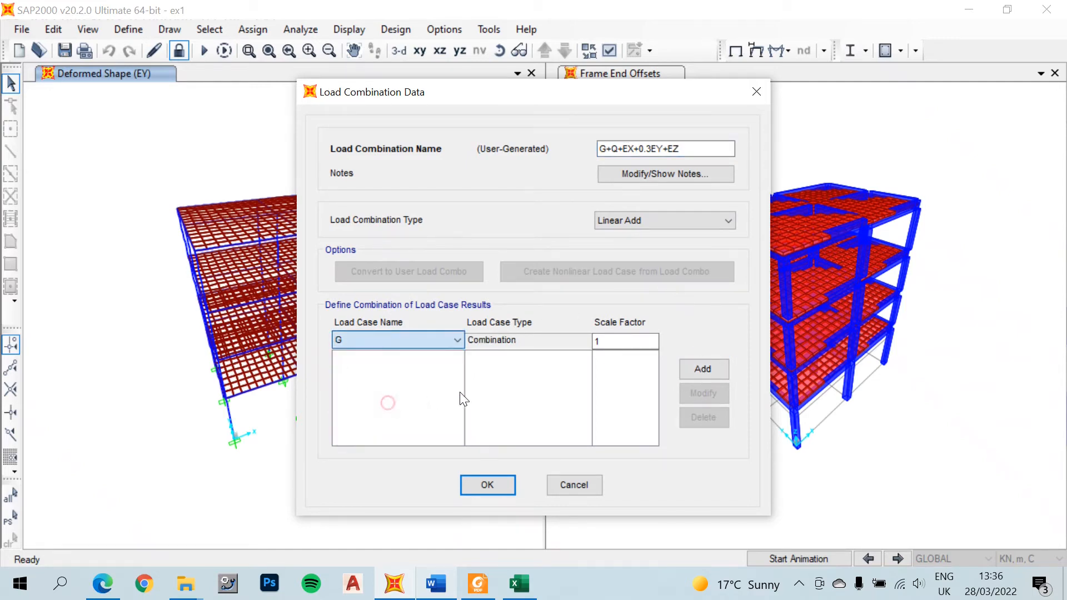
{"action": "left_click", "coordinate": [695, 367]}
{"action": "left_click", "coordinate": [407, 340]}
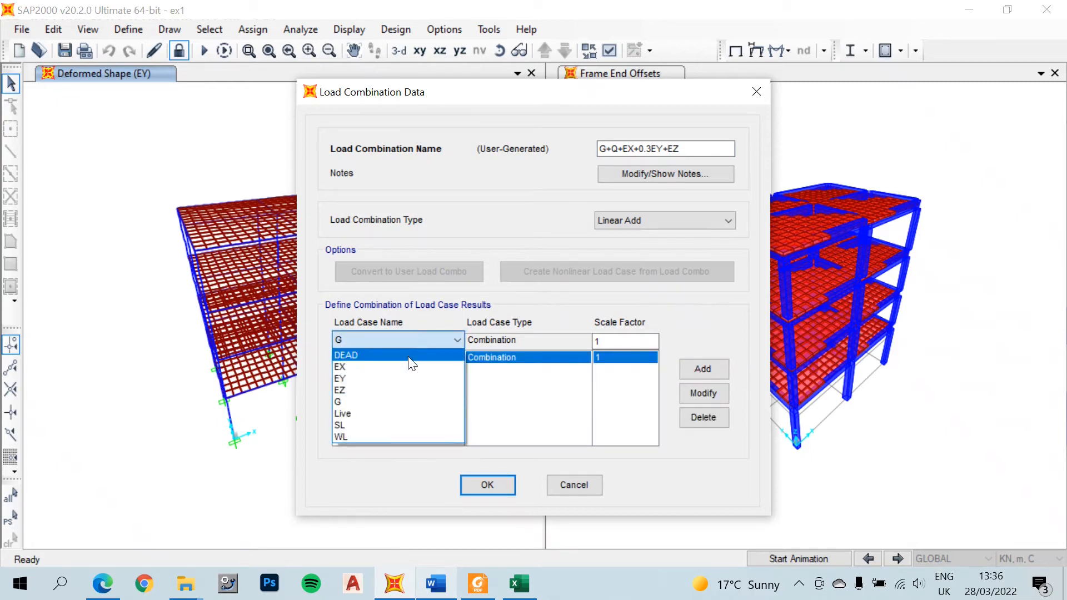
{"action": "left_click", "coordinate": [396, 414]}
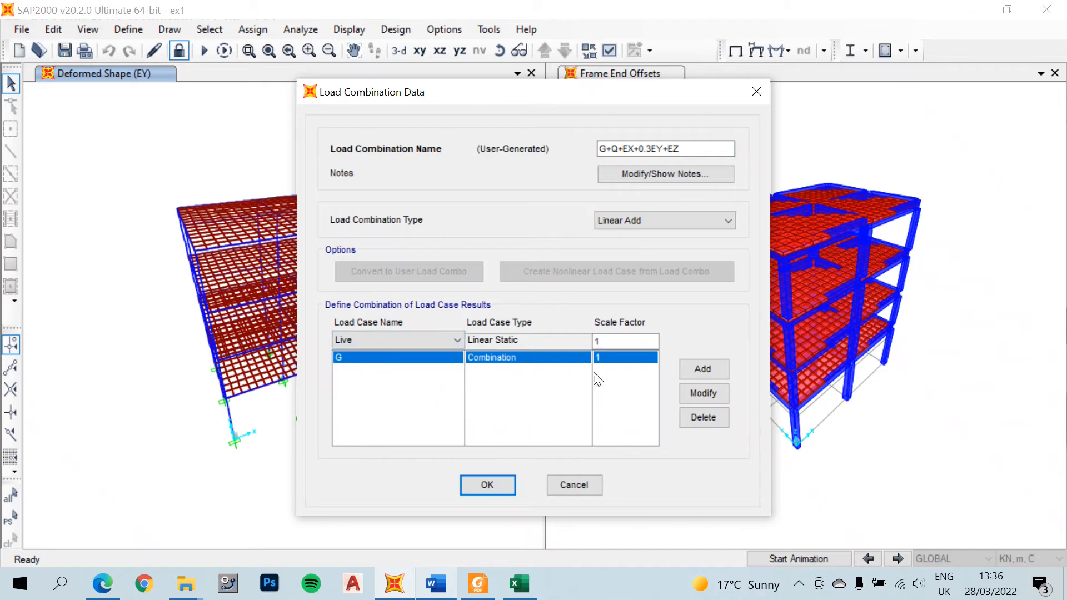
{"action": "left_click", "coordinate": [703, 369]}
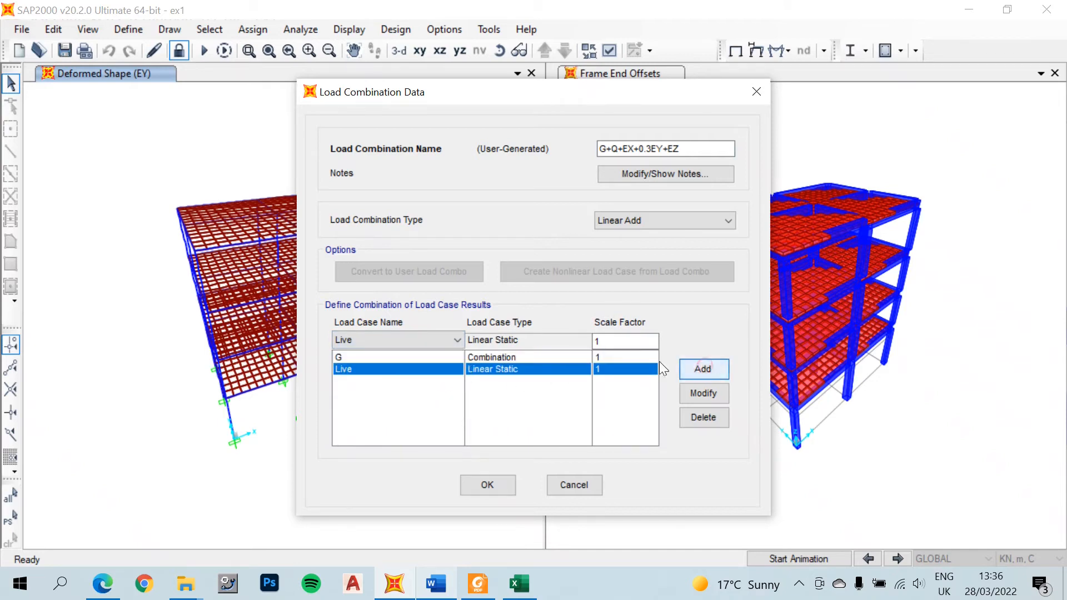
Add load case EX with scale factor 1 and load case EY with scale factor 0.3 to the combination.
{"action": "left_click", "coordinate": [407, 341]}
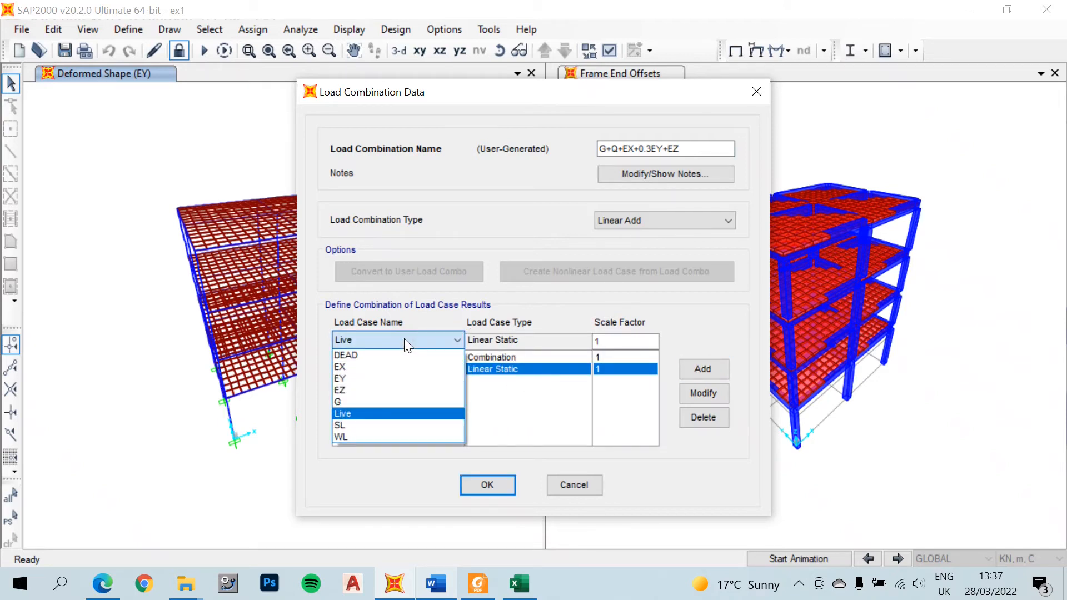
{"action": "left_click", "coordinate": [381, 374]}
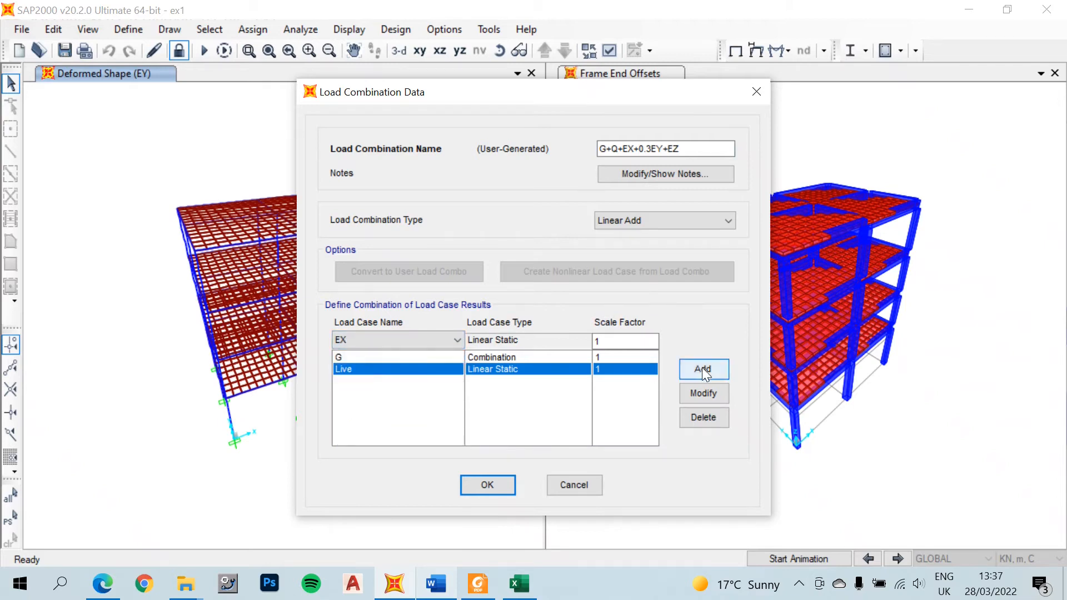
{"action": "left_click", "coordinate": [703, 369]}
{"action": "left_click", "coordinate": [408, 341]}
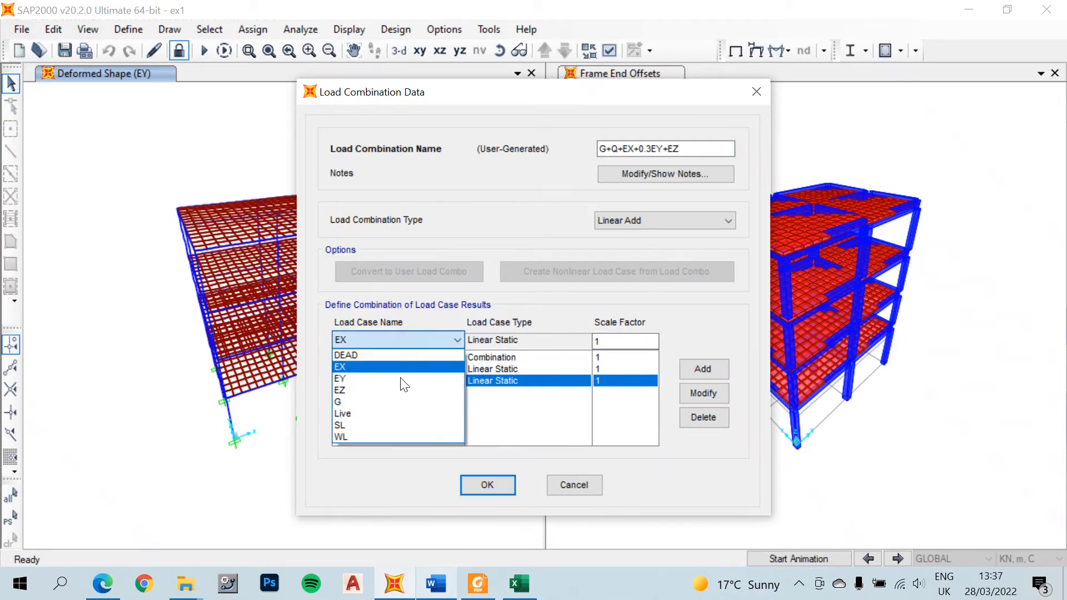
{"action": "left_click", "coordinate": [398, 384]}
{"action": "double_click", "coordinate": [611, 345]}
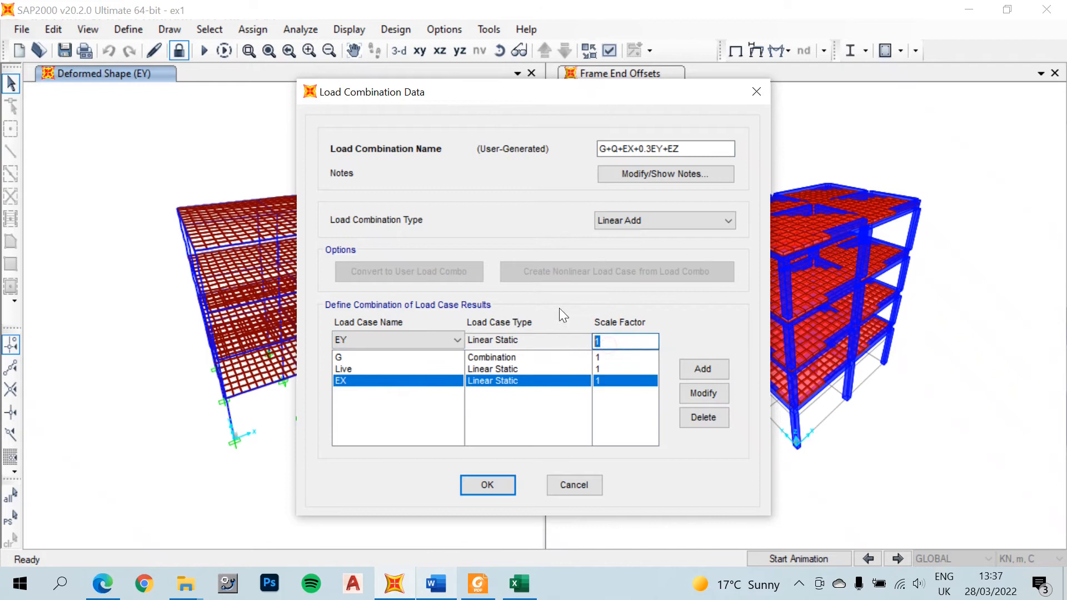
{"action": "type", "text": "0.3"}
{"action": "left_click", "coordinate": [703, 369]}
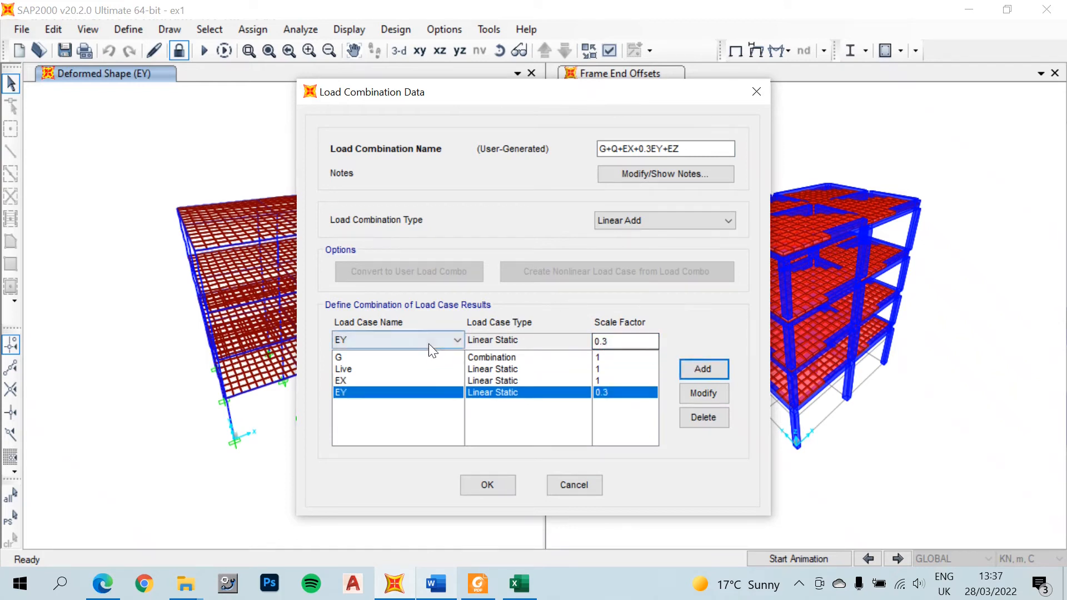
Add EZ with scale factor 1 to the combination and save its definition.
{"action": "left_click", "coordinate": [431, 340]}
{"action": "left_click", "coordinate": [389, 389]}
{"action": "left_click", "coordinate": [611, 342]}
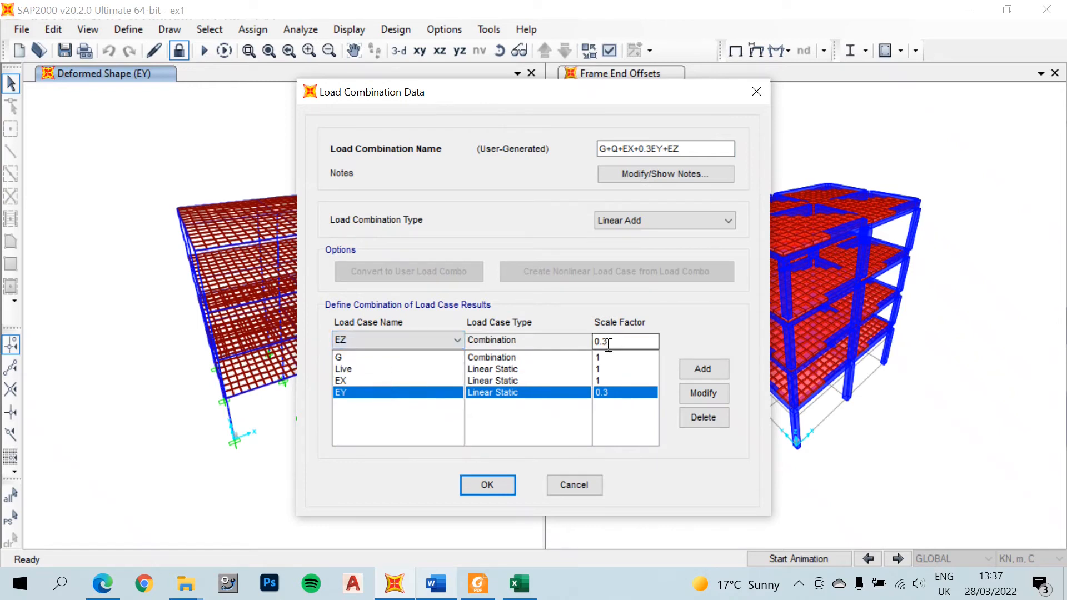
{"action": "left_click_drag", "start_coordinate": [614, 342], "coordinate": [594, 342]}
{"action": "type", "text": "1"}
{"action": "left_click", "coordinate": [695, 367]}
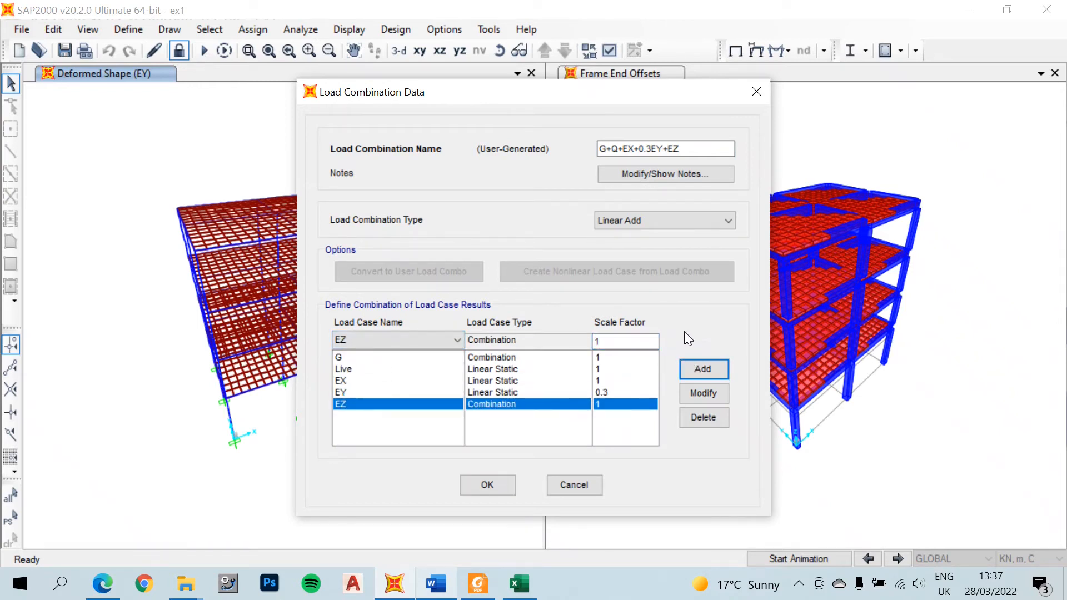
{"action": "left_click", "coordinate": [484, 483]}
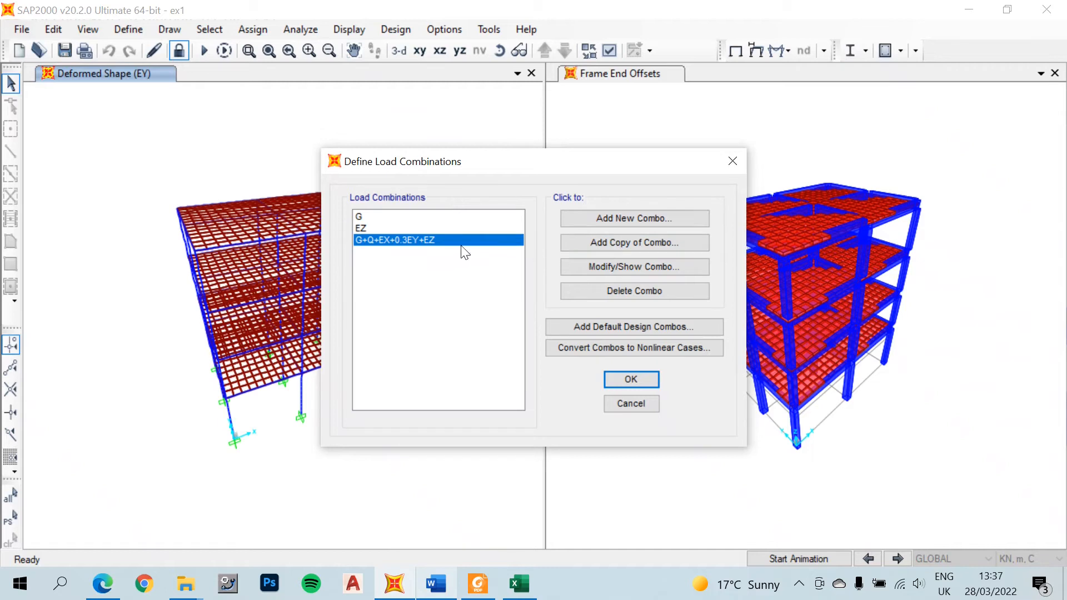
Copy the name text of the G+Q+EX+0.3EY+EZ combination from its definition.
{"action": "left_click", "coordinate": [600, 242]}
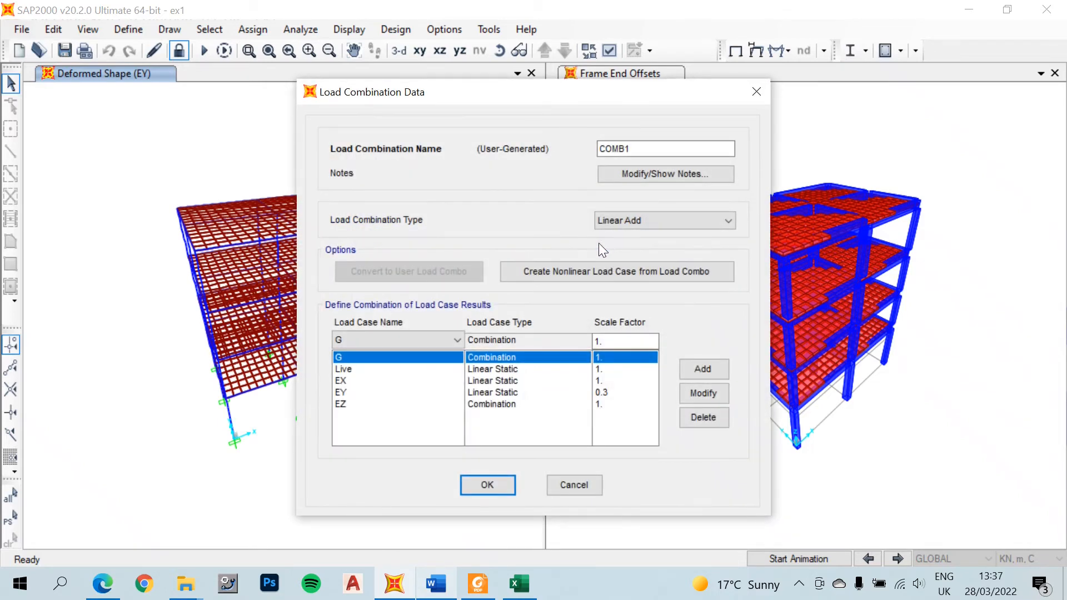
{"action": "left_click", "coordinate": [573, 484]}
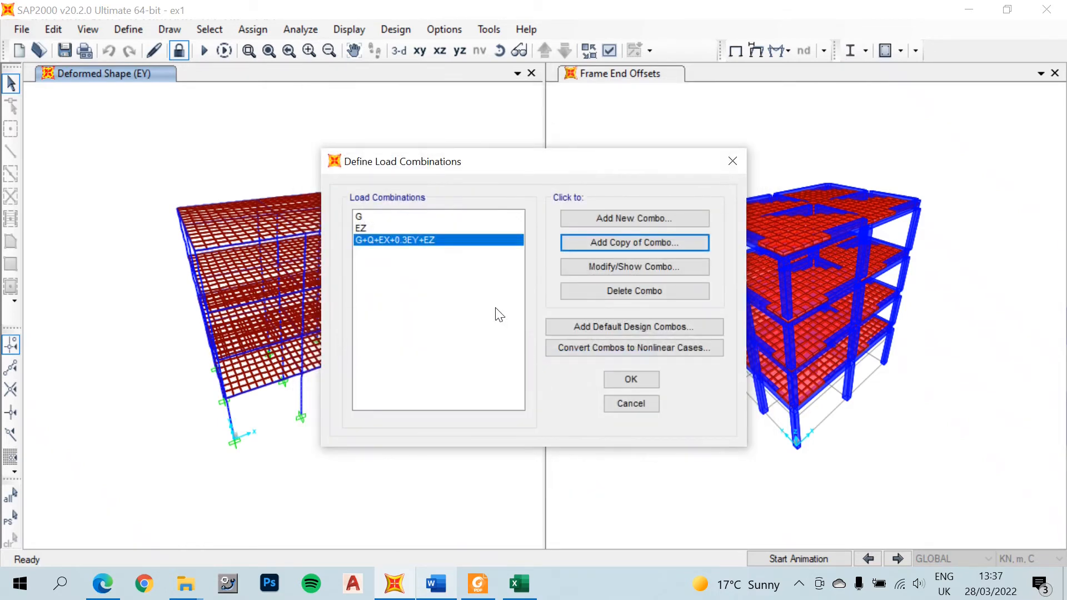
{"action": "left_click", "coordinate": [616, 267]}
{"action": "left_click_drag", "start_coordinate": [727, 148], "coordinate": [582, 147]}
{"action": "key", "text": "ctrl+c"}
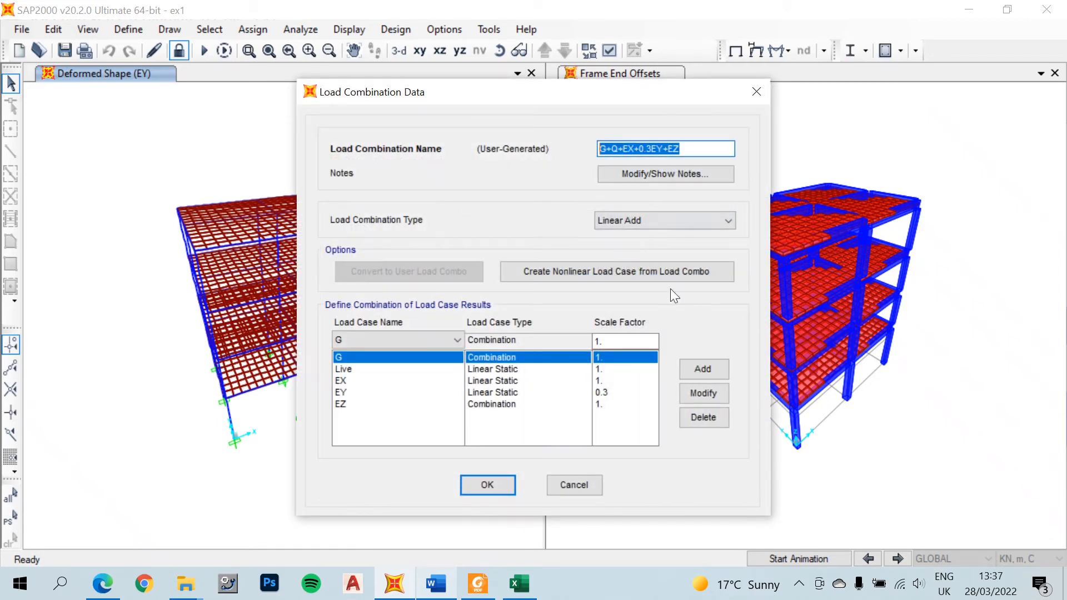
{"action": "left_click", "coordinate": [488, 484]}
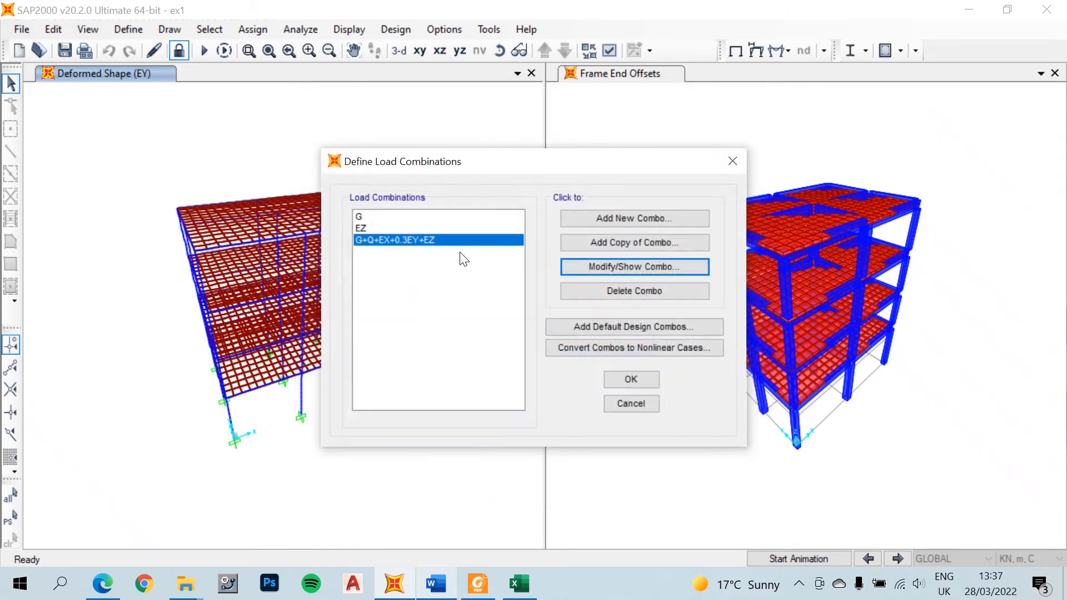
Create a copy of the G+Q+EX+0.3EY+EZ combination, paste the copied name into it, and set its EY scale factor to -0.3.
{"action": "left_click", "coordinate": [611, 244]}
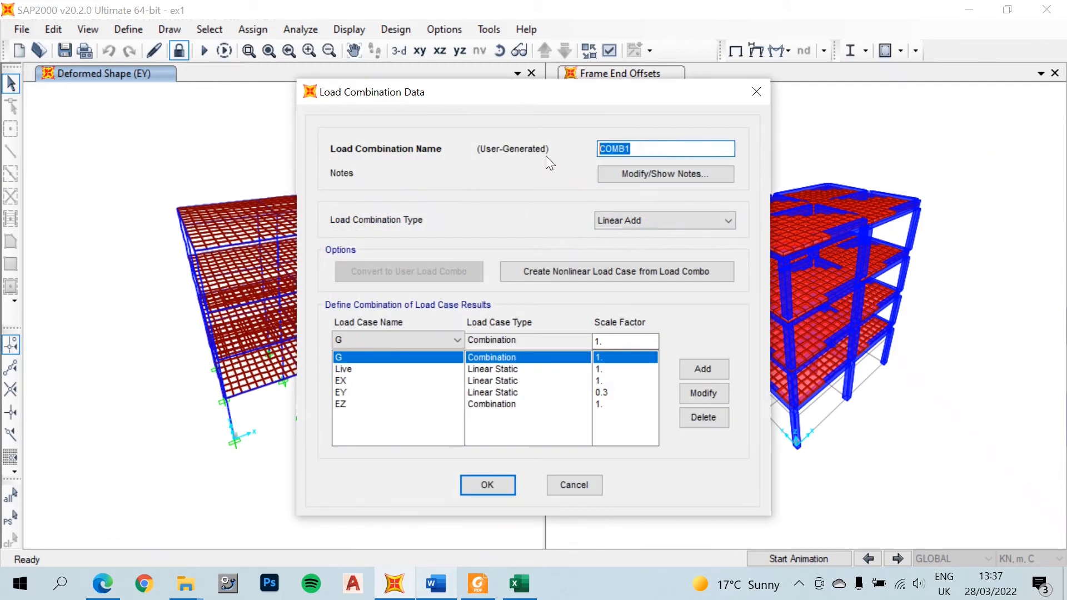
{"action": "key", "text": "ctrl+v"}
{"action": "left_click", "coordinate": [458, 397]}
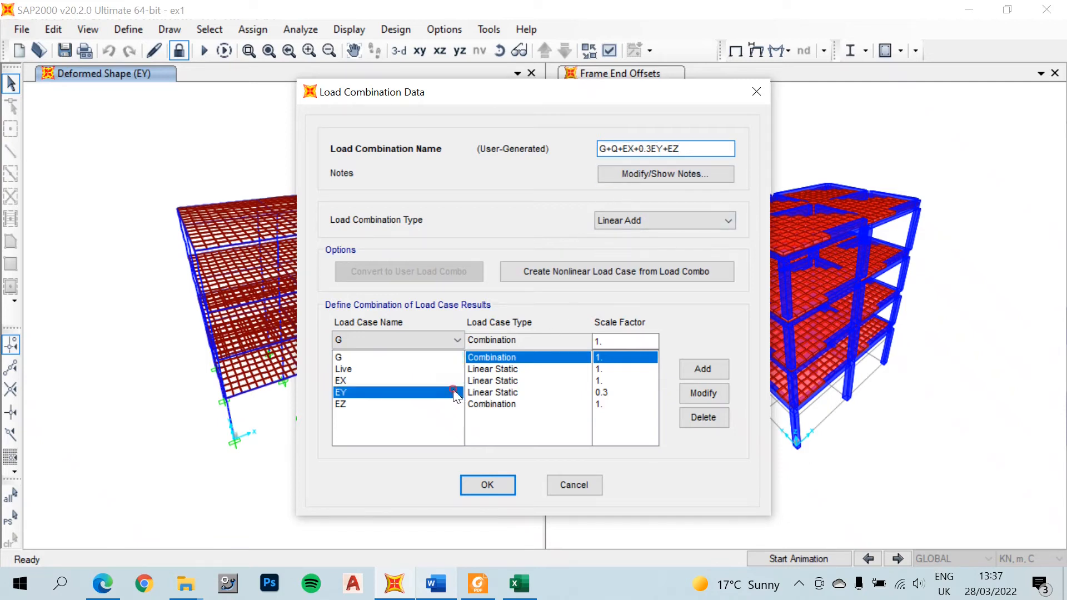
{"action": "left_click", "coordinate": [594, 341]}
{"action": "type", "text": "=0"}
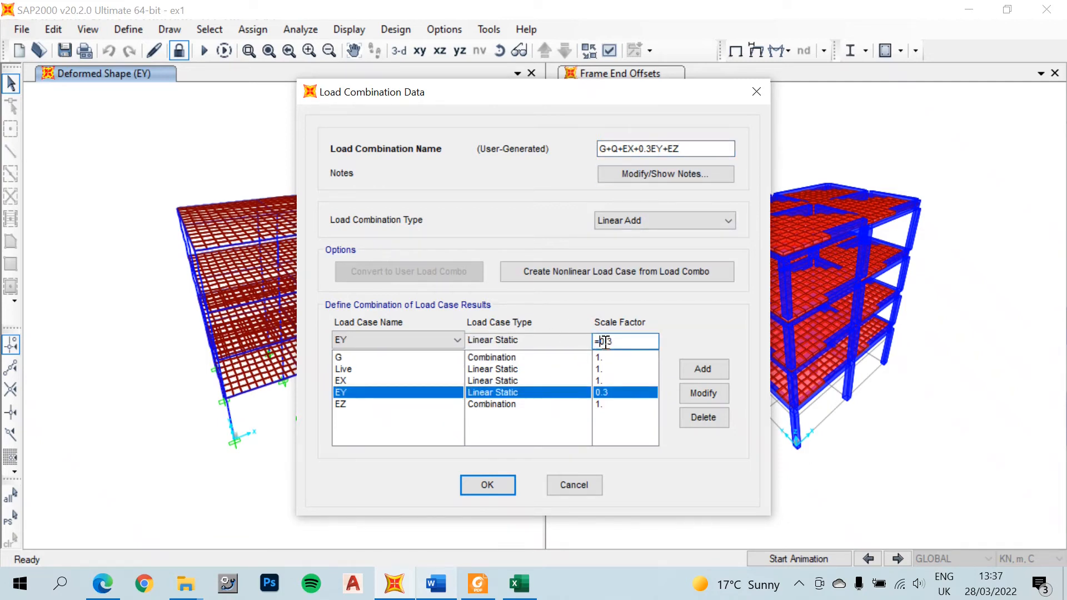
{"action": "key", "text": "BackSpace"}
{"action": "type", "text": "_"}
{"action": "key", "text": "BackSpace"}
{"action": "type", "text": "=-"}
{"action": "key", "text": "BackSpace"}
{"action": "key", "text": "BackSpace"}
{"action": "type", "text": "-"}
{"action": "left_click", "coordinate": [703, 393]}
Change the copy's name to G+Q+EX-0.3EY+EZ and save the combination.
{"action": "left_click", "coordinate": [637, 150]}
{"action": "key", "text": "BackSpace"}
{"action": "type", "text": "-"}
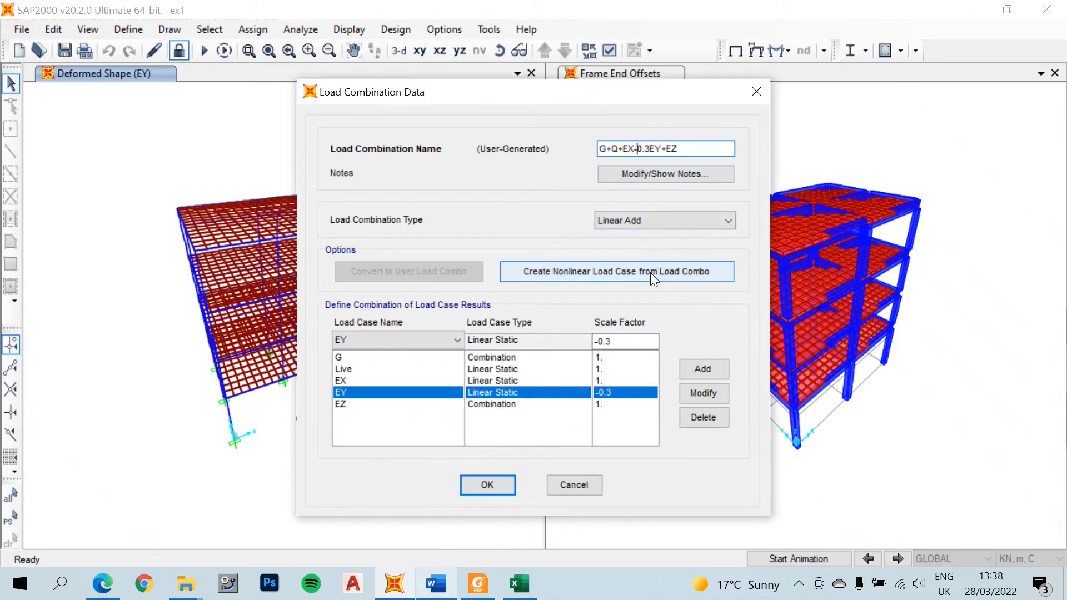
{"action": "left_click", "coordinate": [497, 481]}
Review the load cases and scale factors of the G+Q+EX-0.3EY+EZ combination.
{"action": "left_click", "coordinate": [438, 255]}
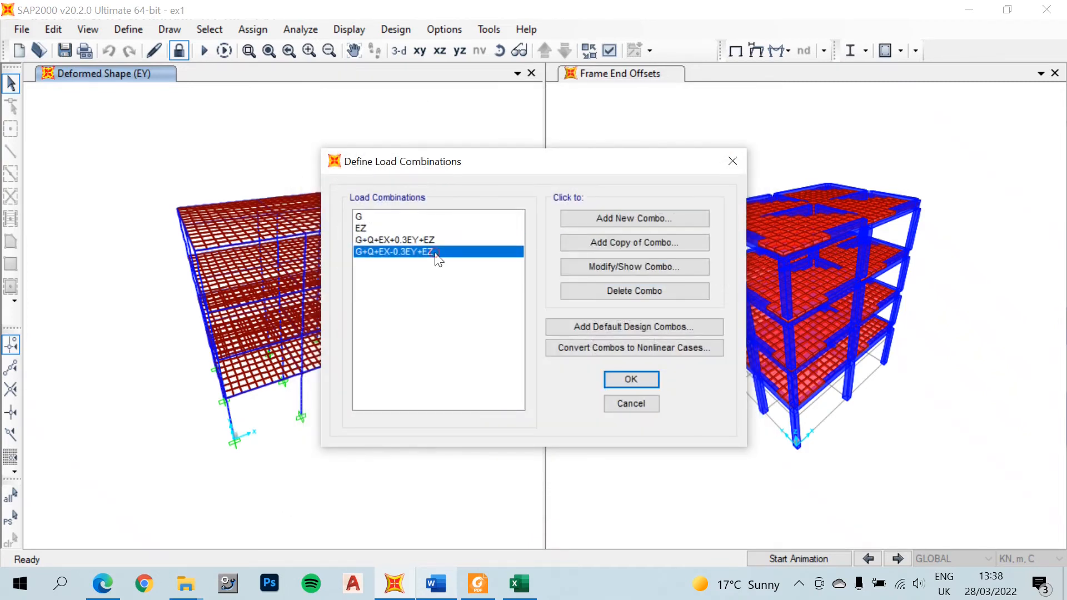
{"action": "left_click", "coordinate": [616, 268]}
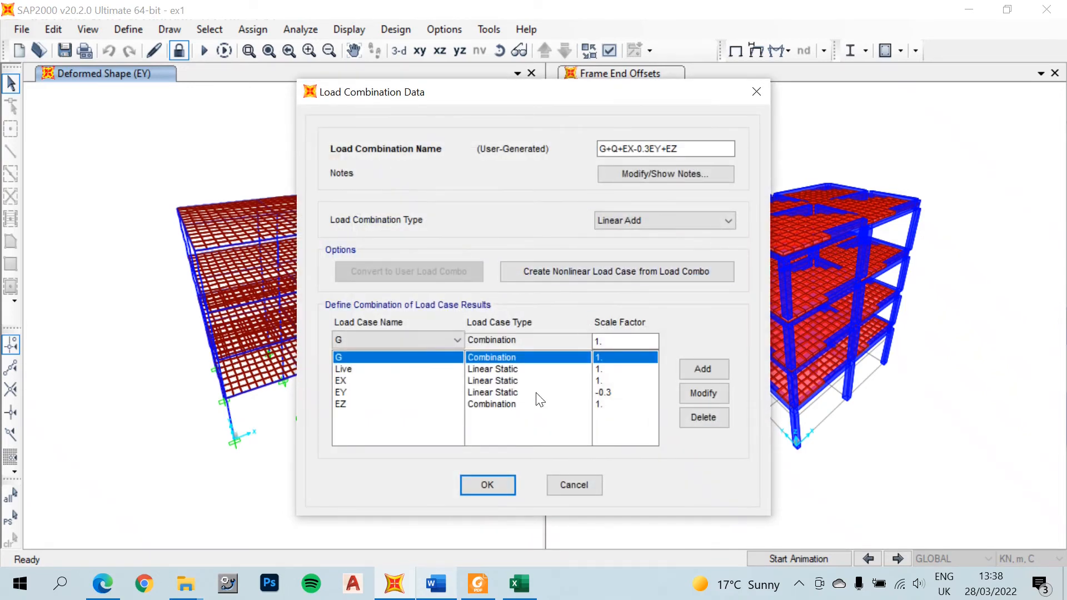
{"action": "left_click", "coordinate": [487, 485]}
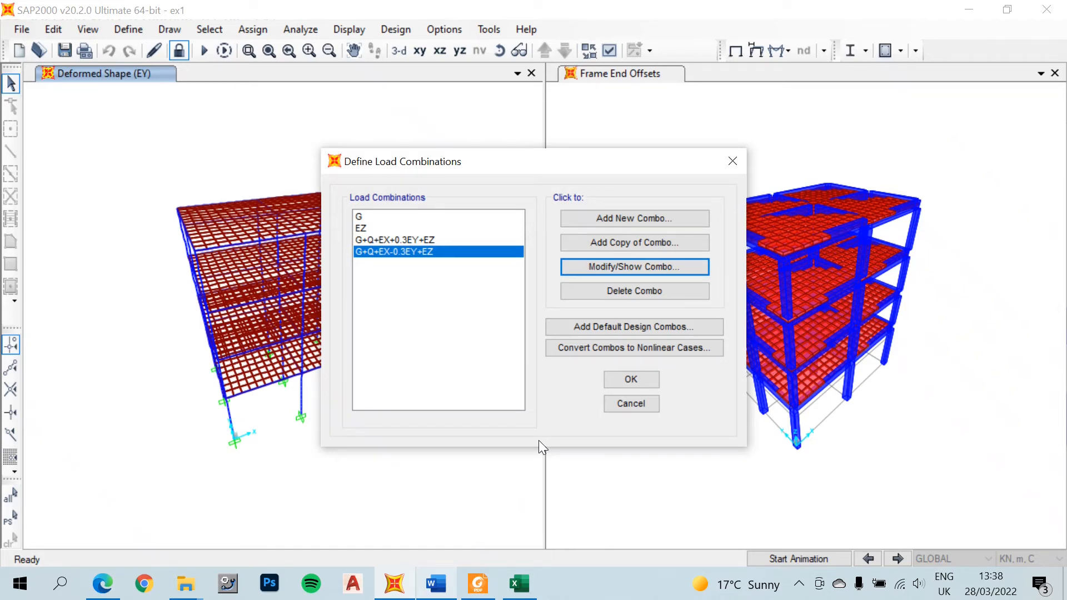
Create a copy of the G+Q+EX-0.3EY+EZ combination and name it G+Q+EY+0.3EX+EZ.
{"action": "left_click", "coordinate": [599, 245]}
{"action": "left_click_drag", "start_coordinate": [638, 151], "coordinate": [554, 156]}
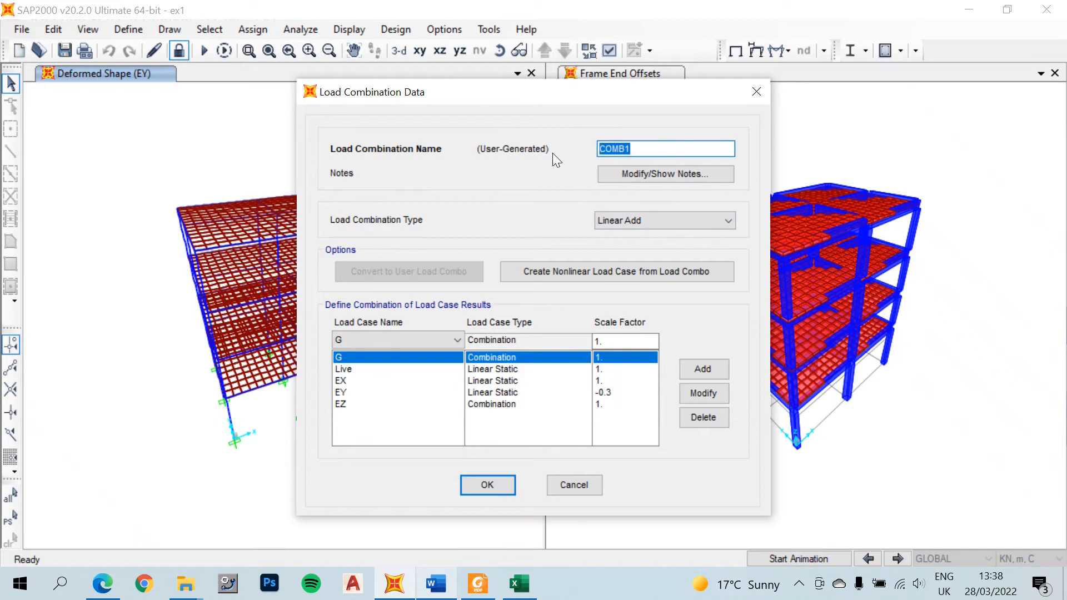
{"action": "key", "text": "ctrl+v"}
{"action": "left_click", "coordinate": [634, 149]}
{"action": "key", "text": "BackSpace"}
{"action": "type", "text": "Y"}
{"action": "left_click", "coordinate": [664, 146]}
{"action": "key", "text": "BackSpace"}
{"action": "type", "text": "X"}
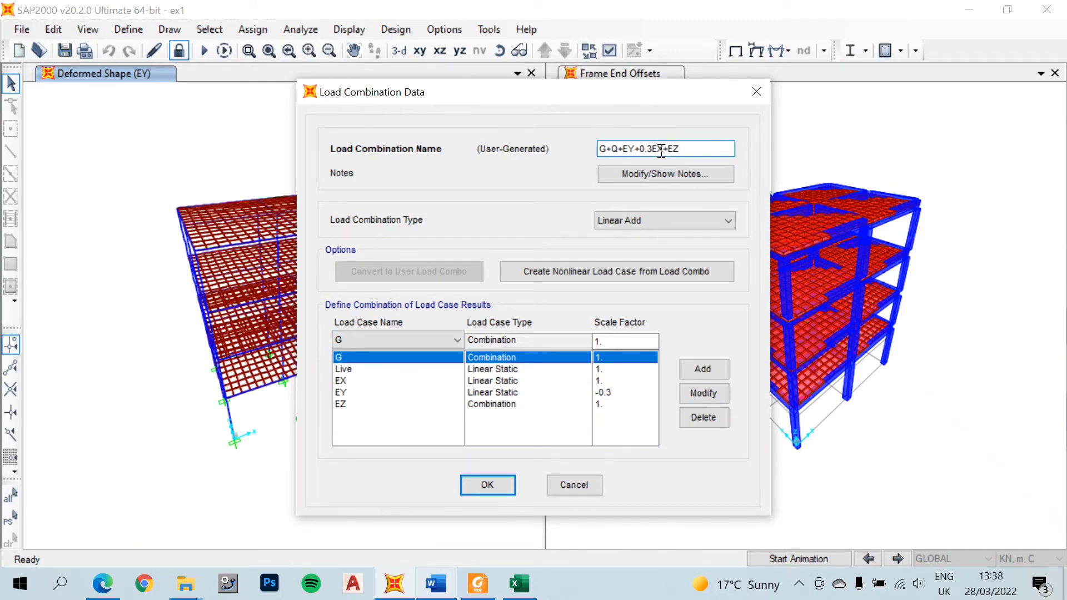
Set the EX scale factor to 0.3 in the G+Q+EY+0.3EX+EZ combination.
{"action": "left_click", "coordinate": [356, 392]}
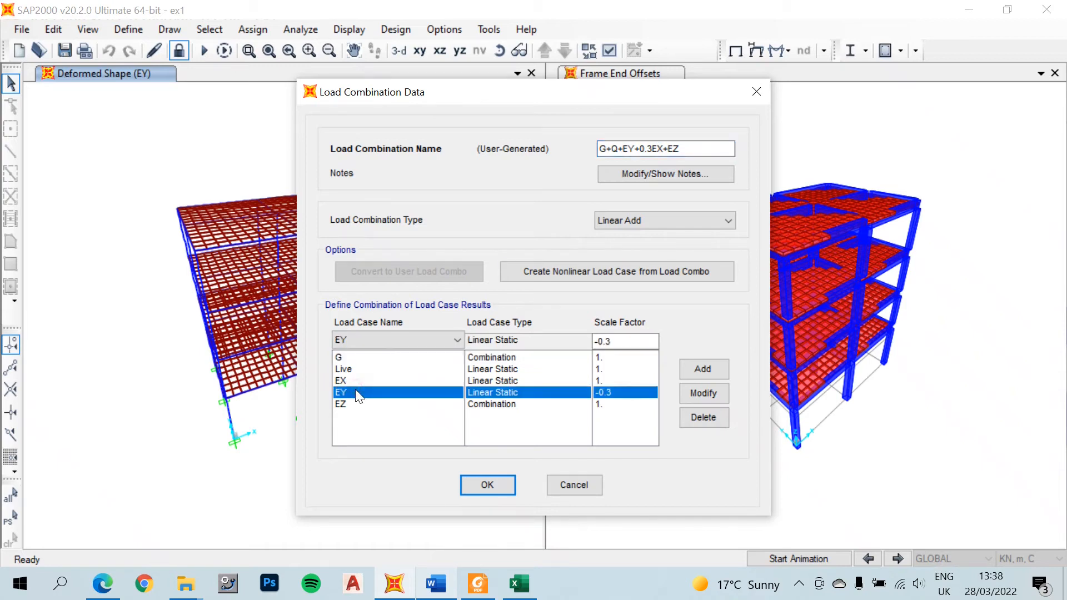
{"action": "left_click_drag", "start_coordinate": [611, 341], "coordinate": [578, 340]}
{"action": "left_click", "coordinate": [462, 380]}
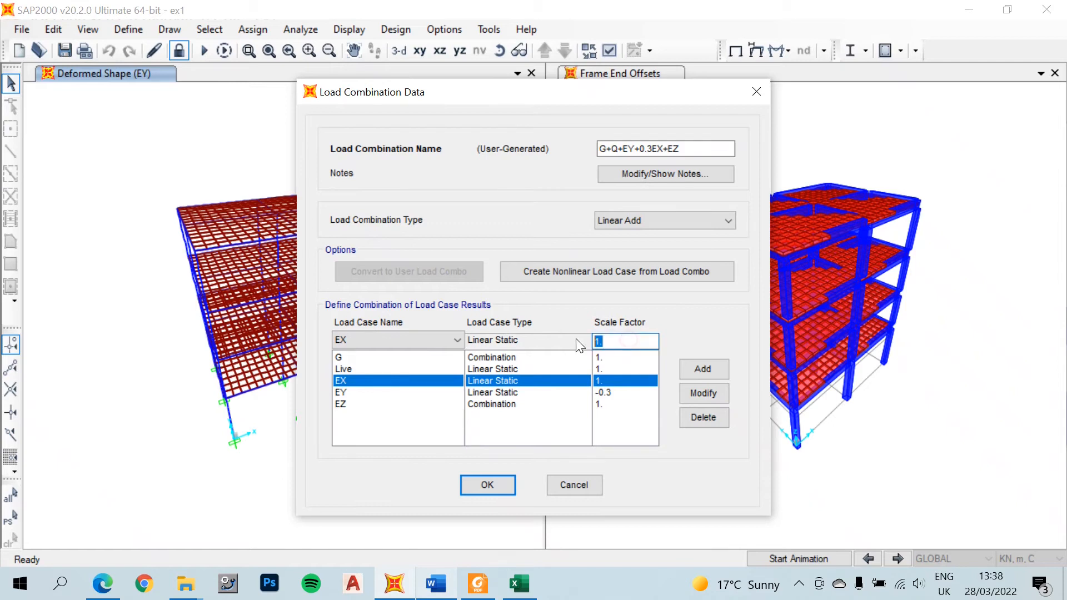
{"action": "type", "text": "0.3"}
{"action": "left_click", "coordinate": [714, 389]}
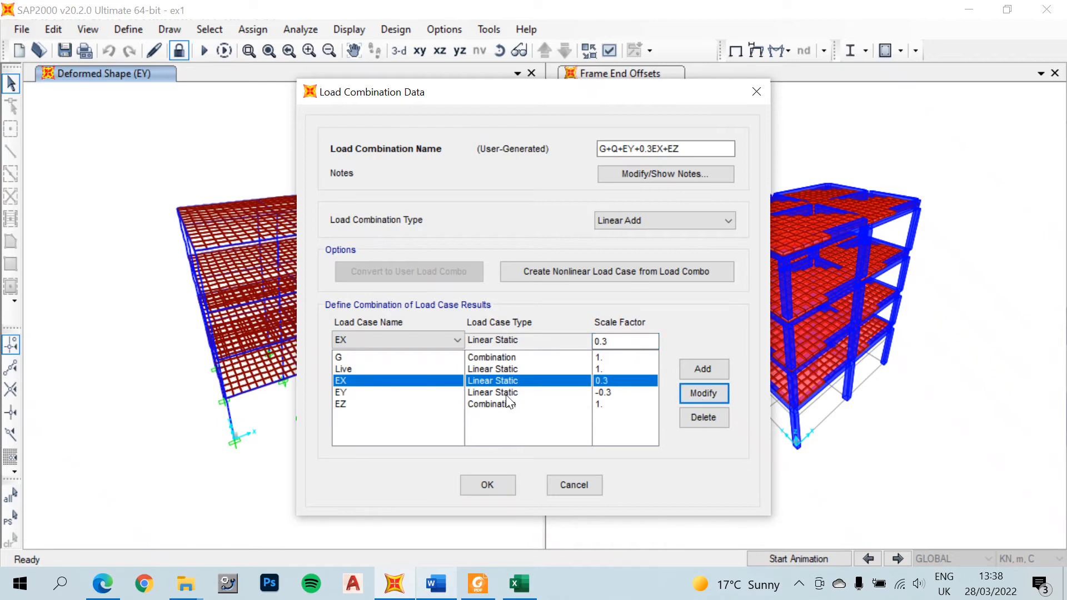
Set the EY scale factor to 1 in the same combination and save it.
{"action": "left_click", "coordinate": [532, 395]}
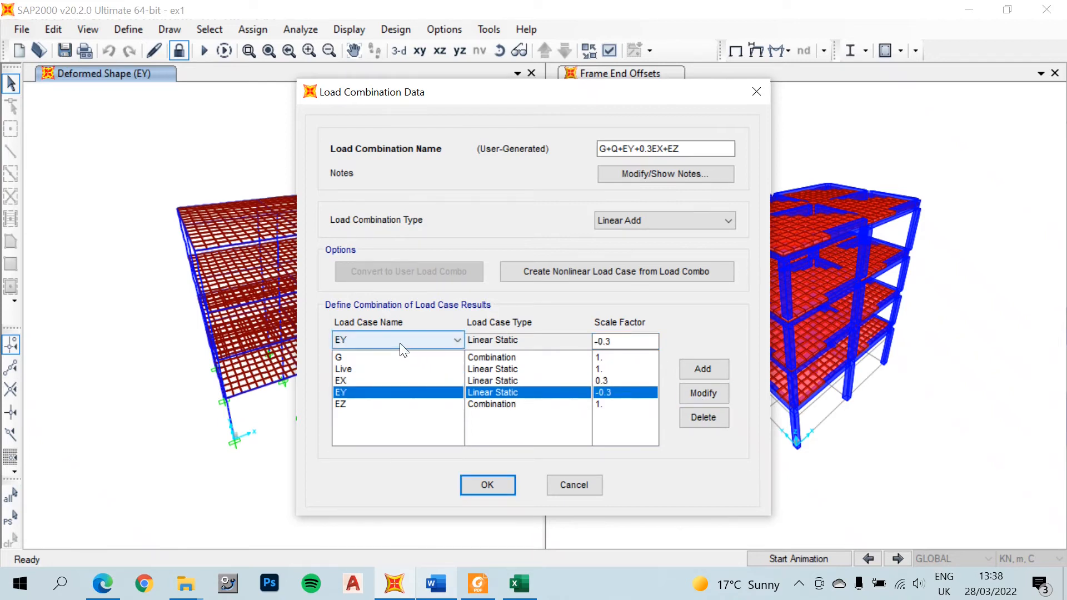
{"action": "left_click_drag", "start_coordinate": [596, 340], "coordinate": [627, 340]}
{"action": "type", "text": "1"}
{"action": "left_click", "coordinate": [705, 393]}
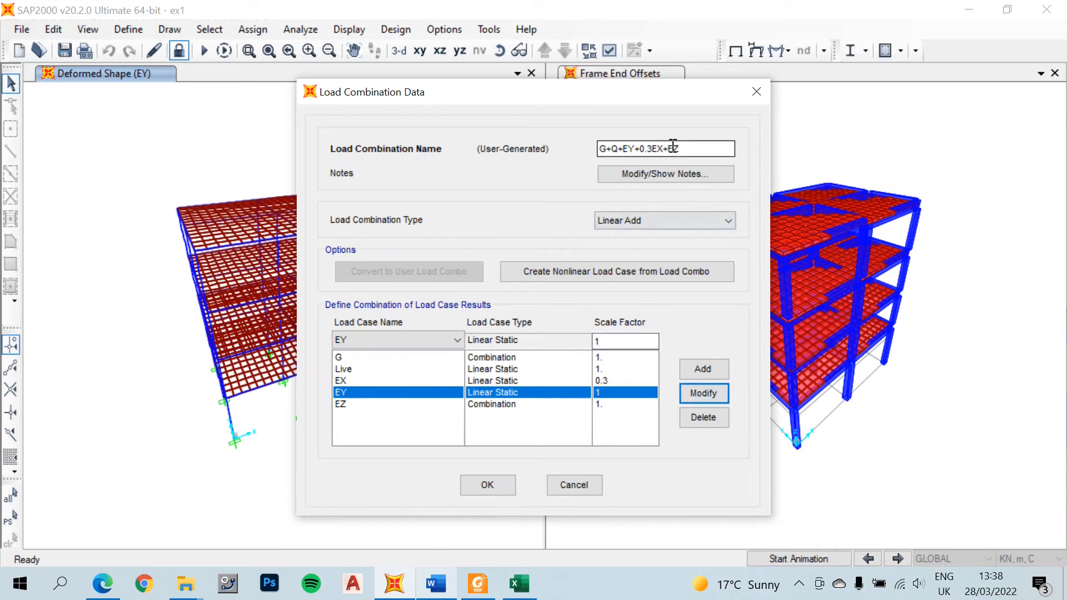
{"action": "left_click", "coordinate": [487, 485]}
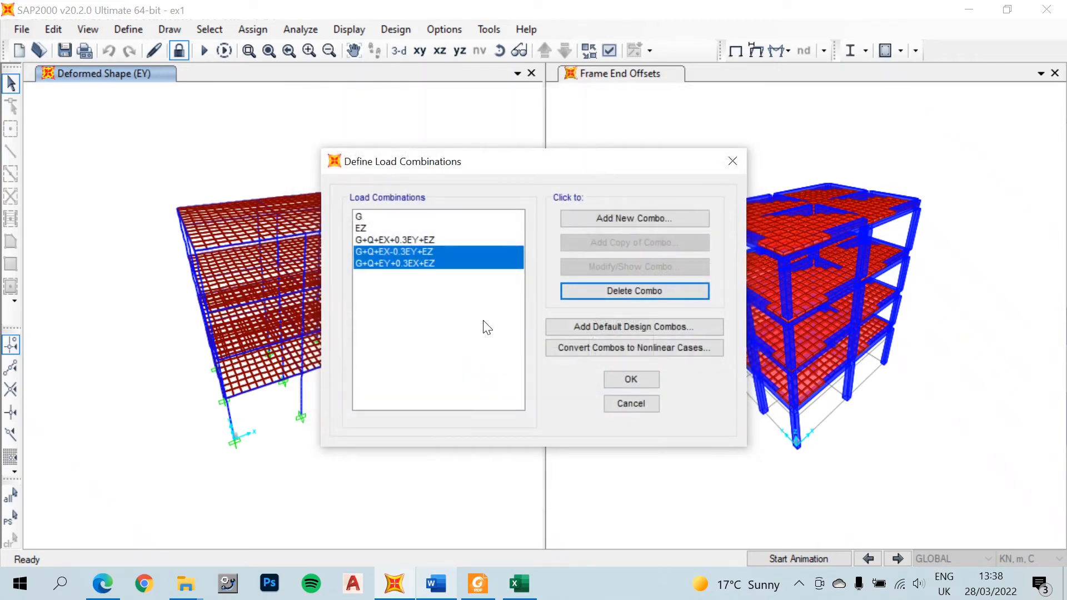
Create a copy of the G+Q+EY+0.3EX+EZ combination and name it G+Q+EY-0.3EX+EZ.
{"action": "left_click", "coordinate": [448, 264]}
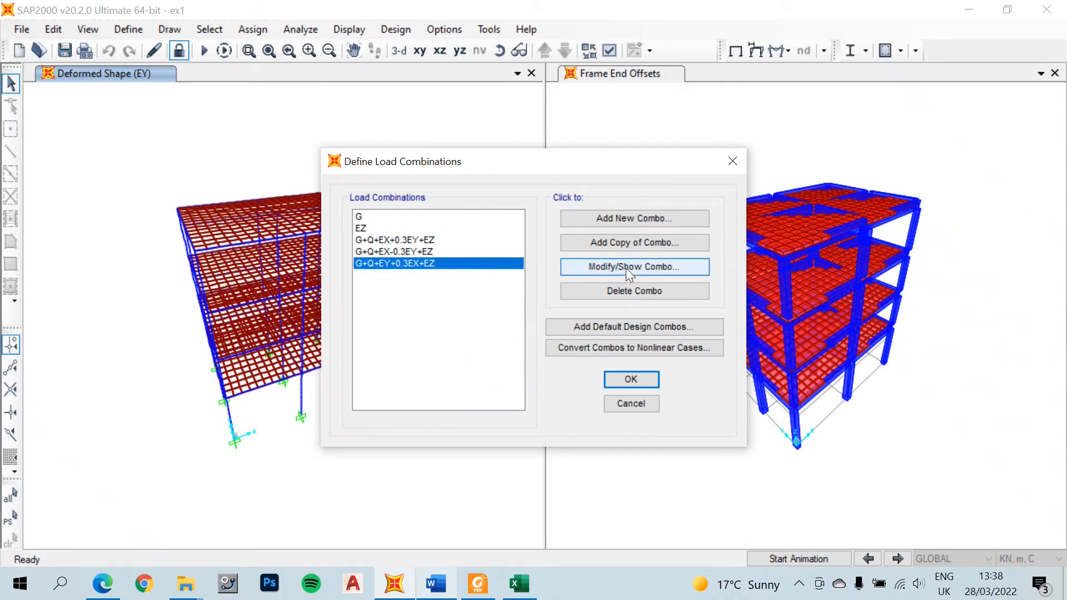
{"action": "left_click", "coordinate": [613, 244]}
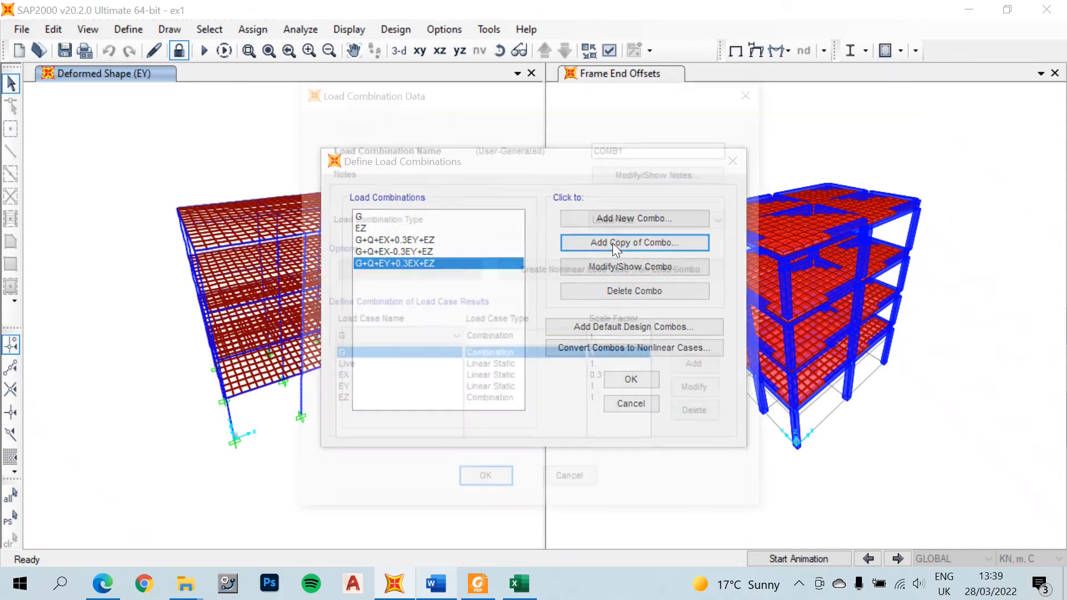
{"action": "left_click_drag", "start_coordinate": [637, 148], "coordinate": [572, 155]}
{"action": "type", "text": "G+Q+EX+0.3EY+EZ"}
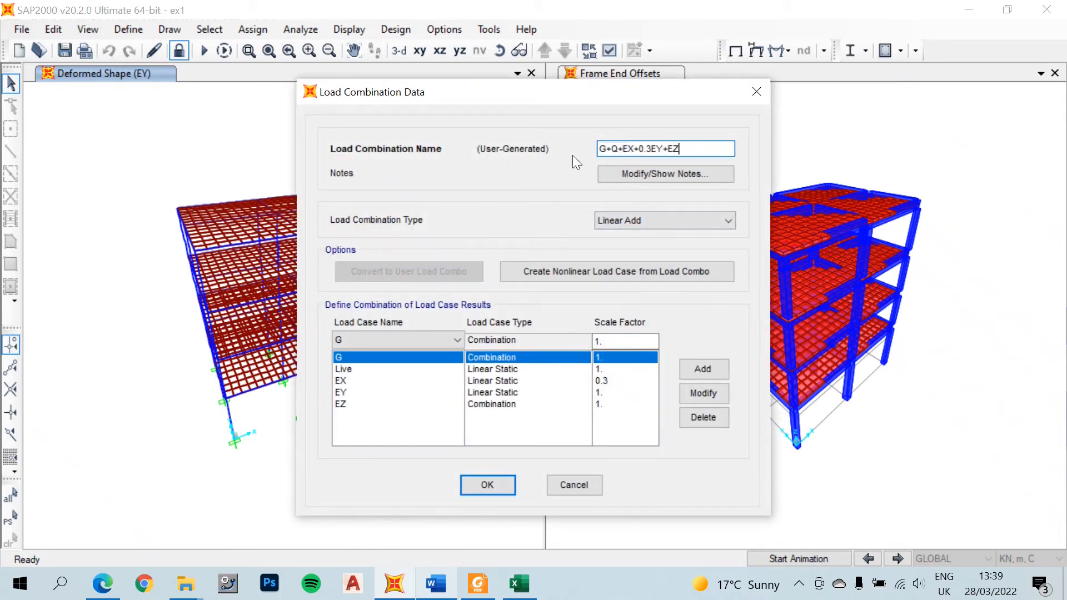
{"action": "left_click_drag", "start_coordinate": [640, 149], "coordinate": [635, 156]}
{"action": "key", "text": "BackSpace"}
{"action": "type", "text": "-"}
{"action": "left_click", "coordinate": [470, 391]}
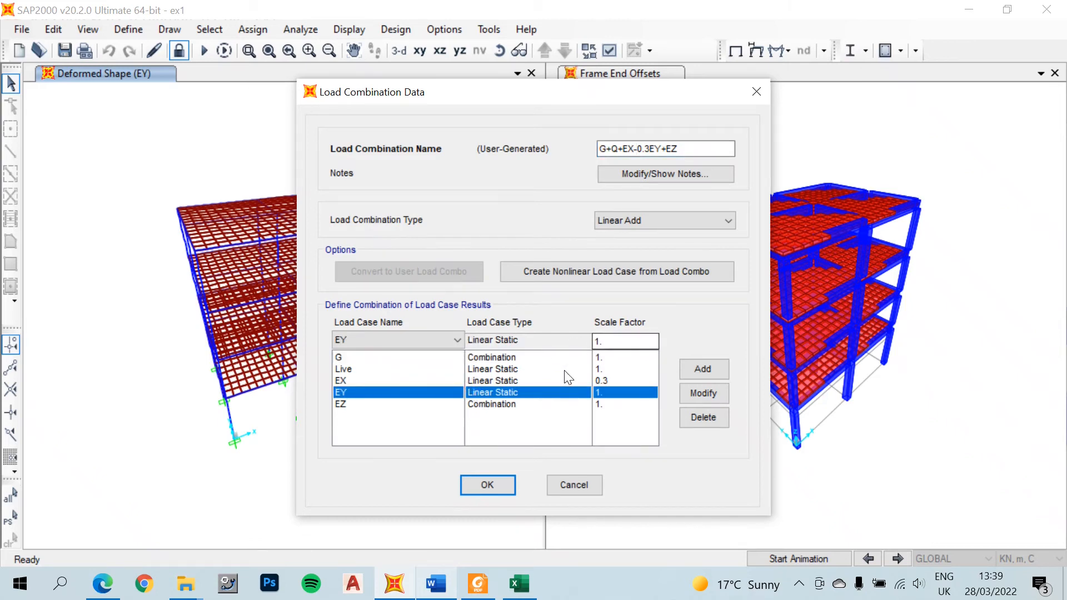
{"action": "left_click", "coordinate": [634, 148]}
{"action": "key", "text": "BackSpace"}
{"action": "type", "text": "Y"}
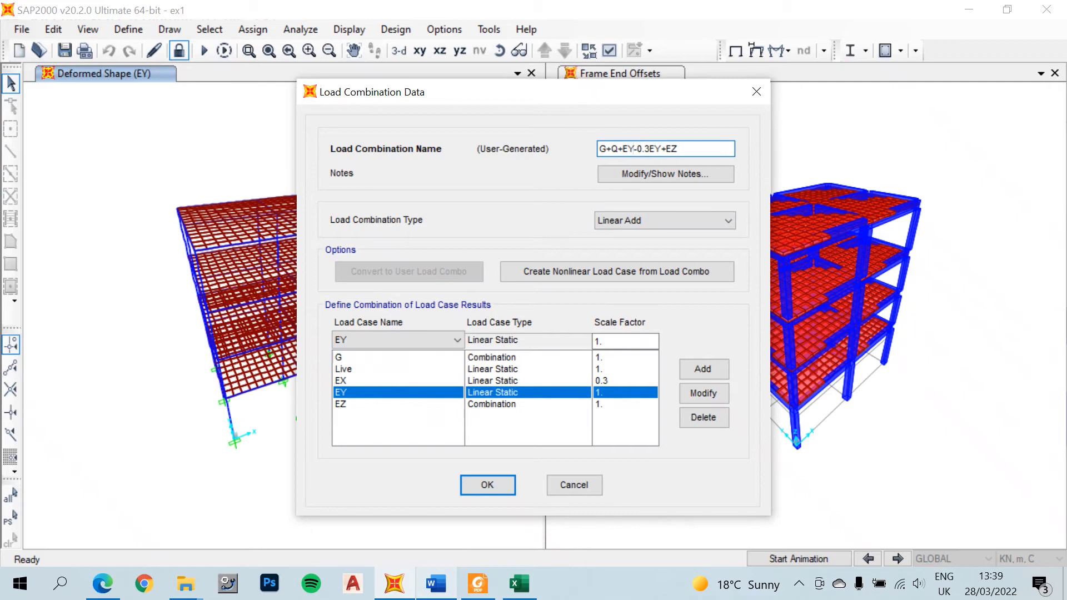
{"action": "key", "text": "Right"}
{"action": "key", "text": "Right"}
{"action": "key", "text": "Right"}
{"action": "key", "text": "Right"}
{"action": "key", "text": "Right"}
{"action": "key", "text": "BackSpace"}
{"action": "type", "text": "X"}
Set the EX scale factor to -0.3 in the G+Q+EY-0.3EX+EZ combination and save it.
{"action": "left_click", "coordinate": [491, 381]}
{"action": "left_click", "coordinate": [599, 341]}
{"action": "key", "text": "Left"}
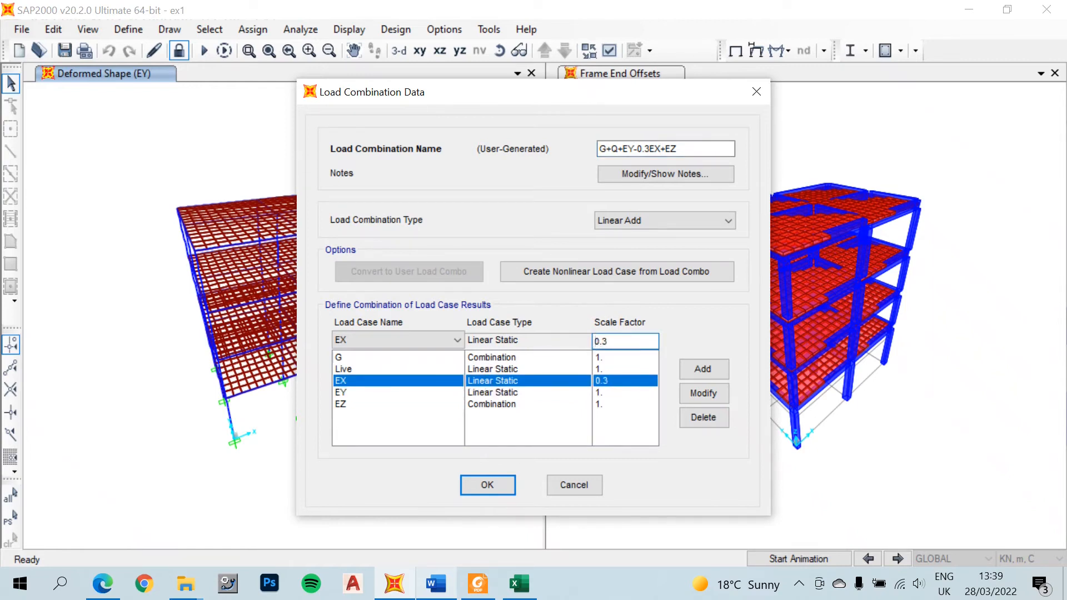
{"action": "type", "text": "-"}
{"action": "left_click", "coordinate": [711, 398]}
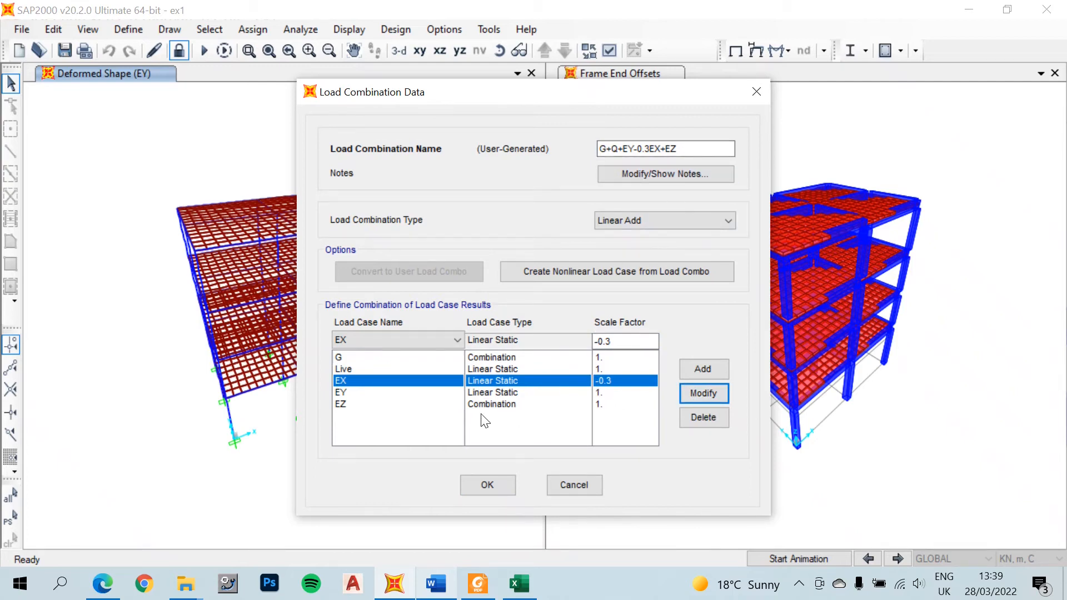
{"action": "left_click", "coordinate": [487, 485]}
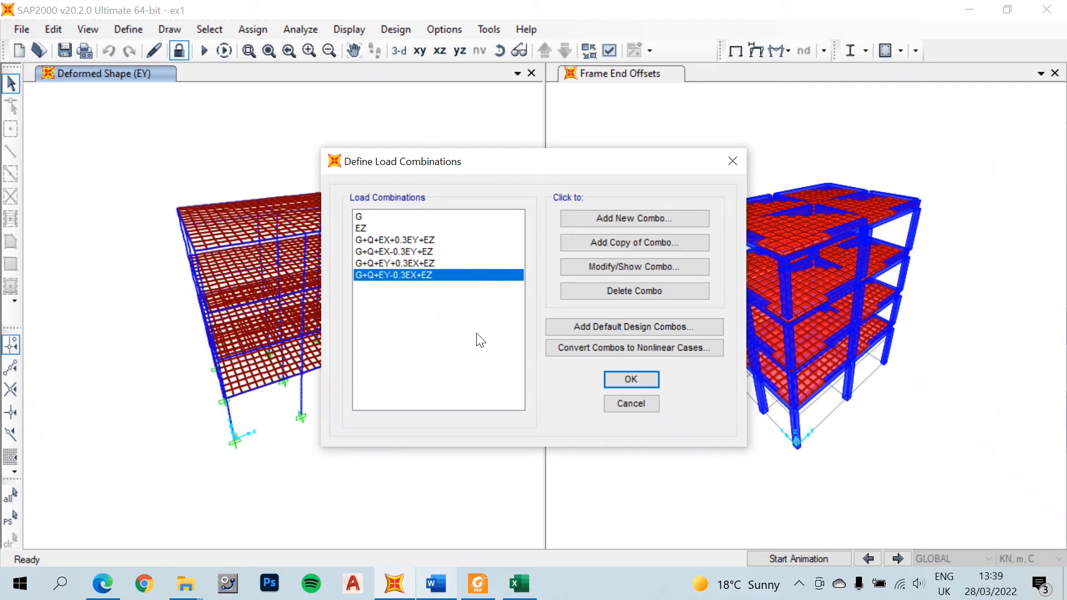
Copy the G+Q+EY-0.3EX+EZ combination and name it 0.9G+EX+0.3EY-0.3EZ, checking the code formulas in the Excel sheet.
{"action": "left_click", "coordinate": [615, 220]}
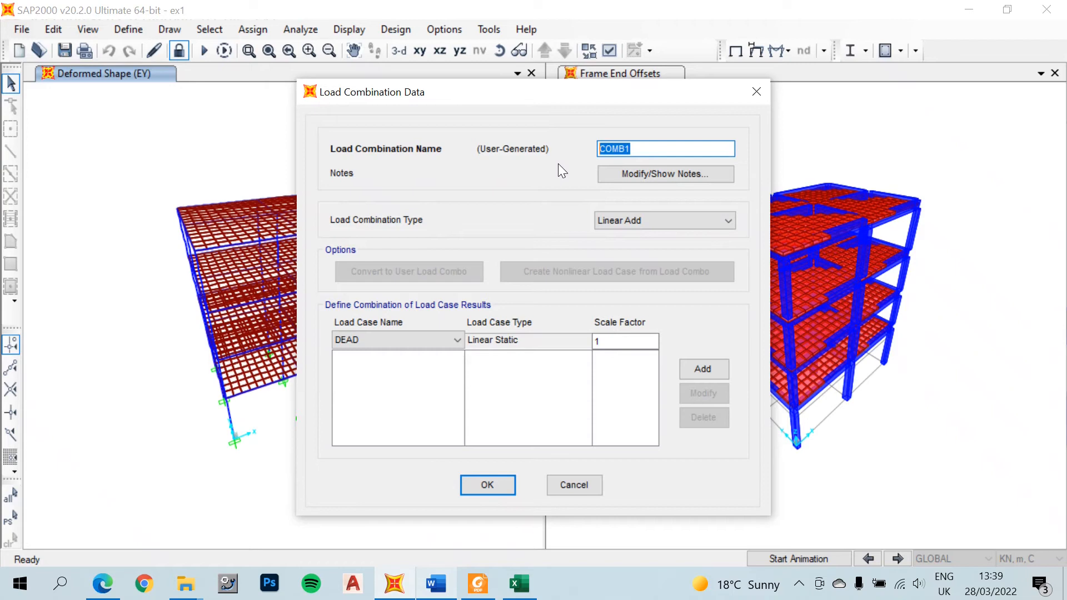
{"action": "left_click", "coordinate": [567, 482]}
{"action": "left_click", "coordinate": [593, 245]}
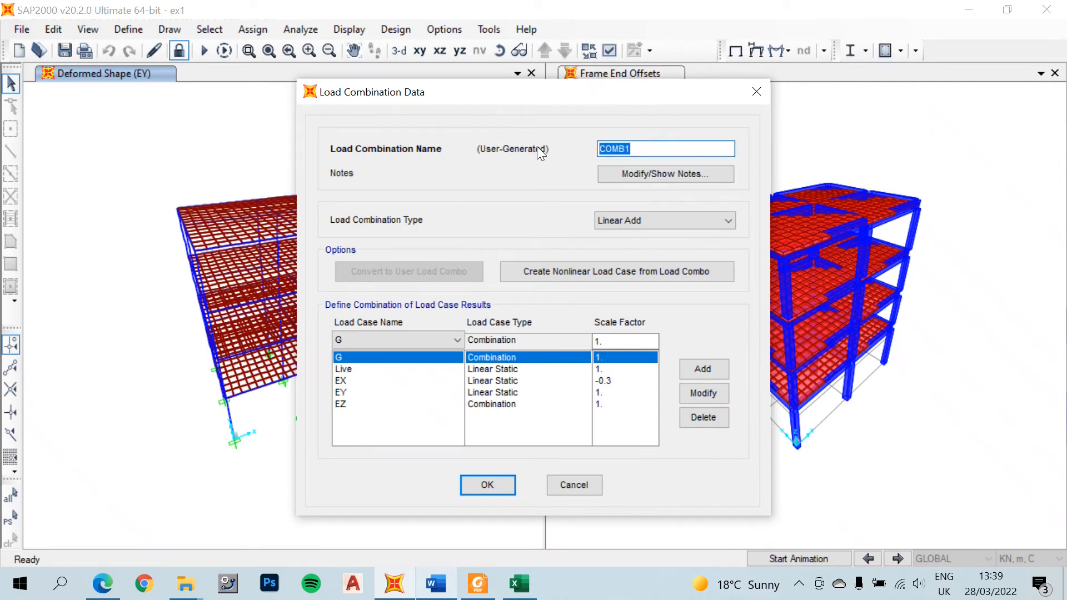
{"action": "key", "text": "ctrl+v"}
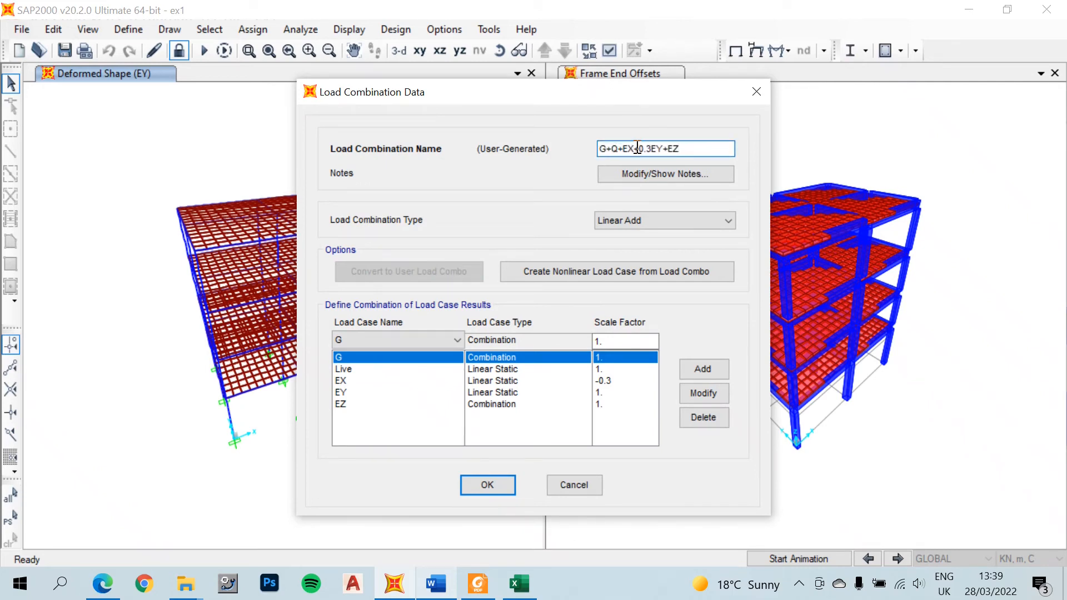
{"action": "left_click", "coordinate": [520, 583]}
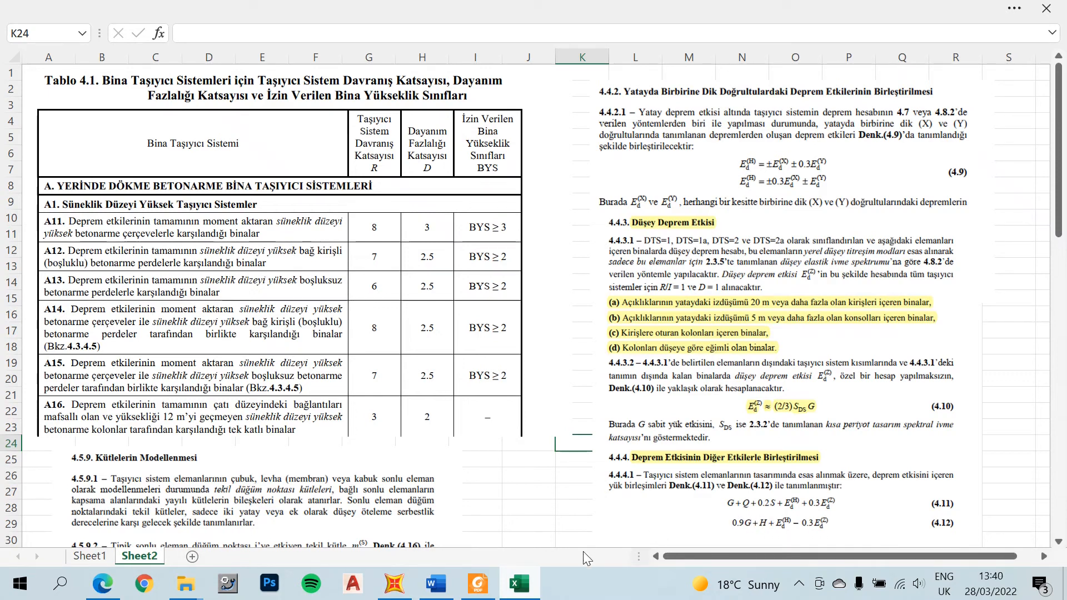
{"action": "left_click", "coordinate": [394, 584]}
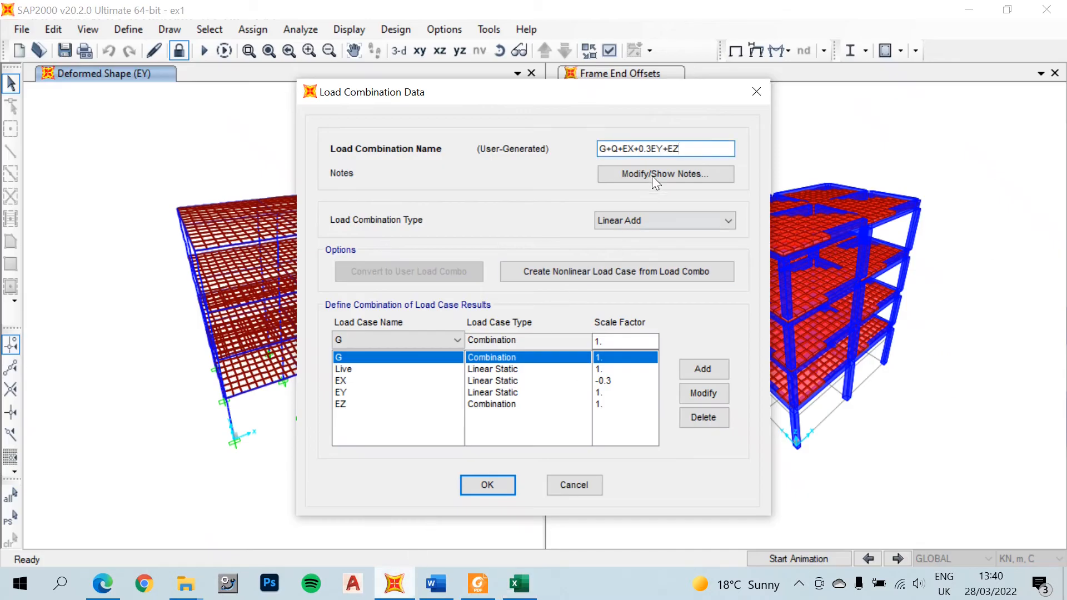
{"action": "type", "text": "0.9"}
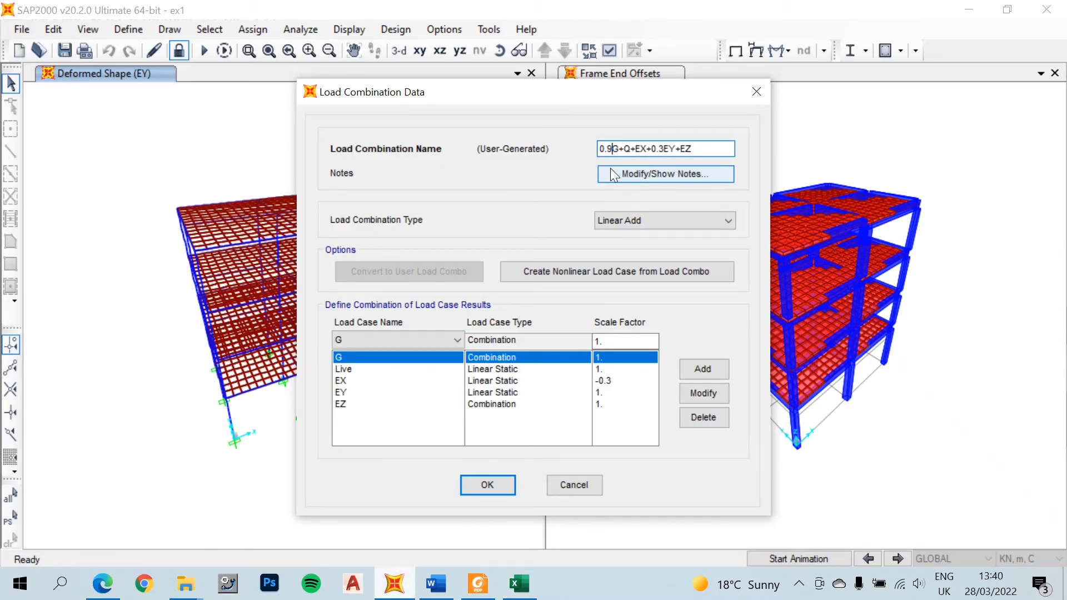
{"action": "left_click", "coordinate": [633, 149]}
{"action": "key", "text": "BackSpace"}
{"action": "key", "text": "BackSpace"}
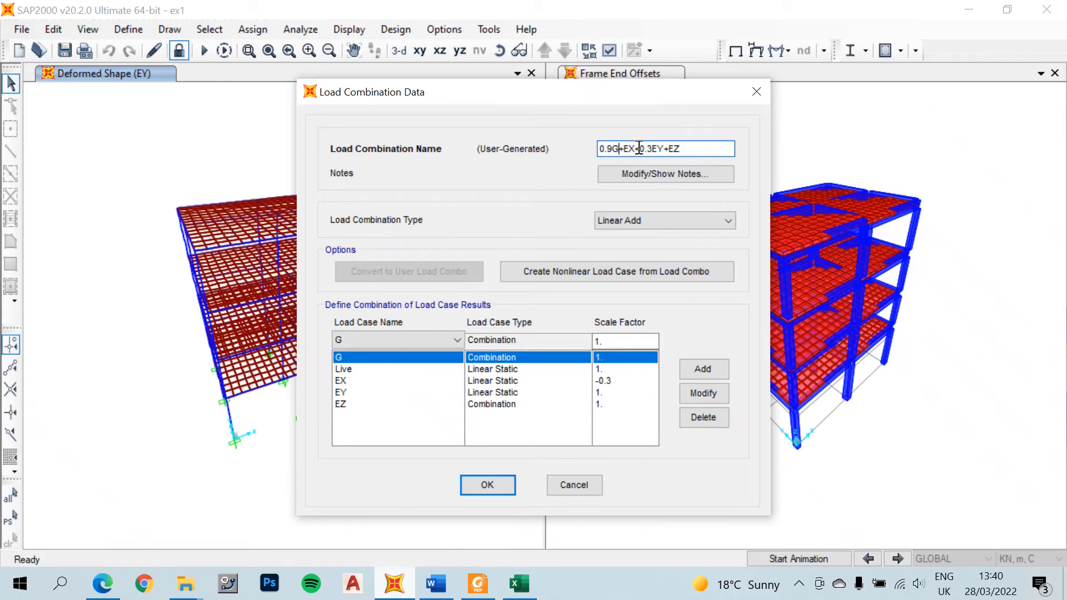
{"action": "left_click", "coordinate": [669, 149]}
{"action": "type", "text": "0.3"}
Set the G scale factor to 0.9 and remove the Live case from the 0.9G+EX+0.3EY-0.3EZ combination.
{"action": "double_click", "coordinate": [612, 341]}
{"action": "type", "text": "0"}
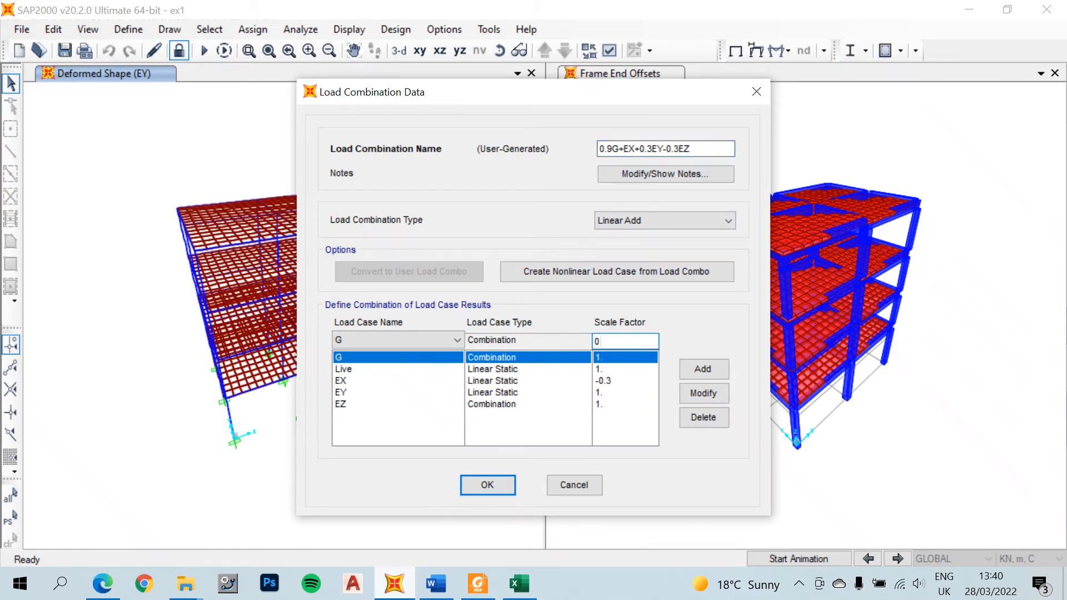
{"action": "type", "text": ".9"}
{"action": "left_click", "coordinate": [705, 393]}
{"action": "left_click", "coordinate": [545, 370]}
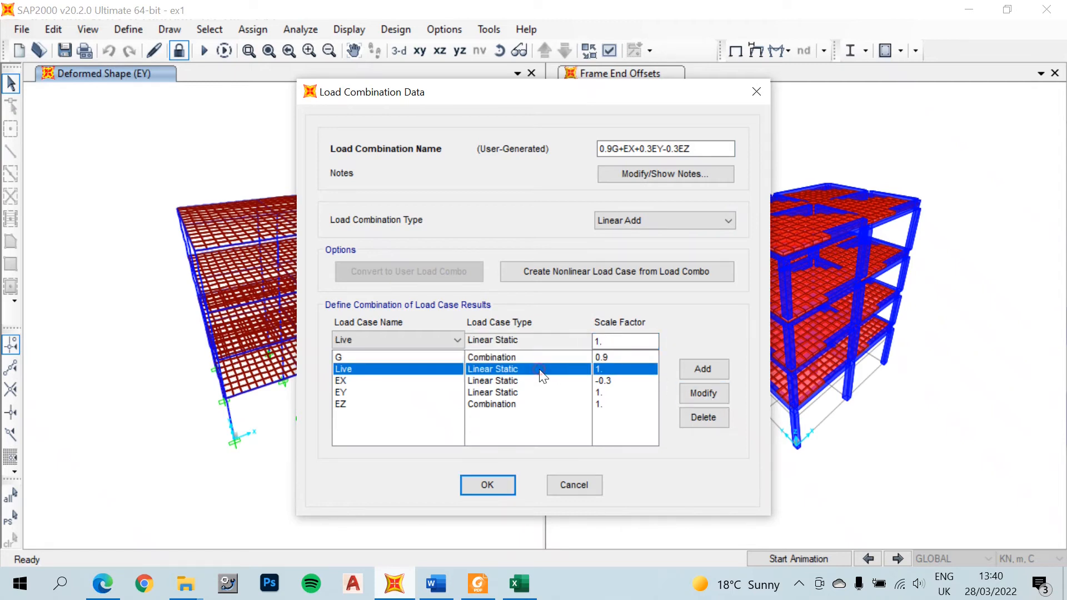
{"action": "left_click", "coordinate": [703, 418]}
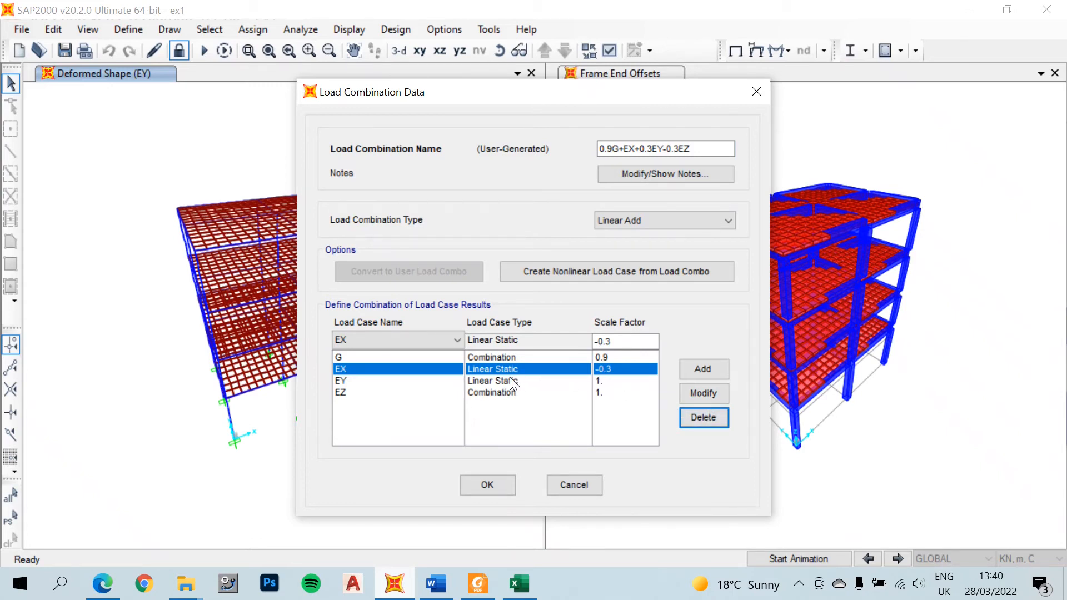
Set the scale factors of EX to 1 and EY to 0.3 in the same combination.
{"action": "double_click", "coordinate": [617, 341]}
{"action": "type", "text": "1"}
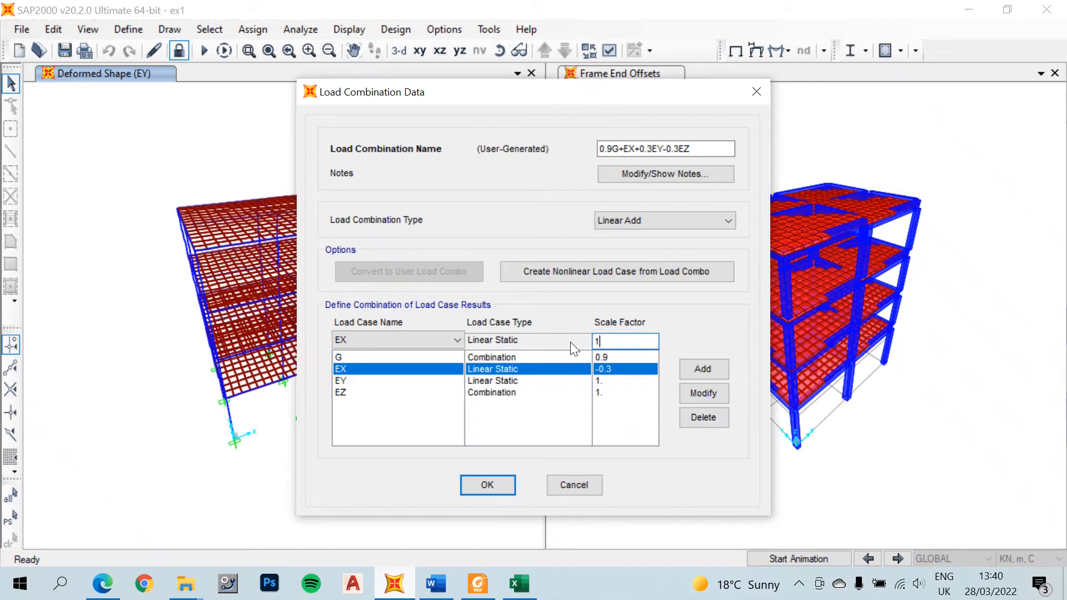
{"action": "left_click", "coordinate": [703, 393]}
{"action": "left_click", "coordinate": [587, 382]}
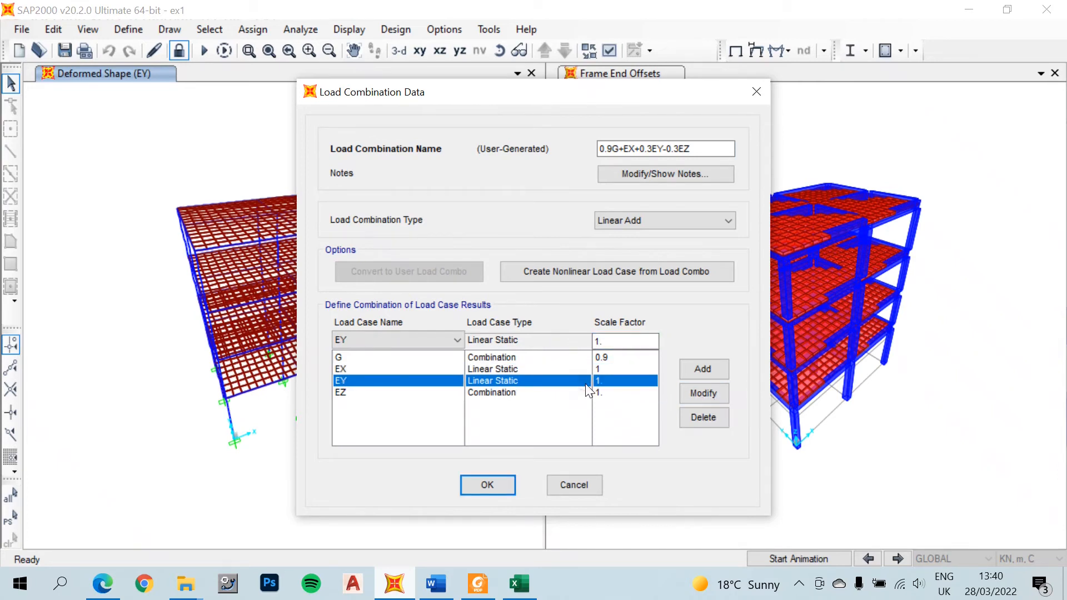
{"action": "double_click", "coordinate": [600, 341]}
{"action": "type", "text": "0.3"}
{"action": "left_click", "coordinate": [702, 392]}
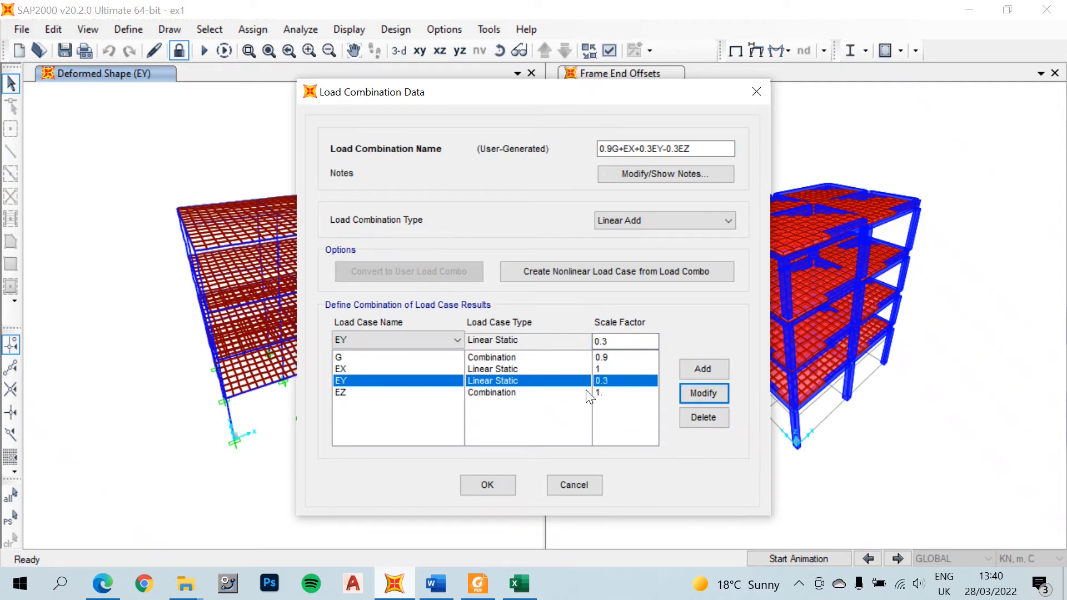
Set the EZ scale factor to -0.3 and save the 0.9G+EX+0.3EY-0.3EZ combination.
{"action": "left_click", "coordinate": [581, 393]}
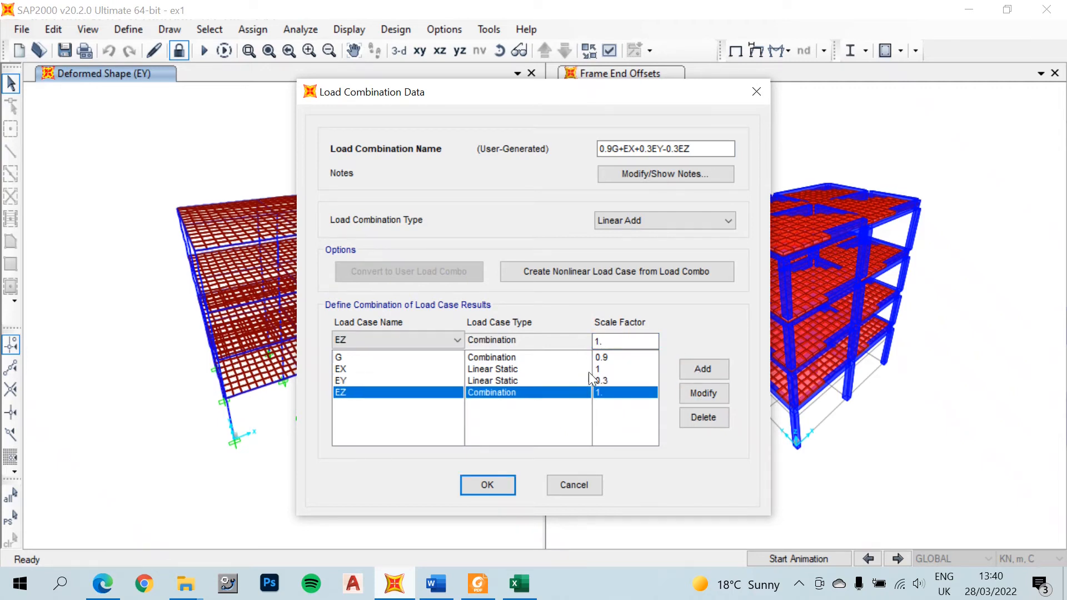
{"action": "double_click", "coordinate": [604, 342]}
{"action": "type", "text": "0.3"}
{"action": "left_click", "coordinate": [688, 388]}
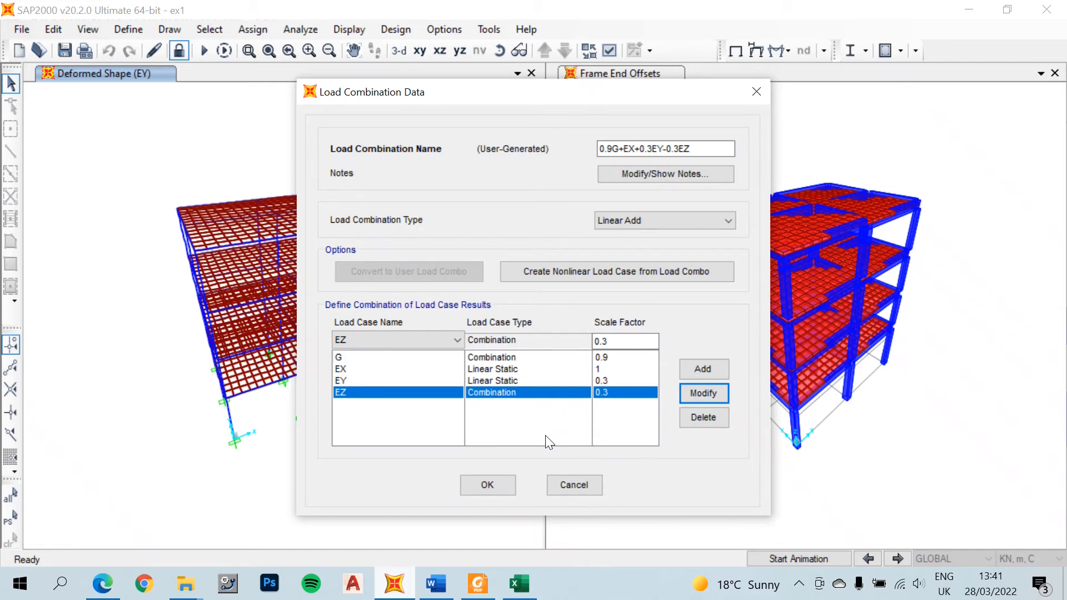
{"action": "left_click", "coordinate": [489, 484]}
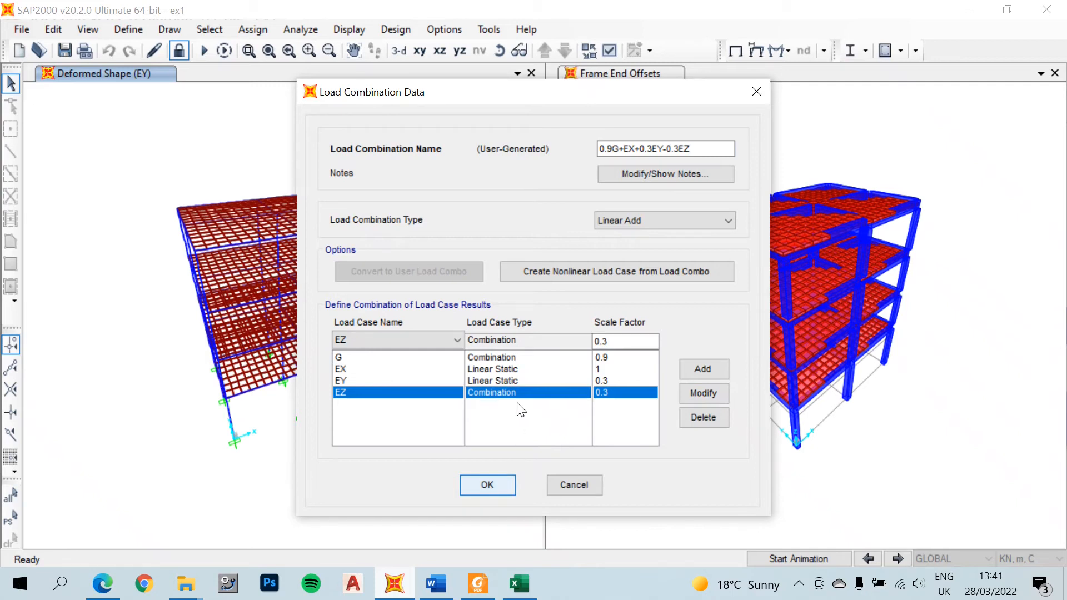
{"action": "left_click", "coordinate": [596, 338]}
{"action": "type", "text": "-"}
{"action": "left_click", "coordinate": [712, 393]}
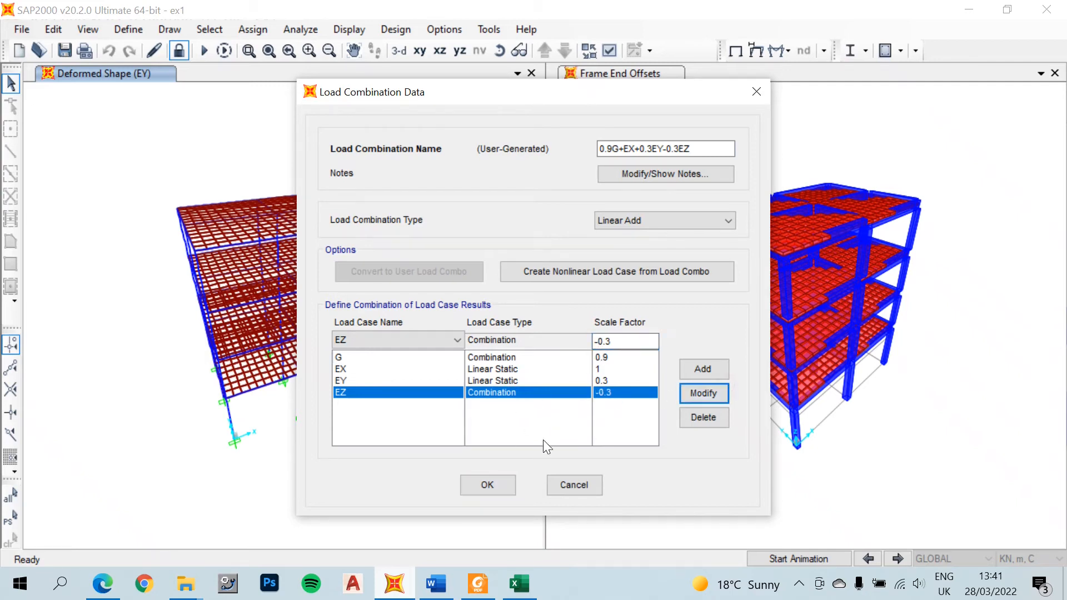
{"action": "left_click", "coordinate": [488, 485]}
Create a copy of the 0.9G+EX+0.3EY-0.3EZ combination and name it 0.9G+EX-0.3EY-0.3EZ.
{"action": "left_click", "coordinate": [481, 286]}
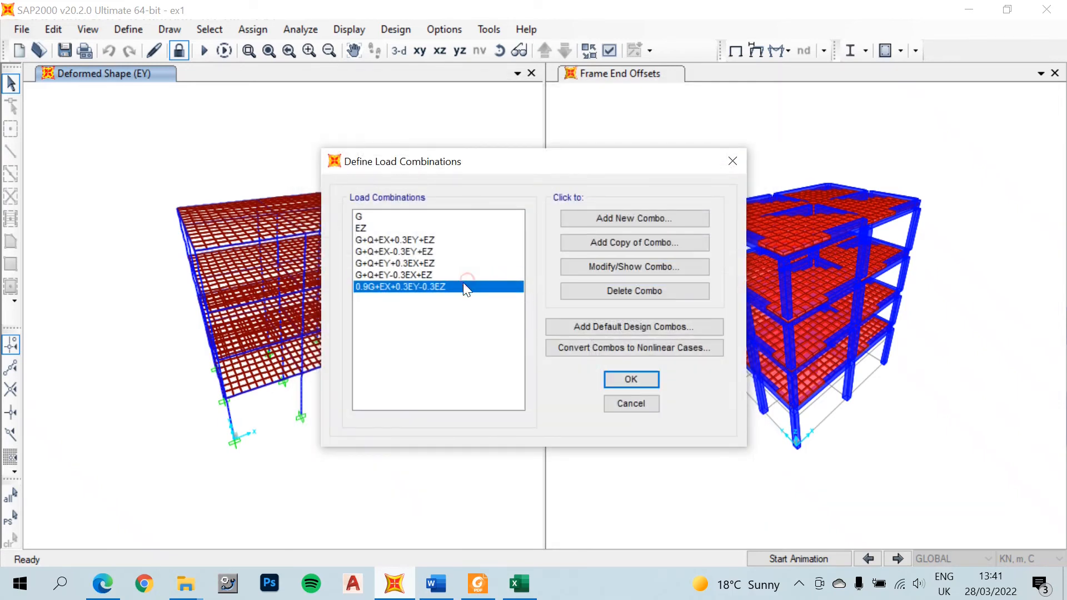
{"action": "left_click", "coordinate": [602, 247]}
{"action": "left_click_drag", "start_coordinate": [644, 148], "coordinate": [545, 153]}
{"action": "type", "text": "G+Q+EX+0.3EY+EZ"}
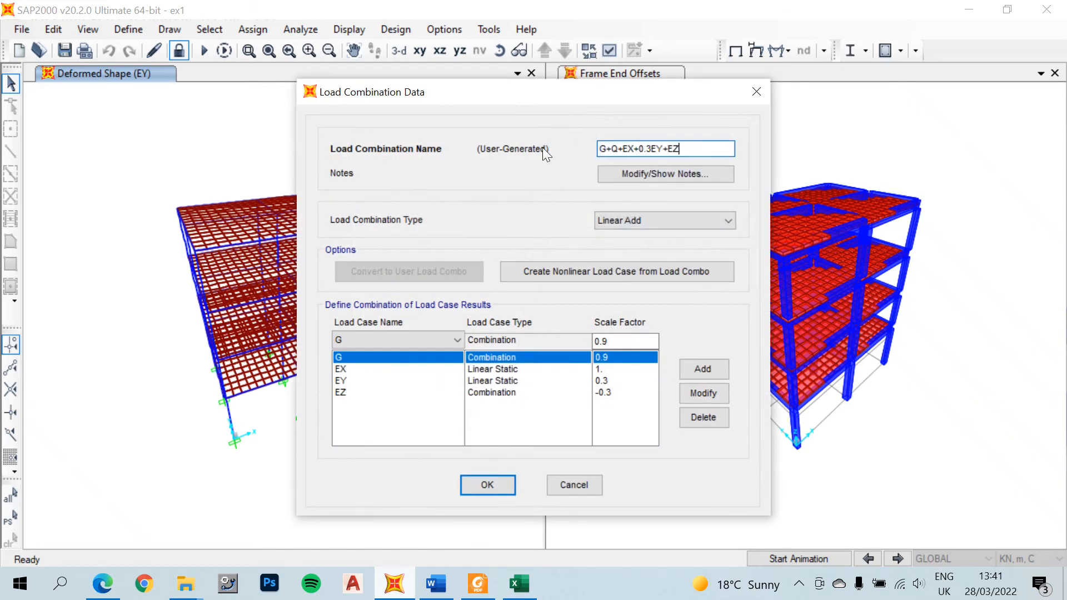
{"action": "left_click", "coordinate": [600, 147]}
{"action": "type", "text": "0.9"}
{"action": "left_click", "coordinate": [652, 147]}
{"action": "key", "text": "BackSpace"}
{"action": "type", "text": "-"}
{"action": "left_click", "coordinate": [679, 147]}
{"action": "key", "text": "BackSpace"}
{"action": "type", "text": "-0.3"}
{"action": "left_click", "coordinate": [633, 149]}
{"action": "key", "text": "BackSpace"}
{"action": "key", "text": "BackSpace"}
Set the EY scale factor to -0.3 in the 0.9G+EX-0.3EY-0.3EZ combination, then save it and accept the load combination definitions.
{"action": "left_click", "coordinate": [538, 383]}
{"action": "left_click", "coordinate": [598, 346]}
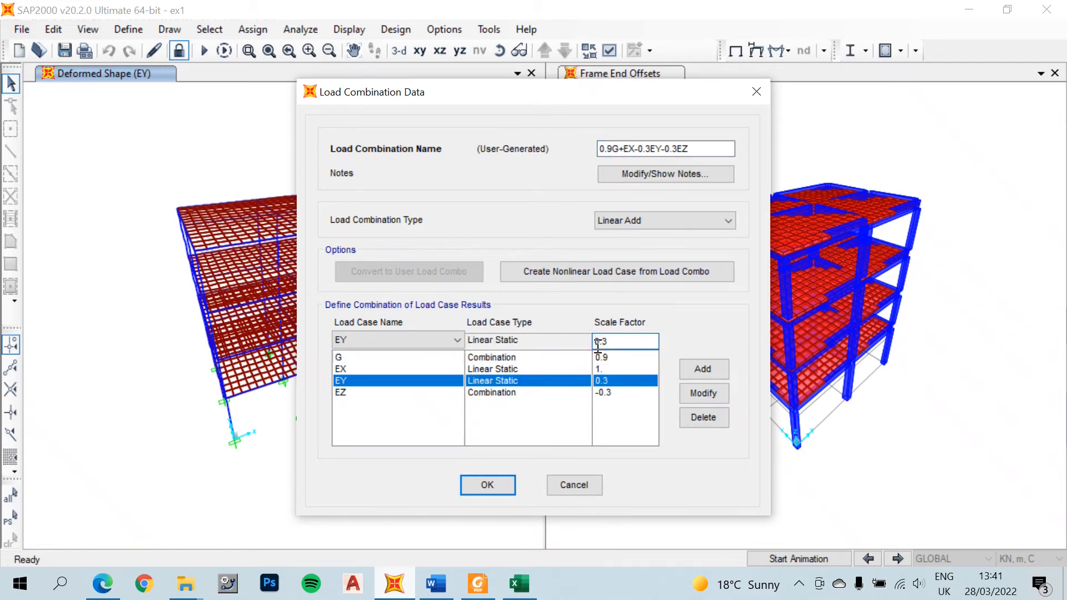
{"action": "type", "text": "-"}
{"action": "left_click", "coordinate": [709, 390]}
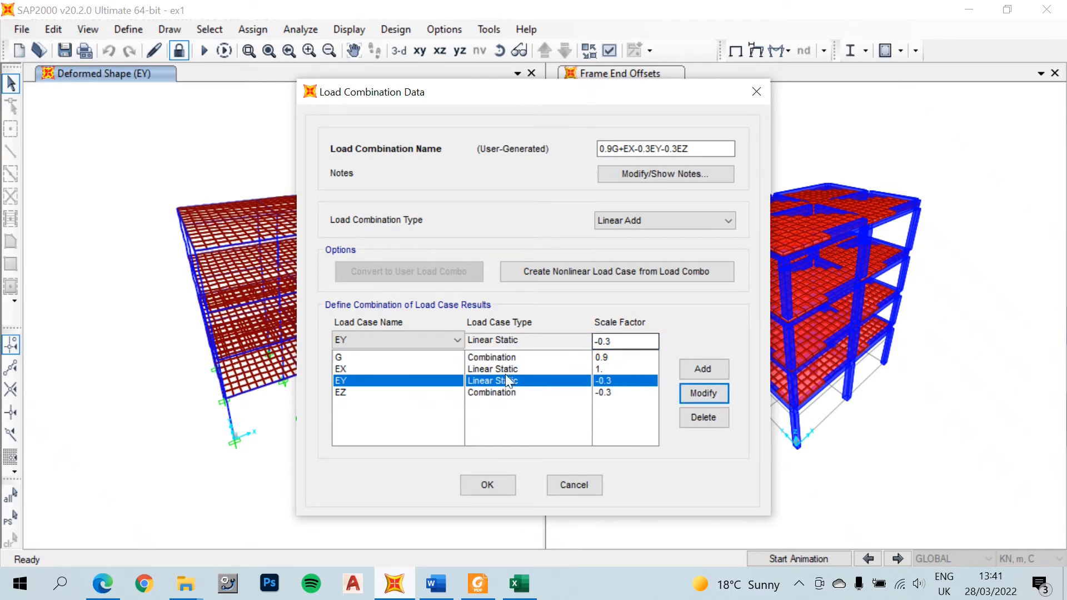
{"action": "left_click", "coordinate": [489, 485]}
{"action": "left_click", "coordinate": [618, 379]}
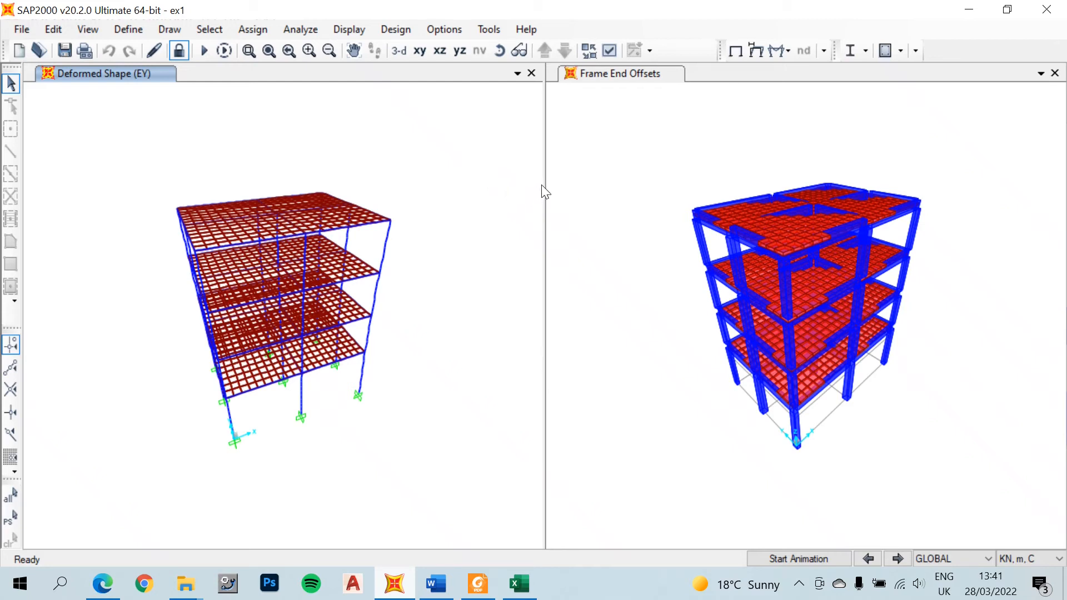
Widen the EY deformed shape view and switch it to the undeformed model.
{"action": "left_click_drag", "start_coordinate": [545, 186], "coordinate": [607, 188]}
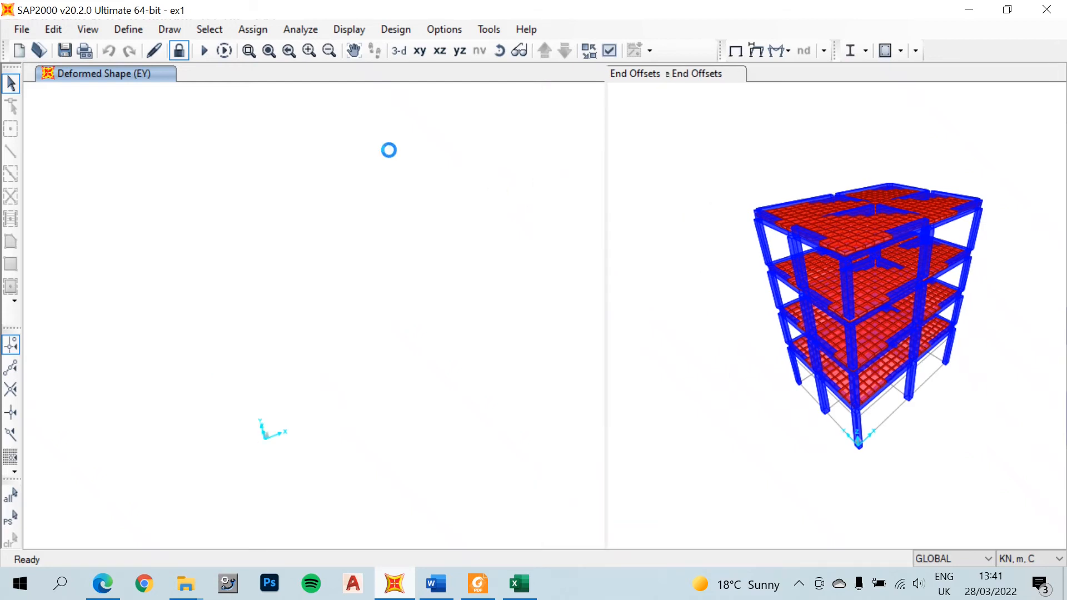
{"action": "left_click", "coordinate": [314, 170]}
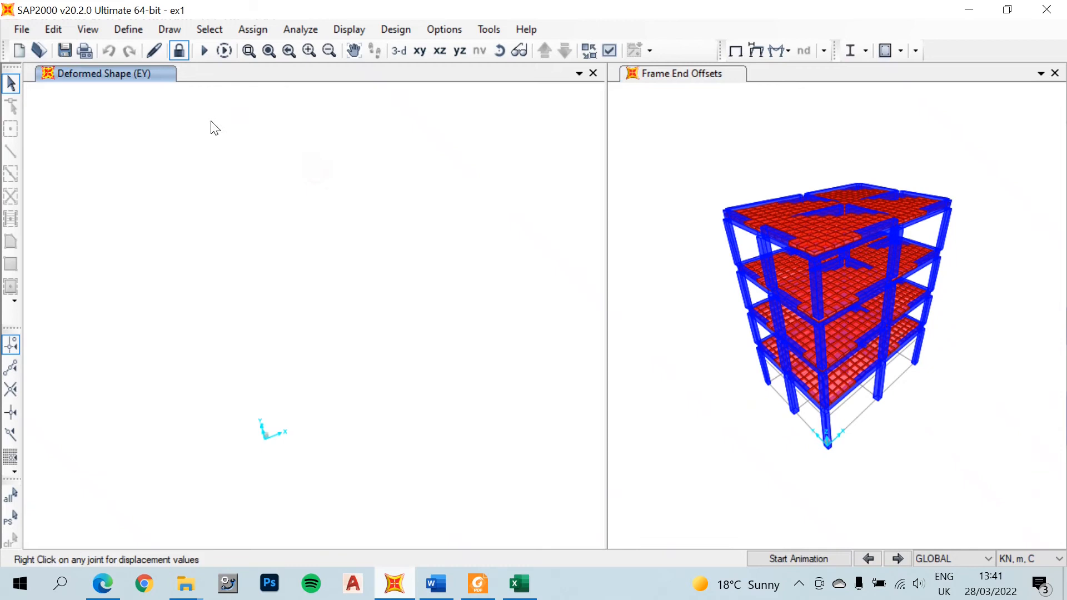
{"action": "left_click", "coordinate": [736, 51]}
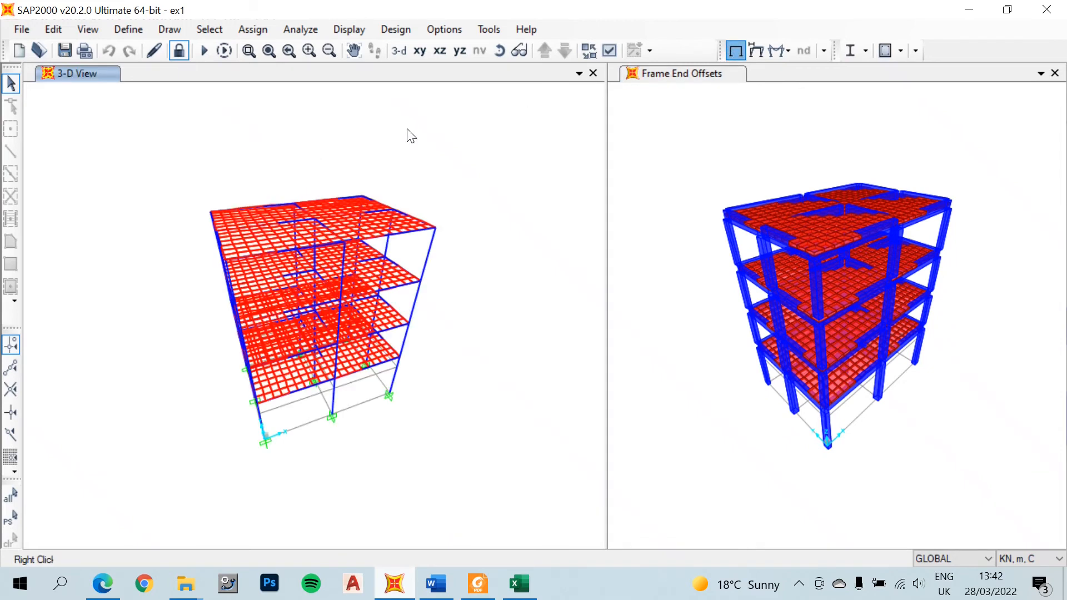
Look through the load cases and combinations available for the deformed shape display, then close it without applying.
{"action": "left_click", "coordinate": [759, 55]}
{"action": "left_click", "coordinate": [606, 52]}
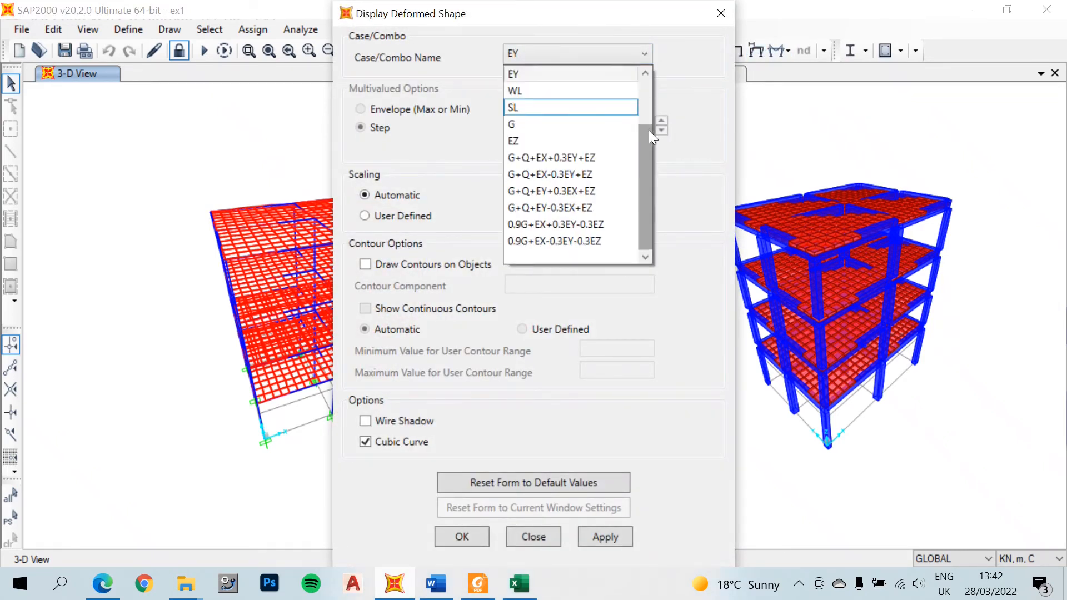
{"action": "left_click_drag", "start_coordinate": [649, 130], "coordinate": [659, 69]}
{"action": "left_click", "coordinate": [721, 14]}
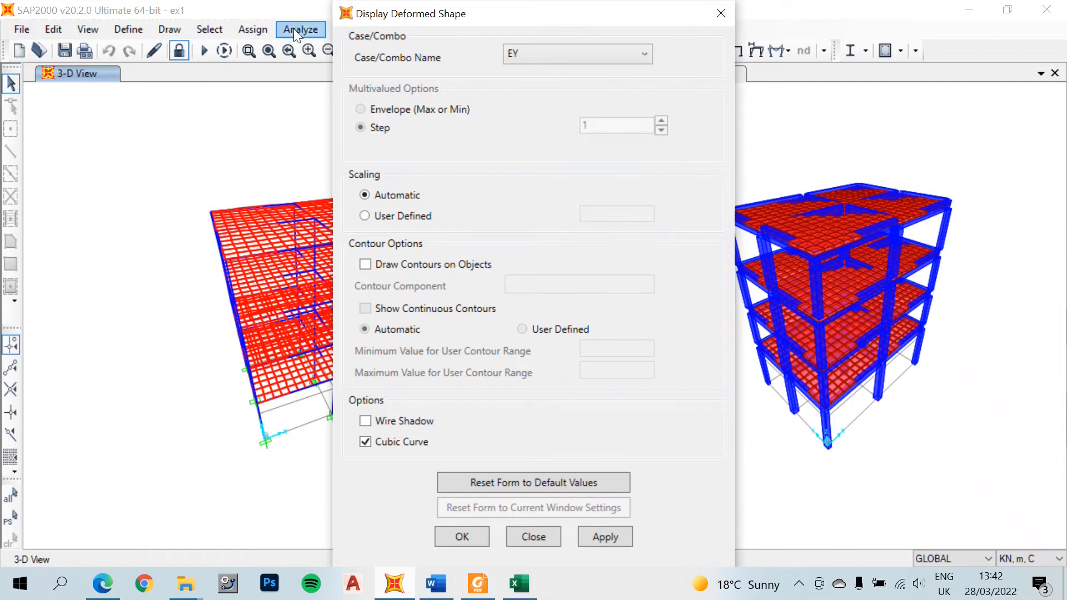
Create a new linear-add load combination and name it G+Q.
{"action": "left_click", "coordinate": [721, 14]}
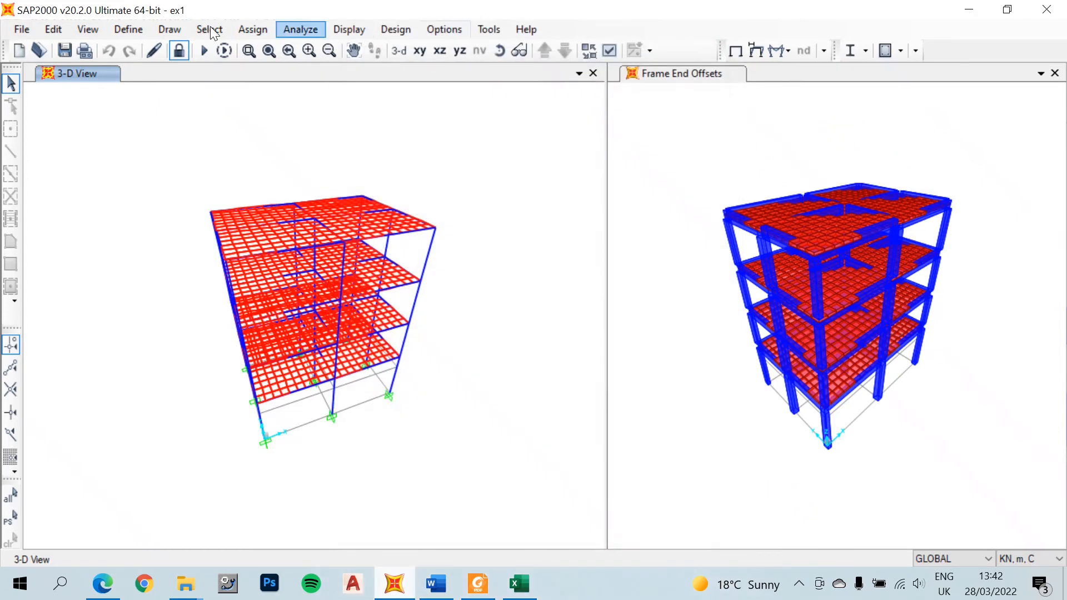
{"action": "left_click", "coordinate": [129, 29]}
{"action": "left_click", "coordinate": [211, 345]}
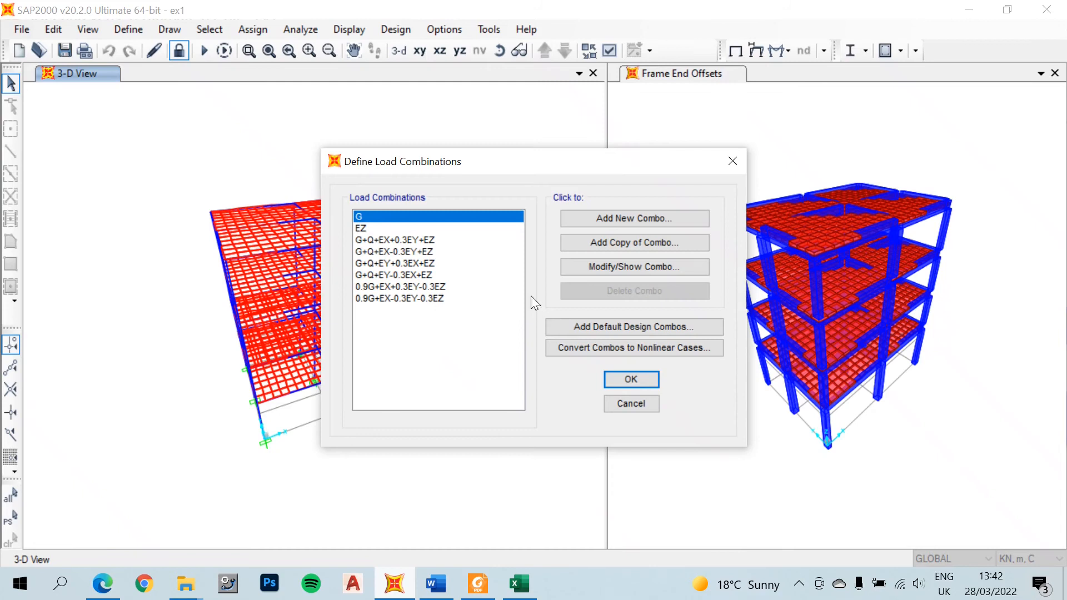
{"action": "left_click", "coordinate": [598, 222]}
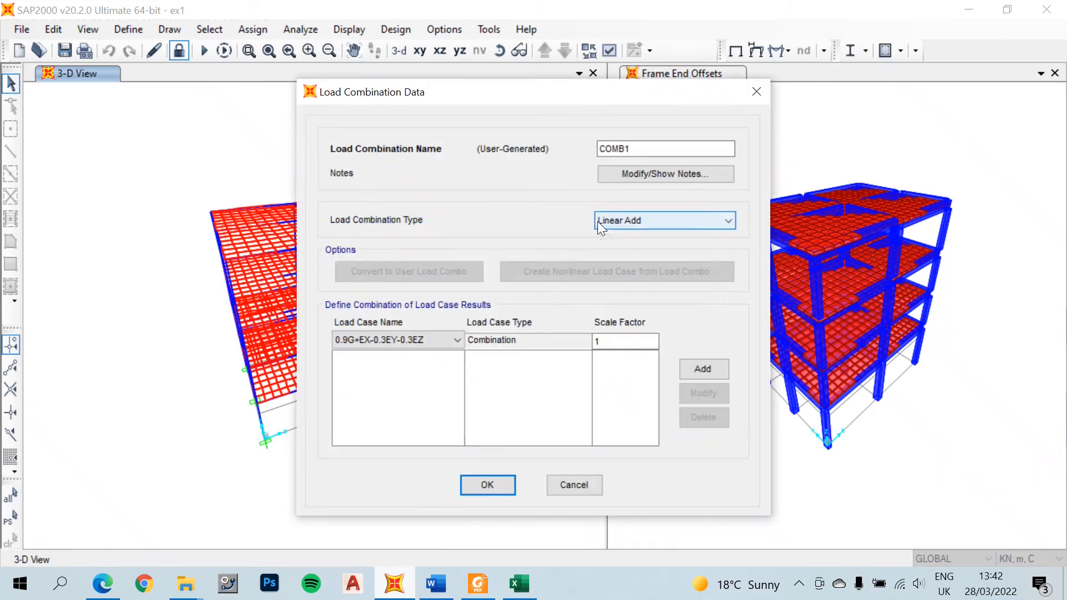
{"action": "type", "text": "G"}
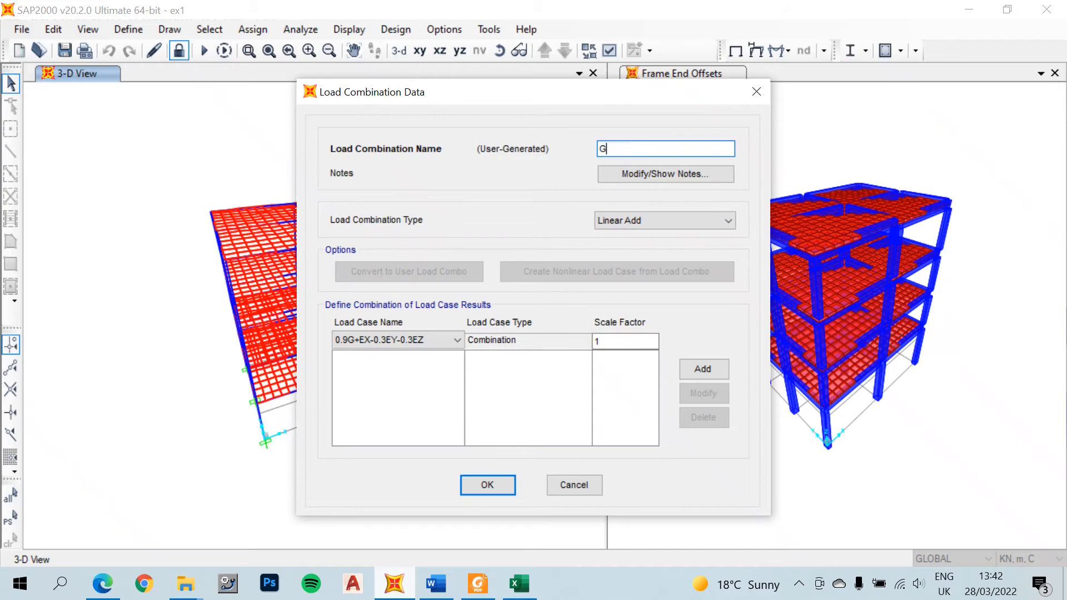
{"action": "type", "text": "+Q"}
Add G and Live with scale factor 1 to the G+Q combination, then save it and accept the load combination definitions.
{"action": "left_click", "coordinate": [452, 338]}
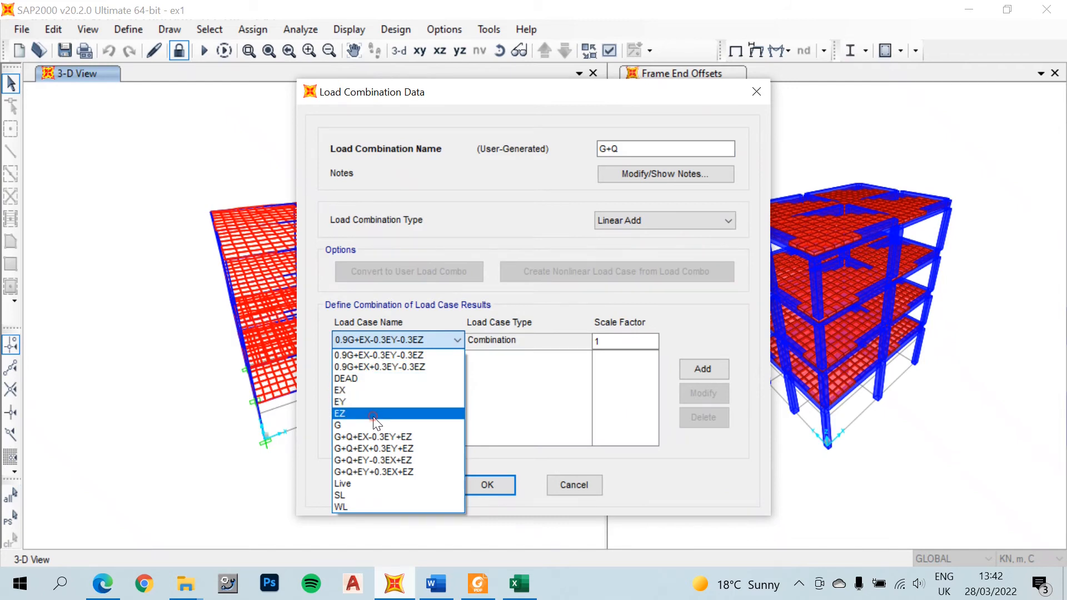
{"action": "left_click", "coordinate": [373, 424]}
{"action": "left_click", "coordinate": [702, 368]}
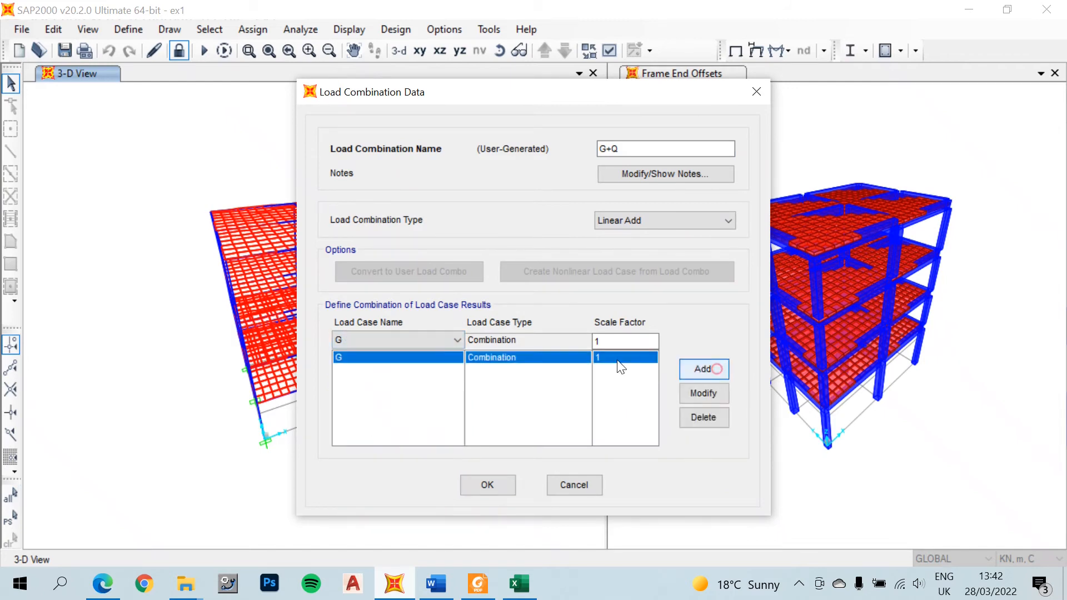
{"action": "left_click", "coordinate": [402, 338]}
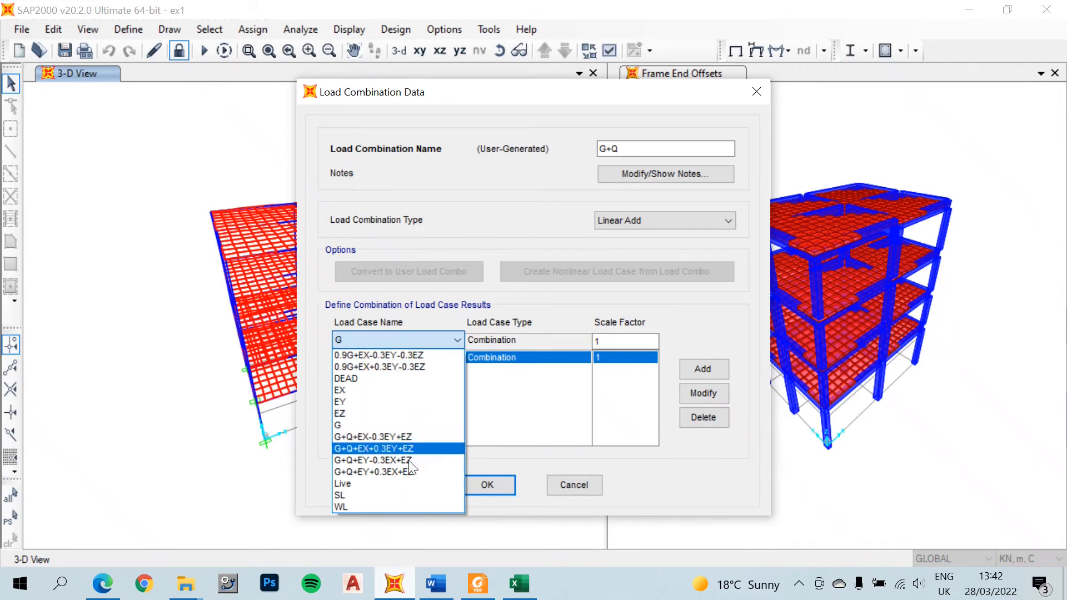
{"action": "left_click", "coordinate": [394, 485]}
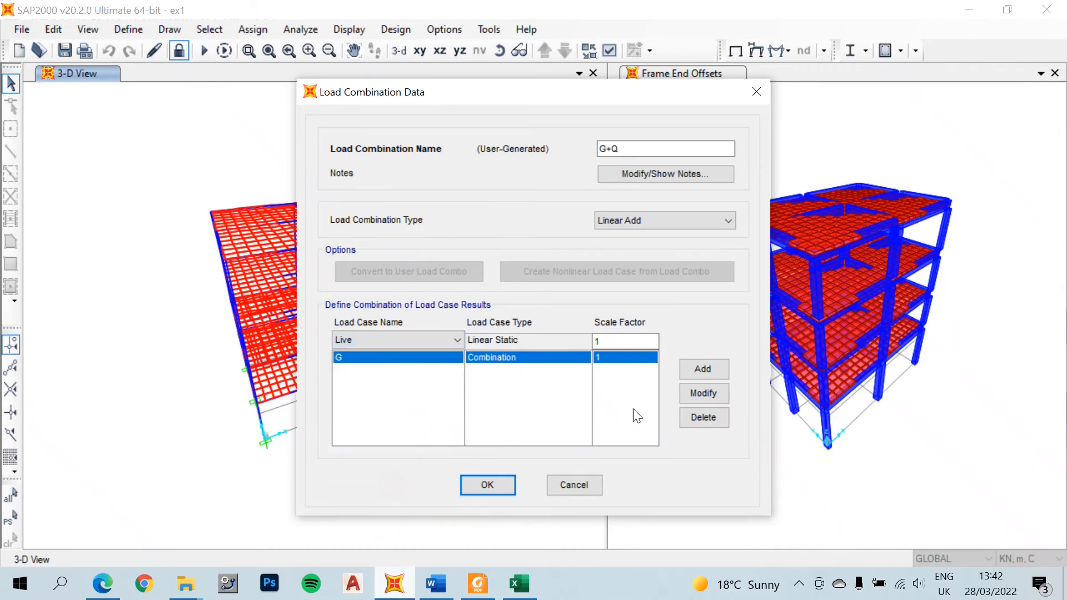
{"action": "left_click", "coordinate": [702, 368]}
{"action": "left_click", "coordinate": [489, 497]}
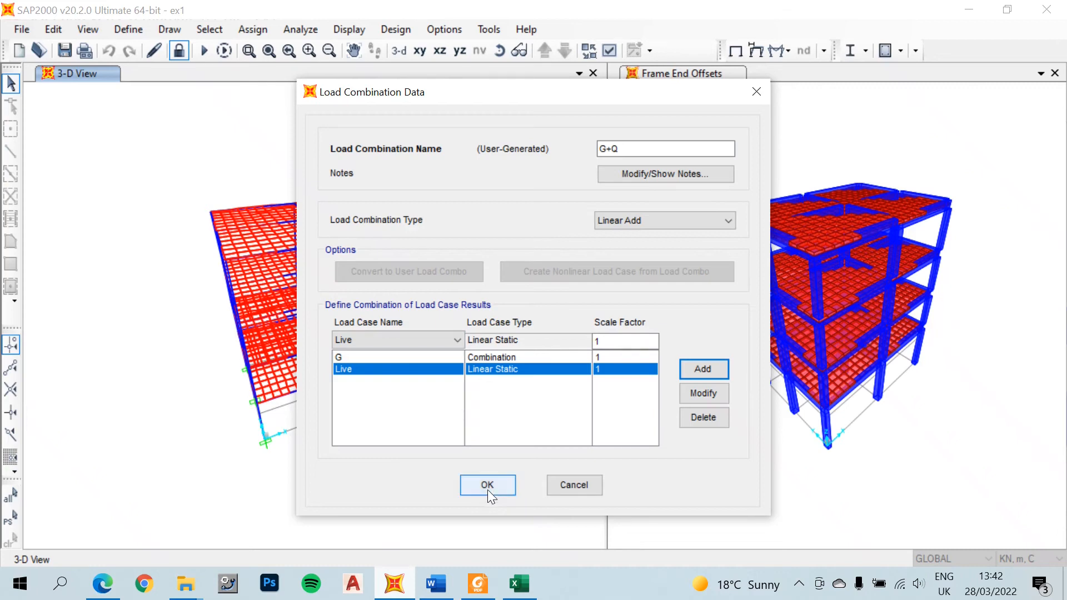
{"action": "left_click", "coordinate": [621, 378]}
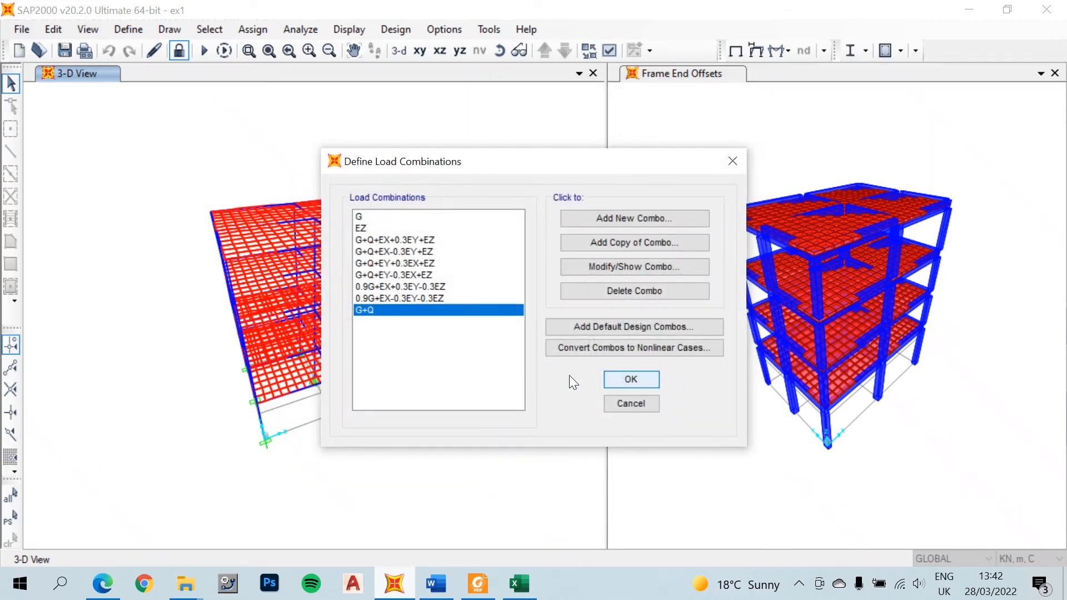
{"action": "left_click", "coordinate": [629, 376]}
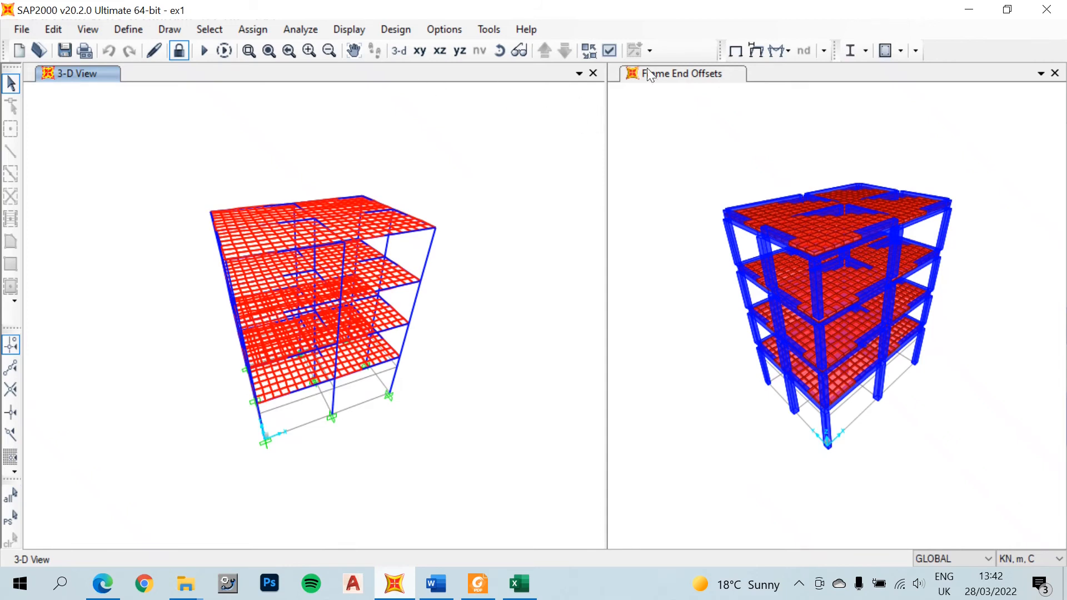
Choose the G+Q combination as the case for the deformed shape display.
{"action": "left_click", "coordinate": [755, 51]}
{"action": "left_click", "coordinate": [564, 58]}
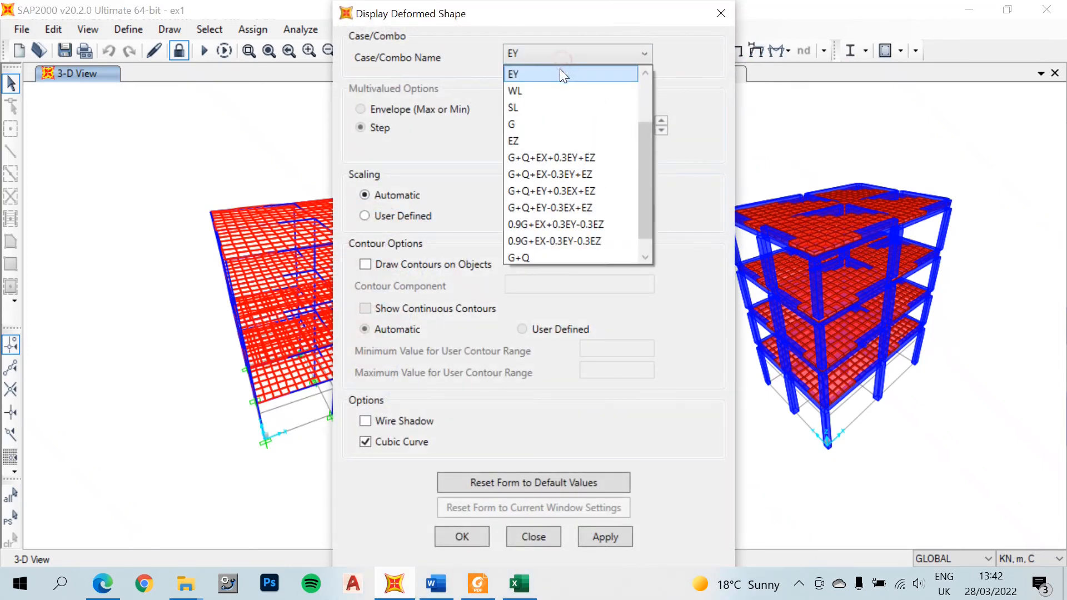
{"action": "scroll", "coordinate": [557, 249], "scroll_direction": "down", "scroll_amount": 1}
{"action": "left_click", "coordinate": [556, 252]}
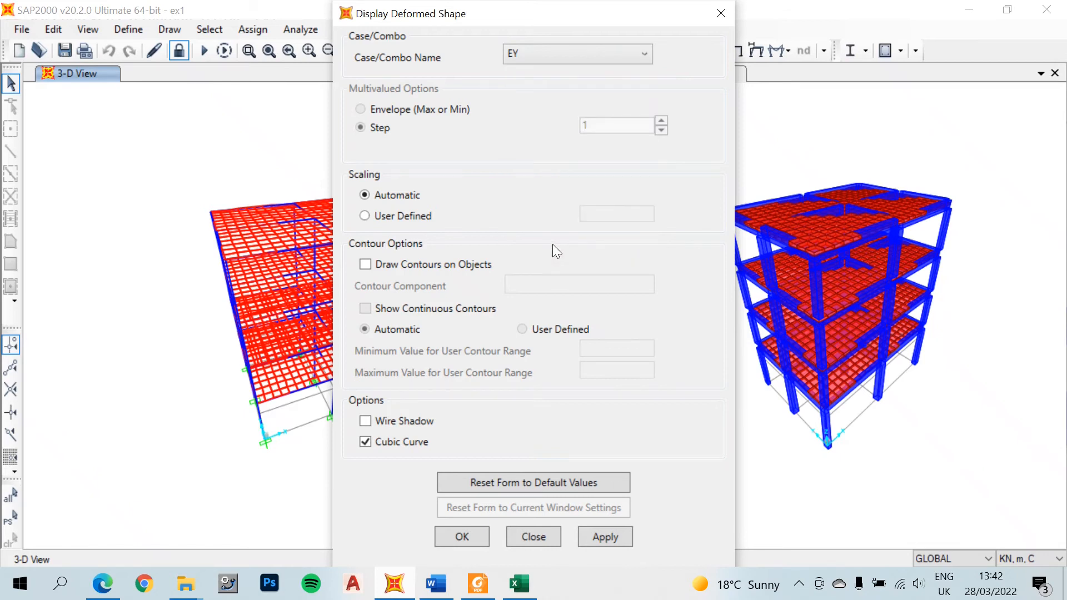
{"action": "left_click", "coordinate": [529, 56]}
{"action": "scroll", "coordinate": [543, 257], "scroll_direction": "down", "scroll_amount": 1}
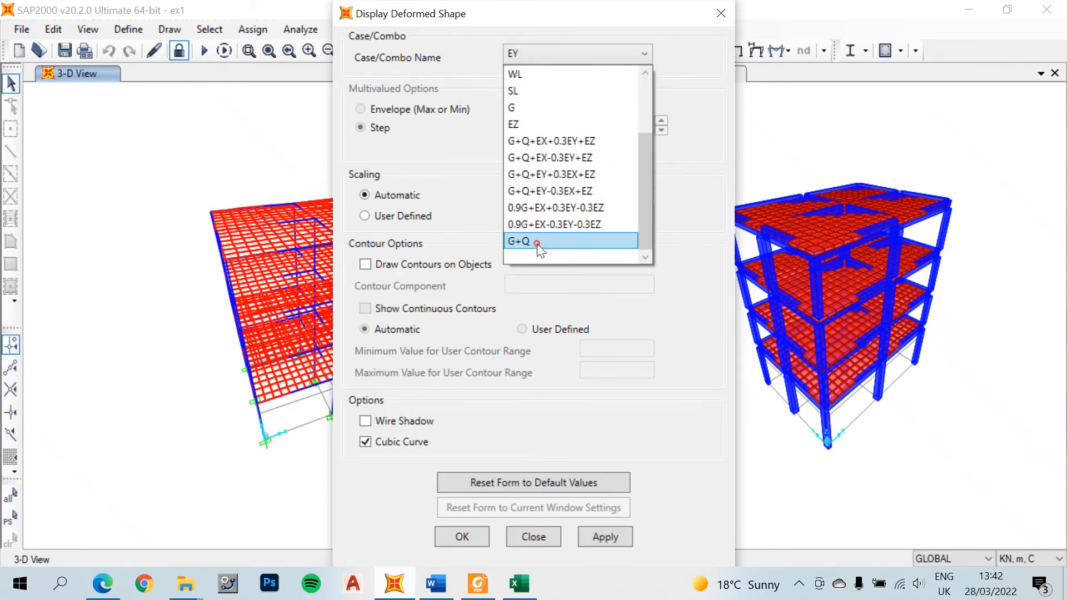
{"action": "left_click", "coordinate": [536, 242]}
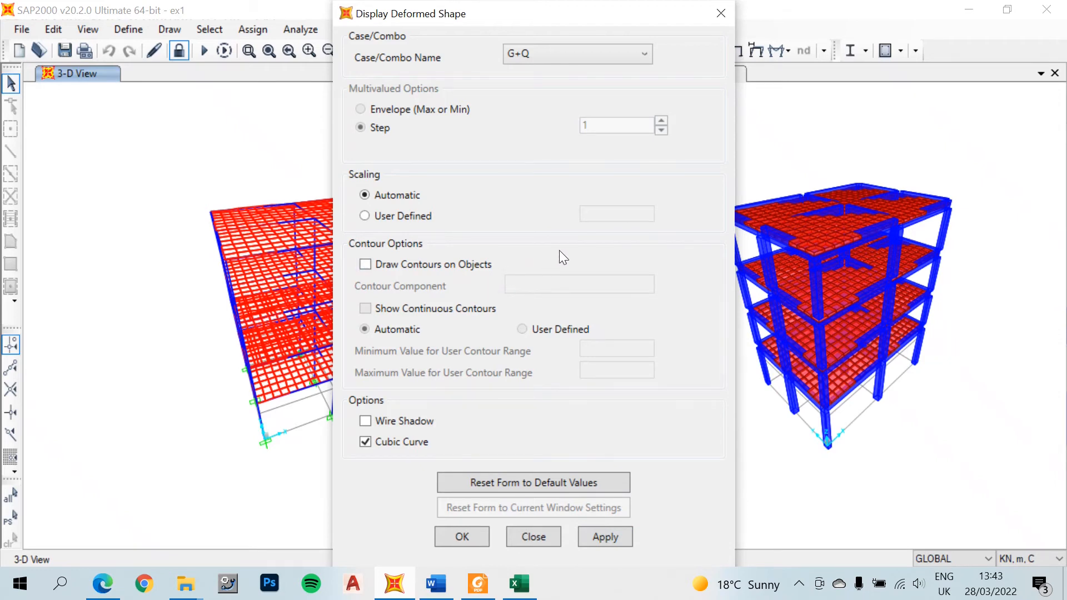
Turn on contours on objects with the Uz component and display the G+Q deformed shape.
{"action": "left_click", "coordinate": [451, 263]}
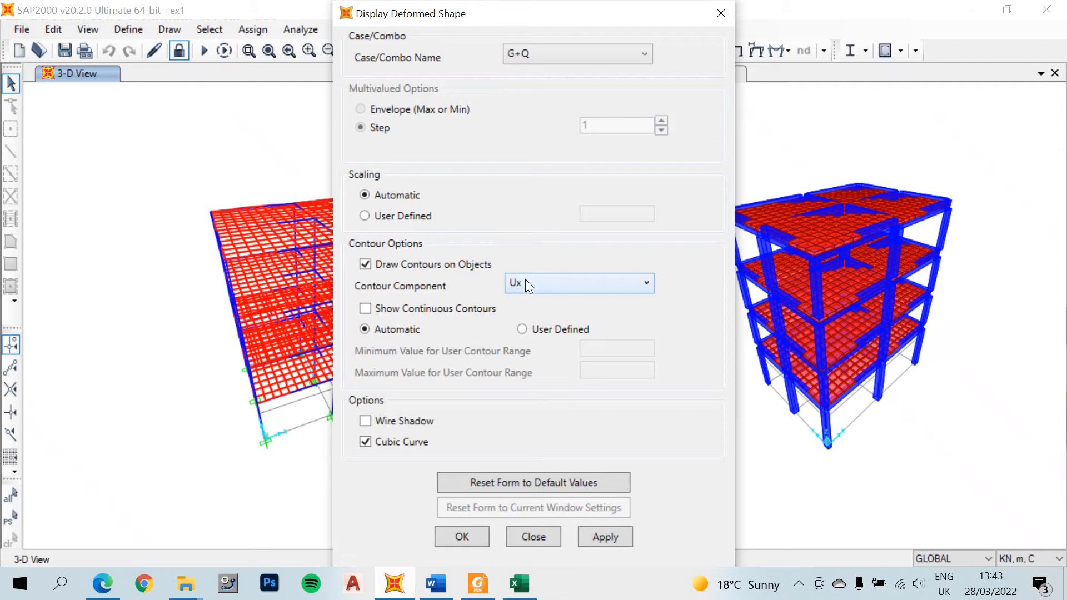
{"action": "left_click", "coordinate": [549, 286]}
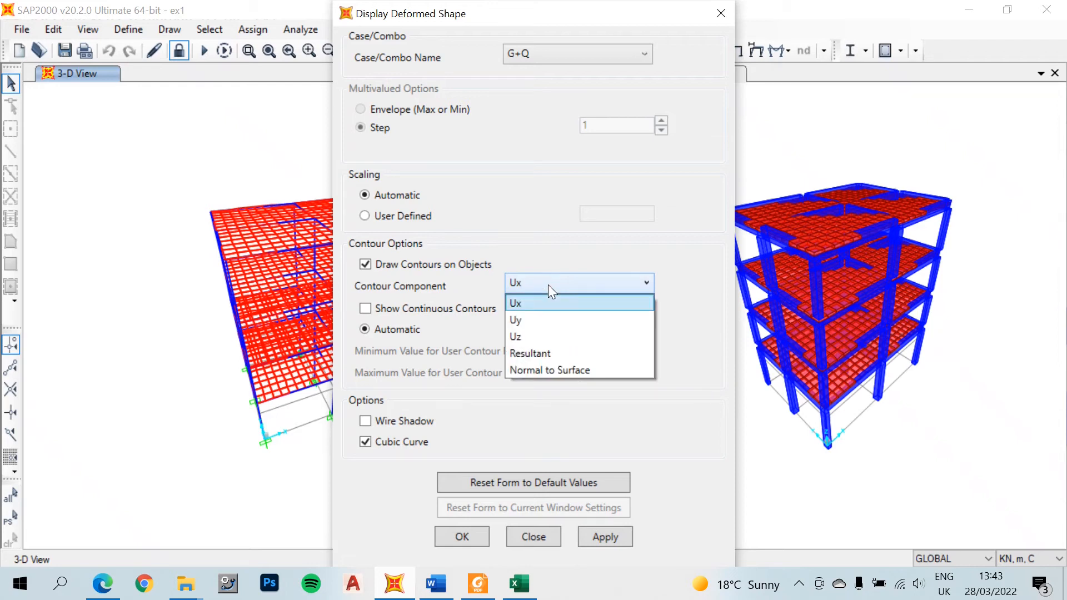
{"action": "left_click", "coordinate": [559, 334]}
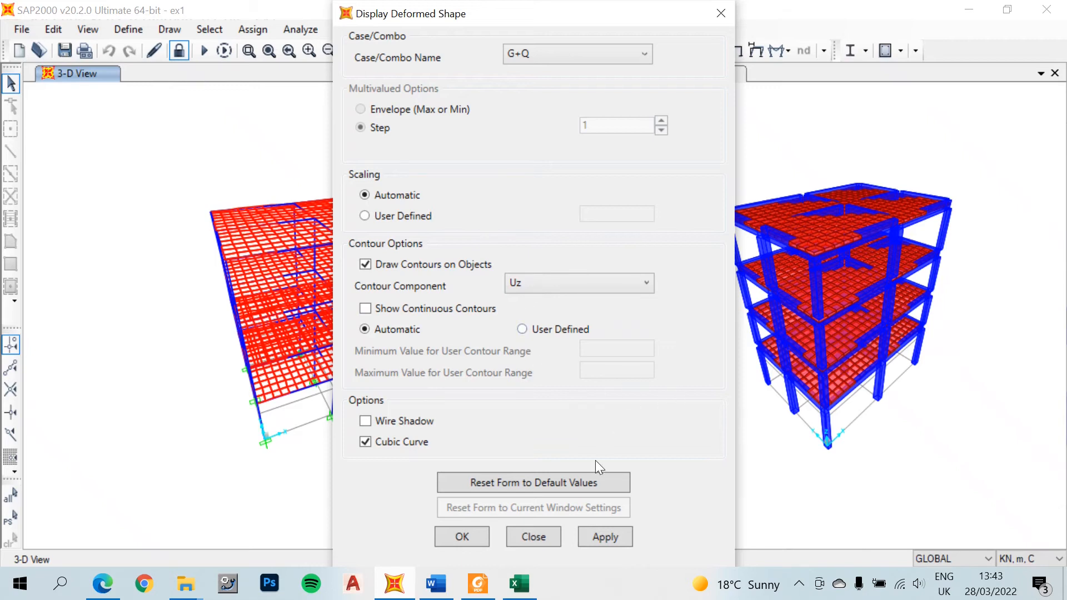
{"action": "left_click", "coordinate": [594, 536]}
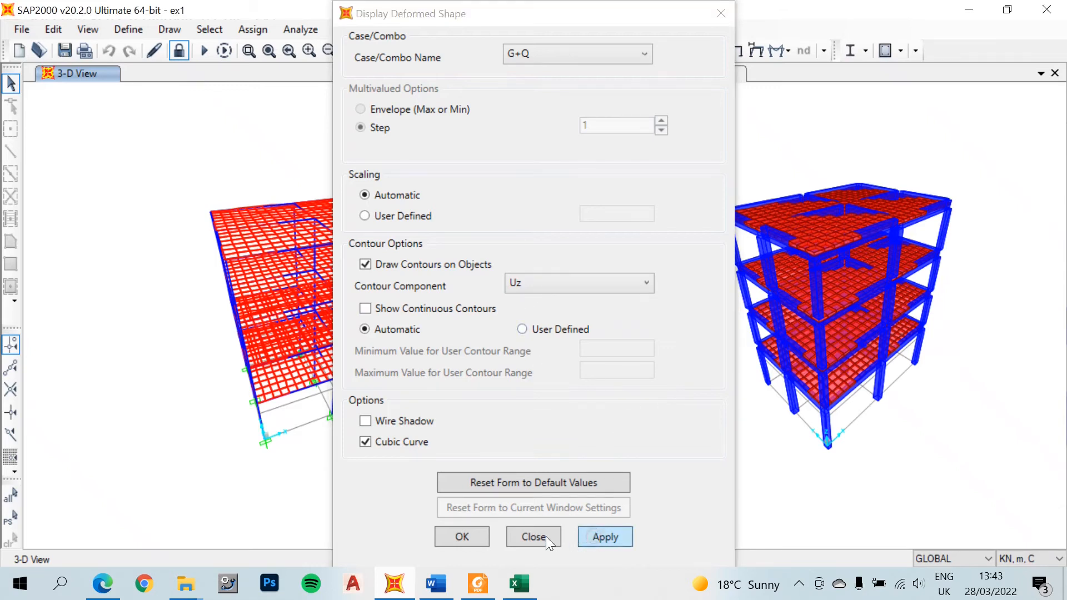
{"action": "left_click", "coordinate": [460, 535]}
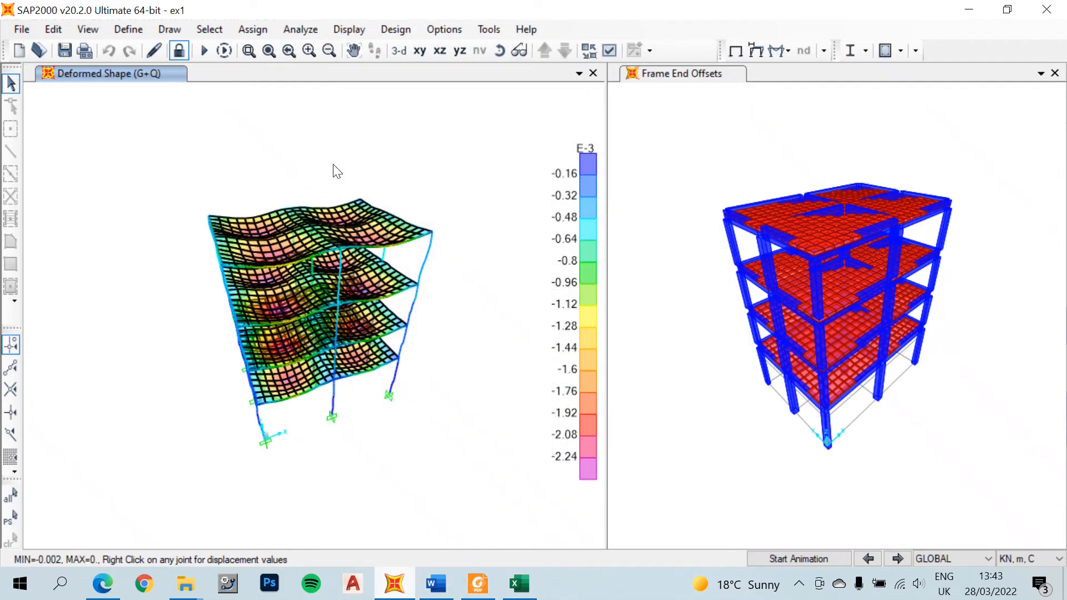
Switch the display units of the G+Q deformed shape to KN, mm, C.
{"action": "middle_click_drag", "start_coordinate": [482, 167], "coordinate": [465, 231], "text": "shift"}
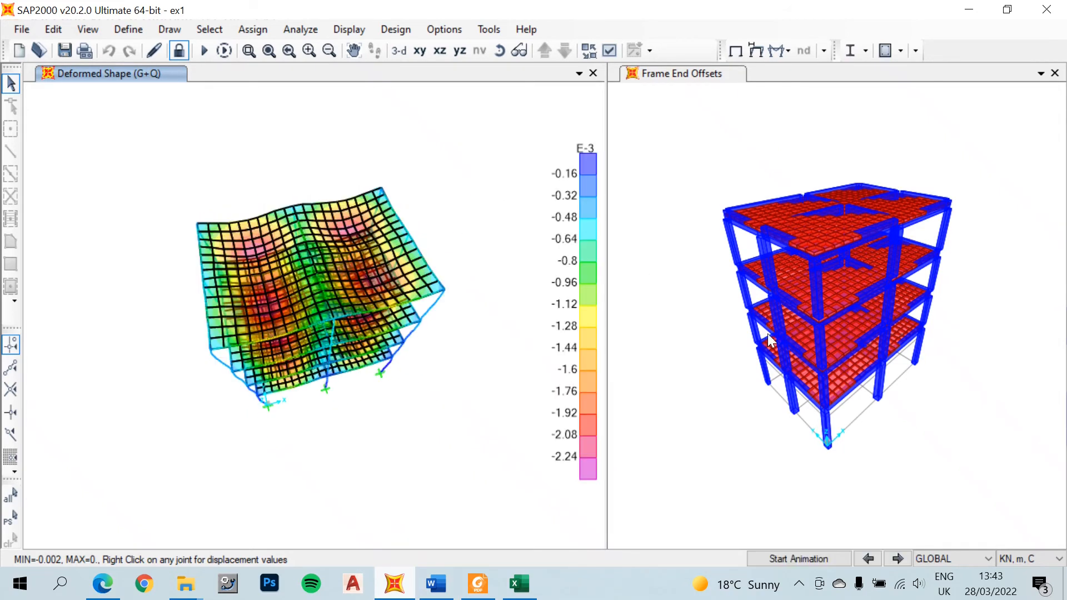
{"action": "left_click", "coordinate": [1022, 560]}
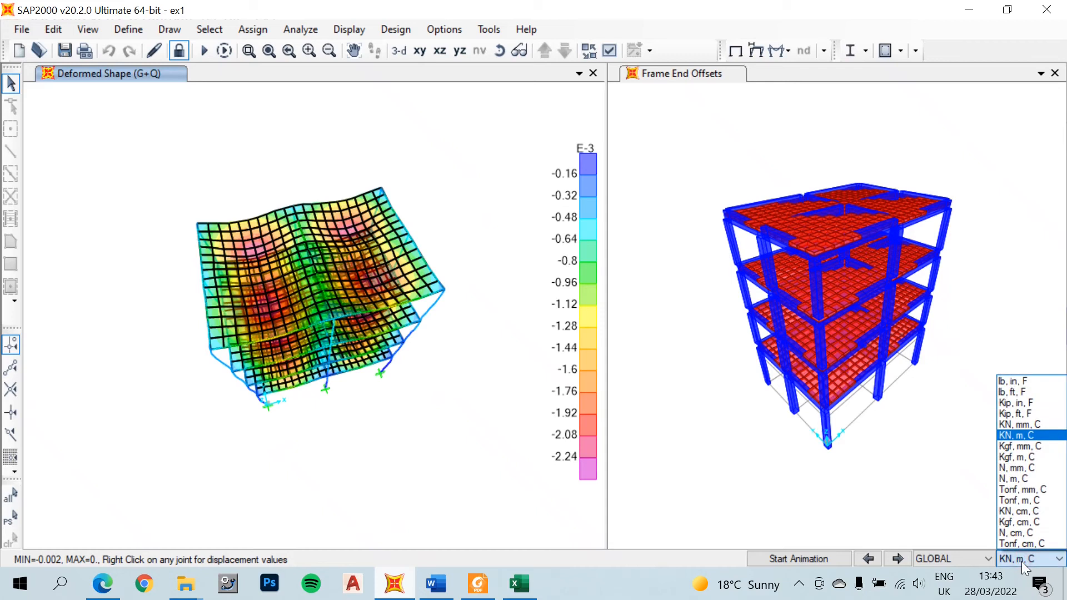
{"action": "left_click", "coordinate": [1031, 426]}
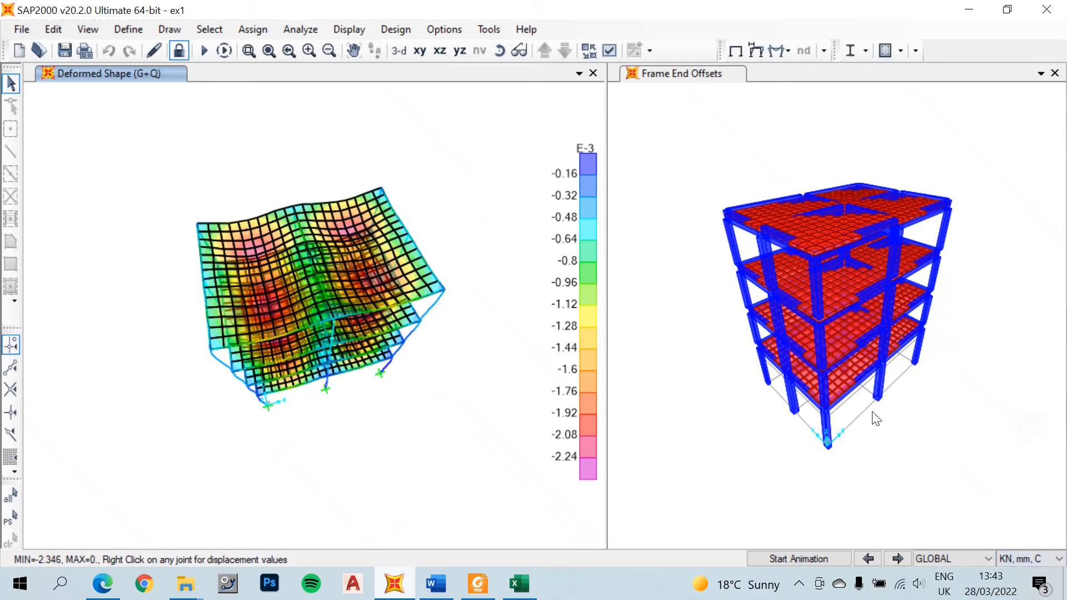
{"action": "left_click", "coordinate": [532, 312]}
{"action": "middle_click_drag", "start_coordinate": [493, 250], "coordinate": [529, 155], "text": "shift"}
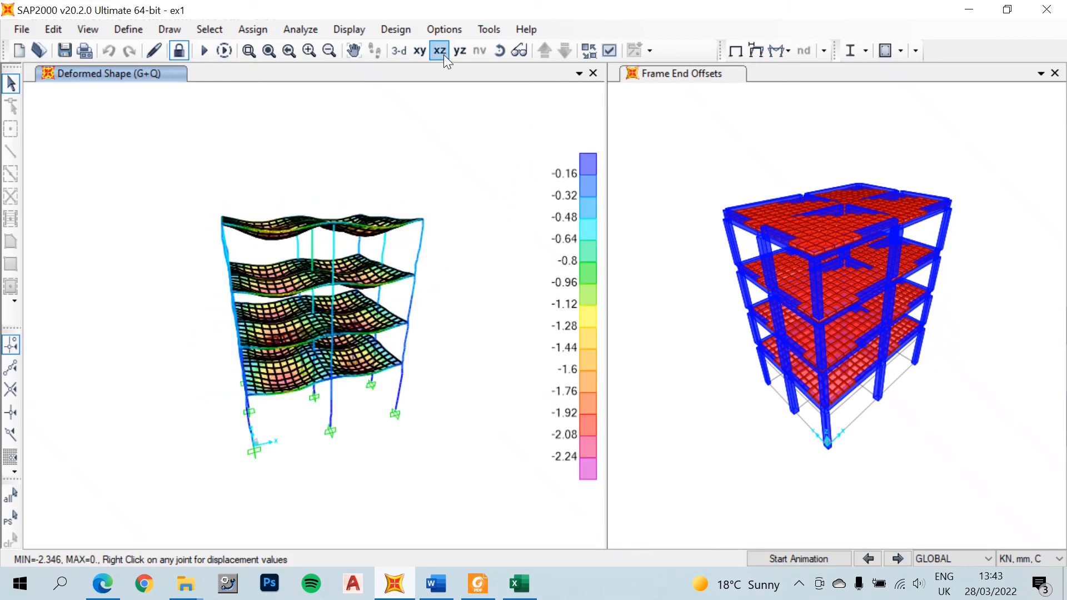
Inspect the joint displacements at the slab panel centres in the XY plan view, then return to the 3-D view.
{"action": "left_click", "coordinate": [425, 52]}
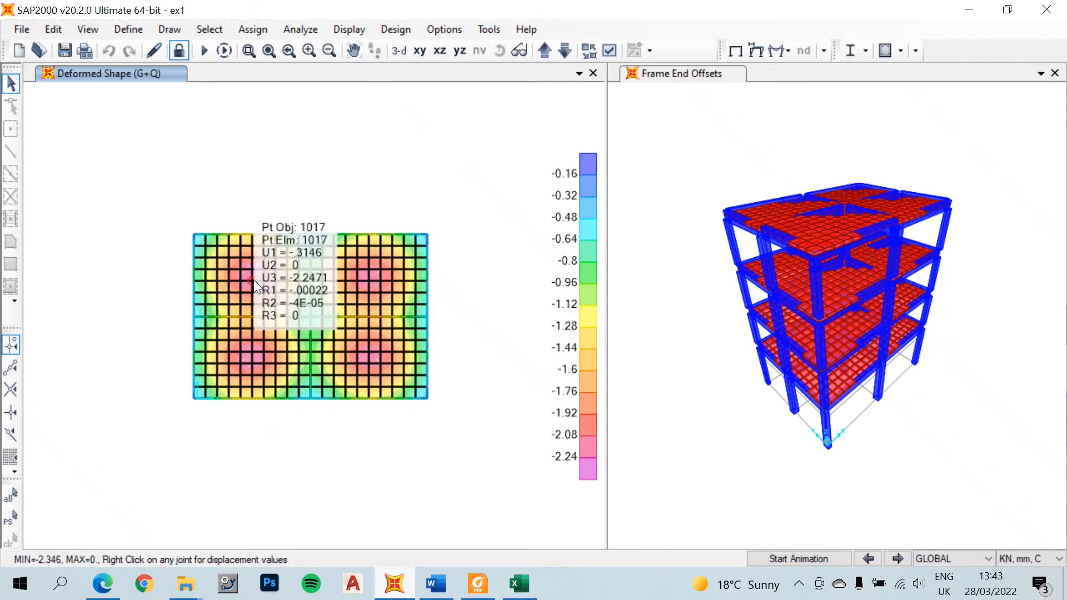
{"action": "mouse_move", "coordinate": [255, 281]}
{"action": "mouse_move", "coordinate": [369, 281]}
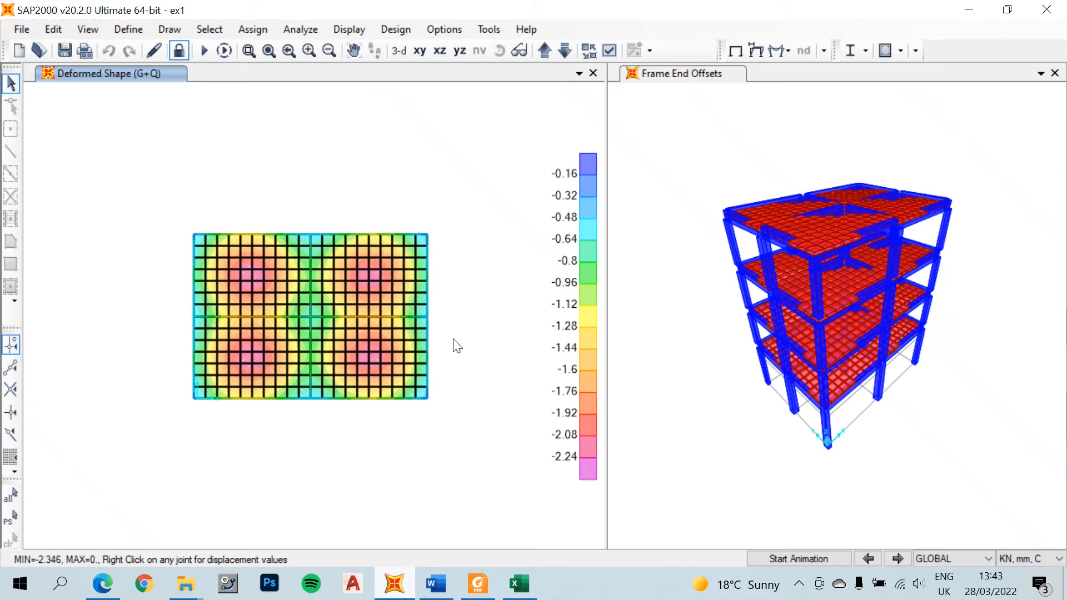
{"action": "mouse_move", "coordinate": [369, 352]}
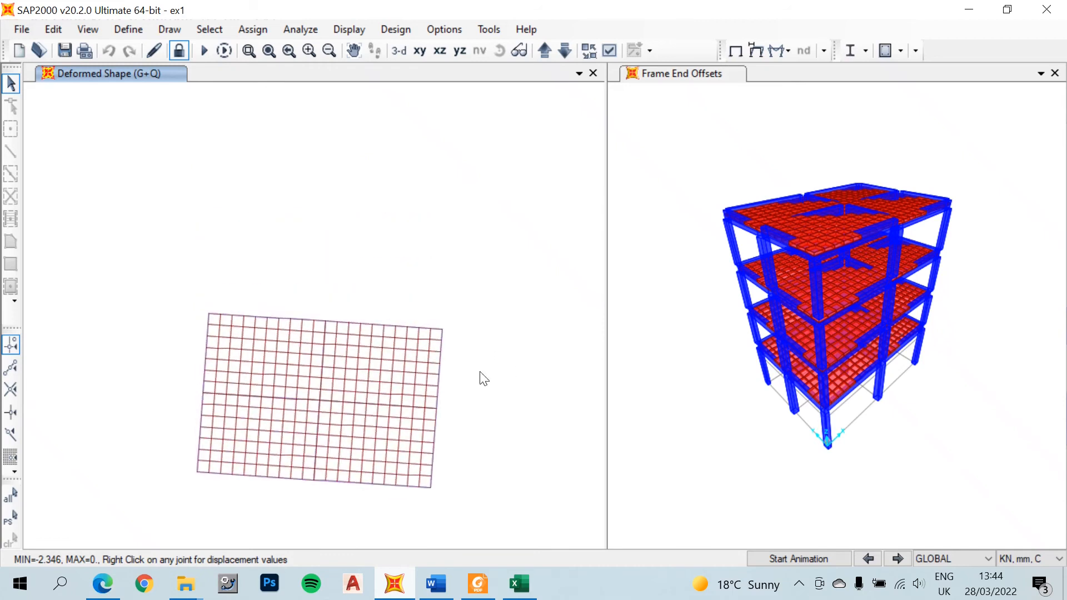
{"action": "left_click", "coordinate": [405, 48]}
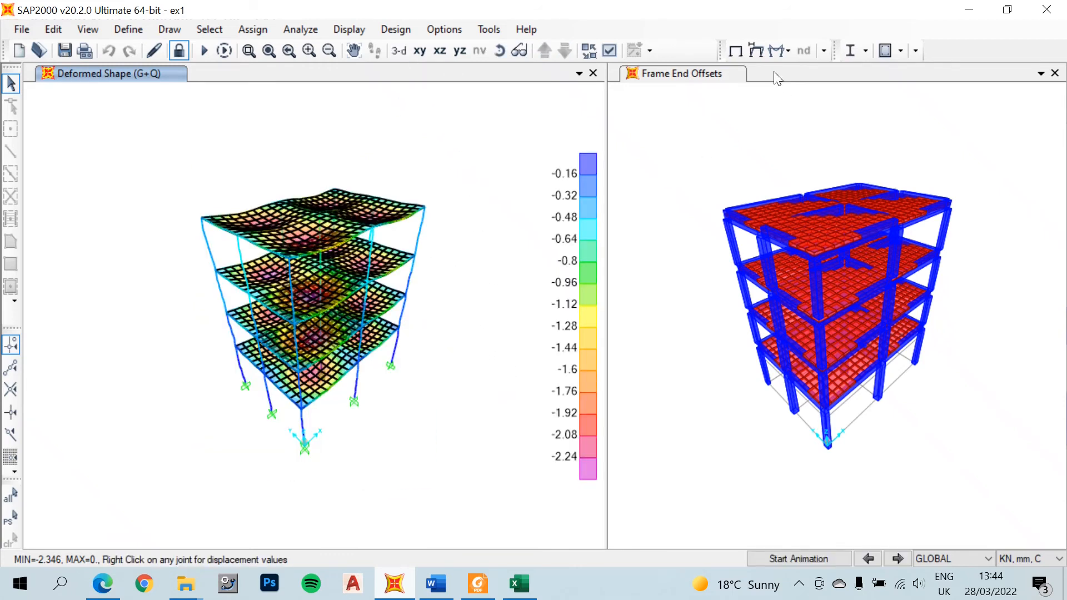
Display the frame Moment 3-3 diagram for the G+Q+EX+0.3EY+EZ combination and show it in the XZ elevation.
{"action": "left_click", "coordinate": [755, 52]}
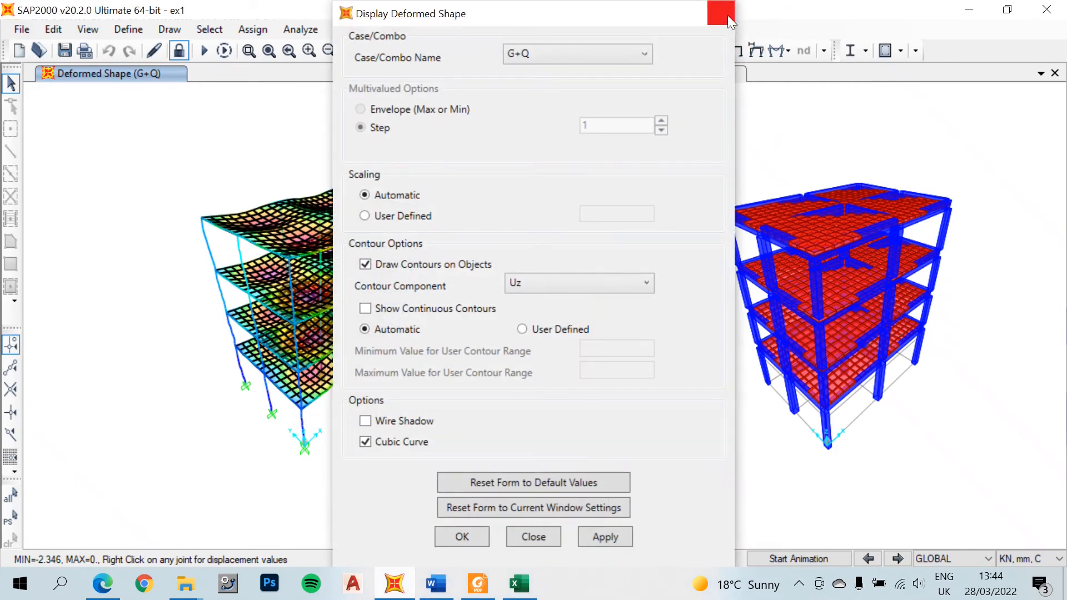
{"action": "left_click", "coordinate": [728, 14]}
{"action": "left_click", "coordinate": [776, 54]}
{"action": "left_click", "coordinate": [801, 105]}
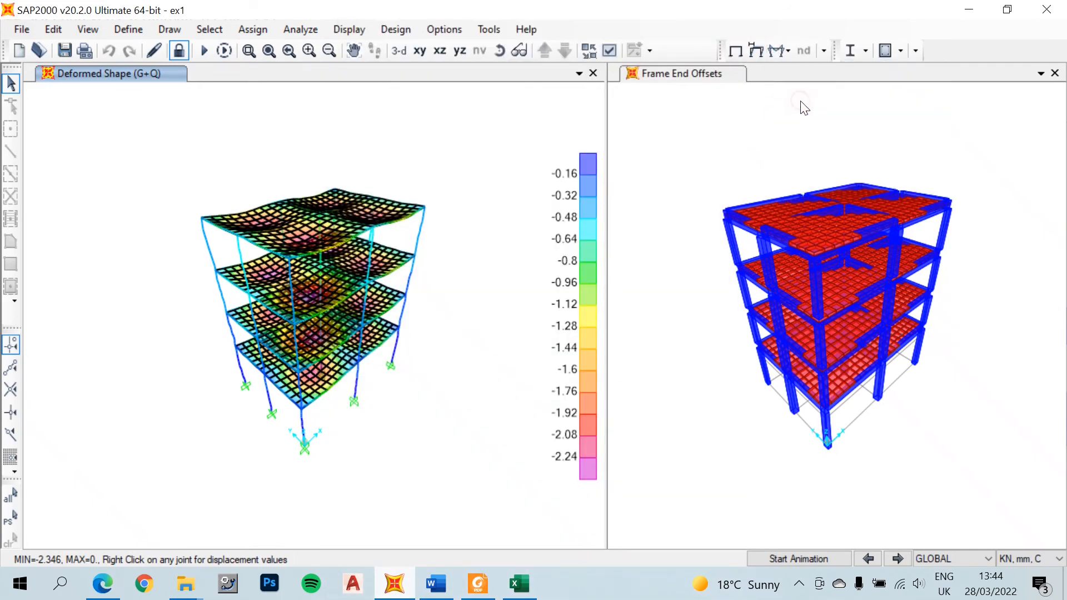
{"action": "left_click", "coordinate": [639, 64]}
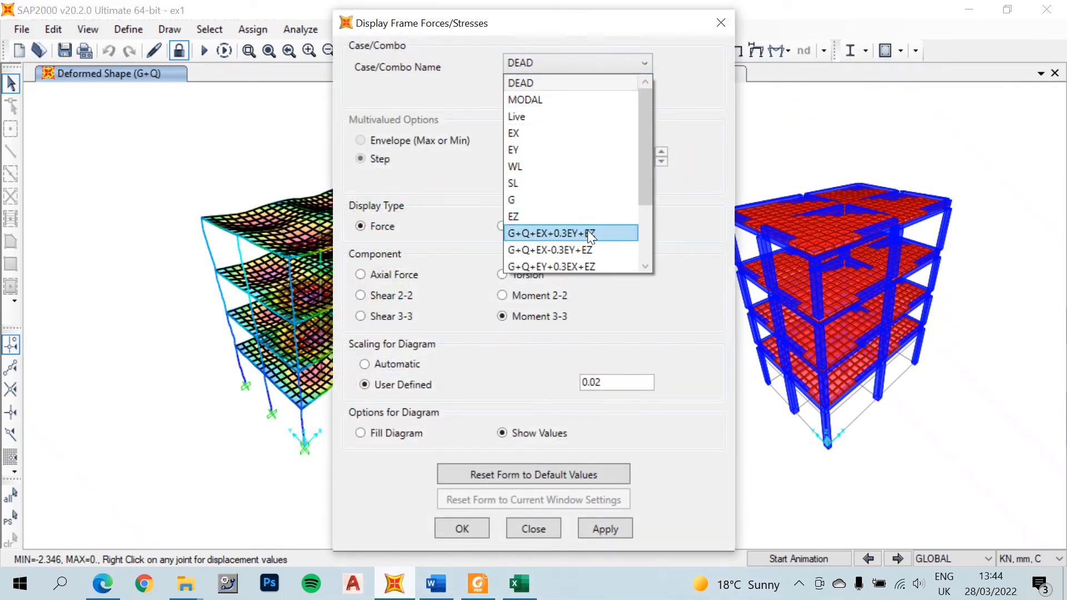
{"action": "left_click", "coordinate": [588, 230]}
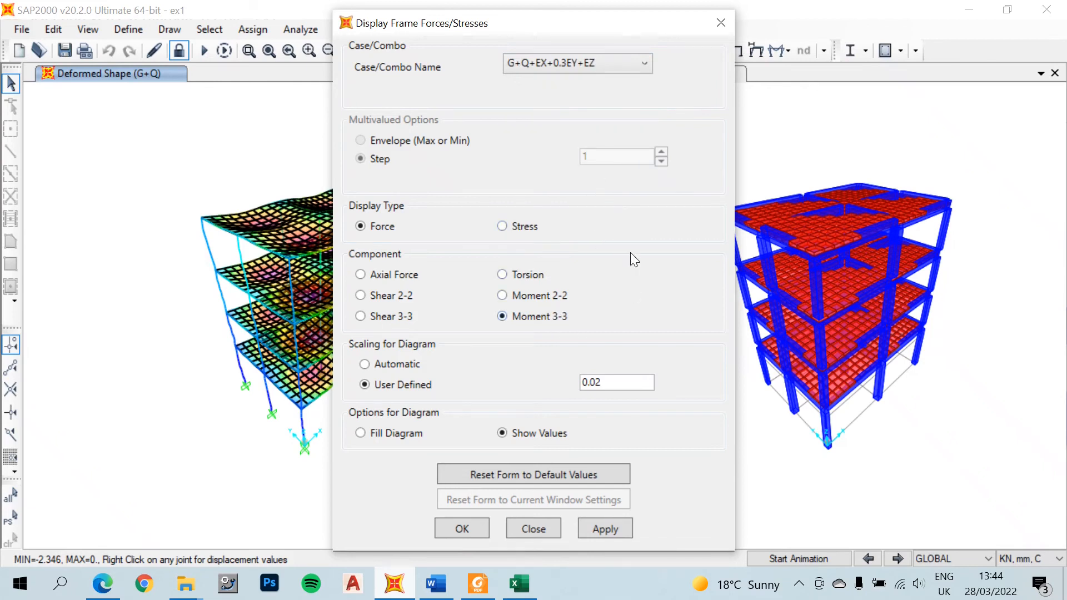
{"action": "left_click_drag", "start_coordinate": [579, 31], "coordinate": [714, 24]}
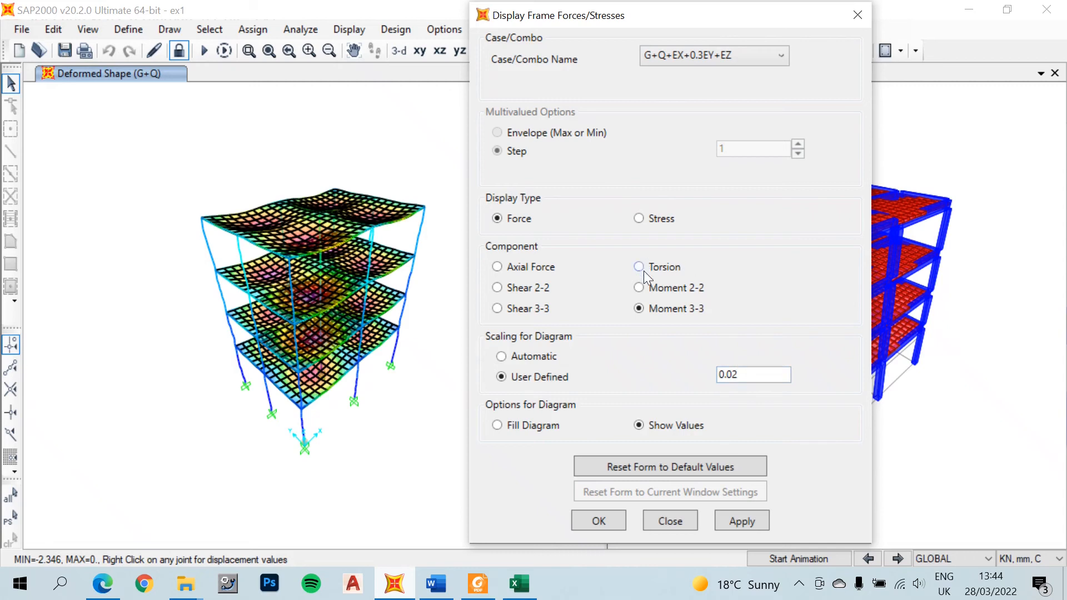
{"action": "left_click", "coordinate": [741, 521]}
{"action": "left_click", "coordinate": [592, 523]}
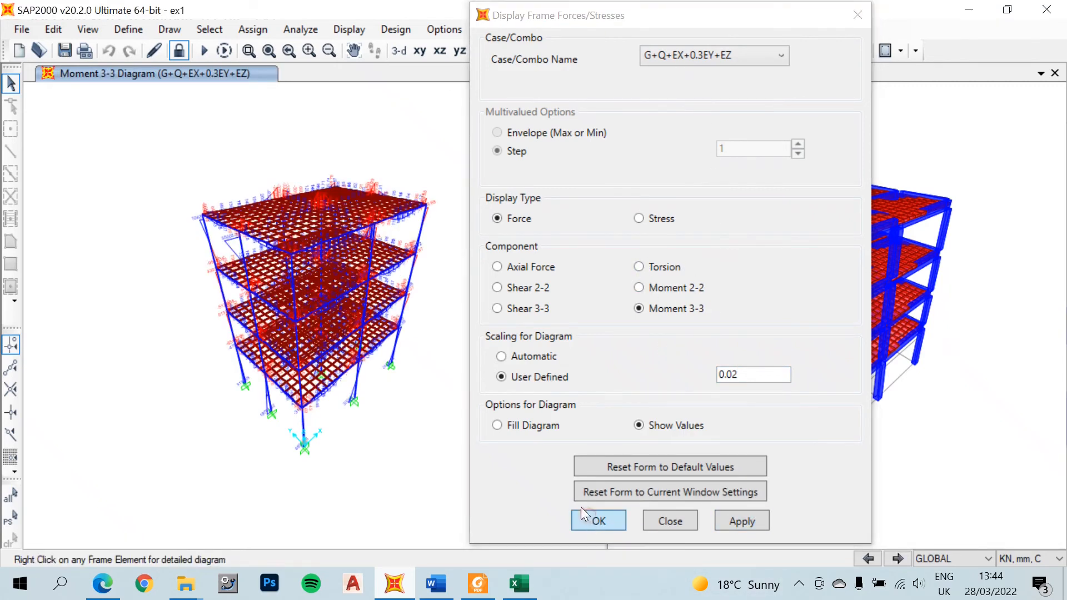
{"action": "left_click", "coordinate": [438, 50]}
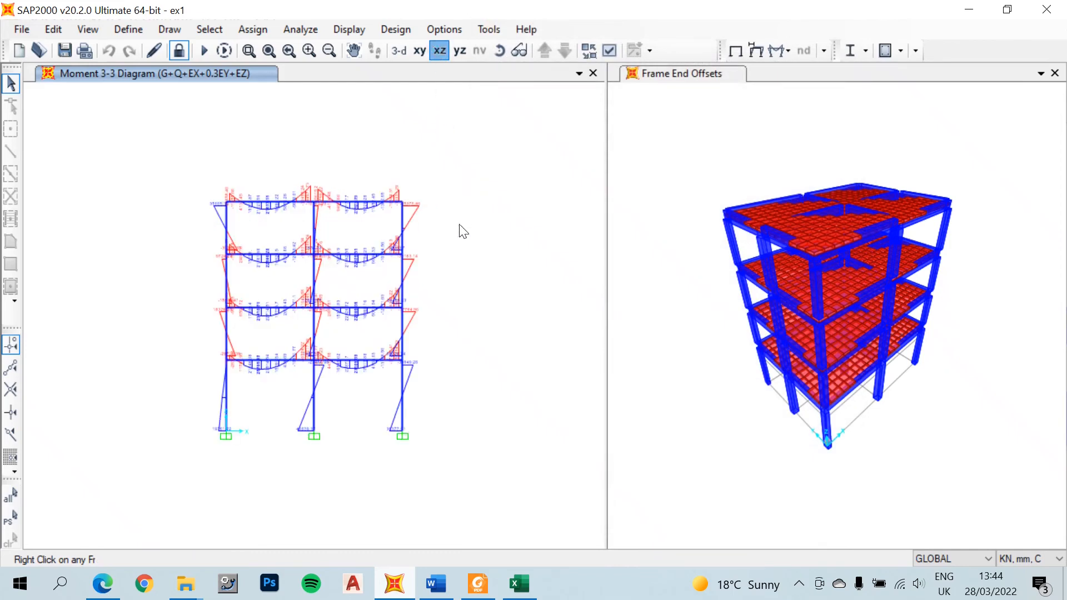
Switch the display units of the Moment 3-3 diagram to KN, m, C and check the midspan moment of the lowest beam.
{"action": "left_click", "coordinate": [249, 50]}
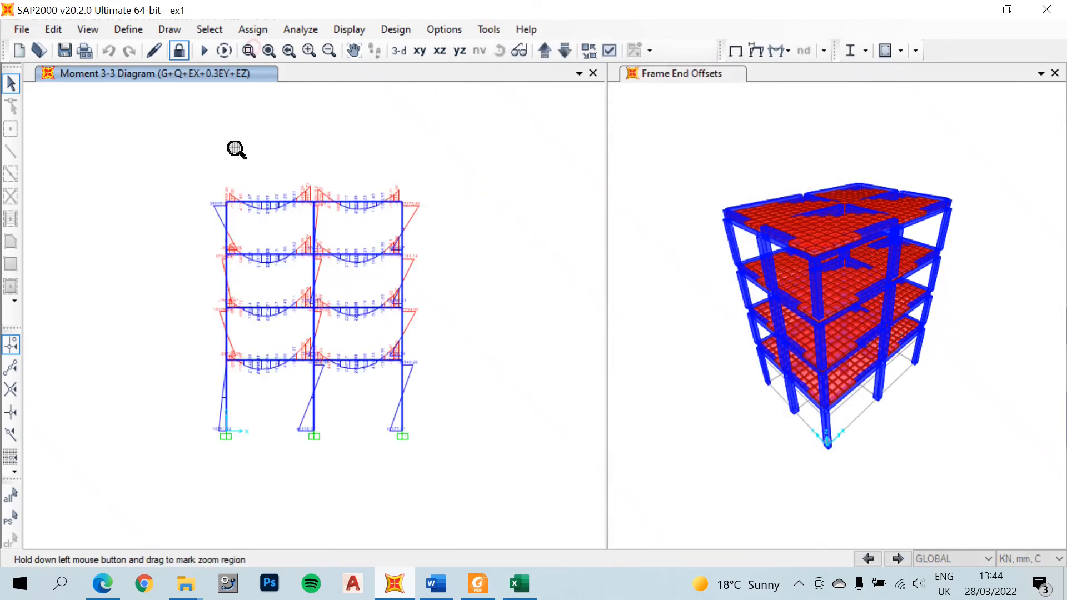
{"action": "left_click_drag", "start_coordinate": [195, 178], "coordinate": [457, 471]}
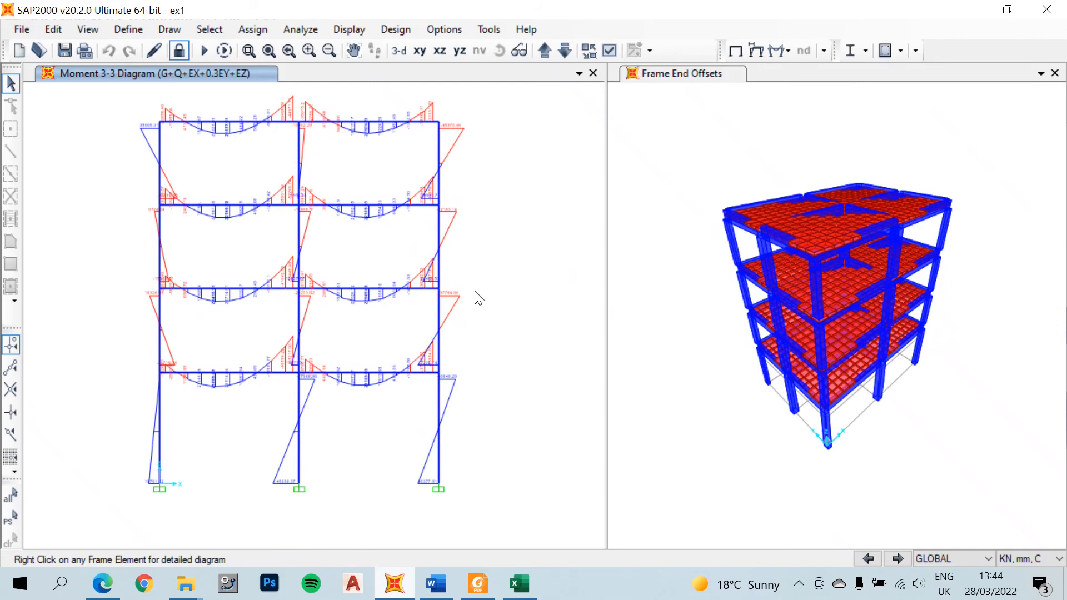
{"action": "mouse_move", "coordinate": [351, 377]}
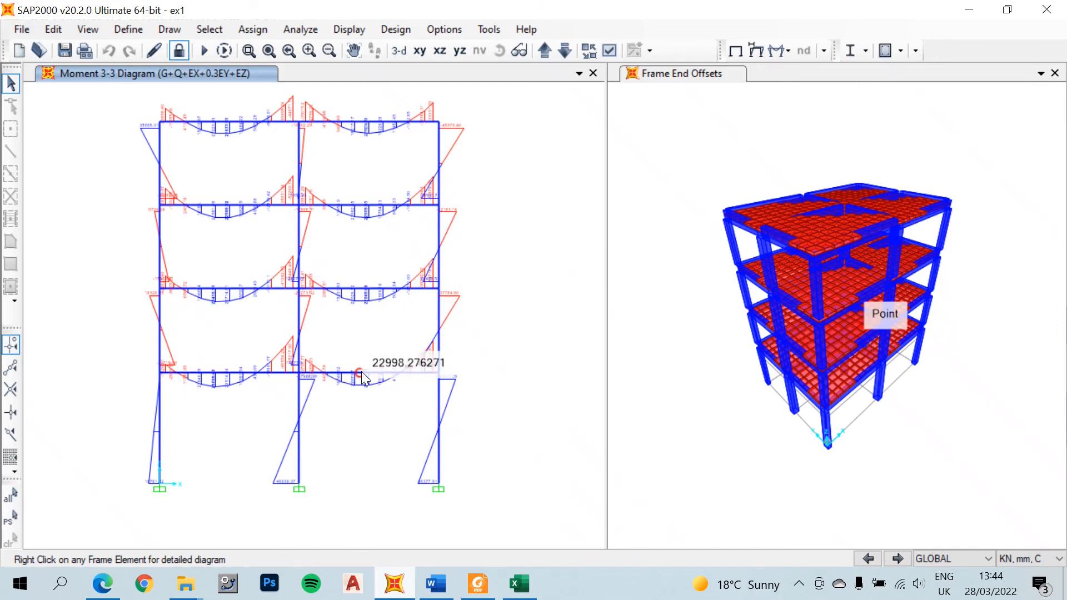
{"action": "left_click", "coordinate": [1013, 557]}
{"action": "left_click", "coordinate": [1017, 433]}
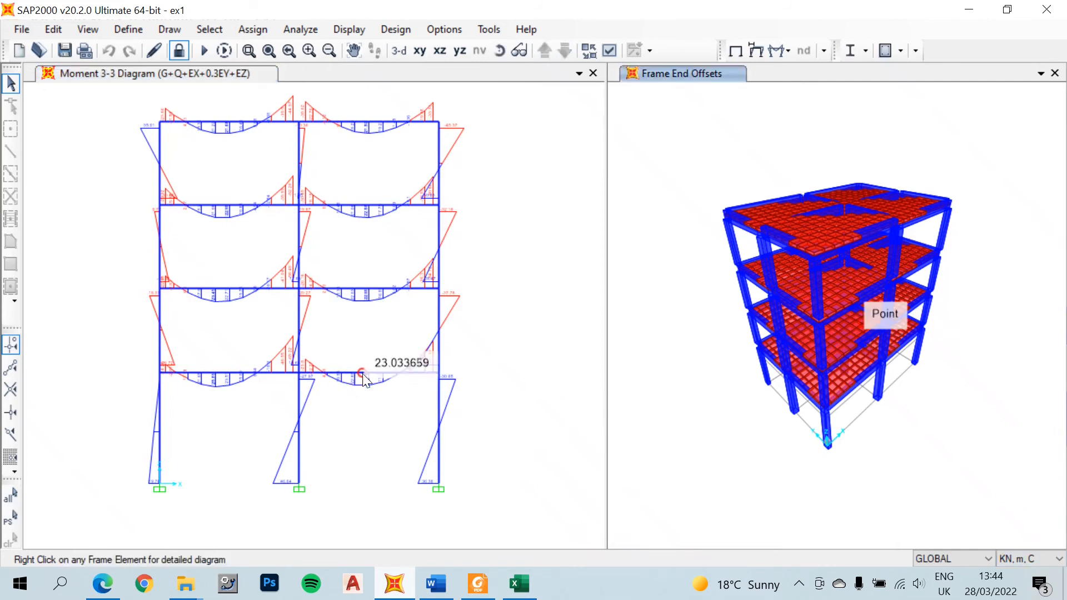
Inspect the lowest beam's span moments, then view the detailed shear and moment diagrams of the ground-storey middle column.
{"action": "mouse_move", "coordinate": [224, 377]}
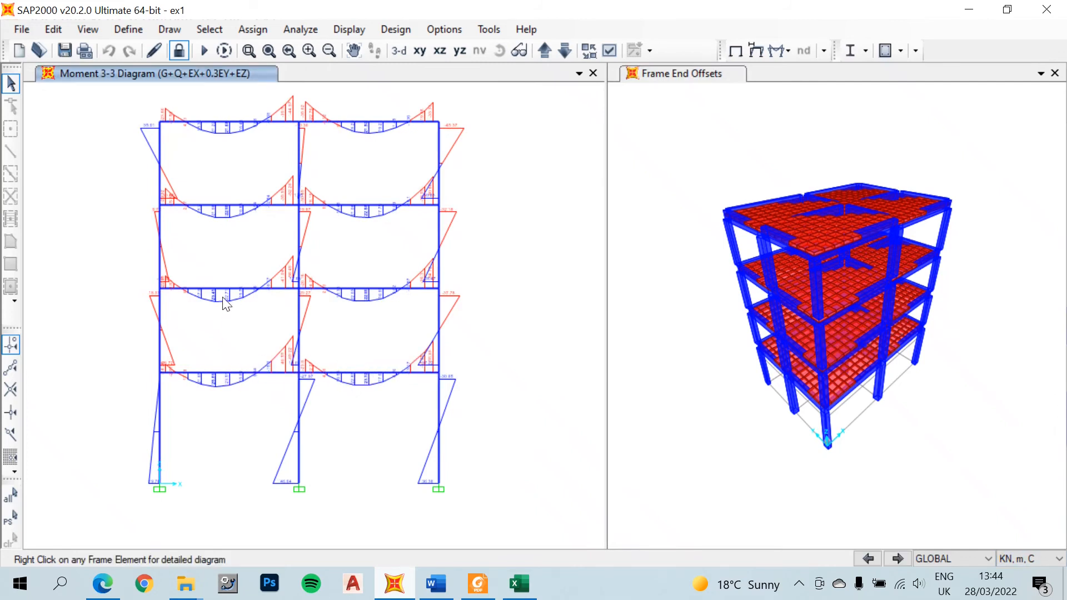
{"action": "mouse_move", "coordinate": [221, 199]}
{"action": "left_click", "coordinate": [226, 376]}
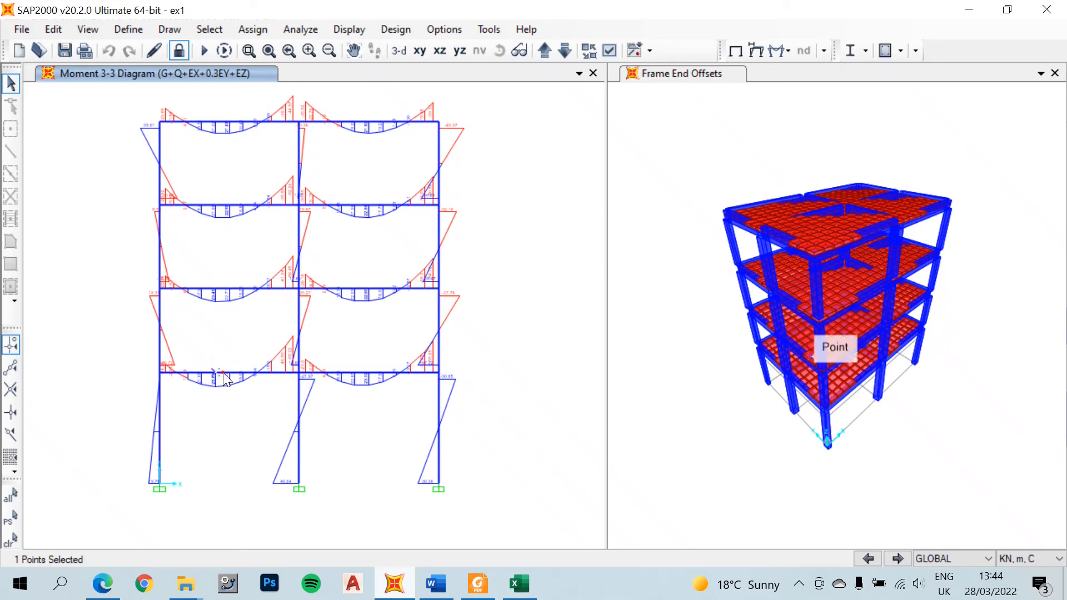
{"action": "right_click", "coordinate": [299, 414]}
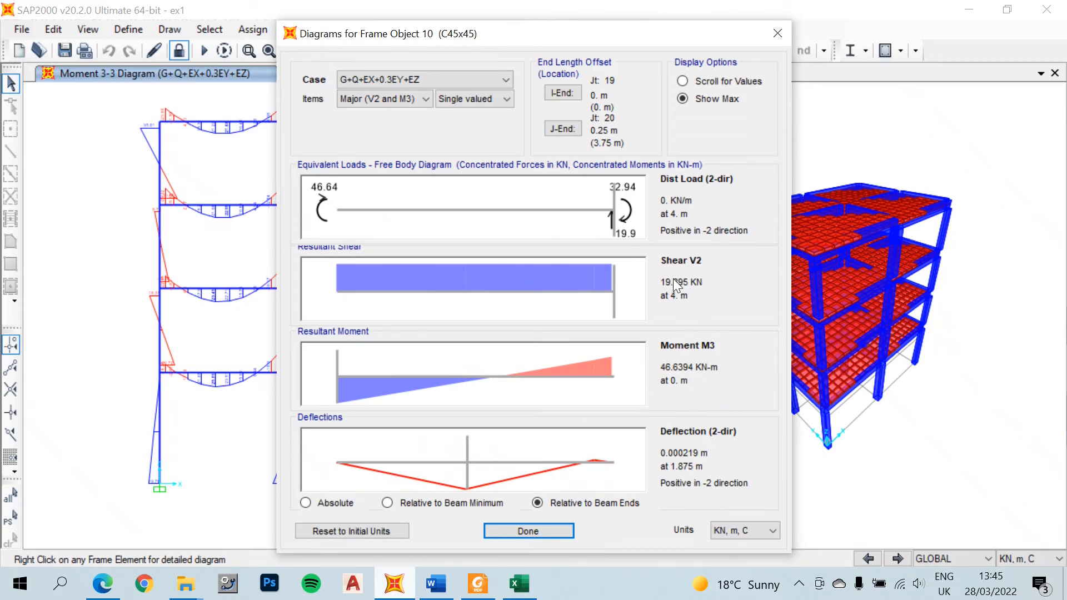
{"action": "left_click", "coordinate": [538, 528]}
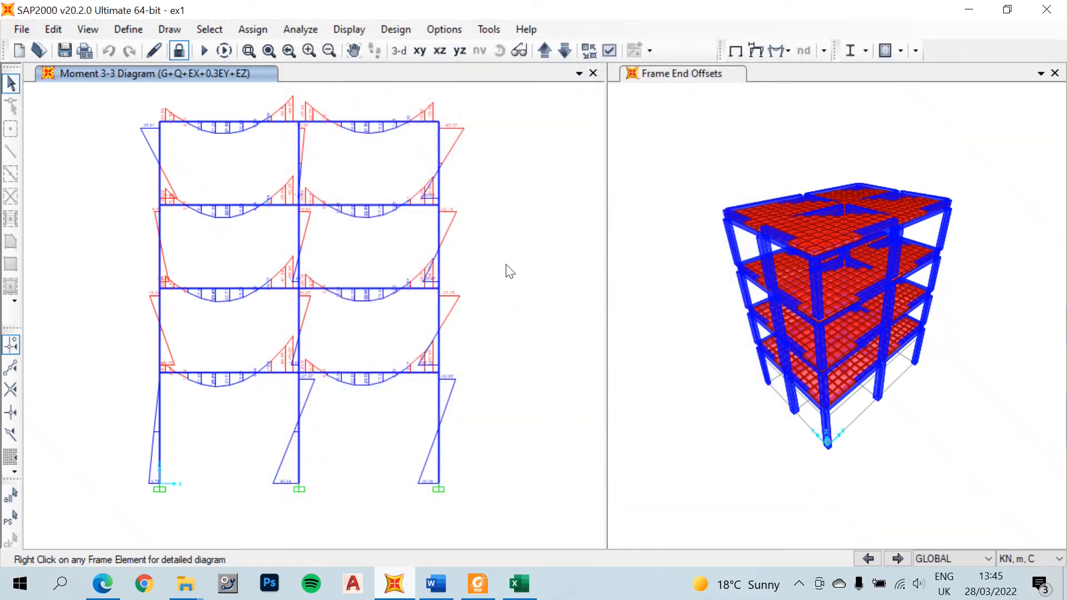
Display the frame axial force diagram for the G+Q combination with automatic scaling and values shown.
{"action": "left_click", "coordinate": [776, 53]}
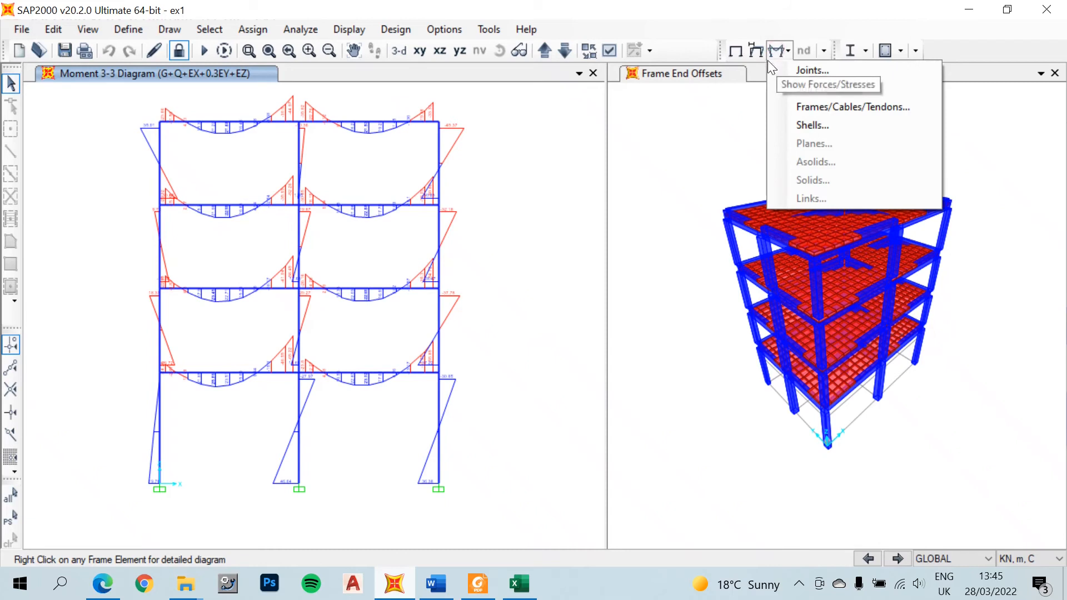
{"action": "left_click", "coordinate": [794, 103]}
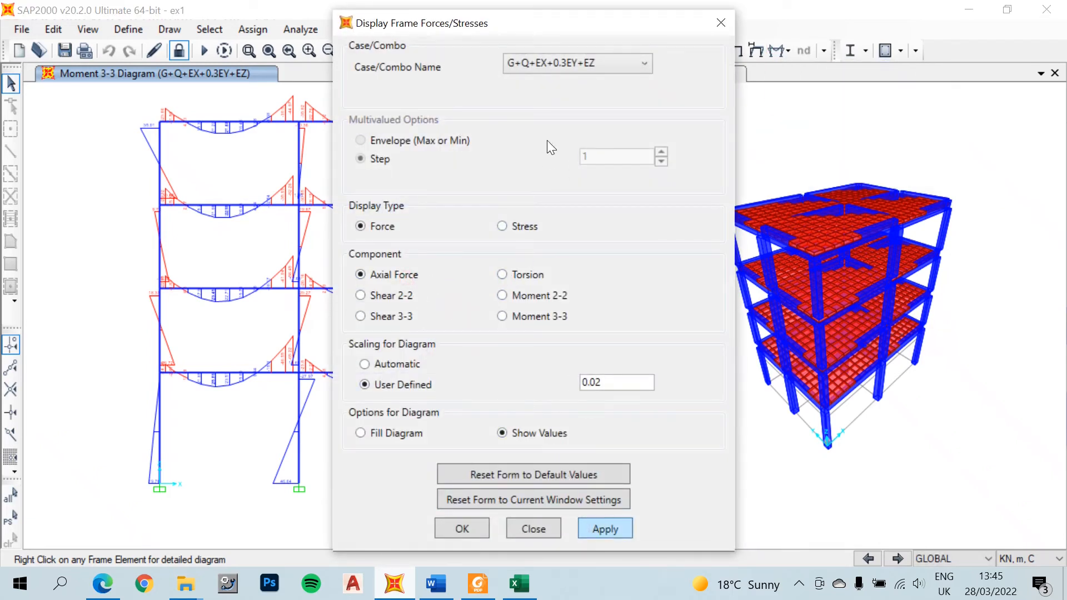
{"action": "left_click", "coordinate": [562, 62]}
{"action": "scroll", "coordinate": [556, 111], "scroll_direction": "up", "scroll_amount": 2}
{"action": "left_click", "coordinate": [537, 248]}
{"action": "left_click", "coordinate": [624, 526]}
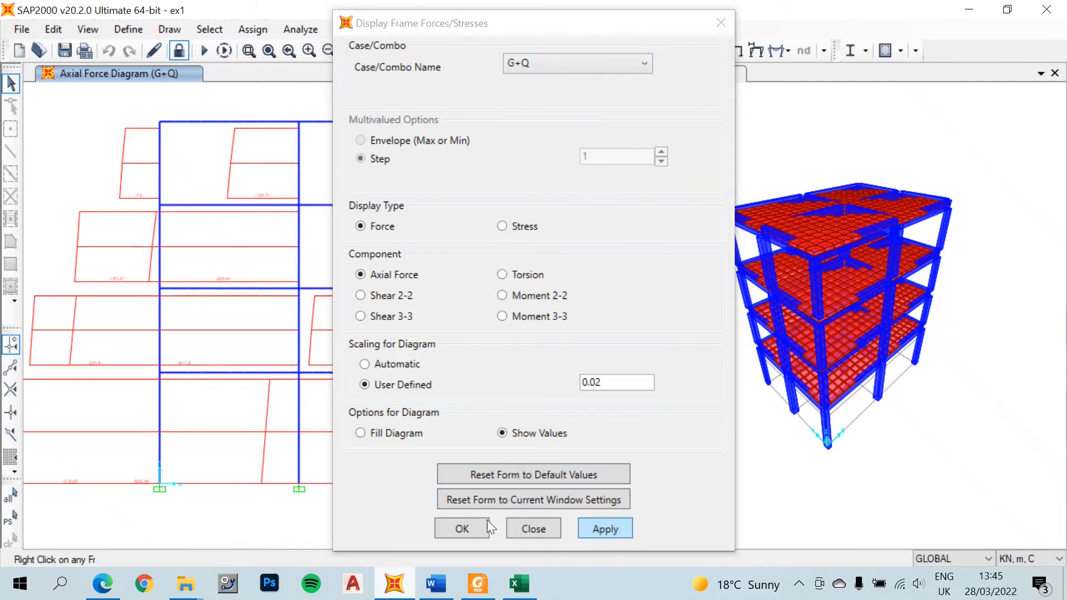
{"action": "left_click", "coordinate": [364, 364]}
{"action": "left_click", "coordinate": [606, 529]}
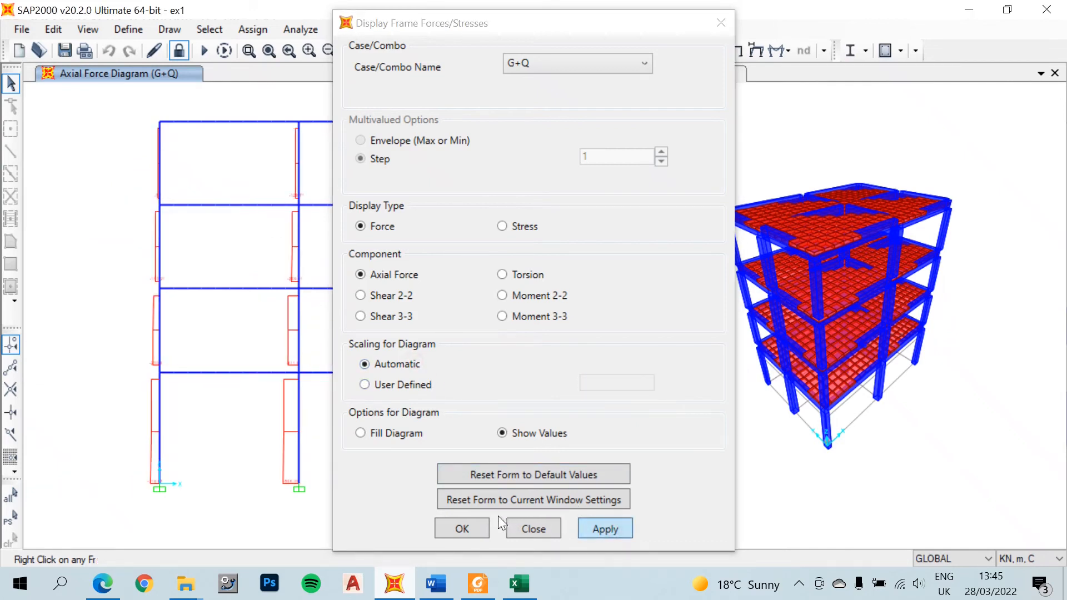
{"action": "left_click", "coordinate": [462, 528]}
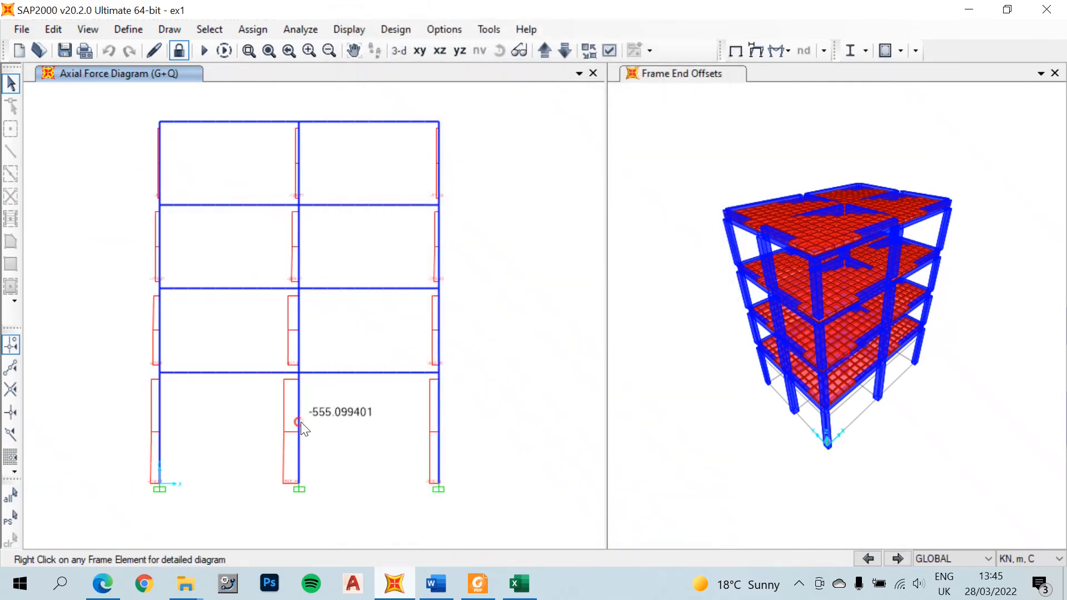
View the detailed G+Q axial force diagram of the ground-storey middle column.
{"action": "left_click", "coordinate": [299, 448]}
{"action": "right_click", "coordinate": [300, 450]}
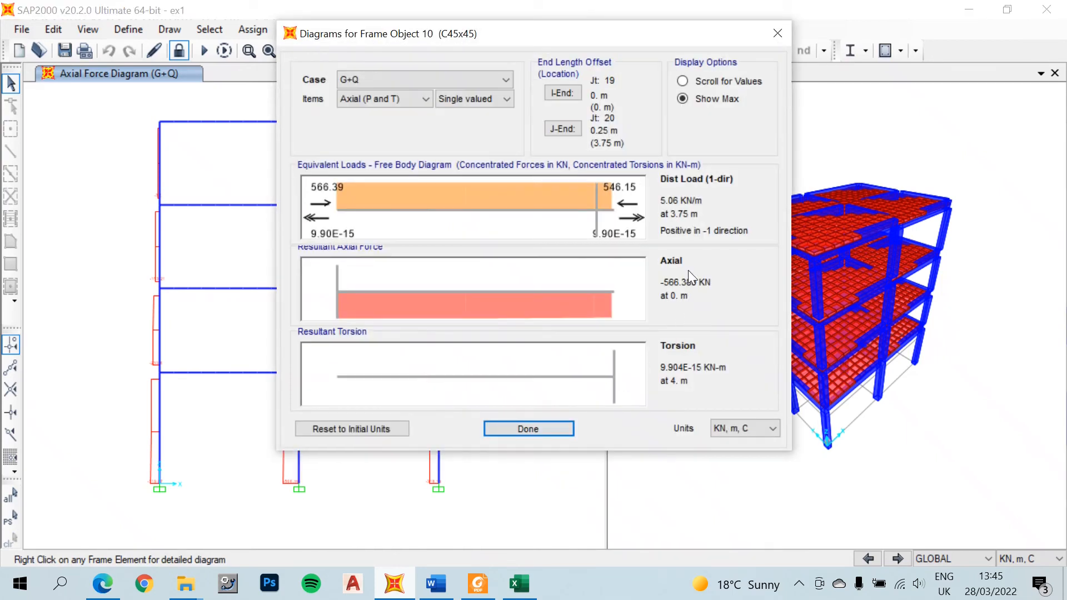
{"action": "left_click", "coordinate": [519, 425]}
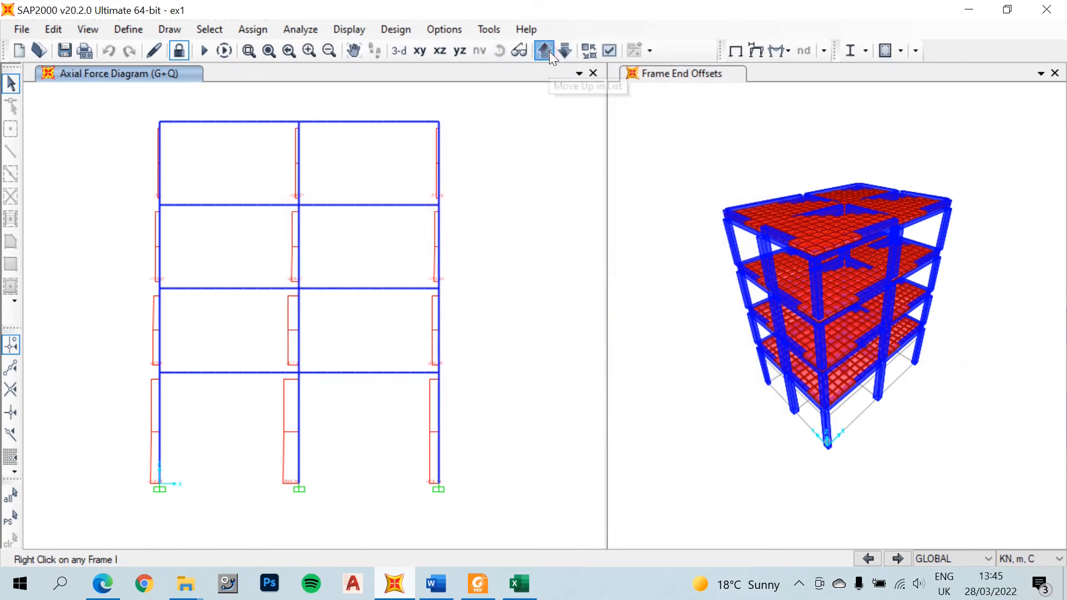
Step through the neighbouring XZ elevations to compare middle-column axial forces, and view the detailed diagram of the ground-storey middle column again.
{"action": "left_click", "coordinate": [548, 51]}
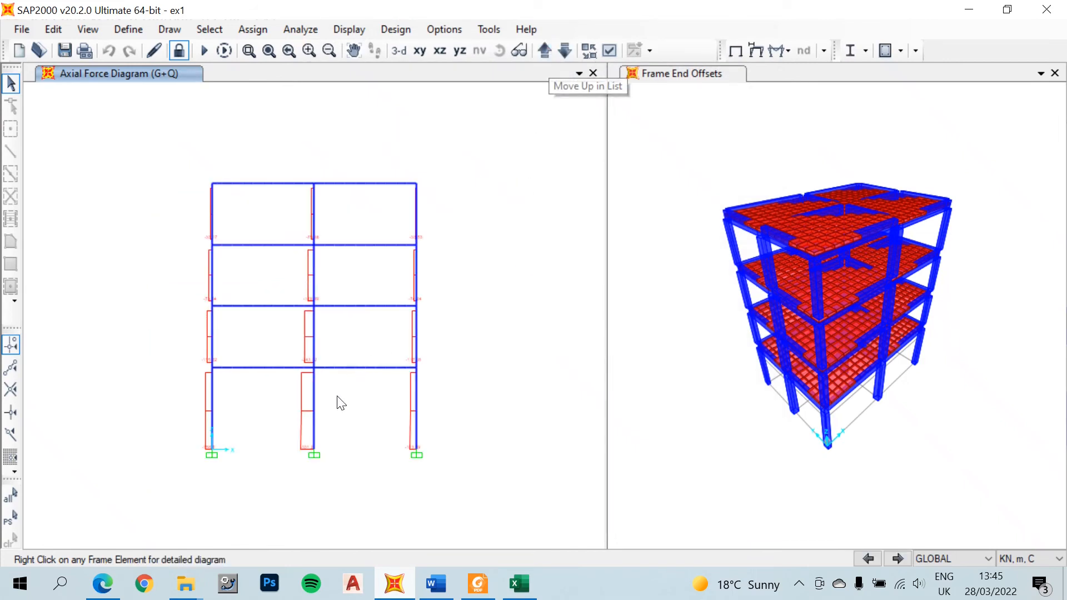
{"action": "mouse_move", "coordinate": [318, 441]}
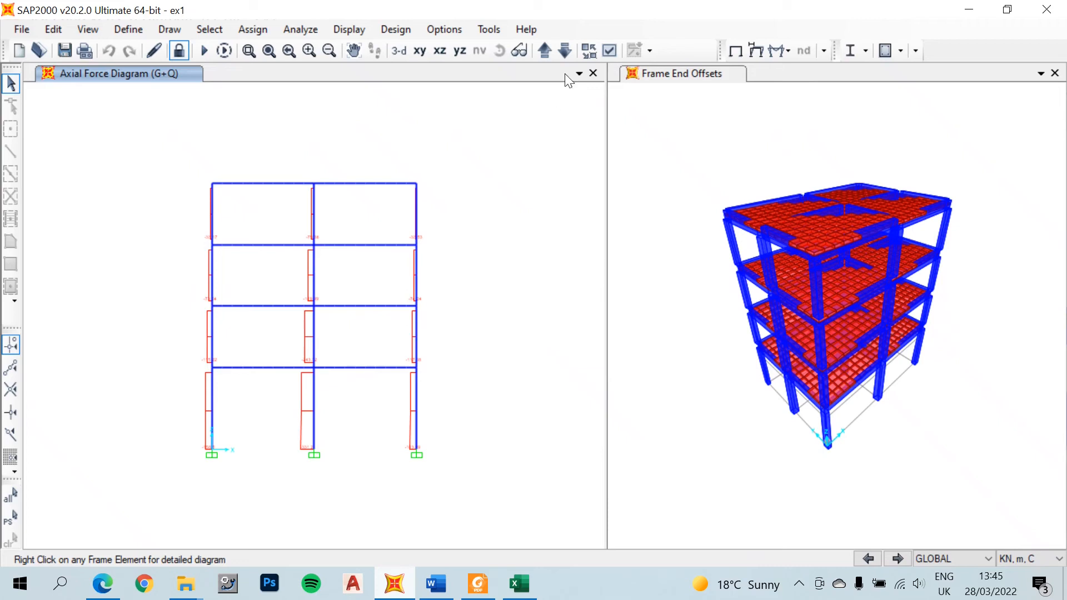
{"action": "left_click", "coordinate": [553, 50]}
{"action": "mouse_move", "coordinate": [313, 396]}
{"action": "left_click", "coordinate": [539, 55]}
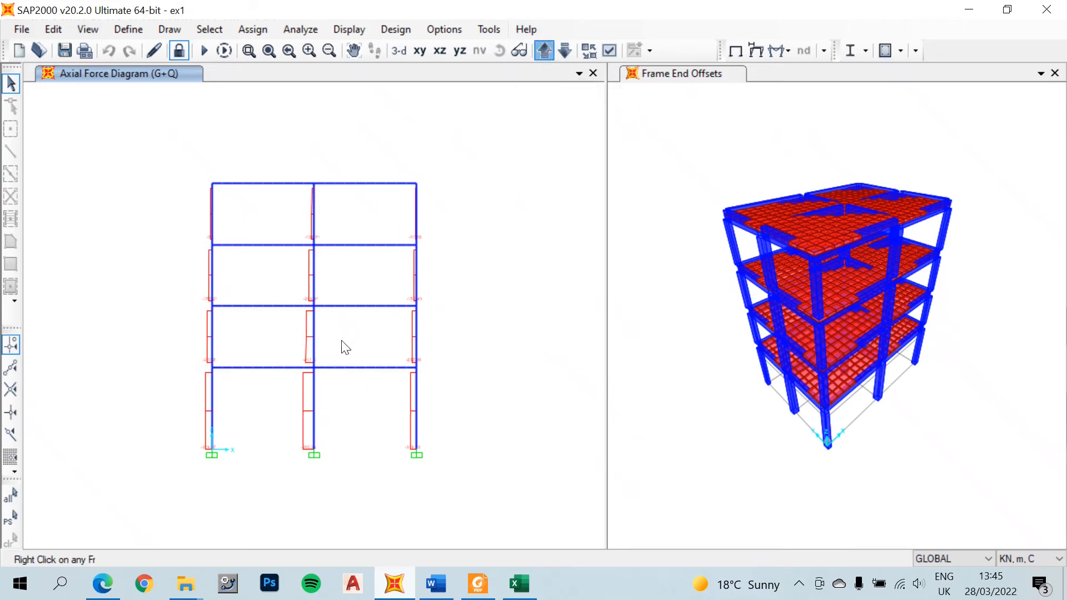
{"action": "left_click", "coordinate": [313, 395]}
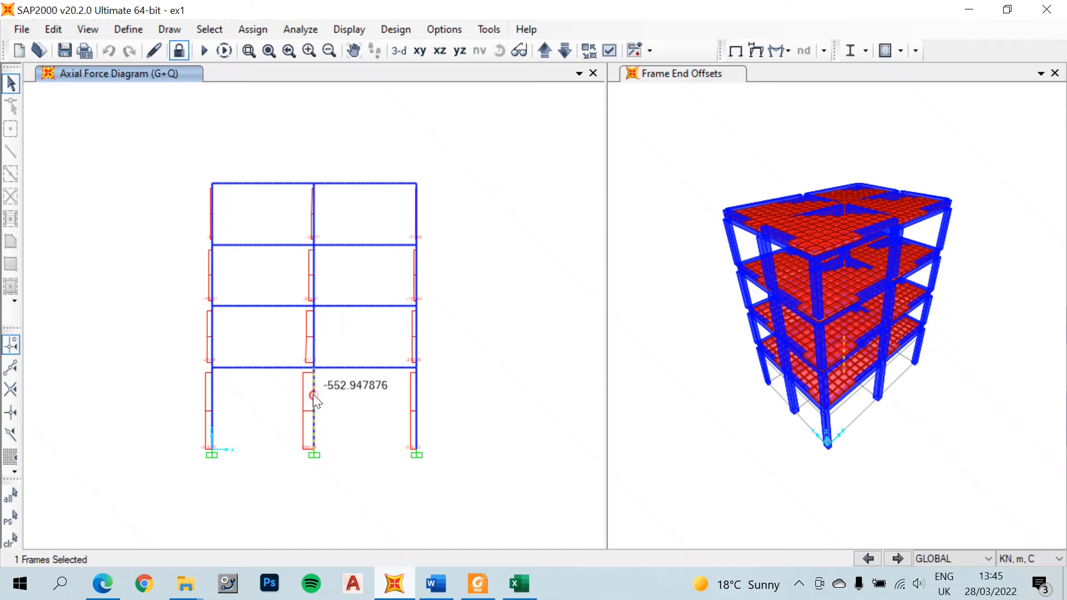
{"action": "right_click", "coordinate": [313, 402]}
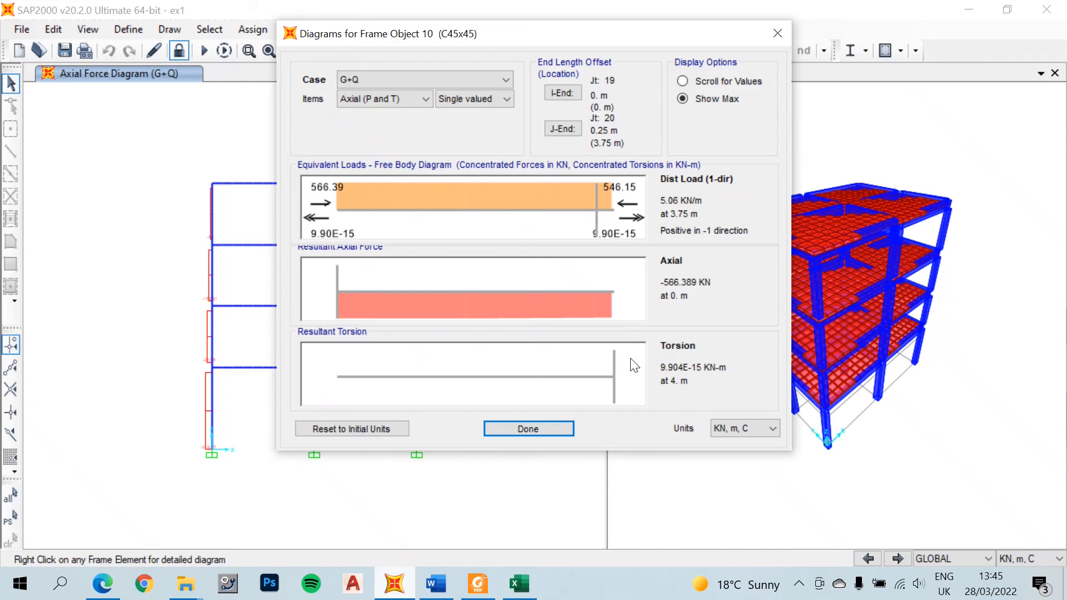
{"action": "left_click", "coordinate": [531, 429]}
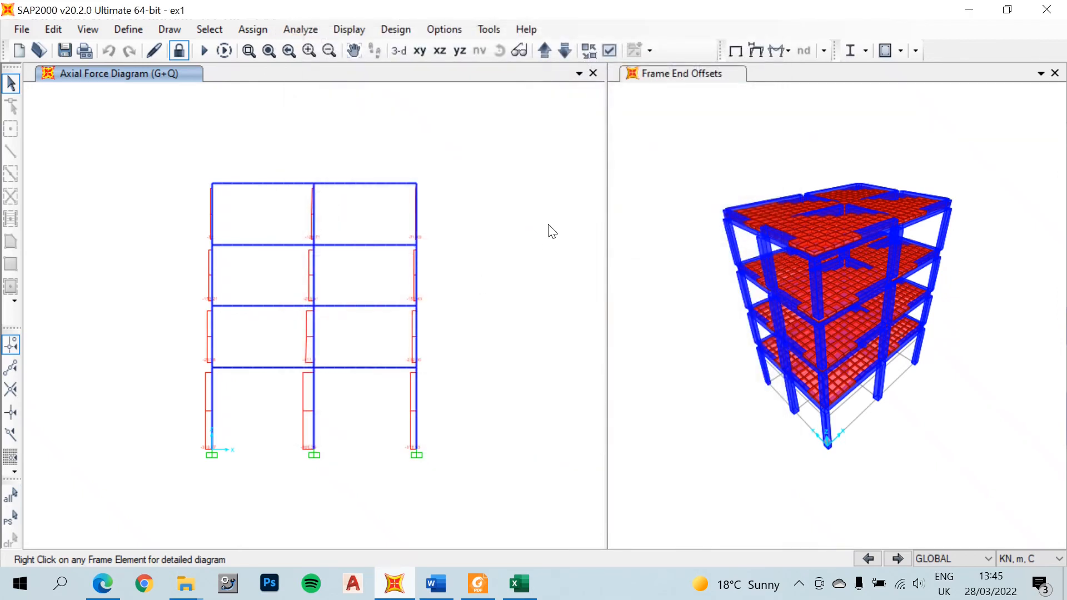
Read the column cross-section condition in clause 7.3.1.2 of tbdy2018.pdf in Foxit PDF Reader, then return to SAP2000.
{"action": "left_click", "coordinate": [249, 51]}
{"action": "left_click_drag", "start_coordinate": [194, 156], "coordinate": [443, 480]}
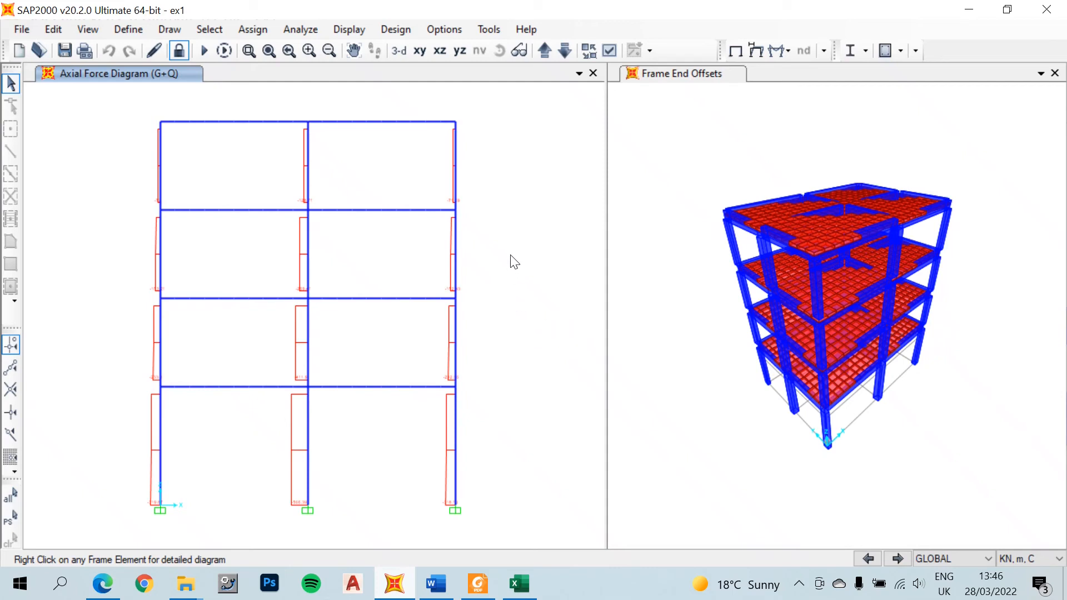
{"action": "left_click", "coordinate": [481, 583]}
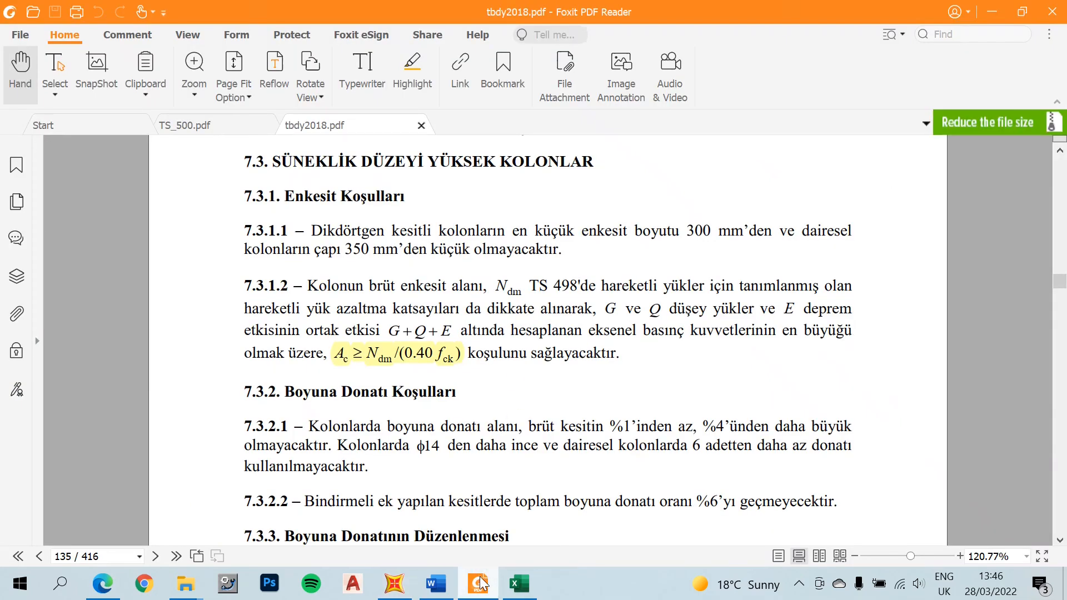
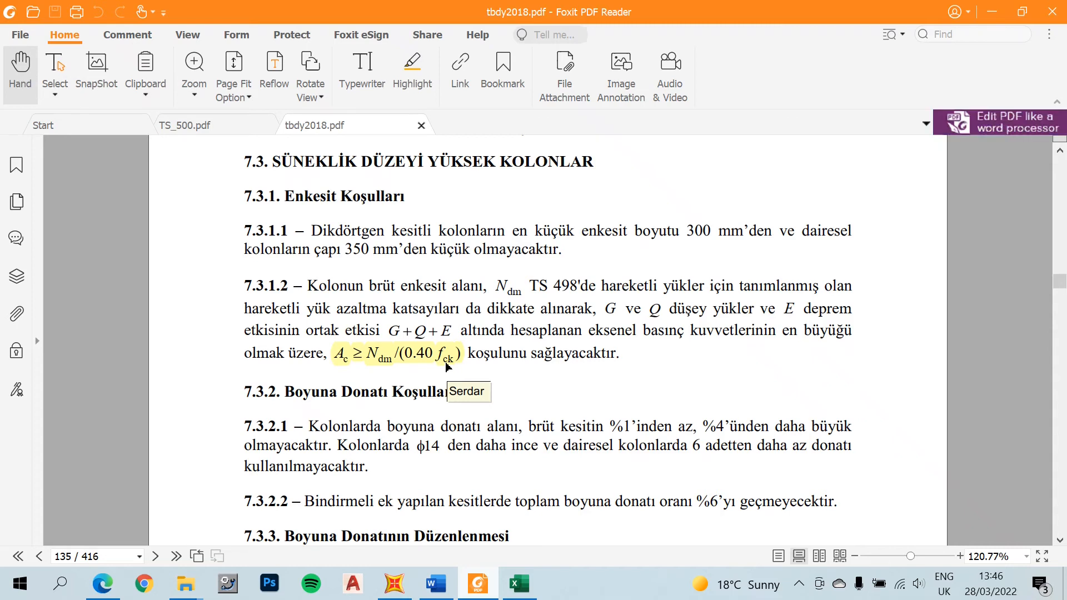
{"action": "left_click", "coordinate": [395, 584]}
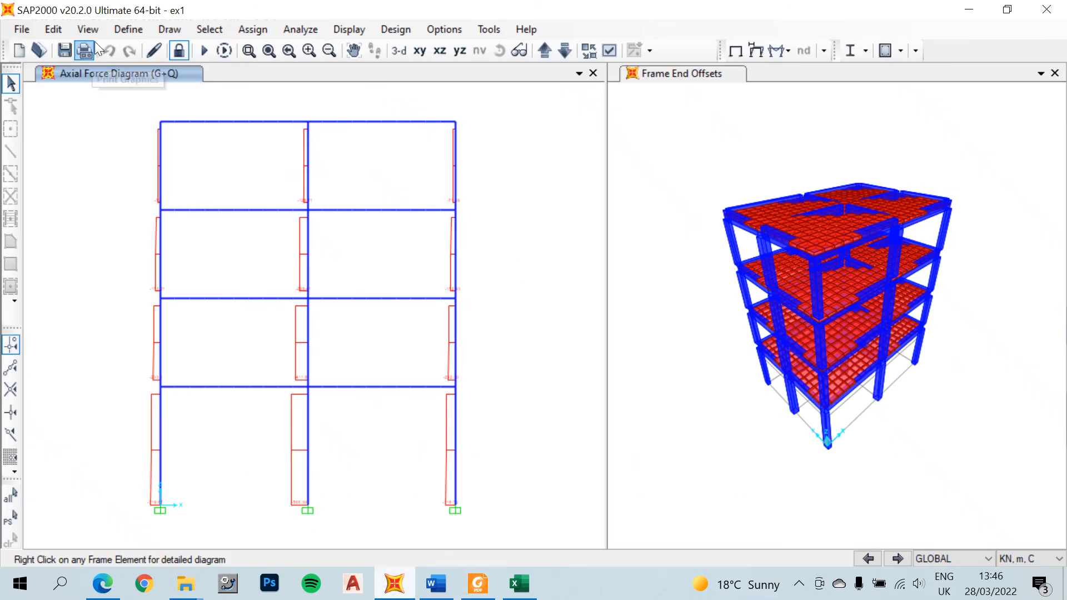
{"action": "left_click", "coordinate": [347, 29]}
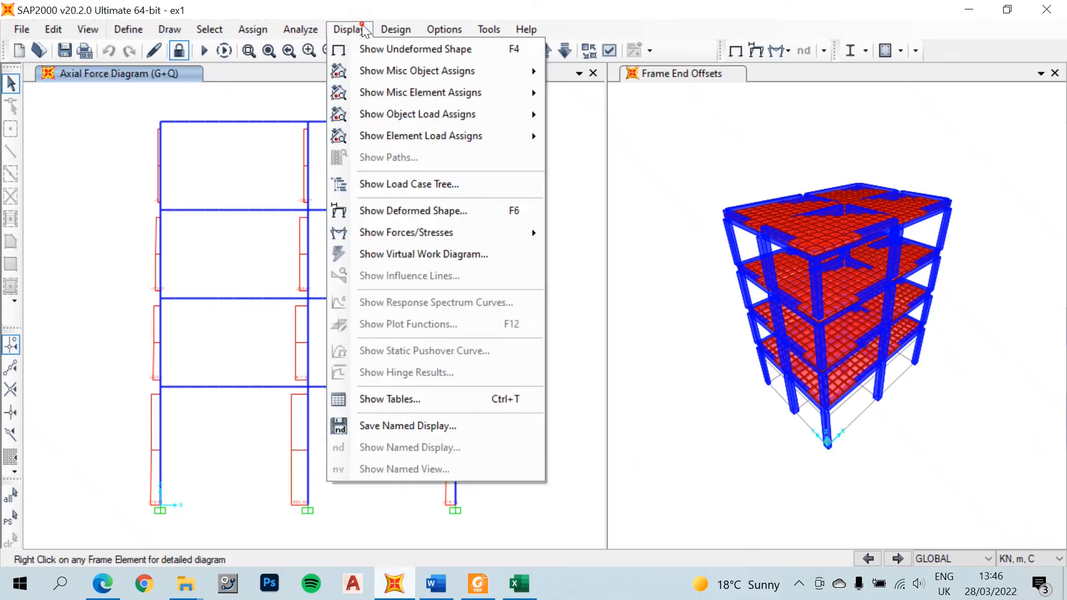
{"action": "left_click", "coordinate": [433, 402]}
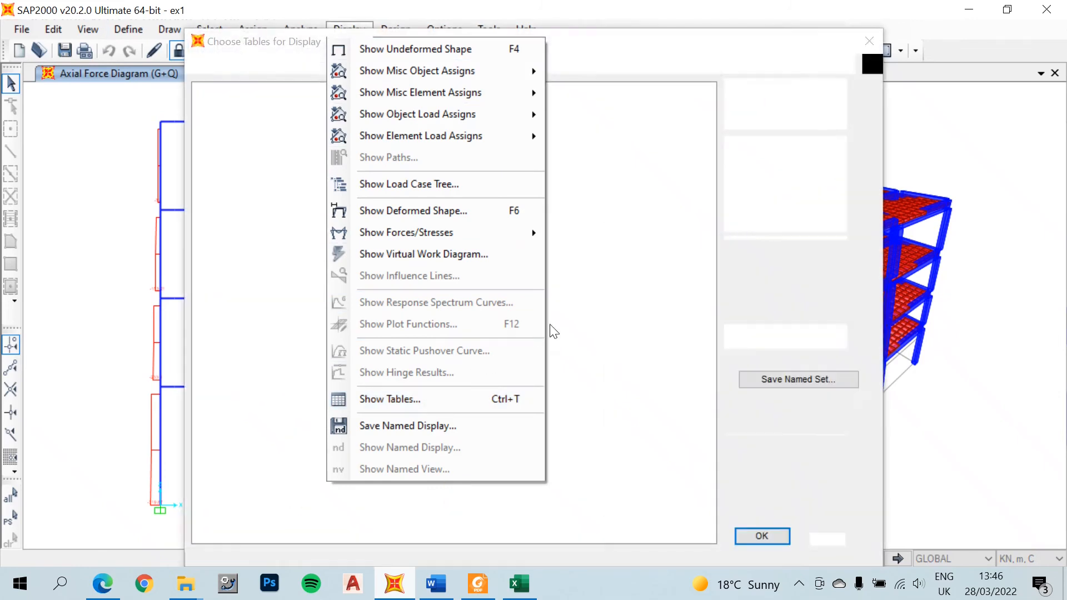
{"action": "left_click", "coordinate": [227, 130]}
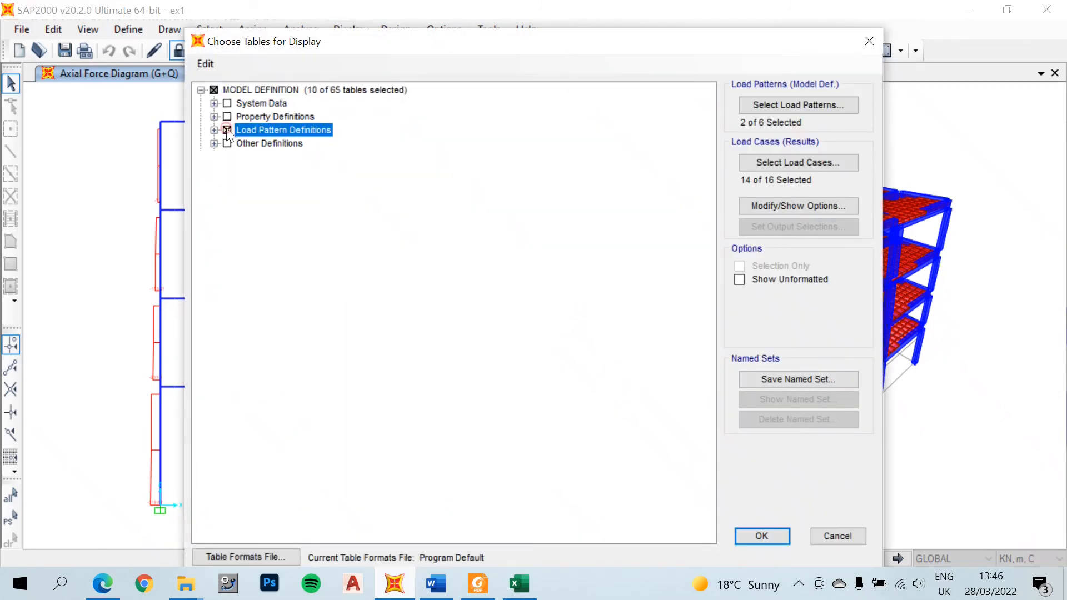
{"action": "left_click", "coordinate": [214, 276]}
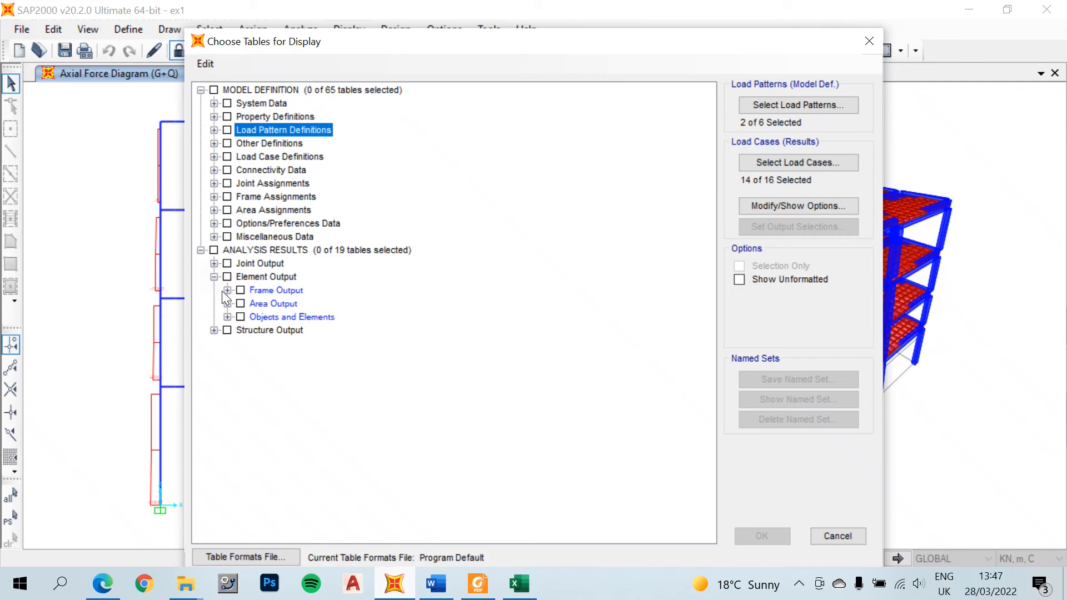
{"action": "left_click", "coordinate": [228, 291]}
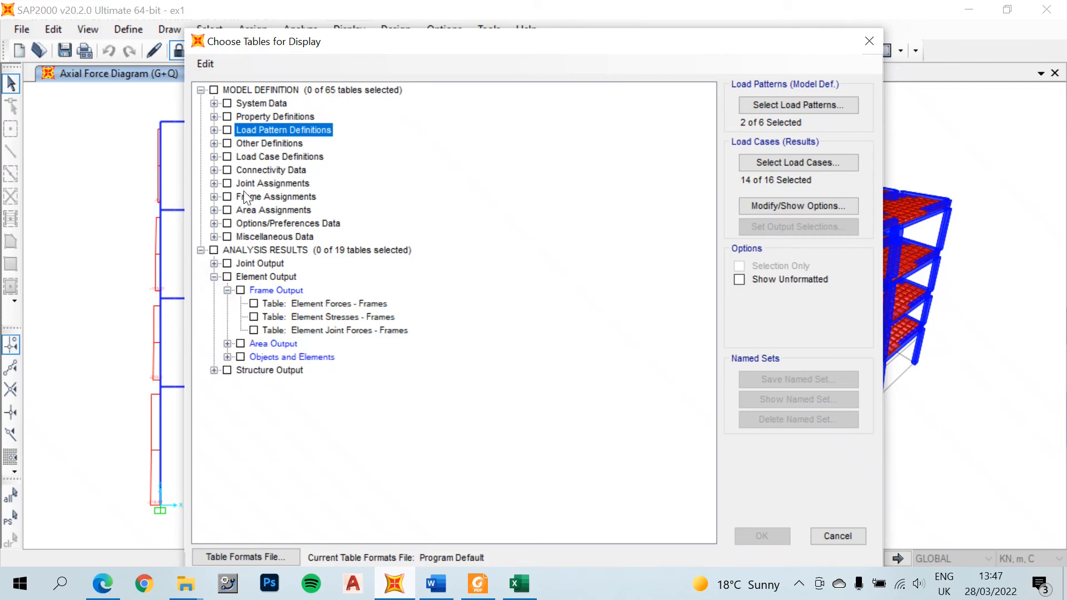
{"action": "left_click_drag", "start_coordinate": [266, 45], "coordinate": [368, 37]}
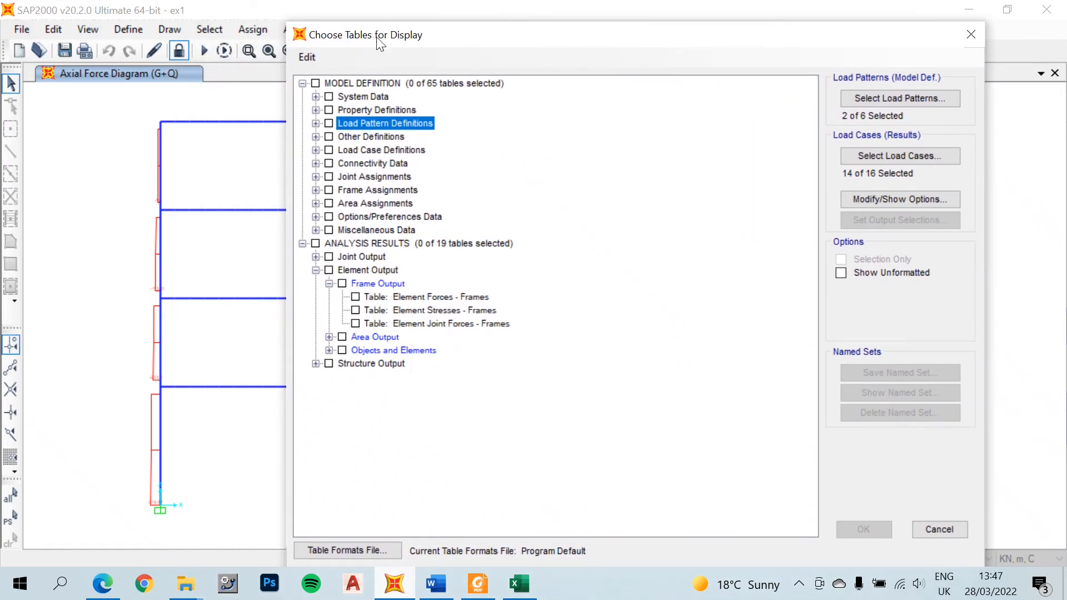
{"action": "left_click", "coordinate": [938, 528]}
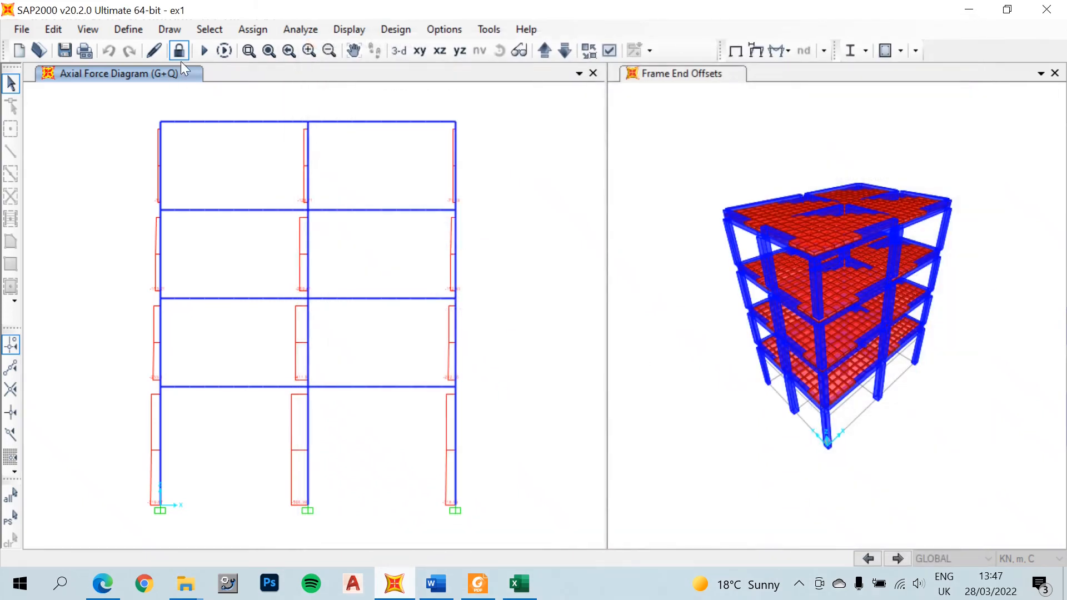
Select all column frames by section property, covering C25x35, C25x40, C30x30, C40x30, C40x40 and C45x45.
{"action": "left_click", "coordinate": [209, 28]}
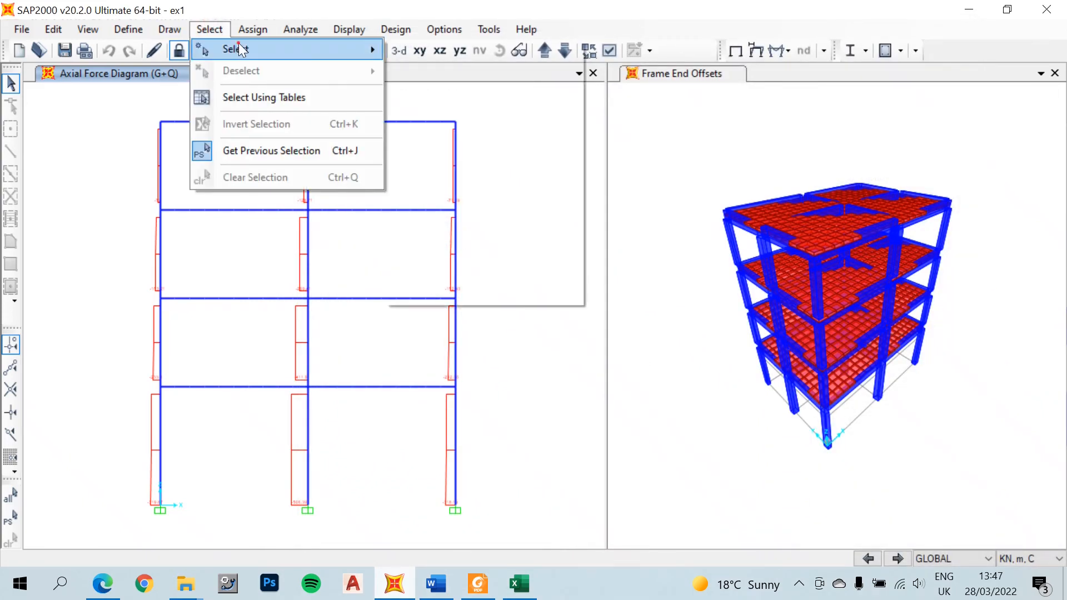
{"action": "mouse_move", "coordinate": [241, 50]}
{"action": "mouse_move", "coordinate": [539, 196]}
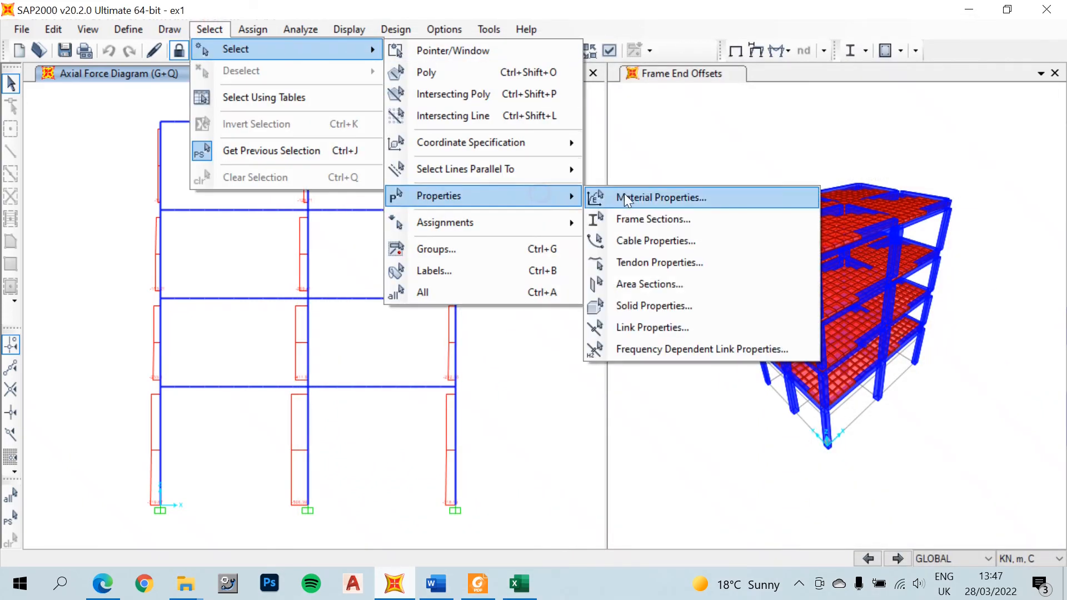
{"action": "left_click", "coordinate": [644, 225]}
{"action": "left_click", "coordinate": [447, 200]}
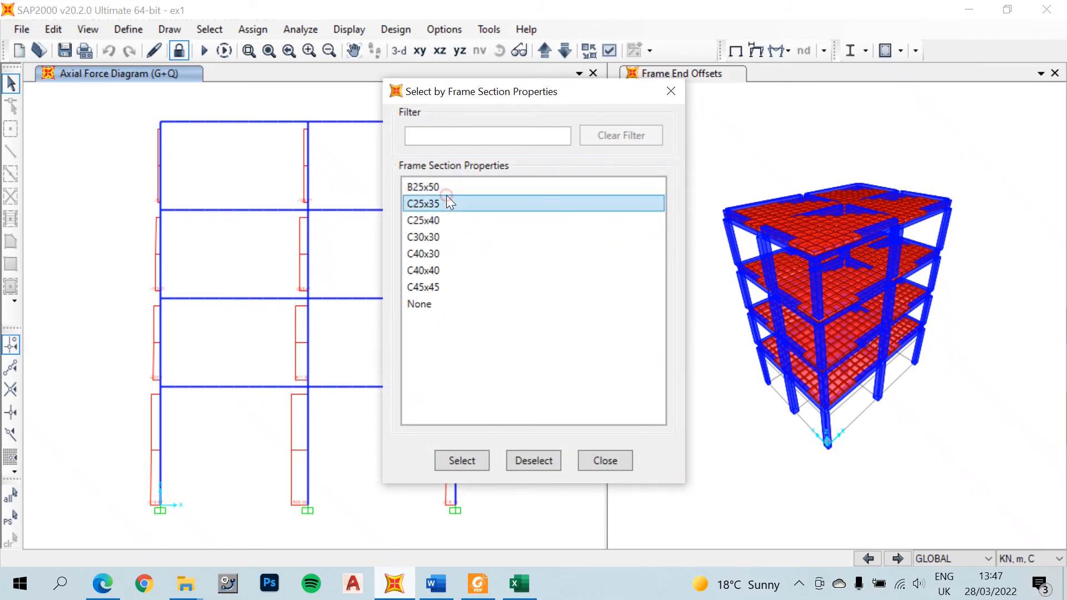
{"action": "left_click", "coordinate": [460, 286], "text": "shift"}
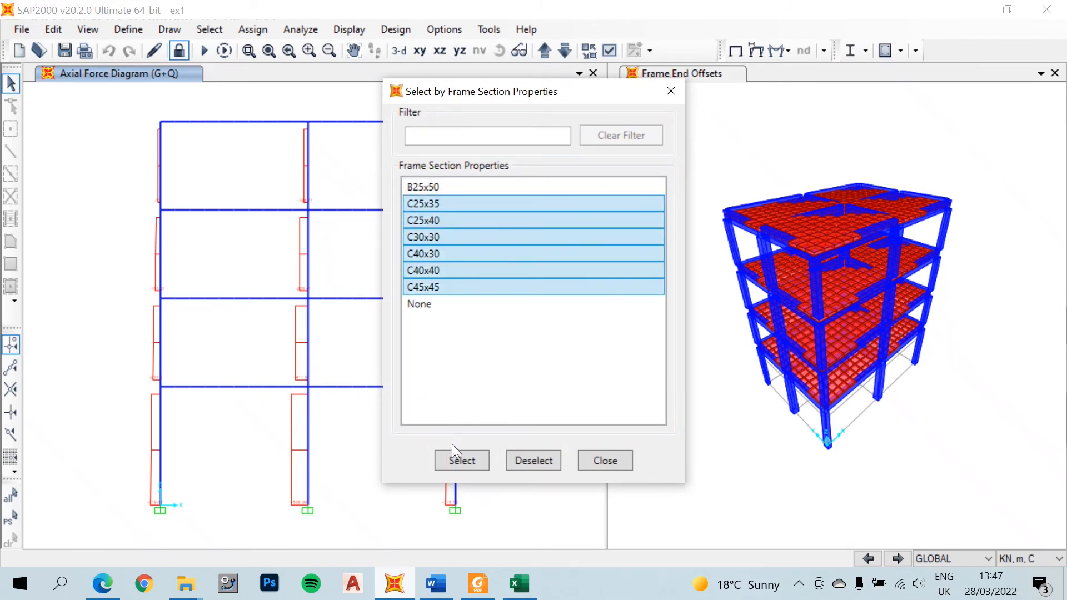
{"action": "left_click", "coordinate": [449, 459]}
{"action": "left_click", "coordinate": [608, 464]}
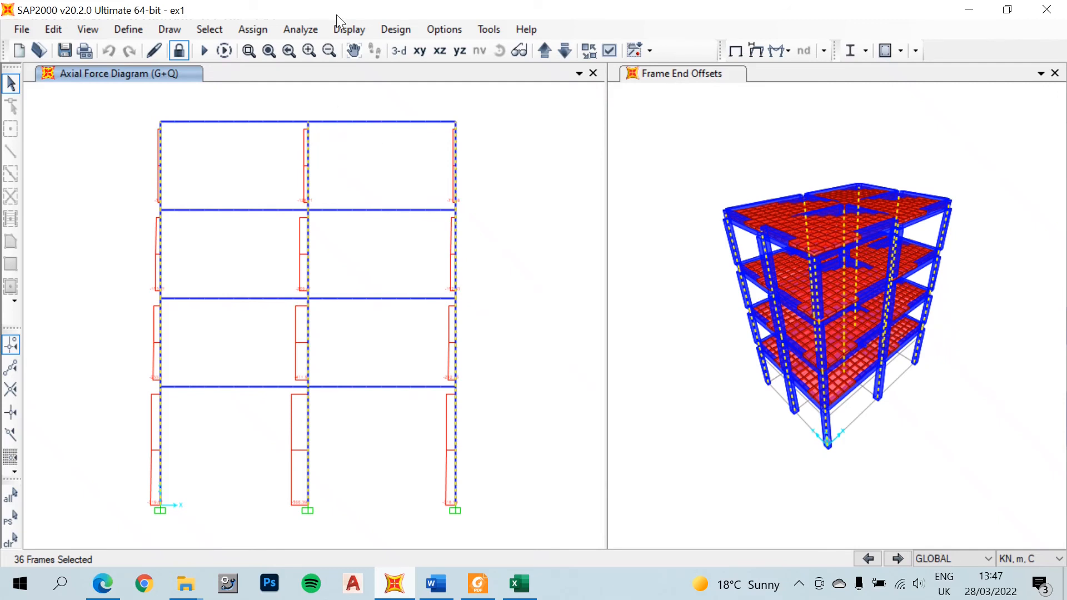
Set up the display tables with Load Pattern Definitions excluded and only the Element Forces - Frames result table included.
{"action": "key", "text": "ctrl+t"}
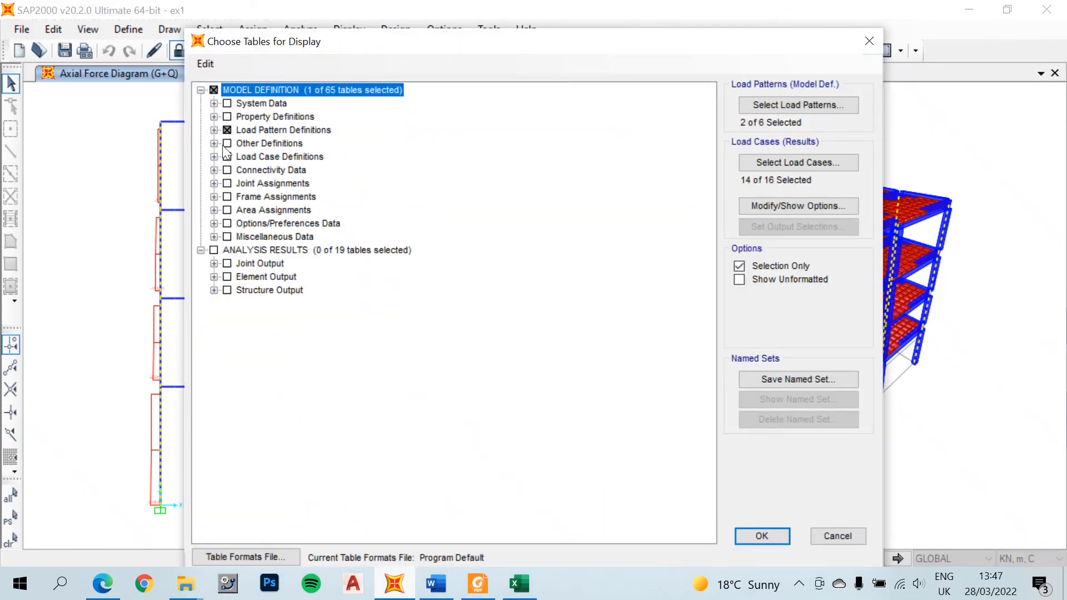
{"action": "left_click", "coordinate": [215, 130]}
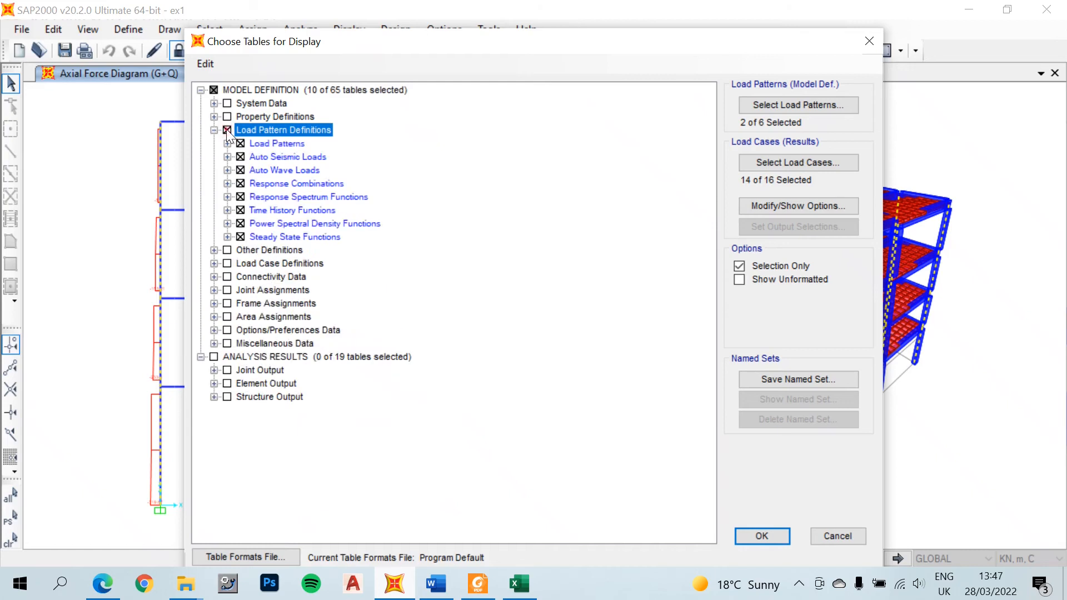
{"action": "left_click", "coordinate": [227, 130]}
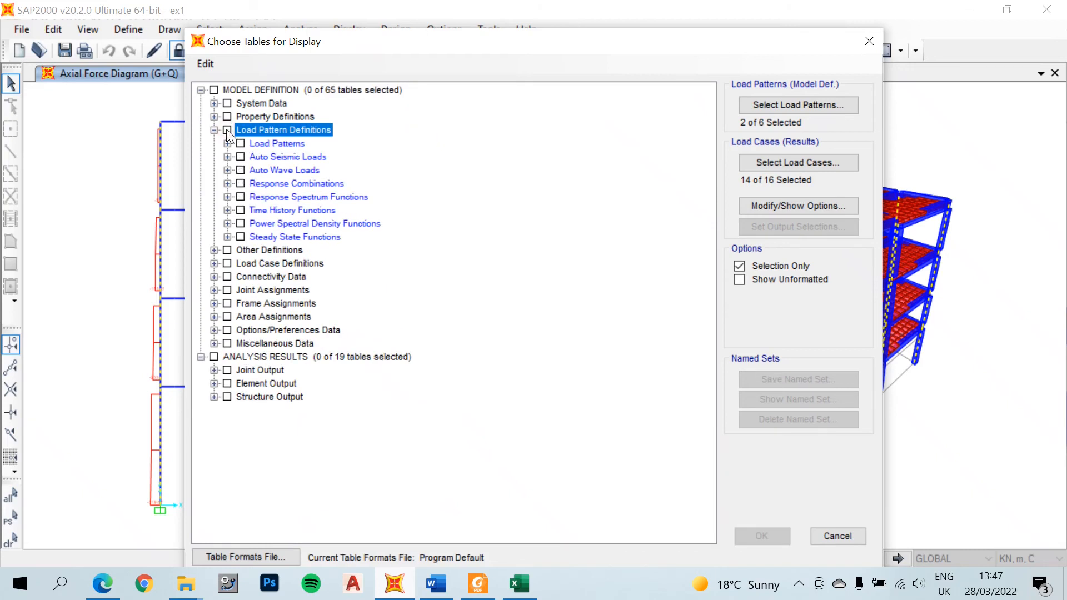
{"action": "left_click", "coordinate": [214, 384]}
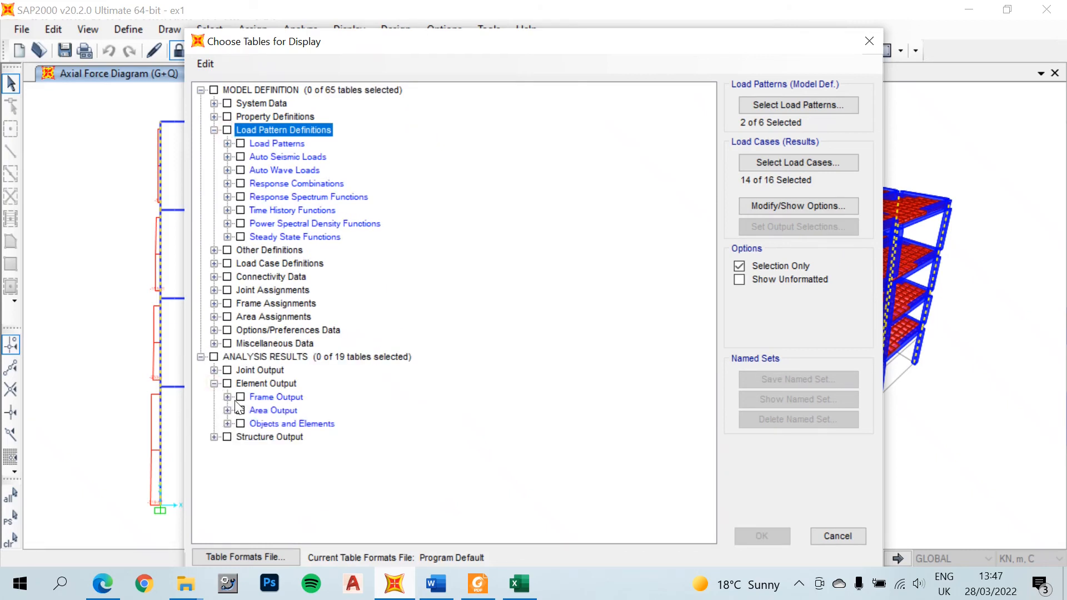
{"action": "left_click", "coordinate": [227, 397]}
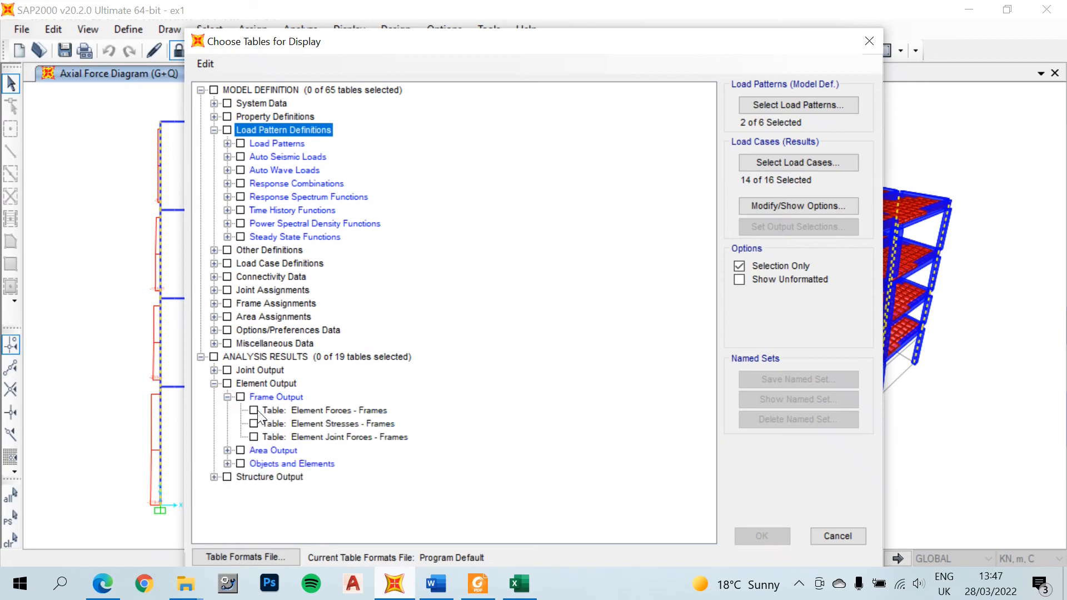
{"action": "left_click", "coordinate": [255, 410]}
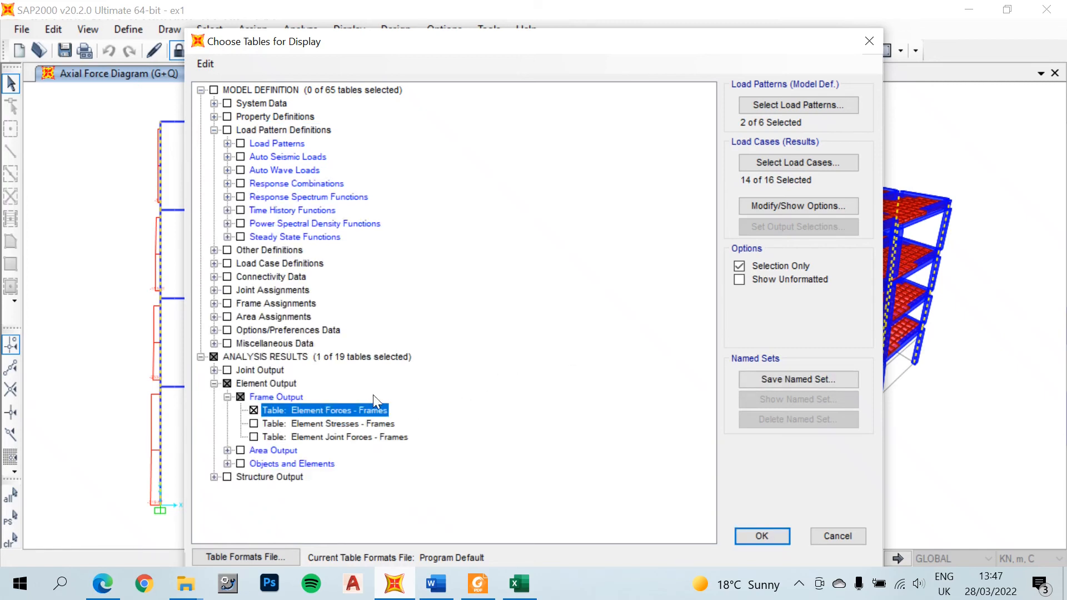
{"action": "left_click", "coordinate": [791, 112]}
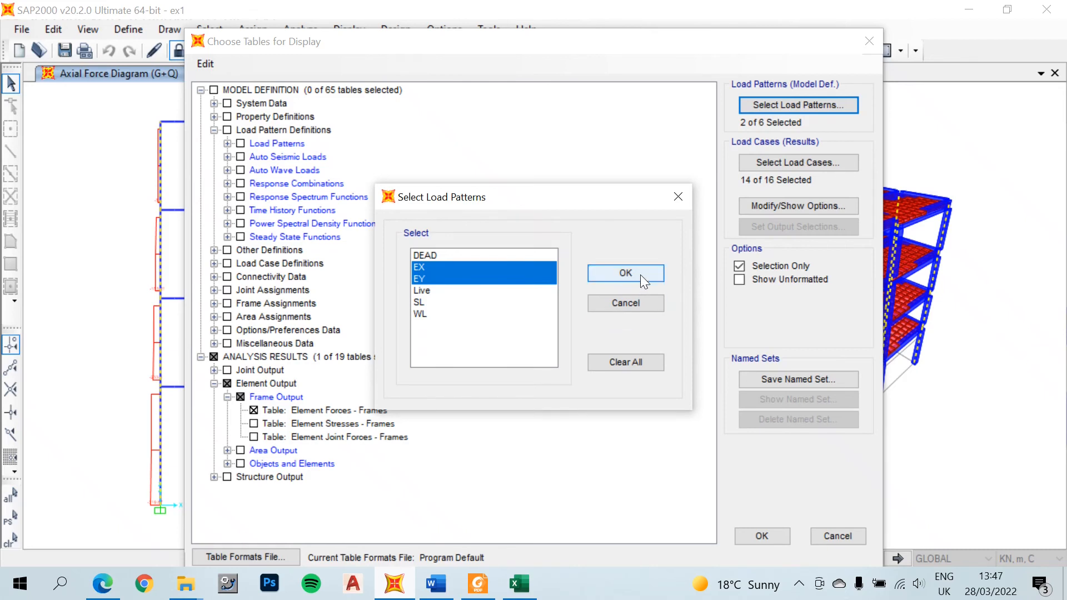
{"action": "left_click", "coordinate": [684, 195]}
Limit the output cases to the two 0.9G+EX±0.3EY-0.3EZ combinations and the four G+Q earthquake combinations.
{"action": "left_click", "coordinate": [778, 163]}
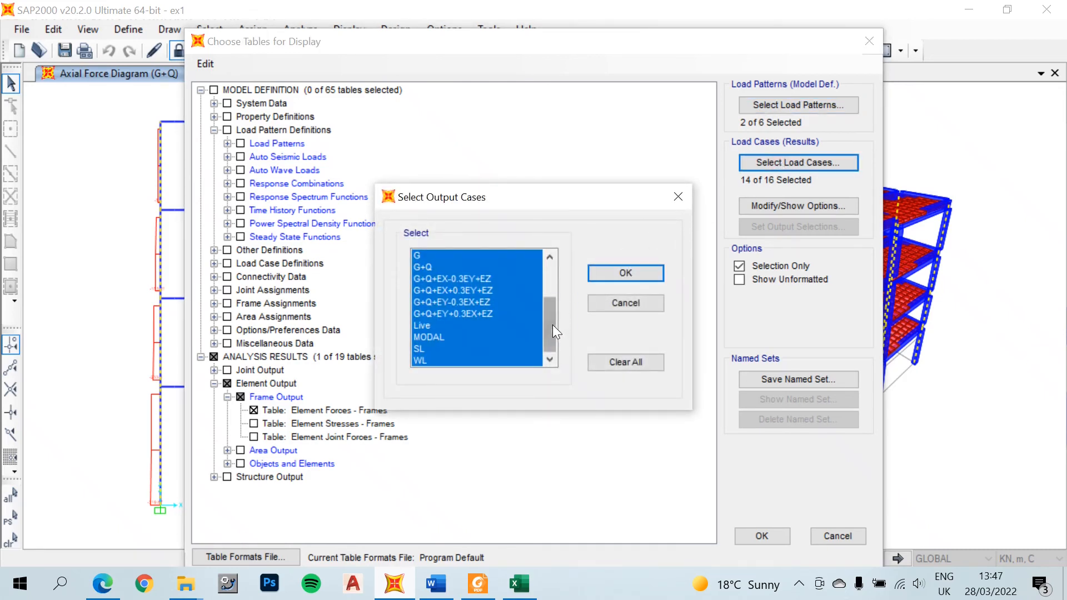
{"action": "left_click_drag", "start_coordinate": [548, 320], "coordinate": [556, 285]}
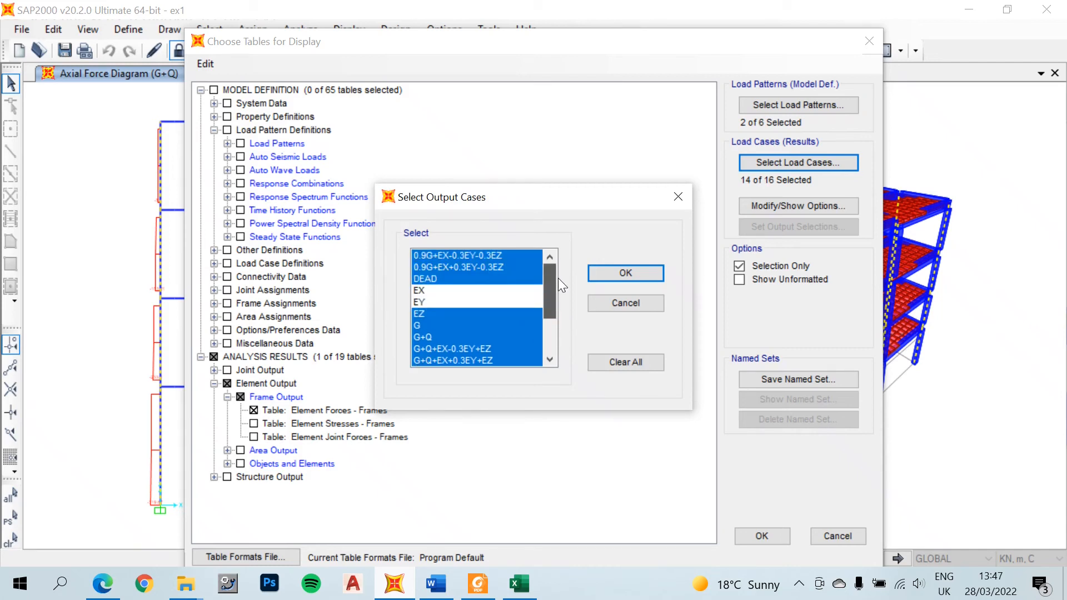
{"action": "left_click", "coordinate": [492, 279]}
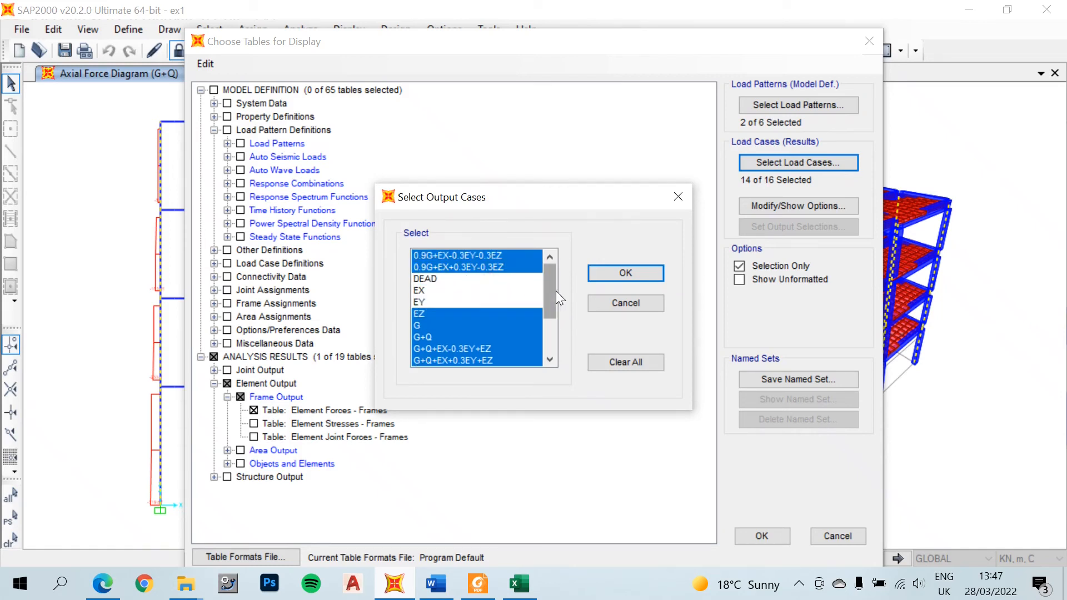
{"action": "left_click_drag", "start_coordinate": [552, 288], "coordinate": [555, 326]}
{"action": "left_click", "coordinate": [442, 278]}
{"action": "left_click", "coordinate": [439, 288]}
{"action": "left_click", "coordinate": [451, 301]}
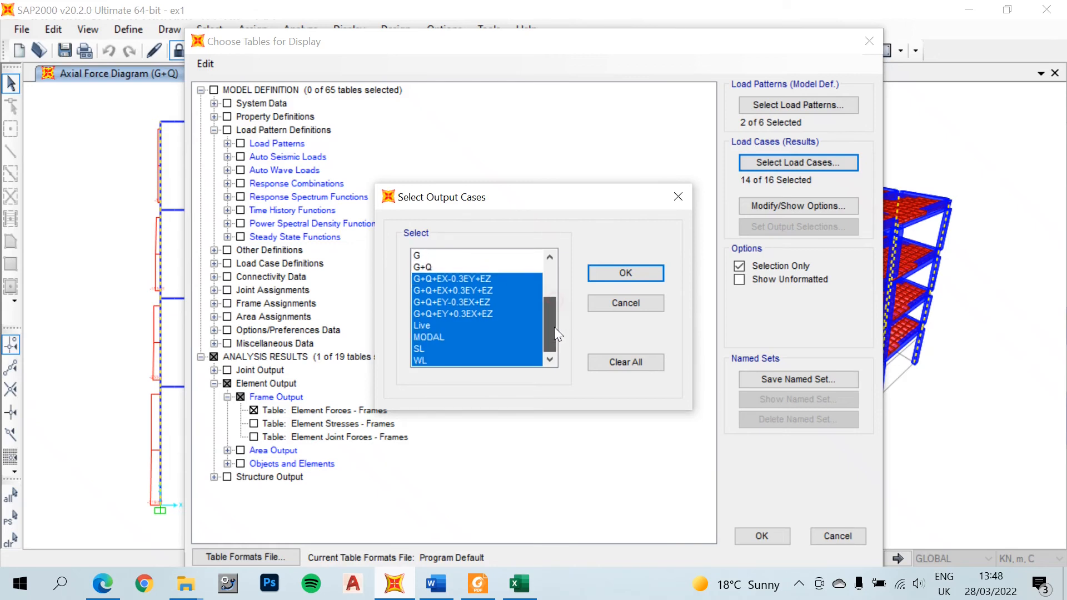
{"action": "left_click", "coordinate": [456, 326]}
{"action": "left_click", "coordinate": [453, 336]}
{"action": "left_click", "coordinate": [446, 349]}
{"action": "left_click", "coordinate": [442, 360]}
{"action": "scroll", "coordinate": [528, 319], "scroll_direction": "up", "scroll_amount": 2}
{"action": "scroll", "coordinate": [528, 313], "scroll_direction": "down", "scroll_amount": 2}
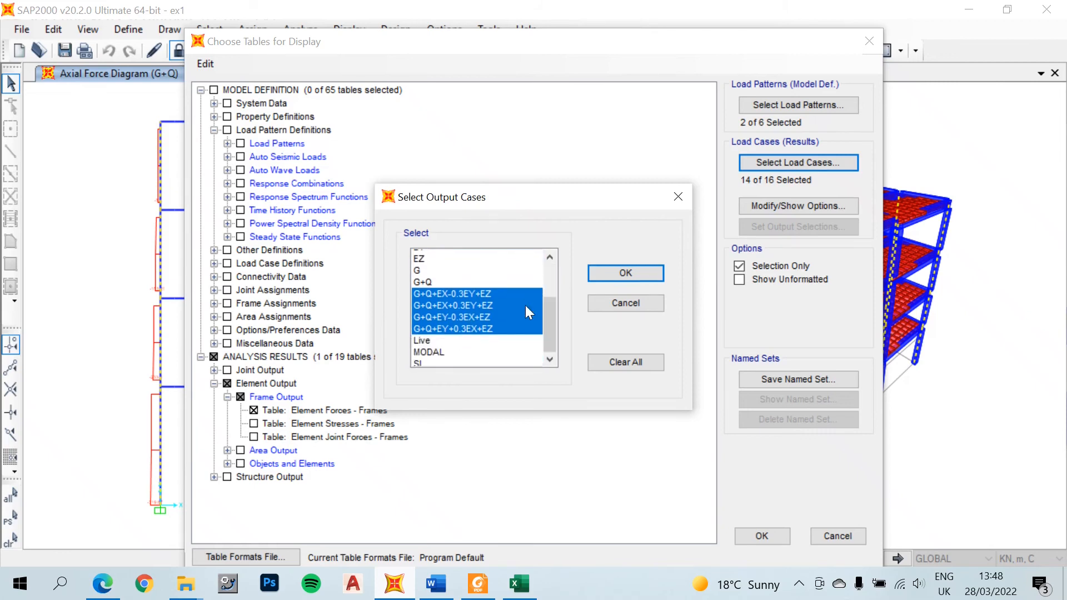
{"action": "left_click", "coordinate": [623, 273]}
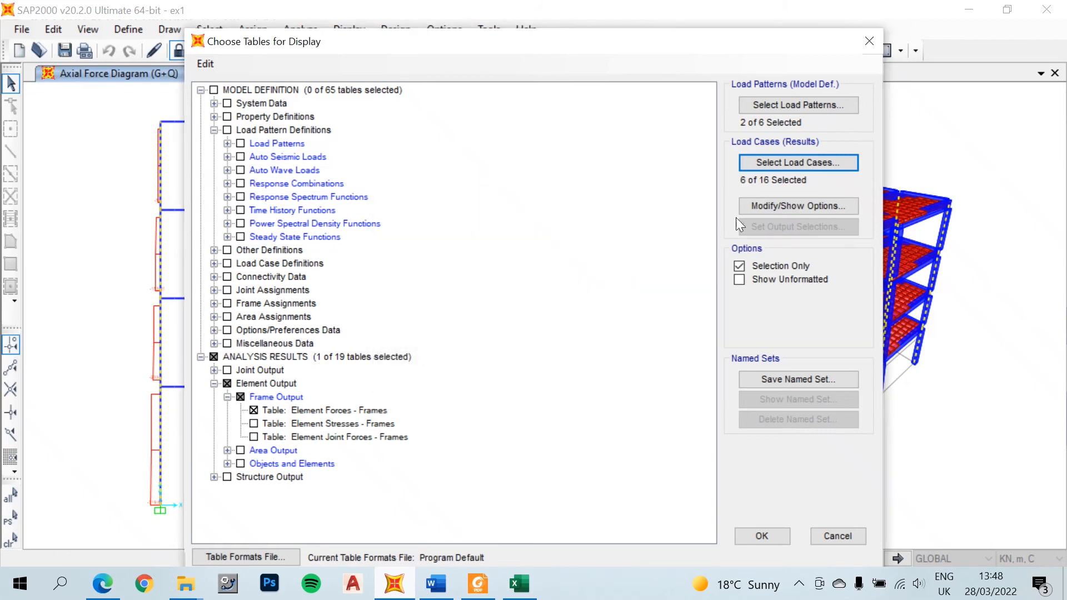
Include all six load patterns for the tables: DEAD, EX, EY, Live, SL and WL.
{"action": "left_click", "coordinate": [778, 112]}
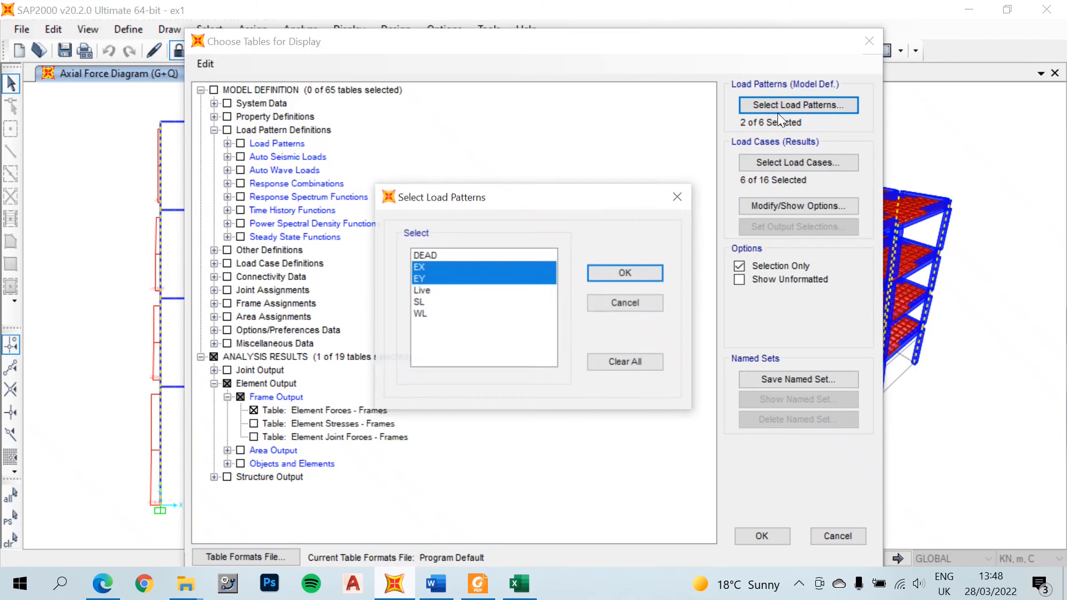
{"action": "left_click", "coordinate": [497, 315]}
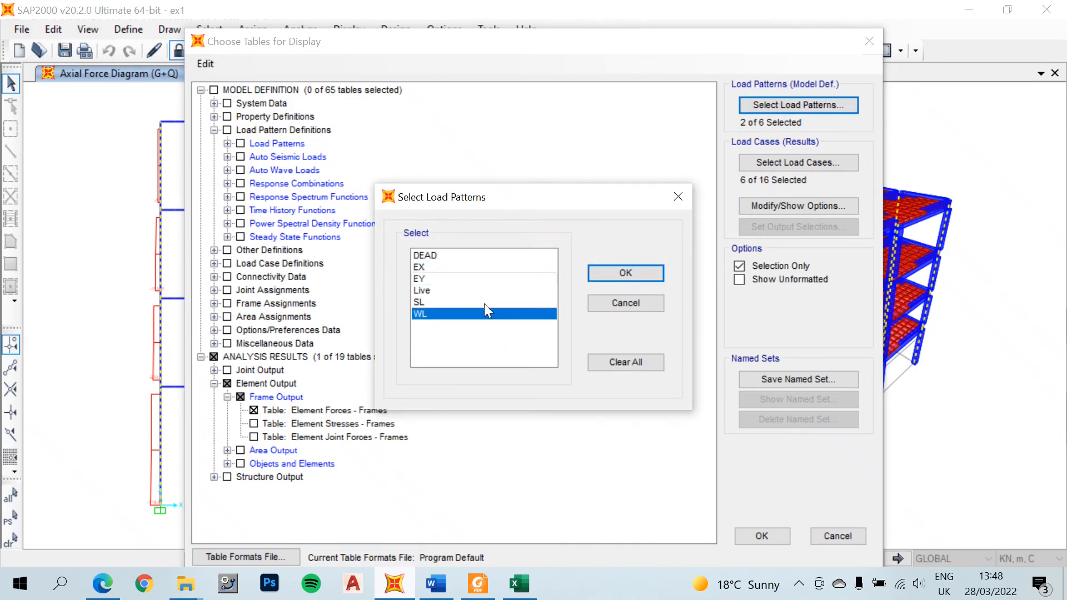
{"action": "left_click", "coordinate": [481, 292]}
{"action": "left_click", "coordinate": [474, 310]}
{"action": "left_click", "coordinate": [472, 292]}
{"action": "left_click", "coordinate": [471, 275]}
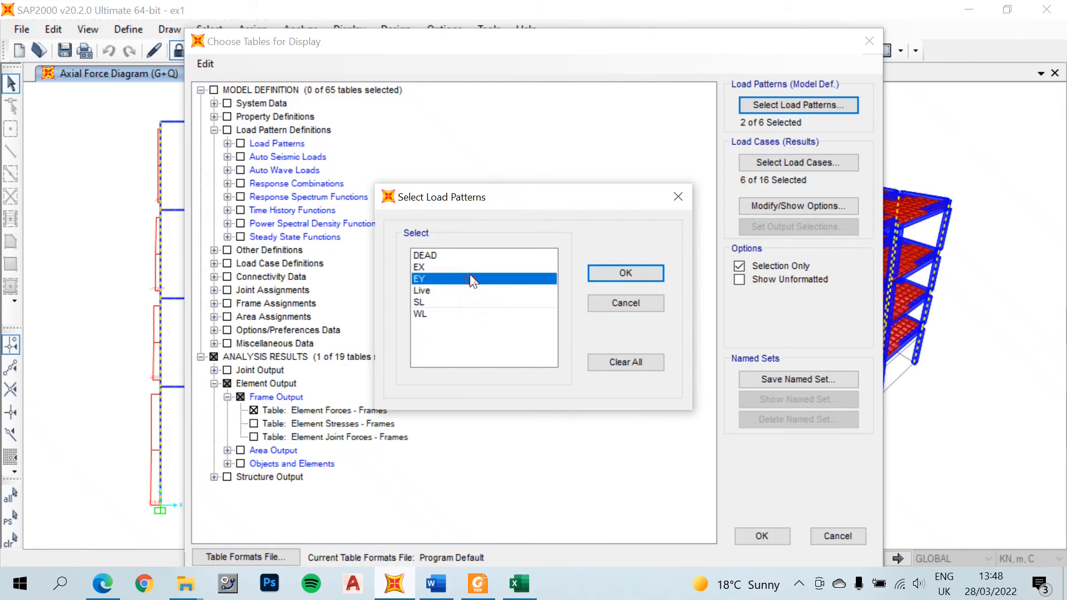
{"action": "left_click", "coordinate": [466, 256]}
{"action": "left_click", "coordinate": [463, 268]}
{"action": "left_click", "coordinate": [462, 291]}
{"action": "left_click", "coordinate": [461, 303]}
{"action": "left_click", "coordinate": [461, 314]}
{"action": "left_click", "coordinate": [617, 275]}
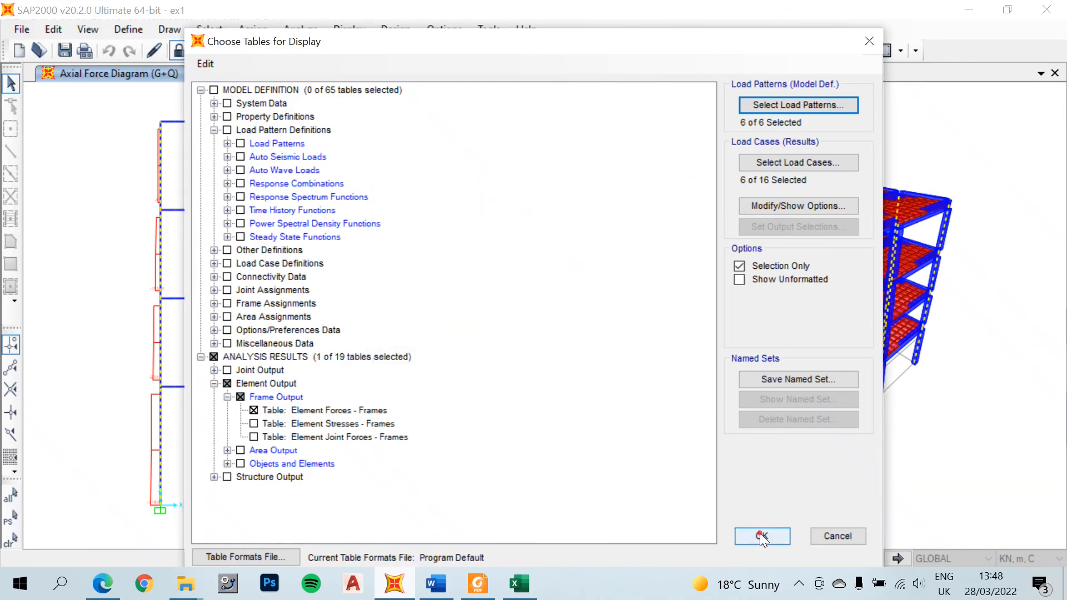
Display the Element Forces - Frames table, export it to Excel and look through its rows in Book2.
{"action": "left_click", "coordinate": [760, 535]}
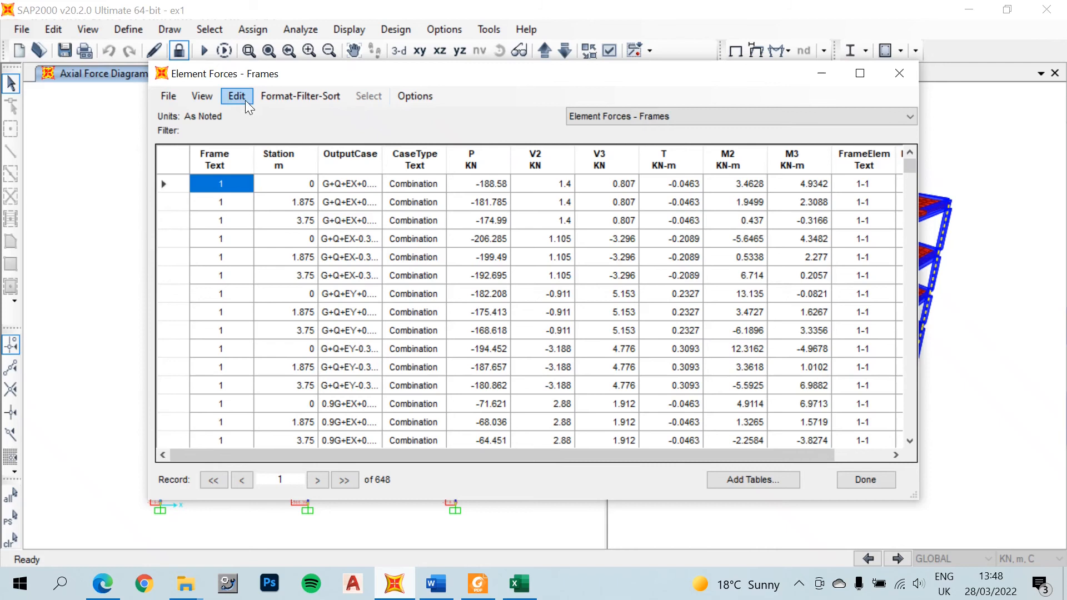
{"action": "left_click", "coordinate": [168, 96]}
{"action": "mouse_move", "coordinate": [191, 114]}
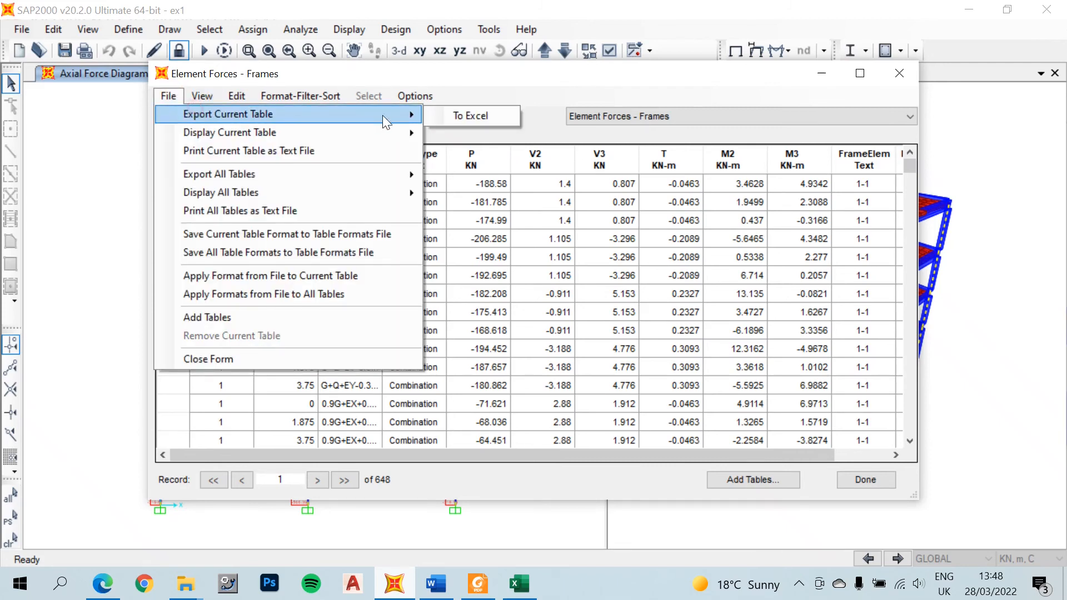
{"action": "left_click", "coordinate": [458, 119]}
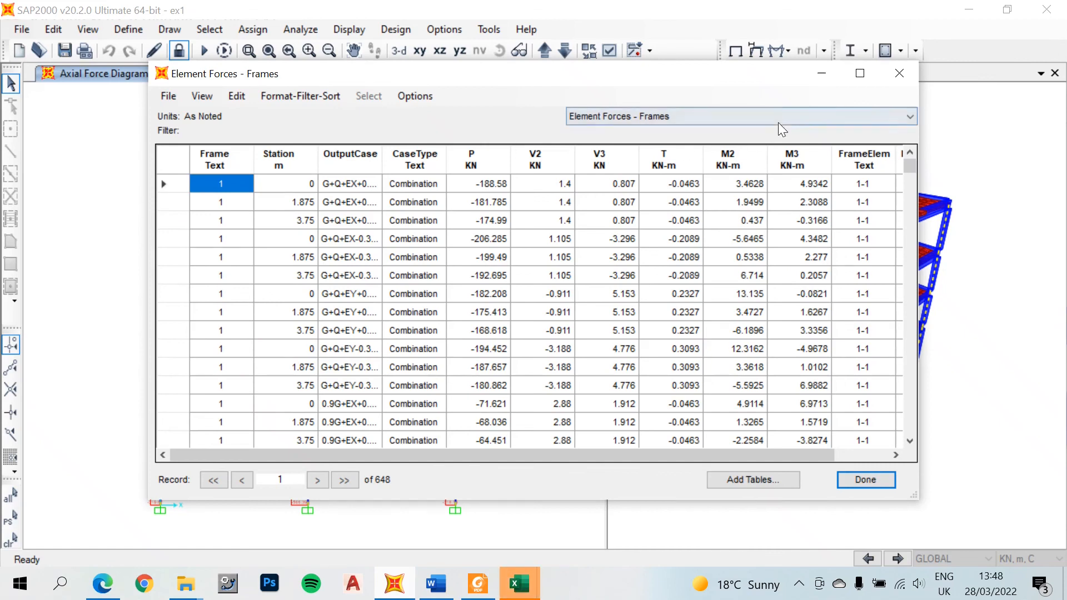
{"action": "left_click", "coordinate": [520, 584]}
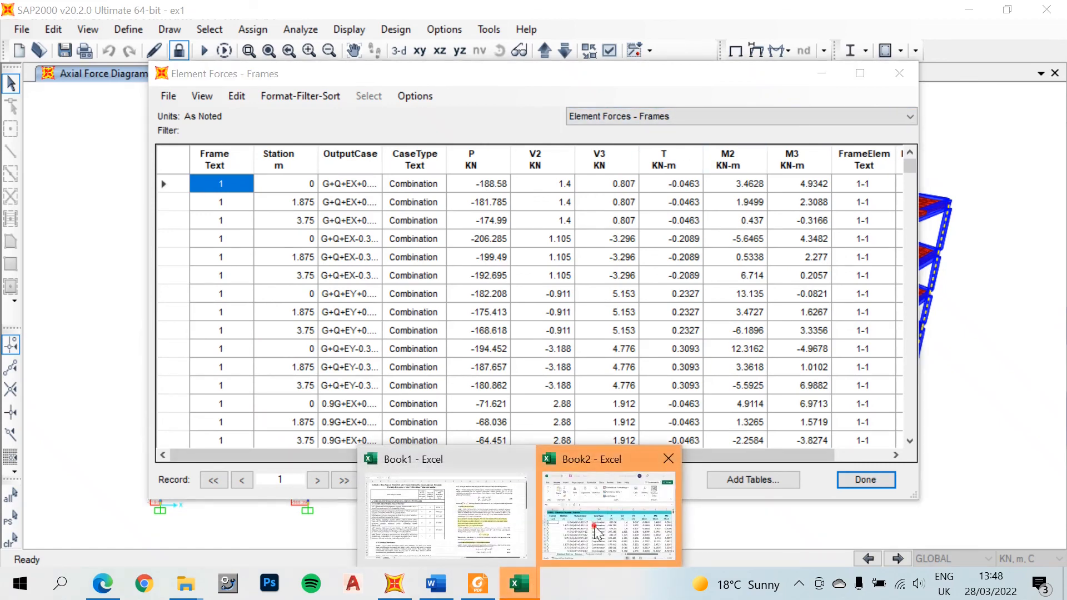
{"action": "left_click", "coordinate": [598, 532]}
{"action": "left_click", "coordinate": [609, 177]}
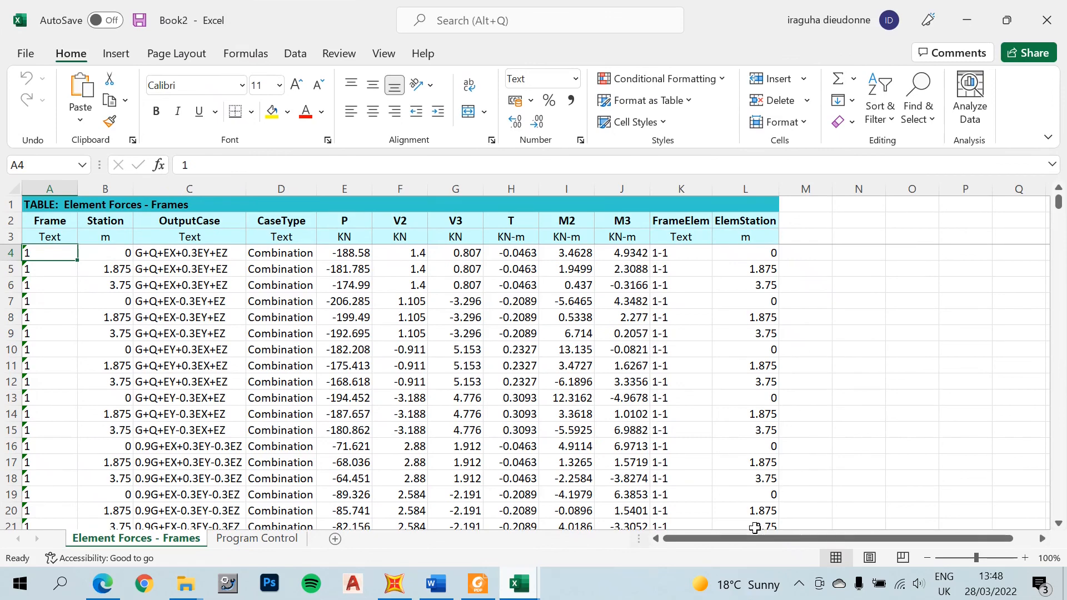
{"action": "left_click_drag", "start_coordinate": [1059, 202], "coordinate": [1045, 523]}
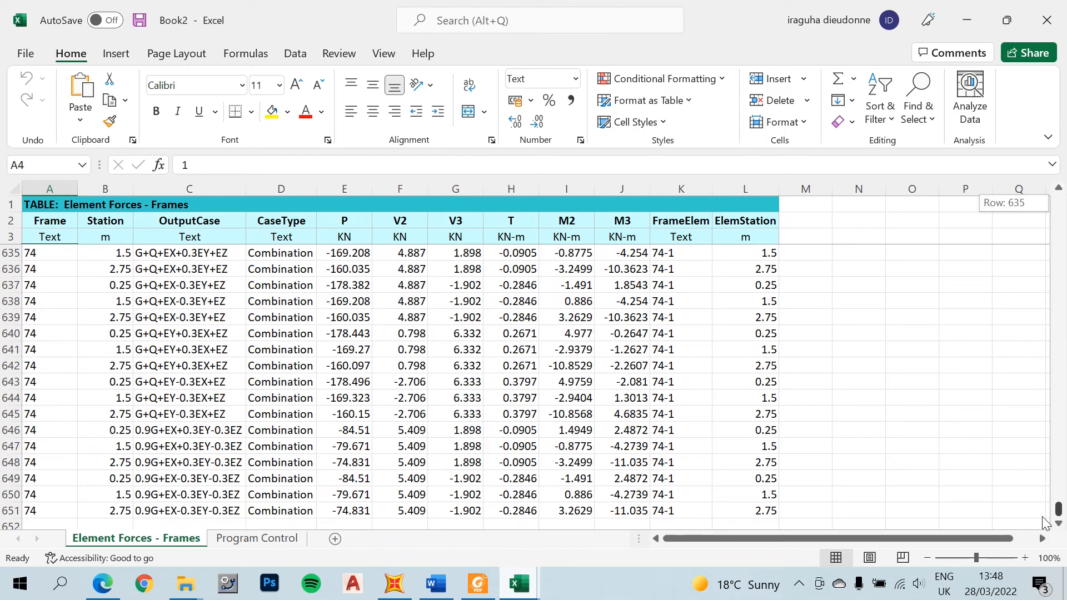
{"action": "left_click_drag", "start_coordinate": [1045, 522], "coordinate": [1061, 197]}
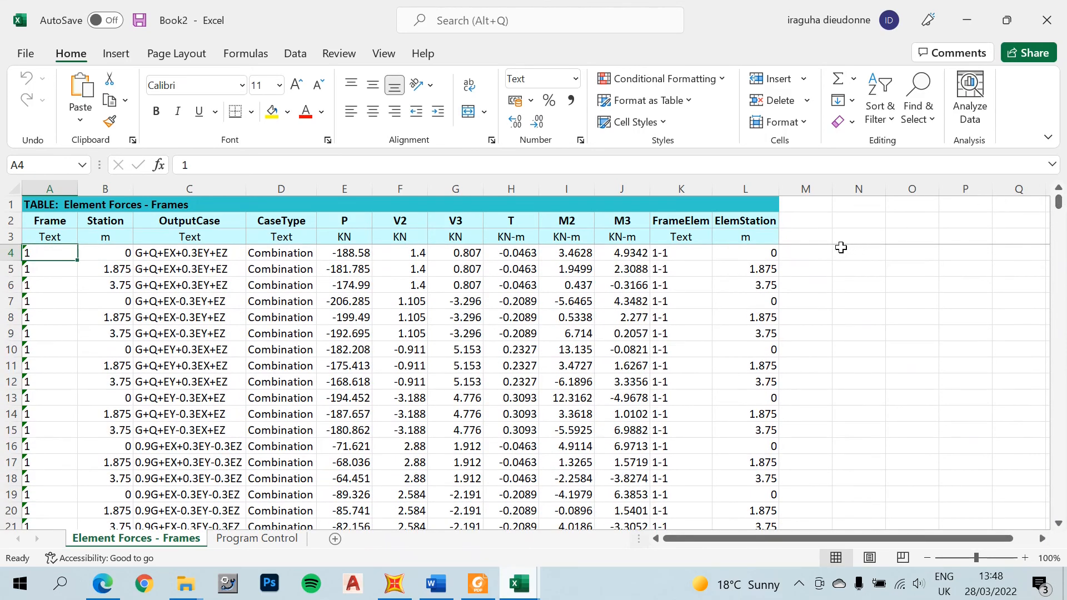
{"action": "left_click", "coordinate": [805, 252]}
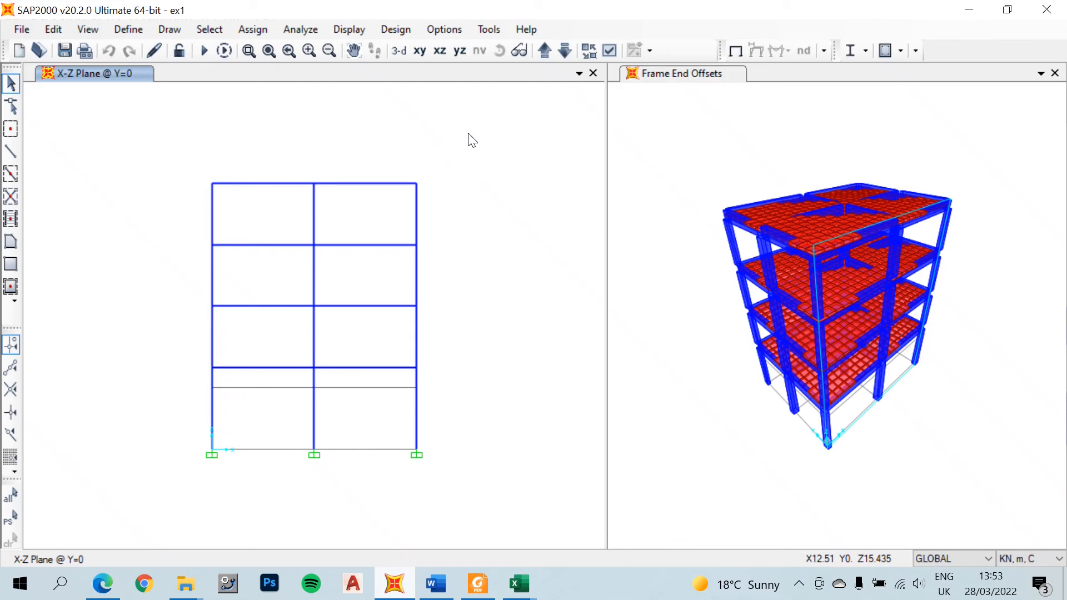
Run the analysis of the unlocked ex1 model in SAP2000.
{"action": "left_click", "coordinate": [203, 50]}
{"action": "left_click", "coordinate": [702, 389]}
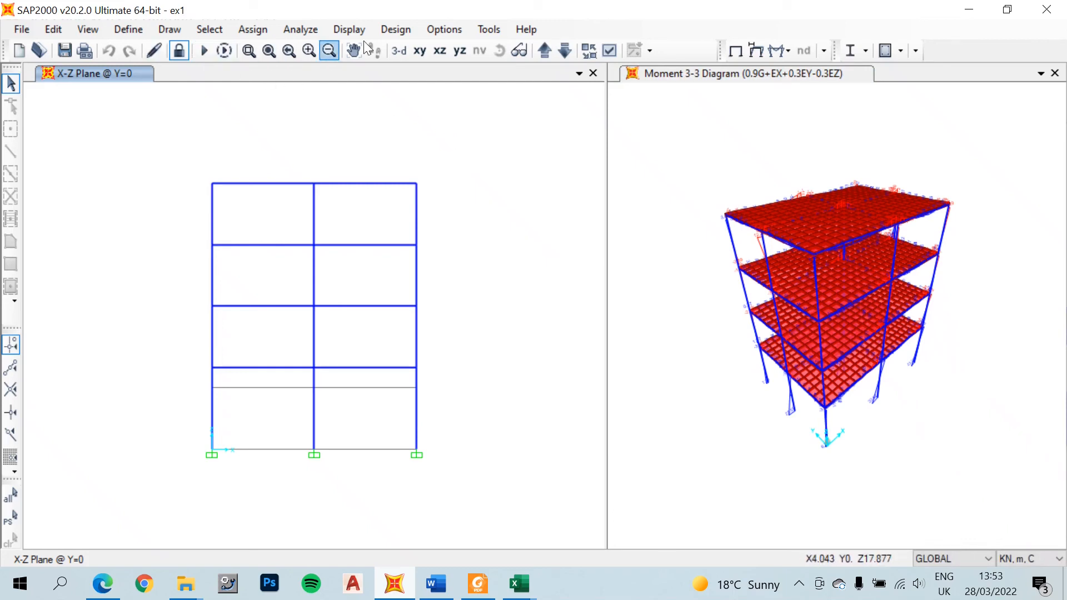
Add the two 0.9G, G+Q and four G+Q earthquake combinations as concrete design combinations, with automatic code-based combinations disabled.
{"action": "left_click", "coordinate": [396, 29]}
{"action": "mouse_move", "coordinate": [475, 72]}
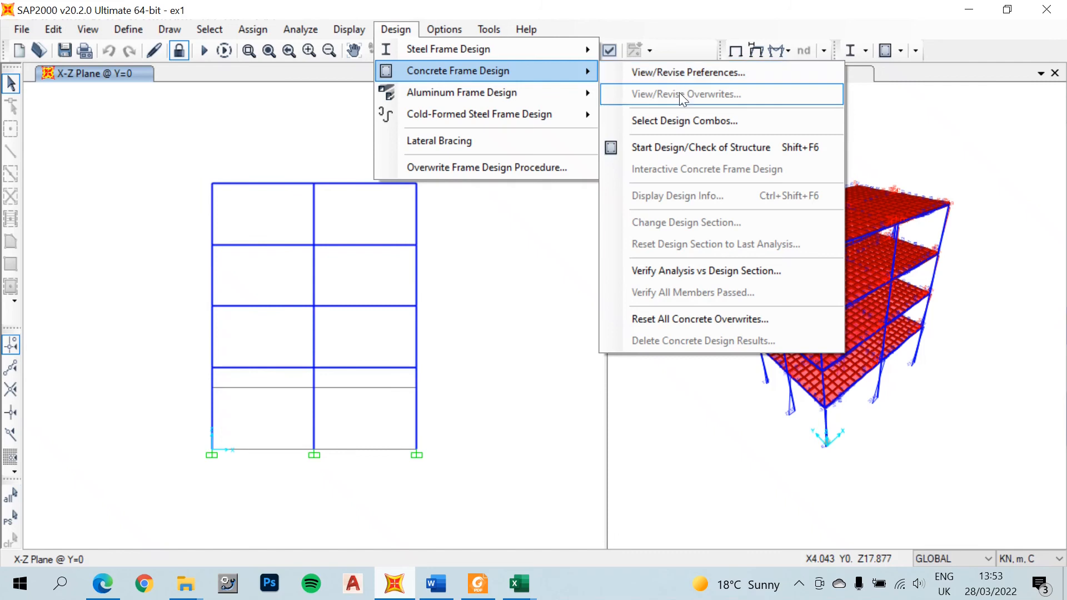
{"action": "left_click", "coordinate": [691, 118]}
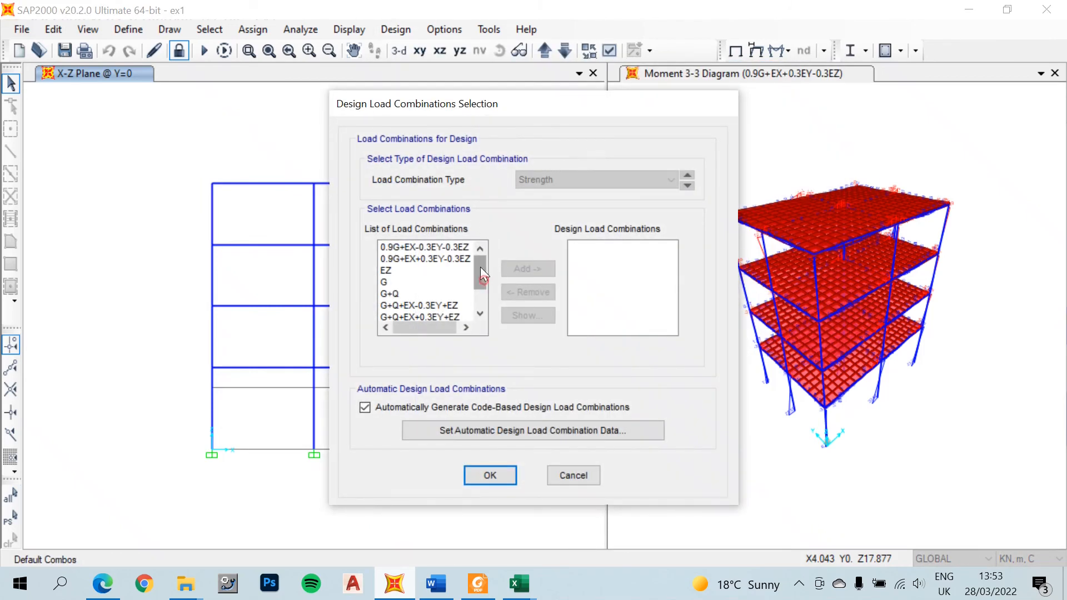
{"action": "left_click", "coordinate": [425, 247]}
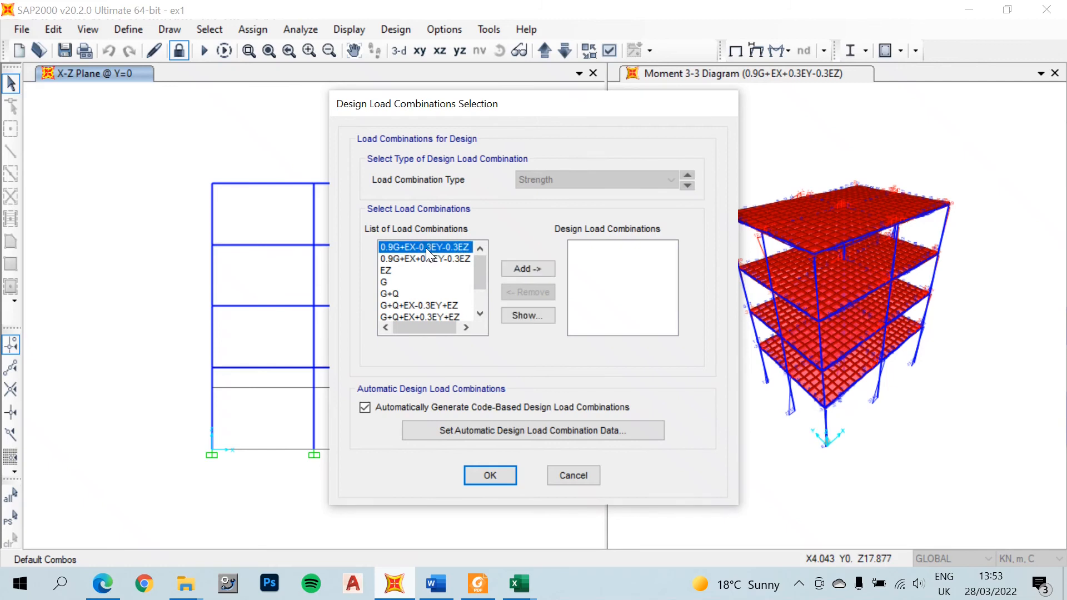
{"action": "left_click", "coordinate": [426, 259], "text": "ctrl"}
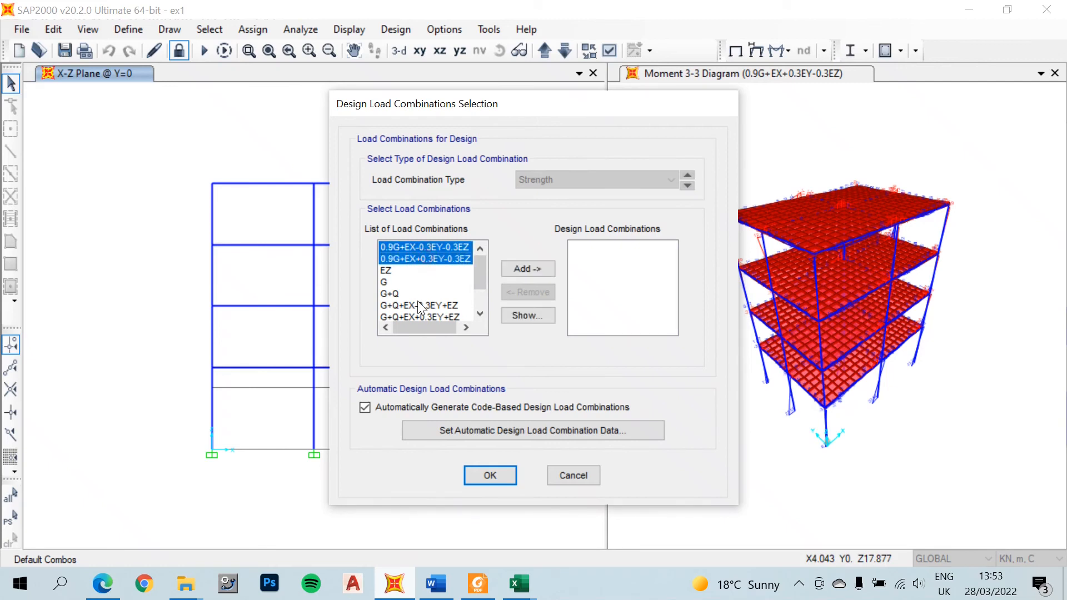
{"action": "left_click", "coordinate": [418, 305], "text": "ctrl"}
{"action": "left_click", "coordinate": [410, 294], "text": "ctrl"}
{"action": "left_click_drag", "start_coordinate": [482, 268], "coordinate": [479, 291]}
{"action": "left_click", "coordinate": [443, 283], "text": "ctrl"}
{"action": "left_click", "coordinate": [443, 294], "text": "ctrl"}
{"action": "left_click", "coordinate": [446, 301], "text": "ctrl"}
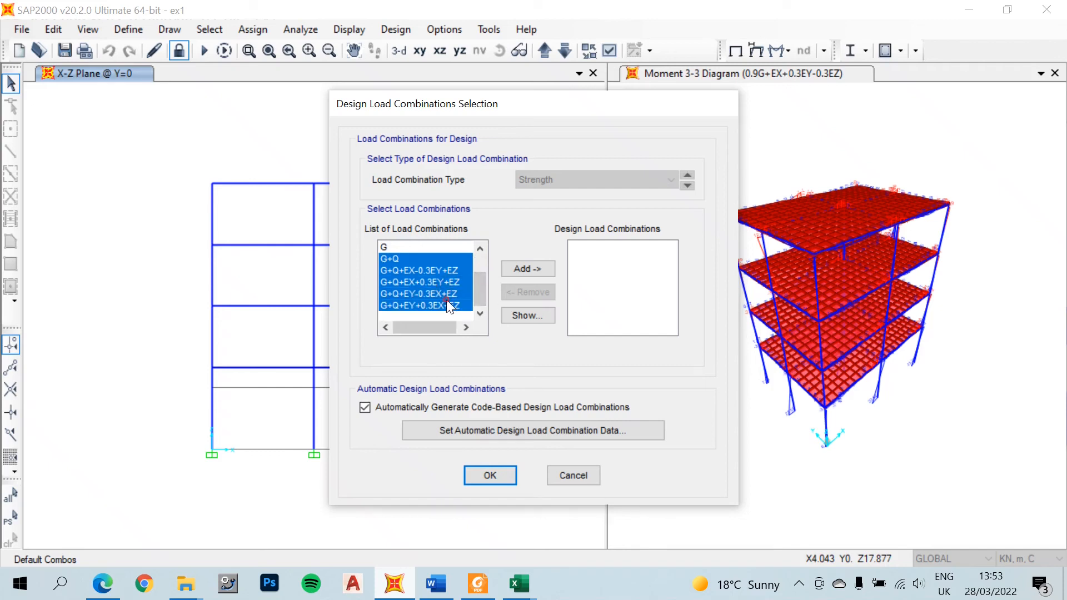
{"action": "left_click", "coordinate": [528, 270]}
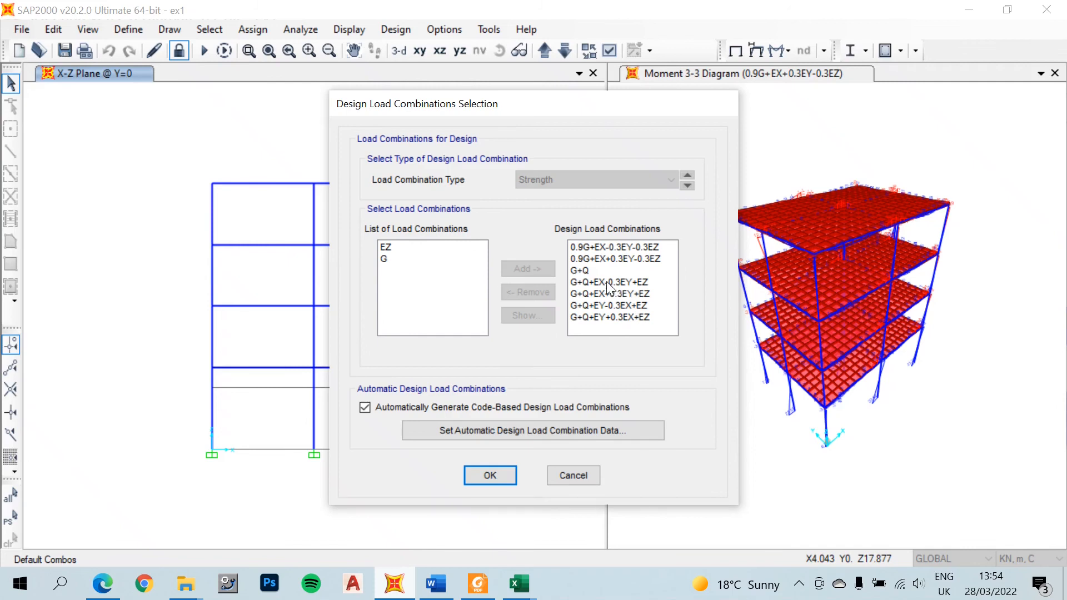
{"action": "left_click", "coordinate": [366, 409]}
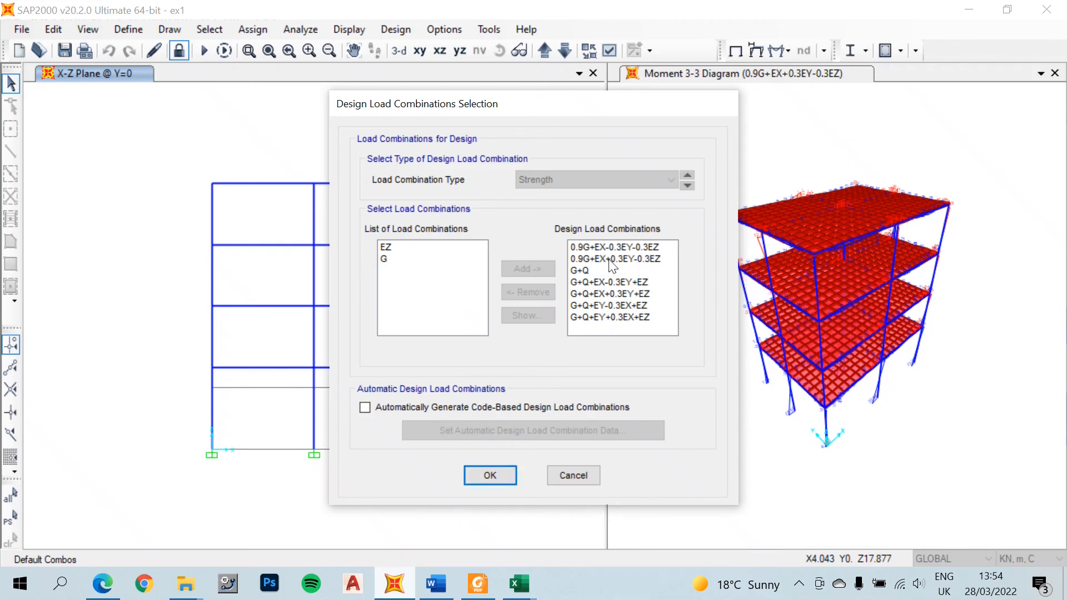
{"action": "left_click", "coordinate": [473, 475]}
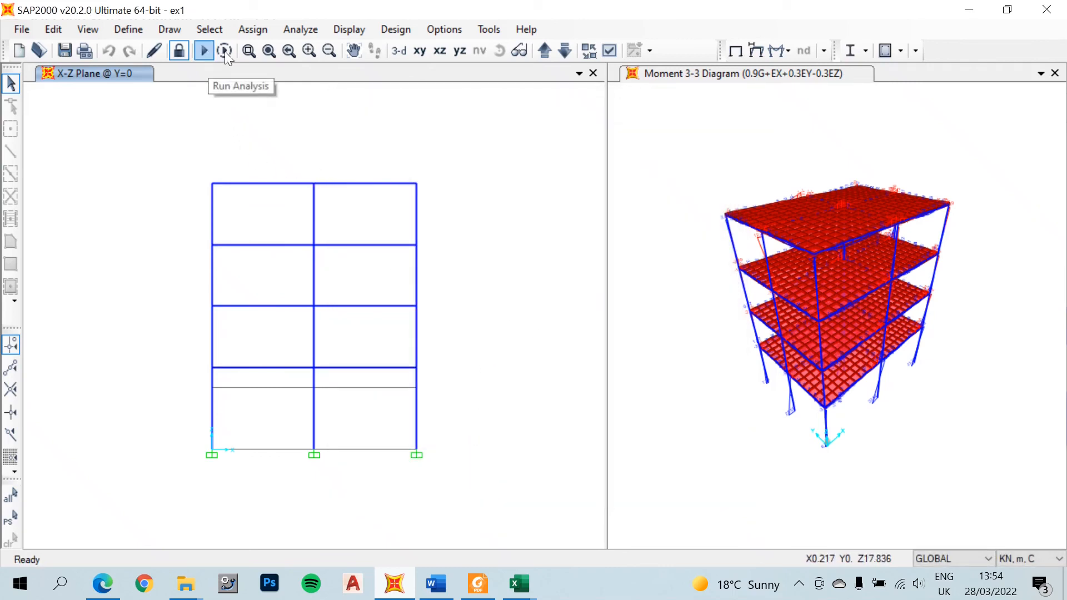
Run the concrete frame design check of the structure and set the display units to KN, mm, C.
{"action": "left_click", "coordinate": [395, 29]}
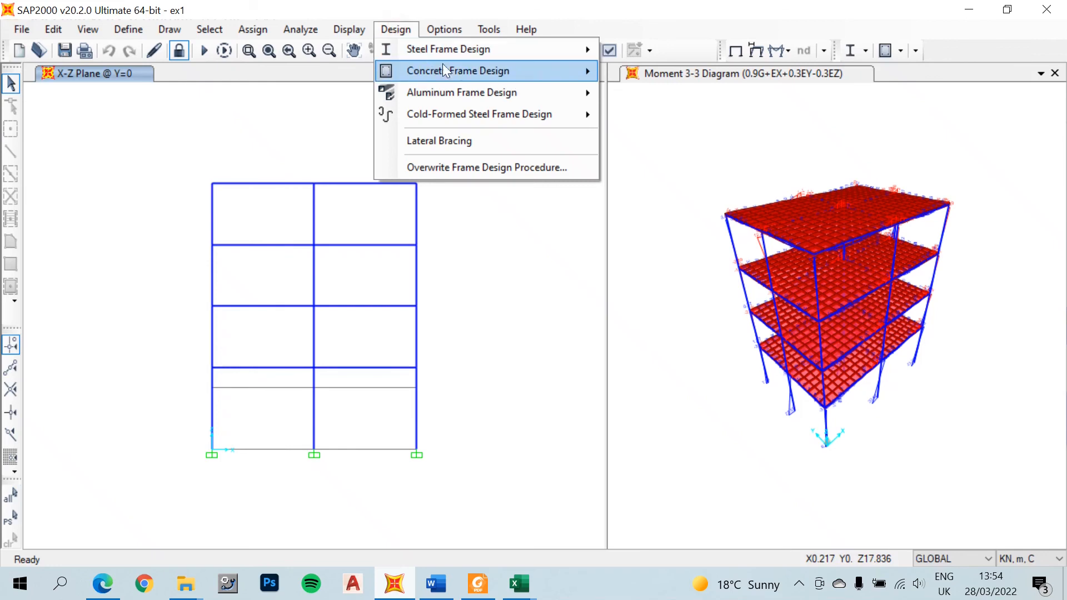
{"action": "mouse_move", "coordinate": [444, 71]}
{"action": "left_click", "coordinate": [693, 145]}
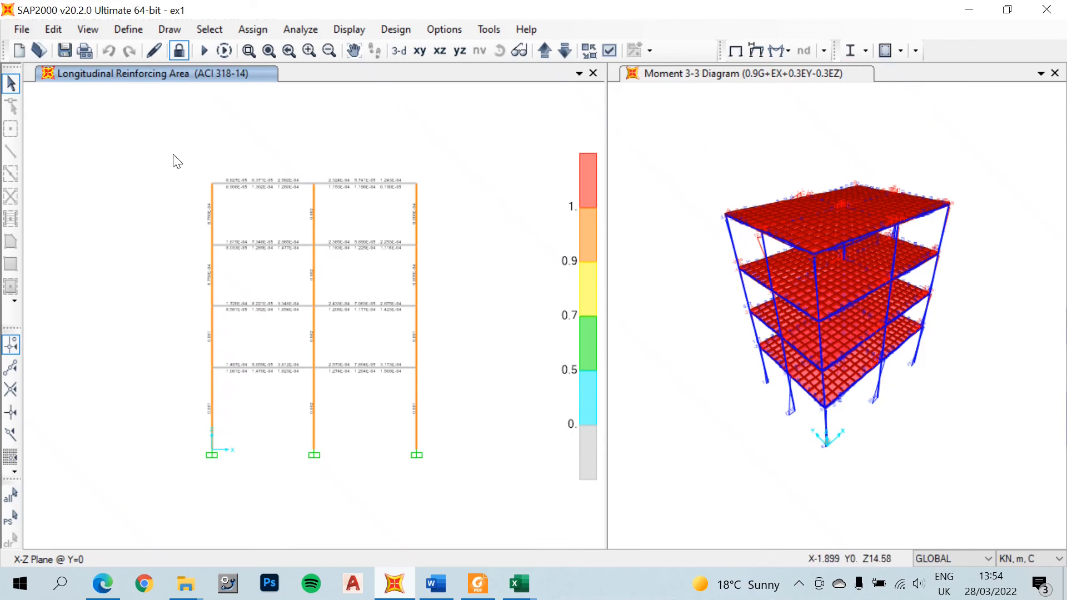
{"action": "left_click", "coordinate": [1016, 558]}
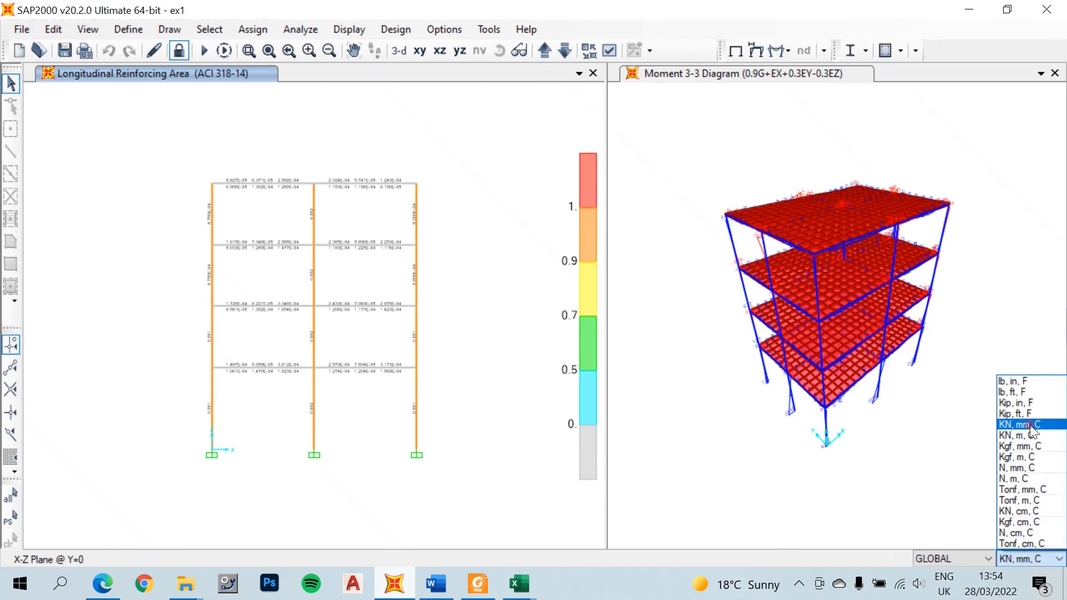
{"action": "left_click", "coordinate": [1033, 425]}
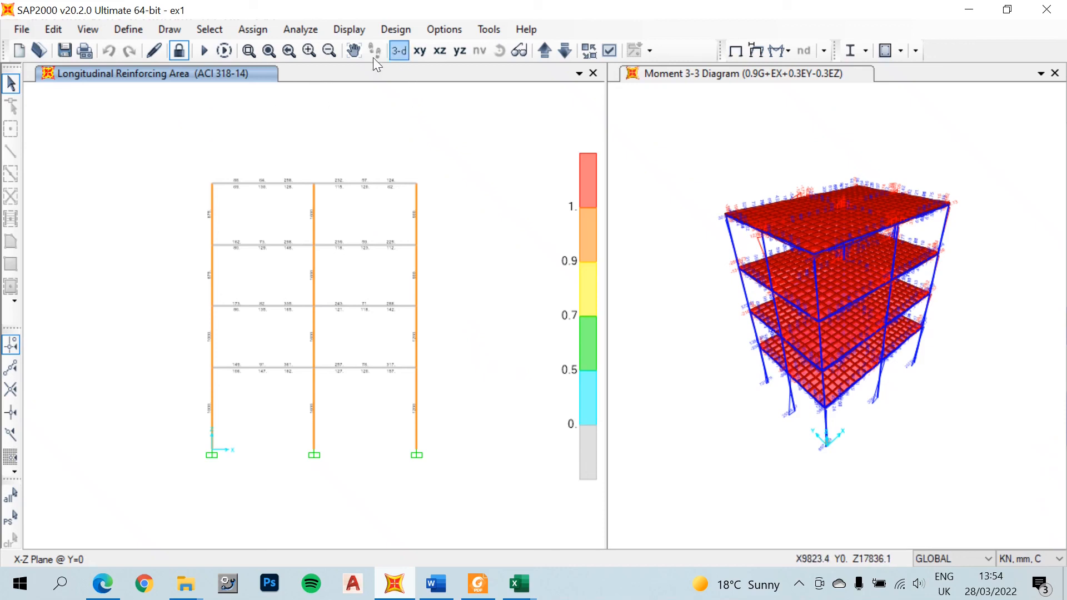
Examine the longitudinal reinforcing areas of the beams and columns in the X-Z frame at Y=0 in a widened view.
{"action": "left_click", "coordinate": [249, 51]}
{"action": "left_click_drag", "start_coordinate": [191, 162], "coordinate": [455, 334]}
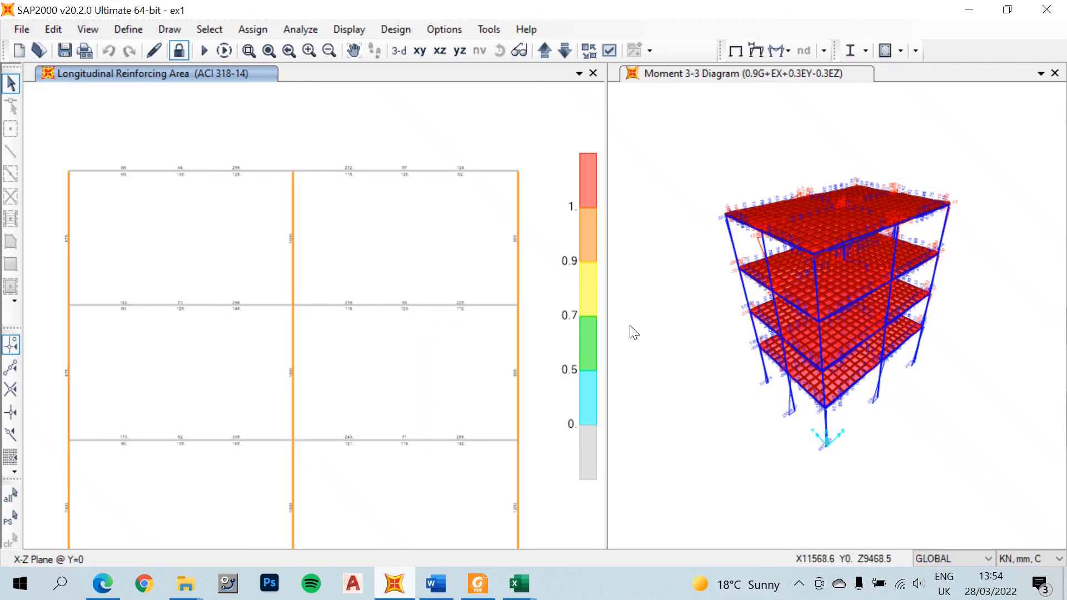
{"action": "left_click_drag", "start_coordinate": [607, 313], "coordinate": [886, 311]}
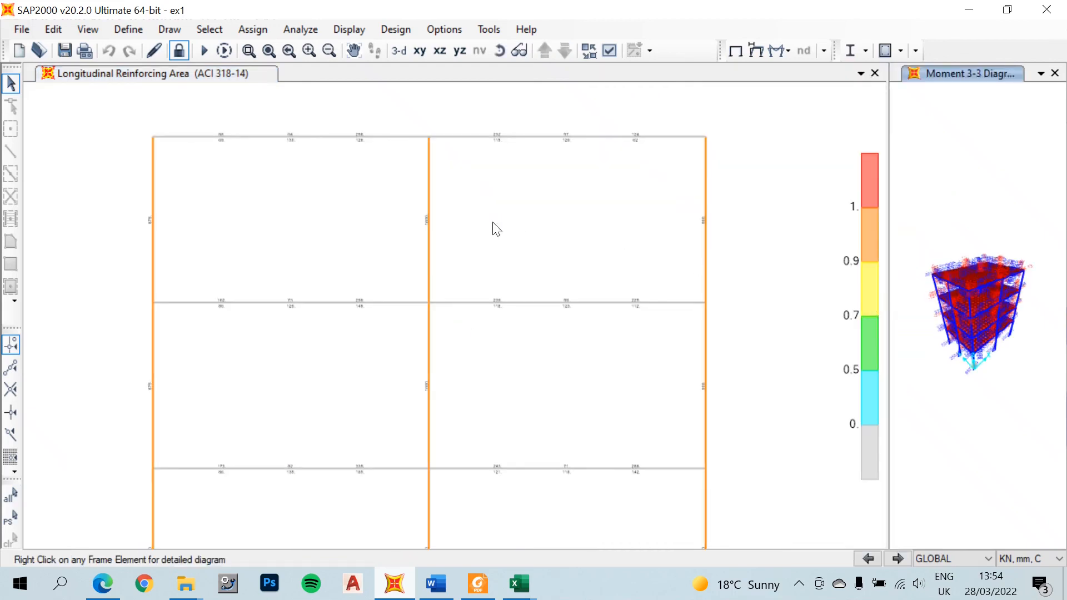
{"action": "left_click", "coordinate": [311, 53]}
{"action": "left_click", "coordinate": [311, 52]}
{"action": "left_click", "coordinate": [311, 52]}
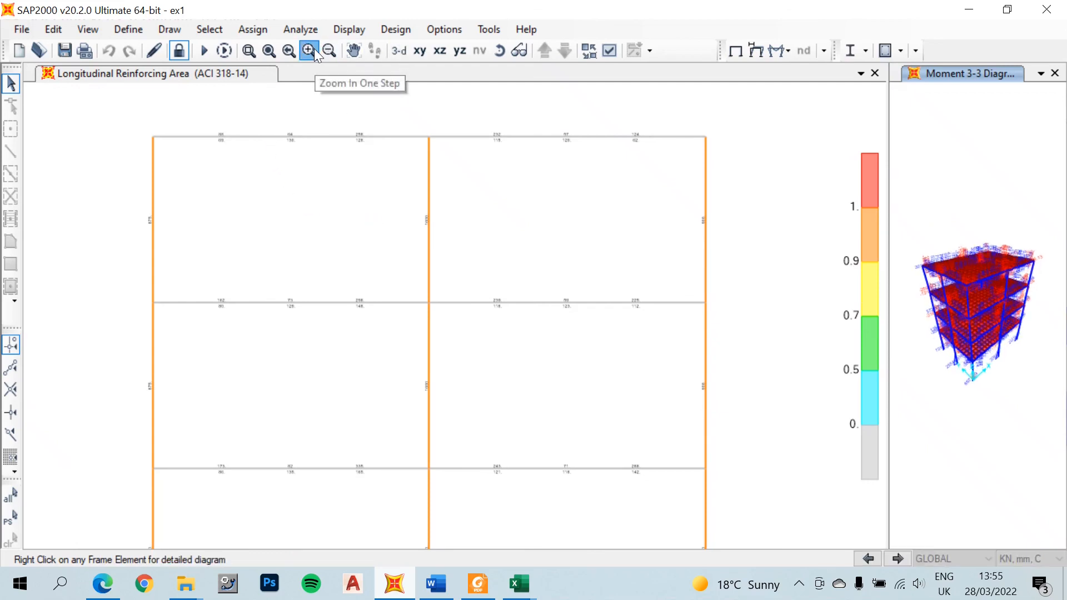
{"action": "left_click", "coordinate": [243, 108]}
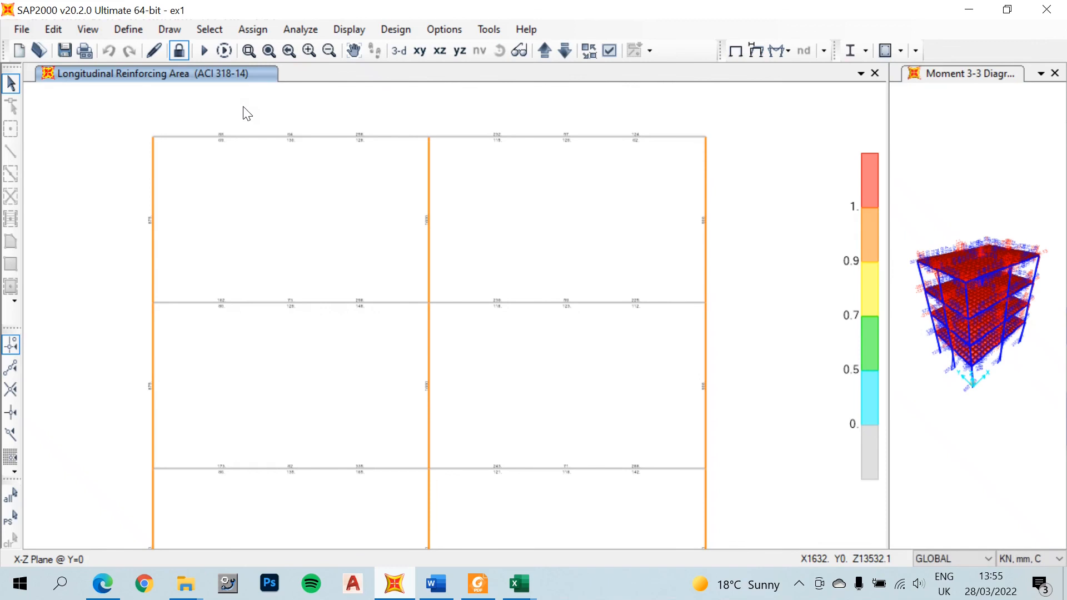
{"action": "left_click", "coordinate": [309, 50]}
{"action": "left_click", "coordinate": [309, 51]}
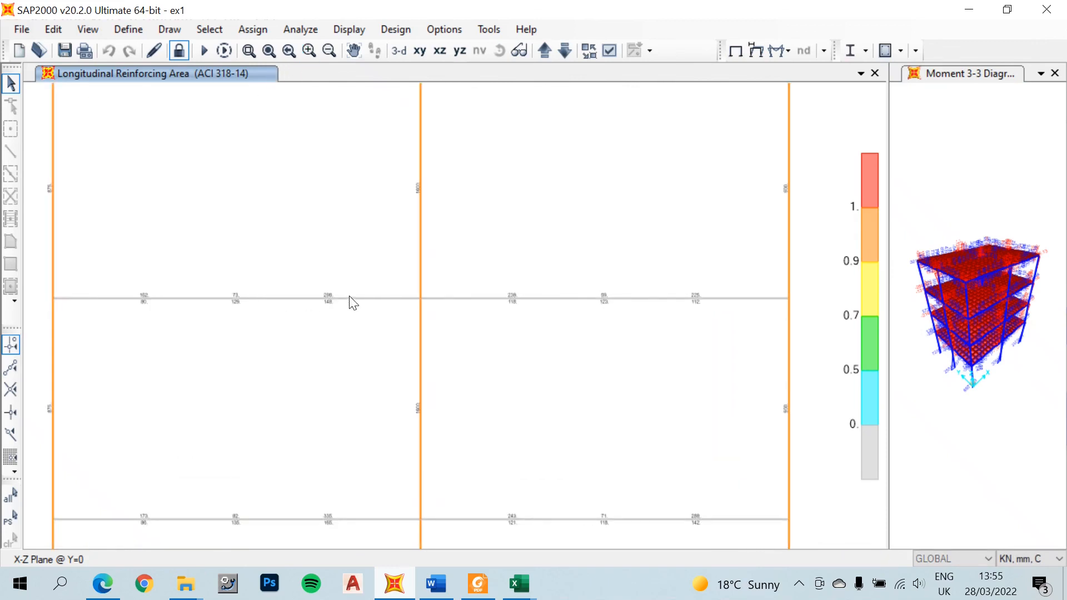
{"action": "middle_click_drag", "start_coordinate": [346, 326], "coordinate": [367, 402]}
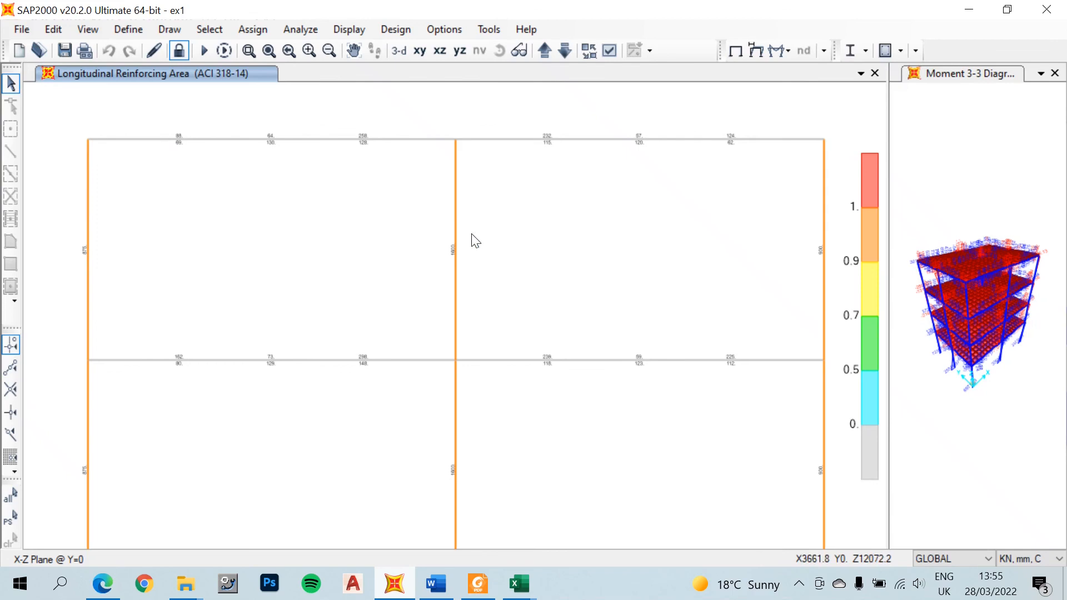
{"action": "middle_click_drag", "start_coordinate": [580, 435], "coordinate": [567, 233]}
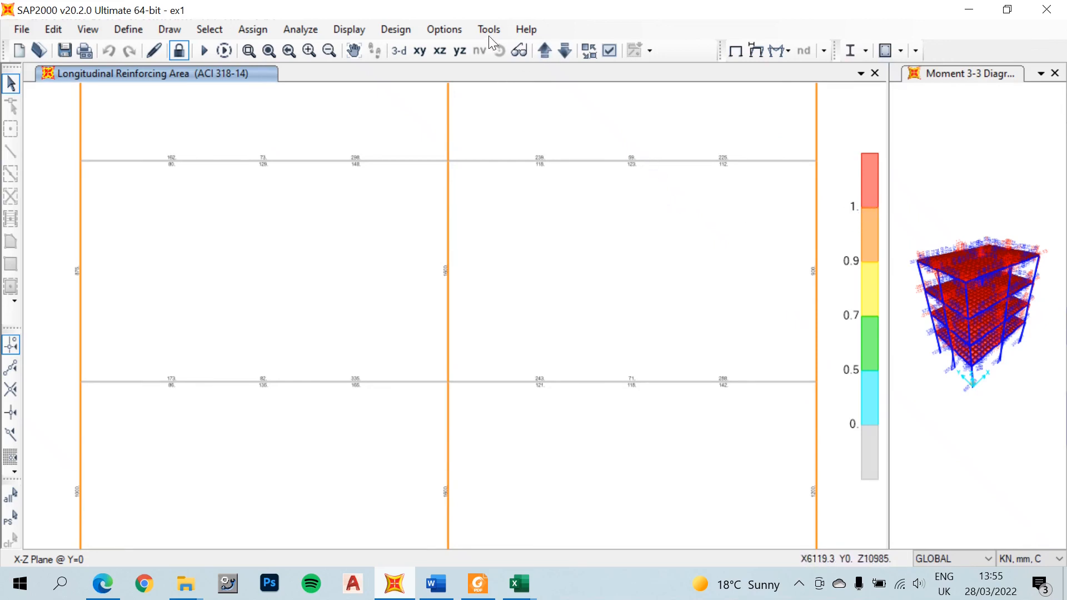
Display Rebar Percentage as the concrete design output on the X-Z frame.
{"action": "left_click", "coordinate": [397, 30]}
{"action": "left_click", "coordinate": [435, 69]}
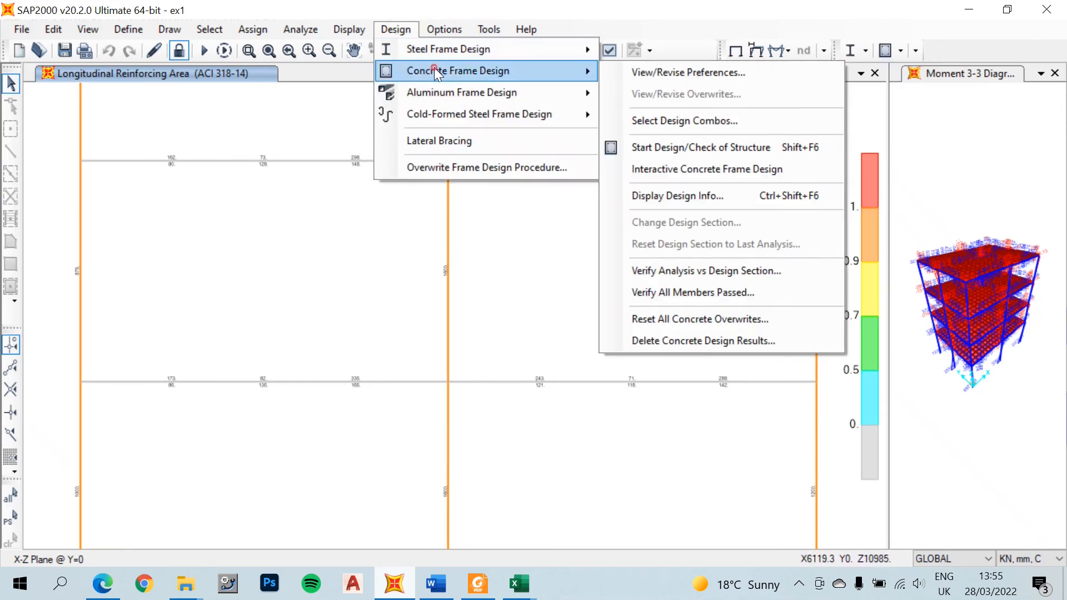
{"action": "left_click", "coordinate": [679, 200]}
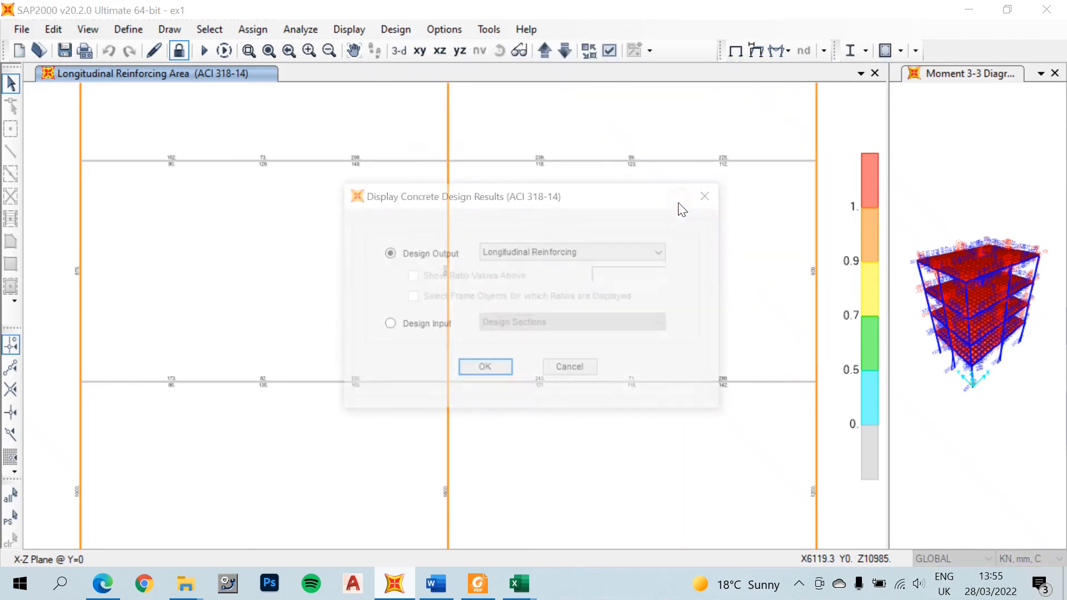
{"action": "left_click", "coordinate": [542, 251]}
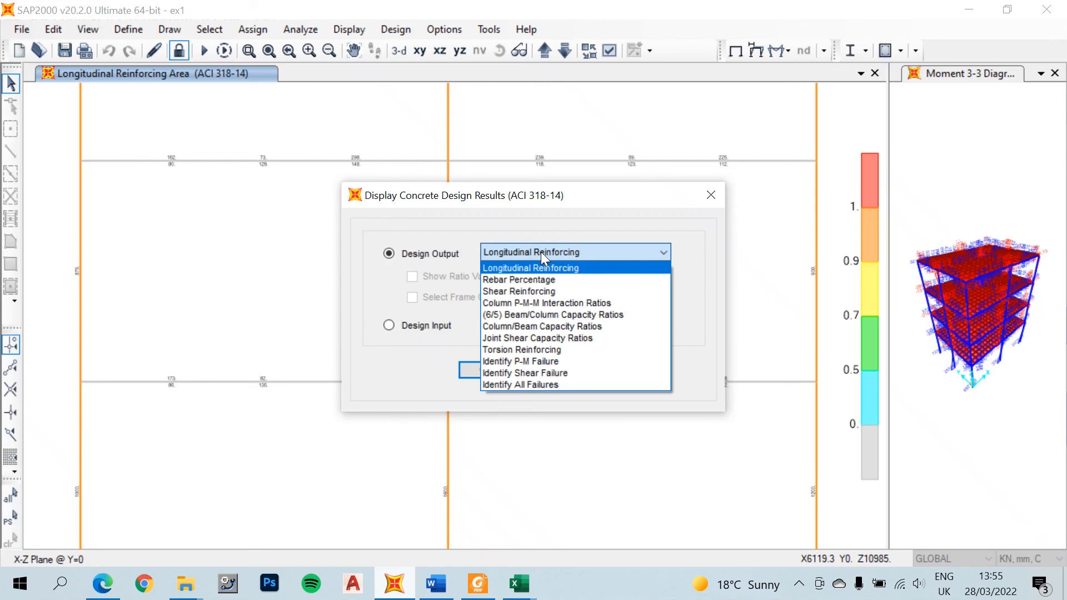
{"action": "left_click", "coordinate": [531, 279]}
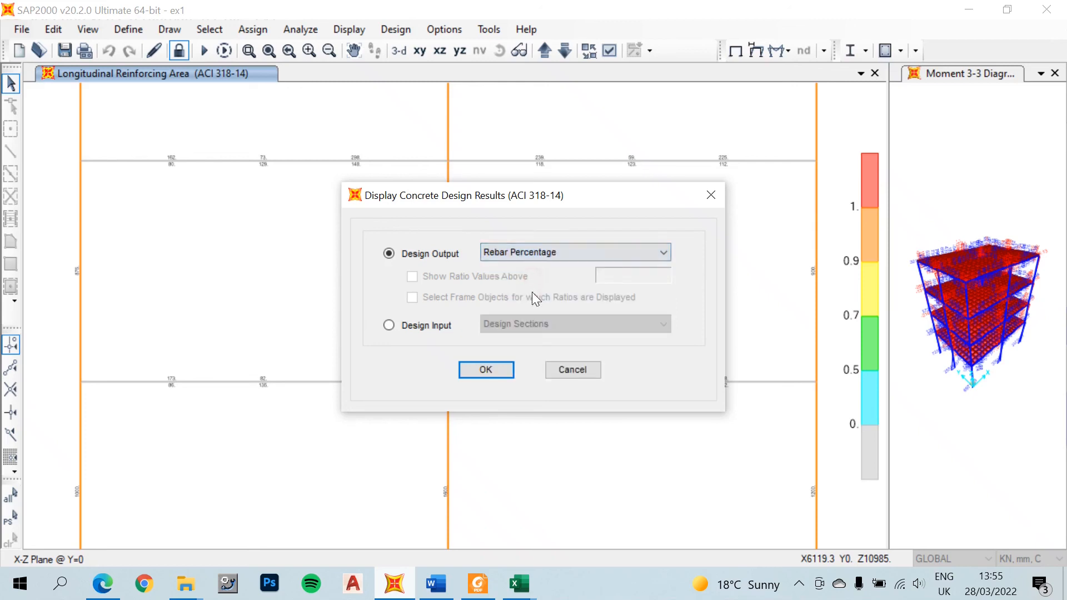
{"action": "left_click", "coordinate": [487, 370]}
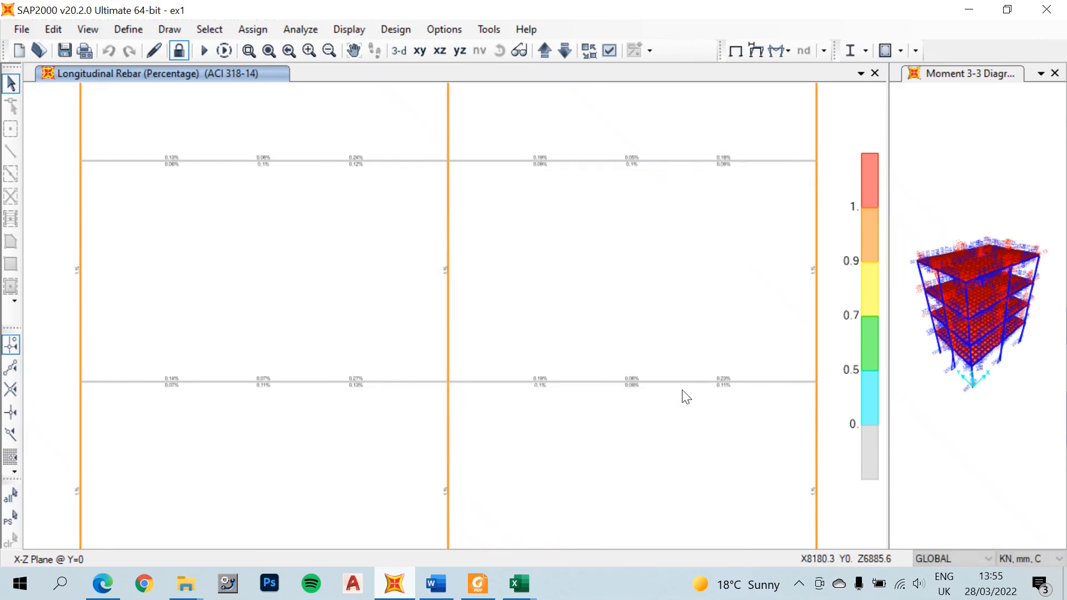
Inspect the rebar percentages in the upper storeys and view the design information of the top-storey edge column at X=0.
{"action": "middle_click_drag", "start_coordinate": [544, 341], "coordinate": [741, 369]}
{"action": "middle_click_drag", "start_coordinate": [599, 271], "coordinate": [506, 410]}
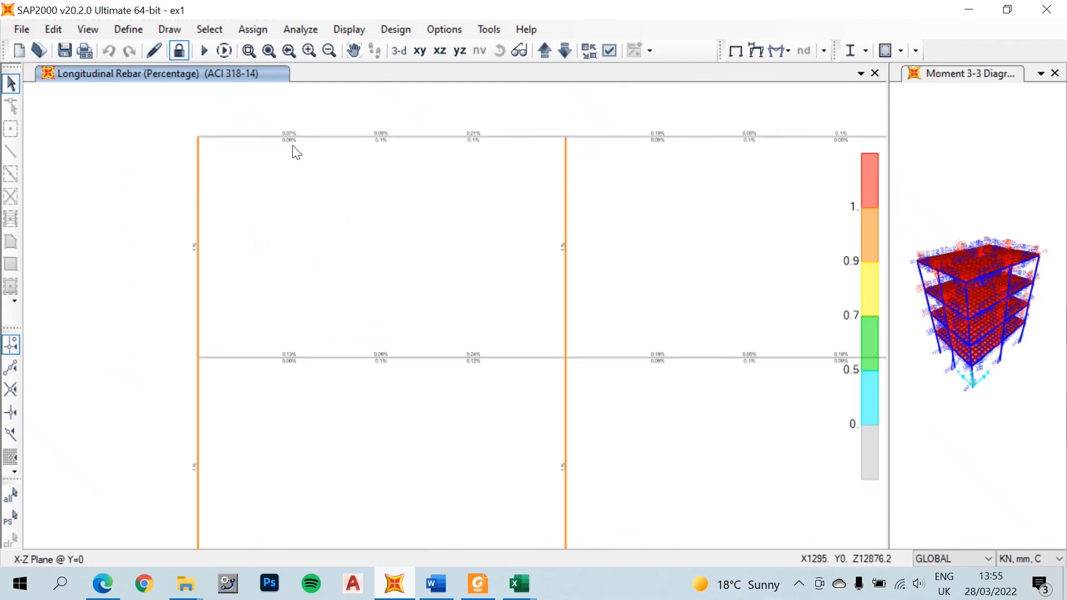
{"action": "scroll", "coordinate": [291, 129], "scroll_direction": "up", "scroll_amount": 3}
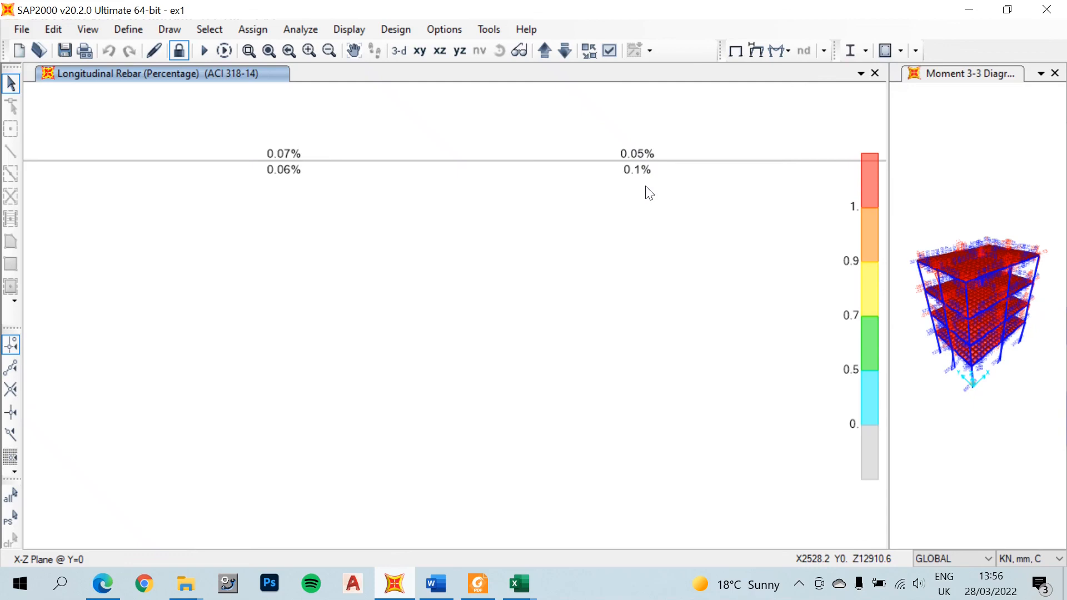
{"action": "scroll", "coordinate": [649, 194], "scroll_direction": "down", "scroll_amount": 1}
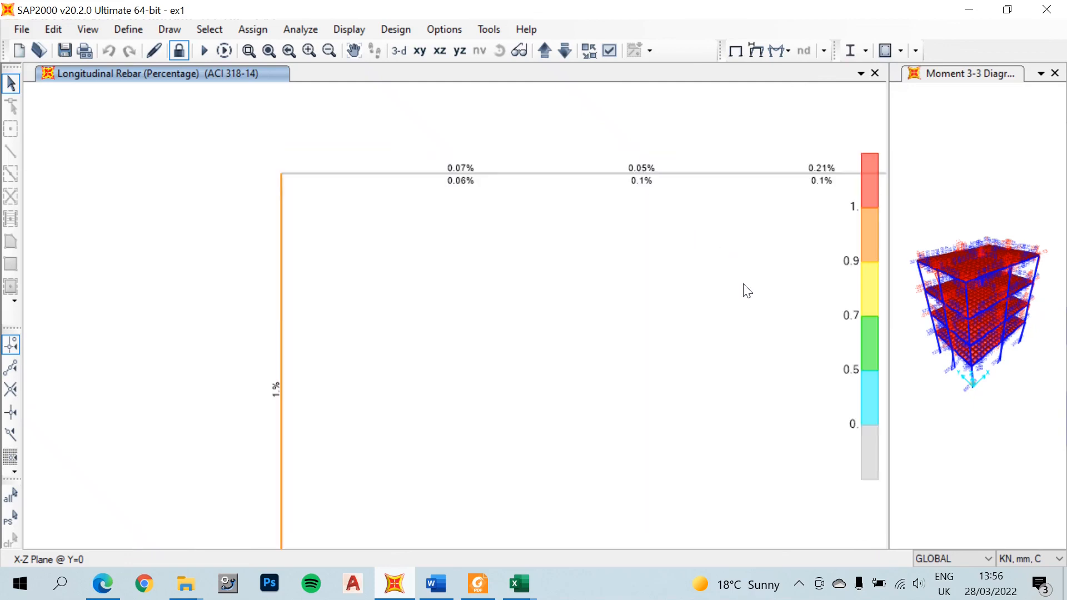
{"action": "middle_click_drag", "start_coordinate": [739, 311], "coordinate": [519, 234]}
{"action": "scroll", "coordinate": [627, 262], "scroll_direction": "down", "scroll_amount": 1}
{"action": "middle_click_drag", "start_coordinate": [650, 302], "coordinate": [533, 218]}
{"action": "left_click", "coordinate": [225, 232]}
{"action": "right_click", "coordinate": [225, 232]}
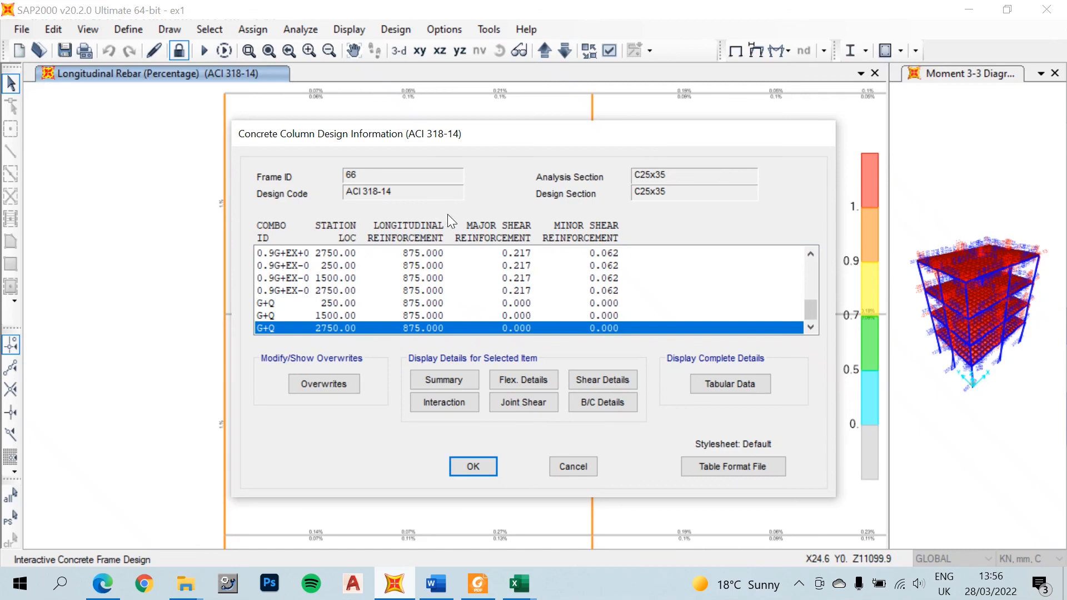
{"action": "left_click", "coordinate": [470, 465]}
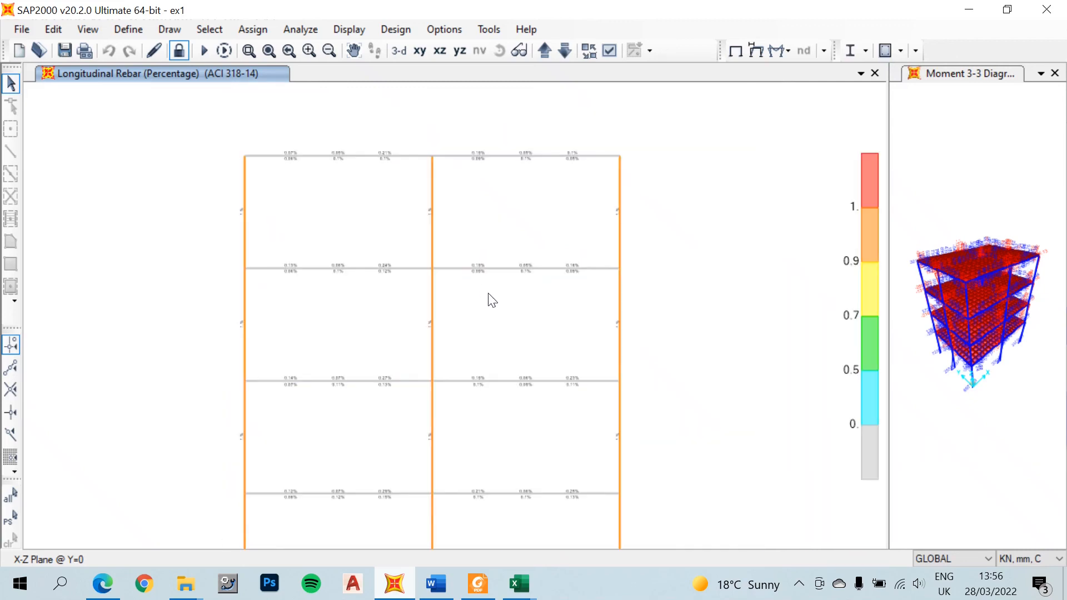
Show the rebar percentages in a 3-D view and examine them on the beams and columns of all floors.
{"action": "left_click_drag", "start_coordinate": [498, 303], "coordinate": [483, 219]}
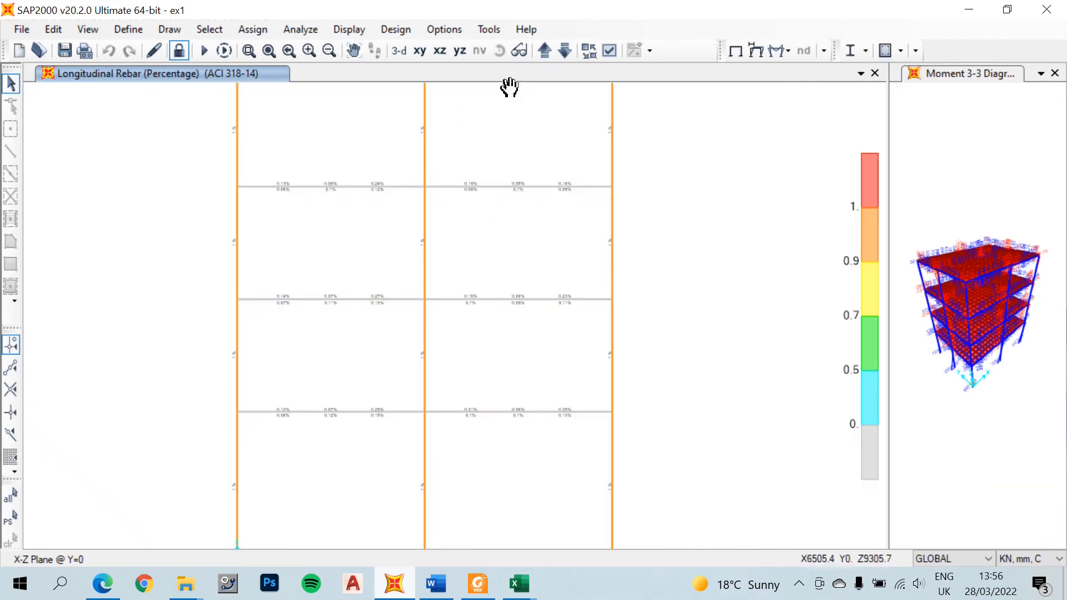
{"action": "left_click", "coordinate": [398, 51]}
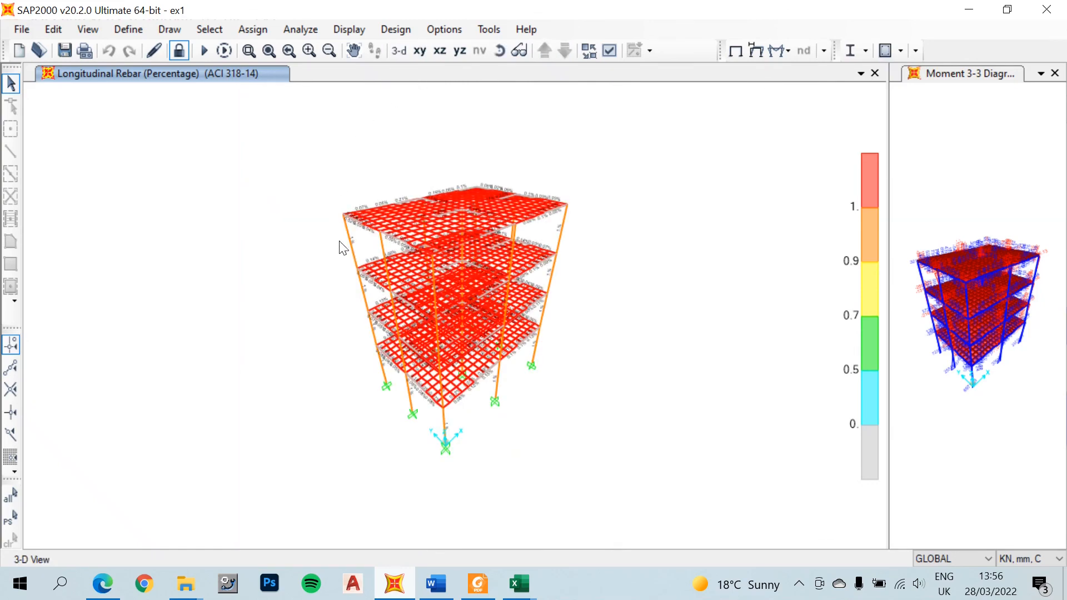
{"action": "scroll", "coordinate": [343, 221], "scroll_direction": "up", "scroll_amount": 2}
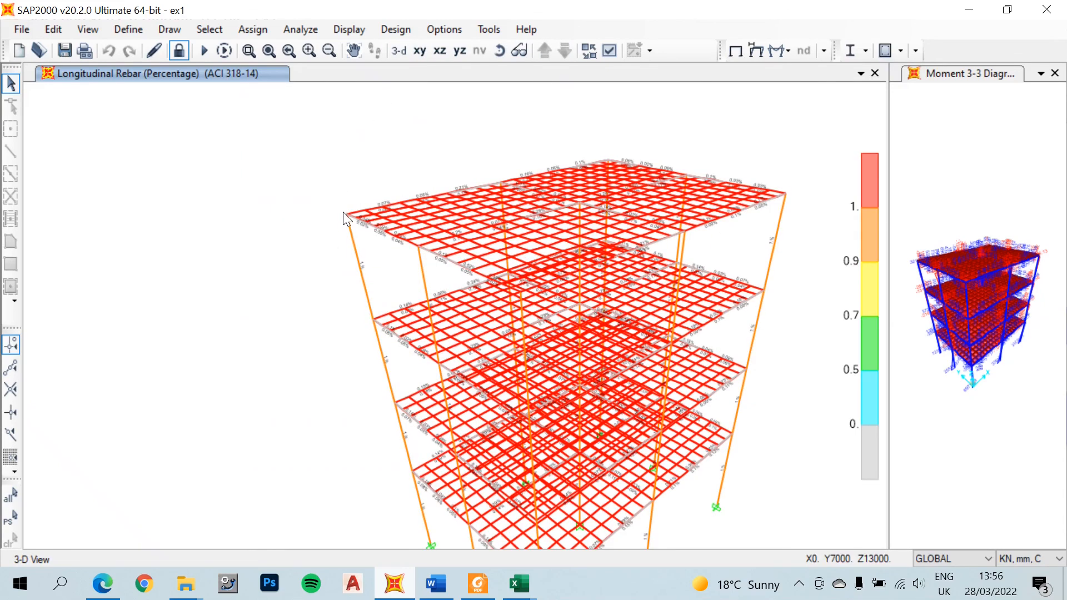
{"action": "scroll", "coordinate": [428, 227], "scroll_direction": "up", "scroll_amount": 3}
{"action": "scroll", "coordinate": [436, 225], "scroll_direction": "up", "scroll_amount": 1}
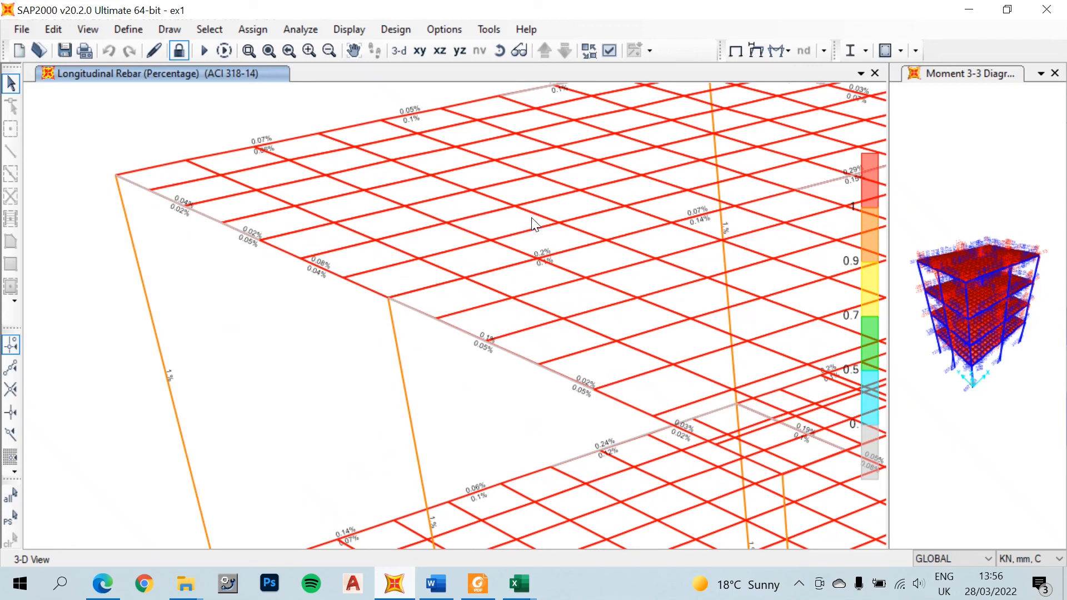
{"action": "middle_click_drag", "start_coordinate": [396, 360], "coordinate": [223, 68]}
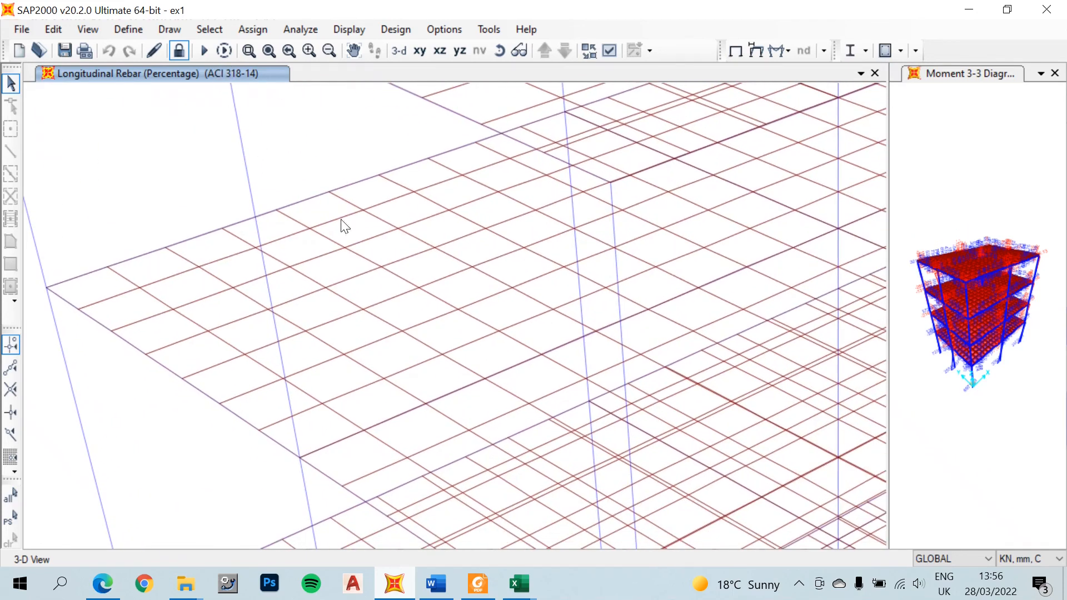
{"action": "middle_click_drag", "start_coordinate": [576, 350], "coordinate": [514, 200]}
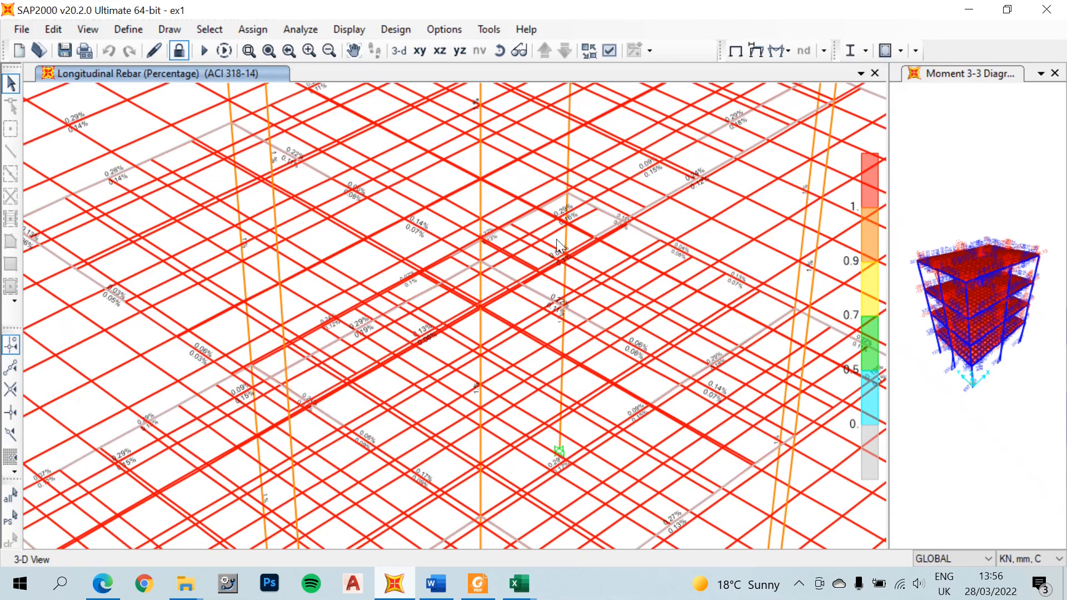
Switch to the X-Z frame at Y=3500 and inspect the rebar percentages on its beams and columns.
{"action": "scroll", "coordinate": [431, 207], "scroll_direction": "down", "scroll_amount": 5}
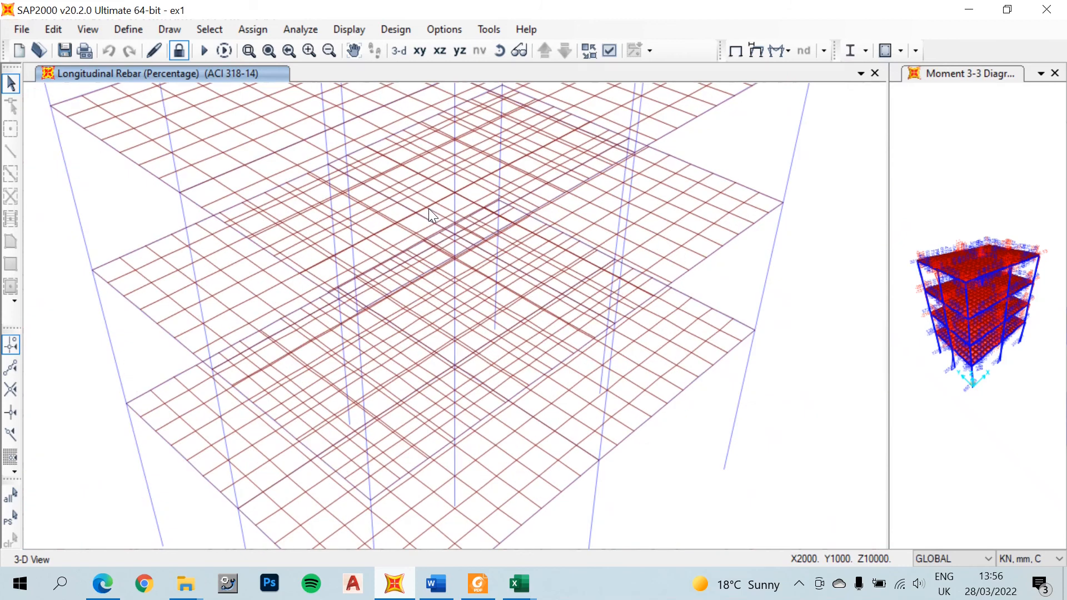
{"action": "left_click", "coordinate": [440, 51]}
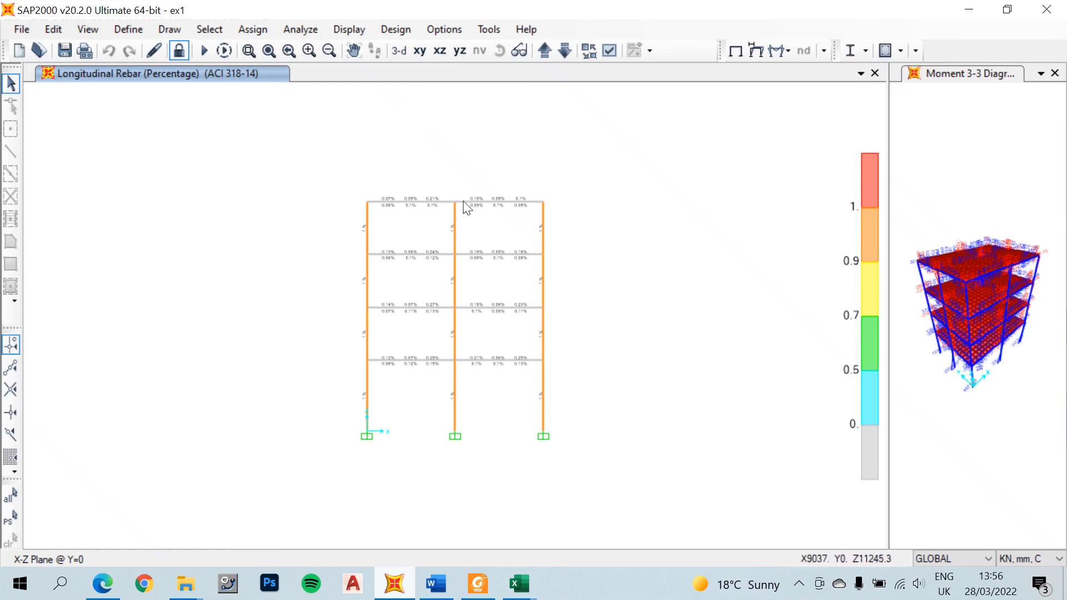
{"action": "left_click", "coordinate": [542, 49]}
{"action": "left_click", "coordinate": [543, 50]}
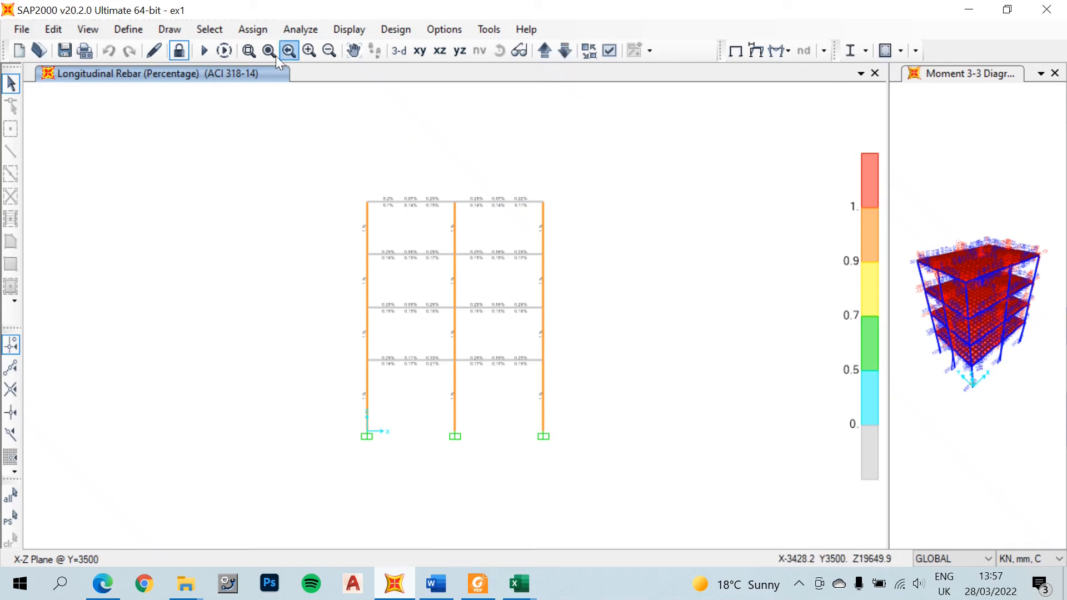
{"action": "left_click", "coordinate": [251, 52]}
{"action": "left_click_drag", "start_coordinate": [351, 193], "coordinate": [558, 449]}
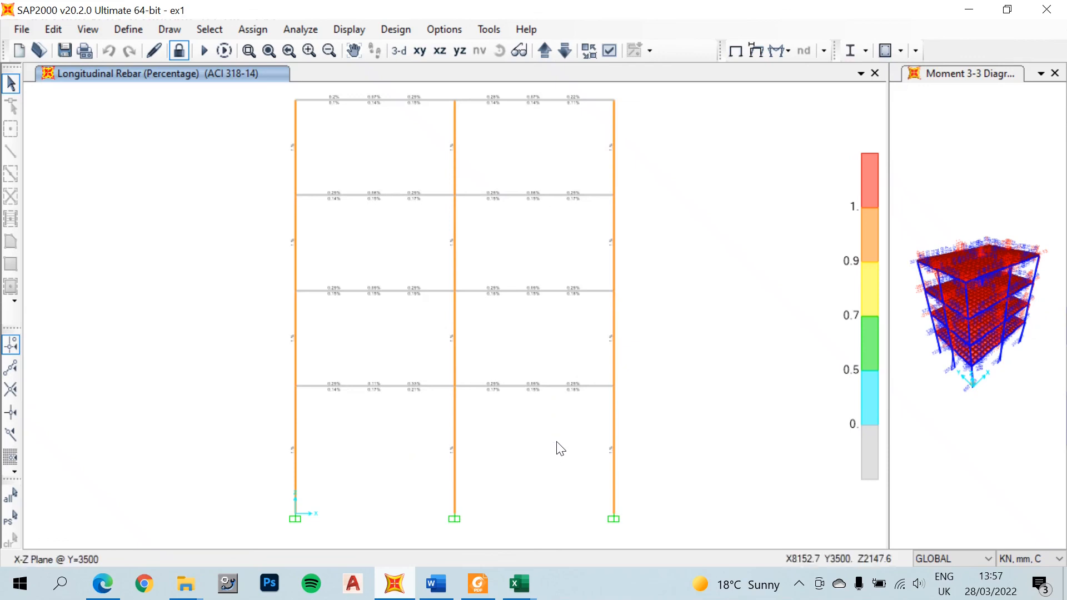
{"action": "scroll", "coordinate": [430, 420], "scroll_direction": "up", "scroll_amount": 1}
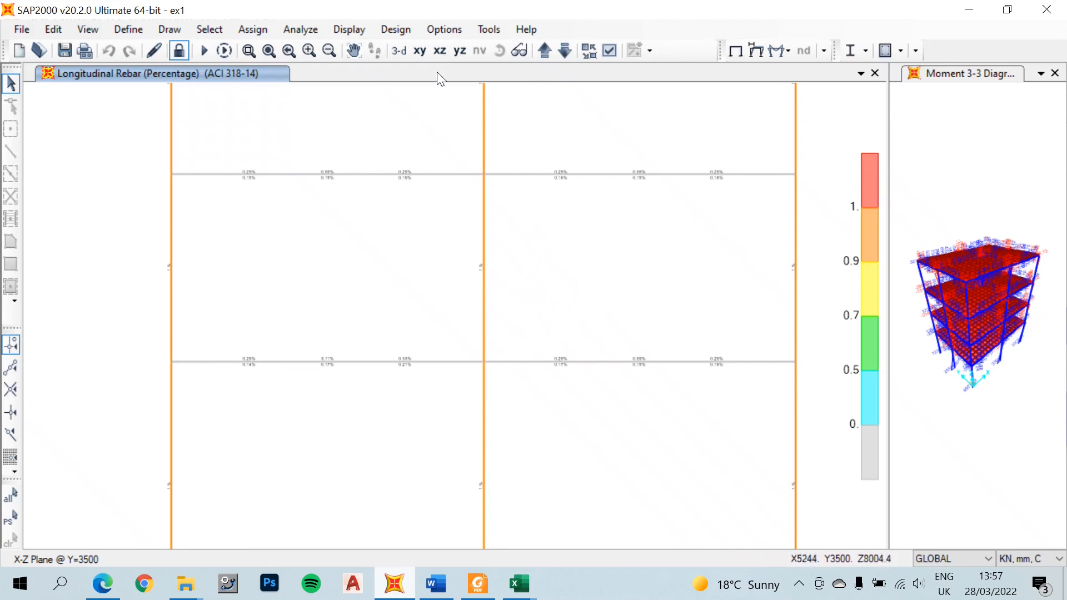
Display the longitudinal reinforcing area as the concrete design output on the X-Z frame at Y=3500.
{"action": "left_click", "coordinate": [405, 28]}
{"action": "mouse_move", "coordinate": [523, 74]}
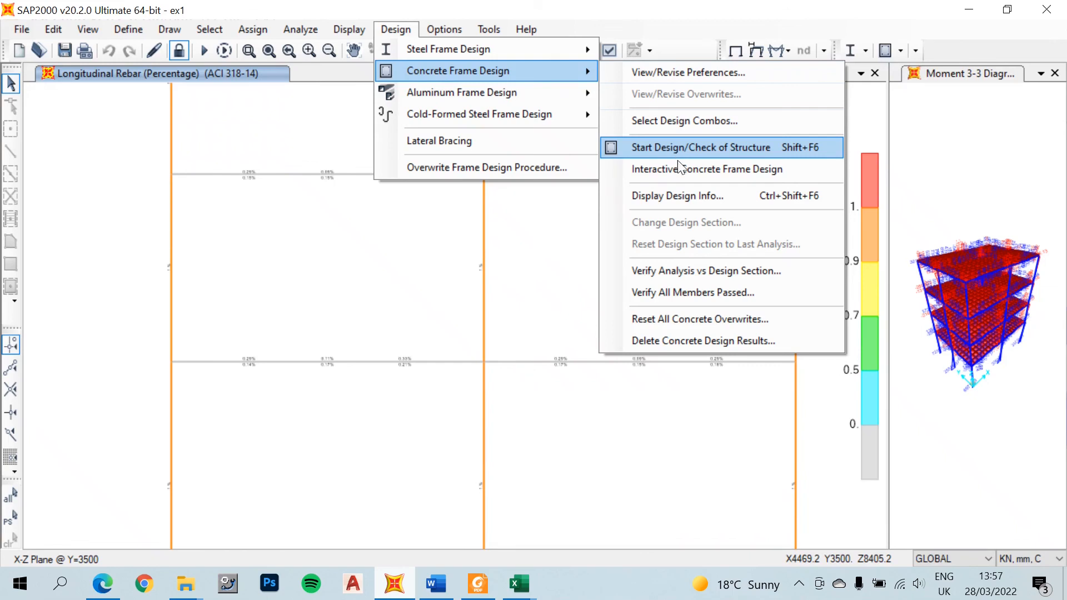
{"action": "left_click", "coordinate": [685, 195]}
{"action": "left_click", "coordinate": [528, 252]}
{"action": "left_click", "coordinate": [531, 270]}
{"action": "left_click", "coordinate": [497, 374]}
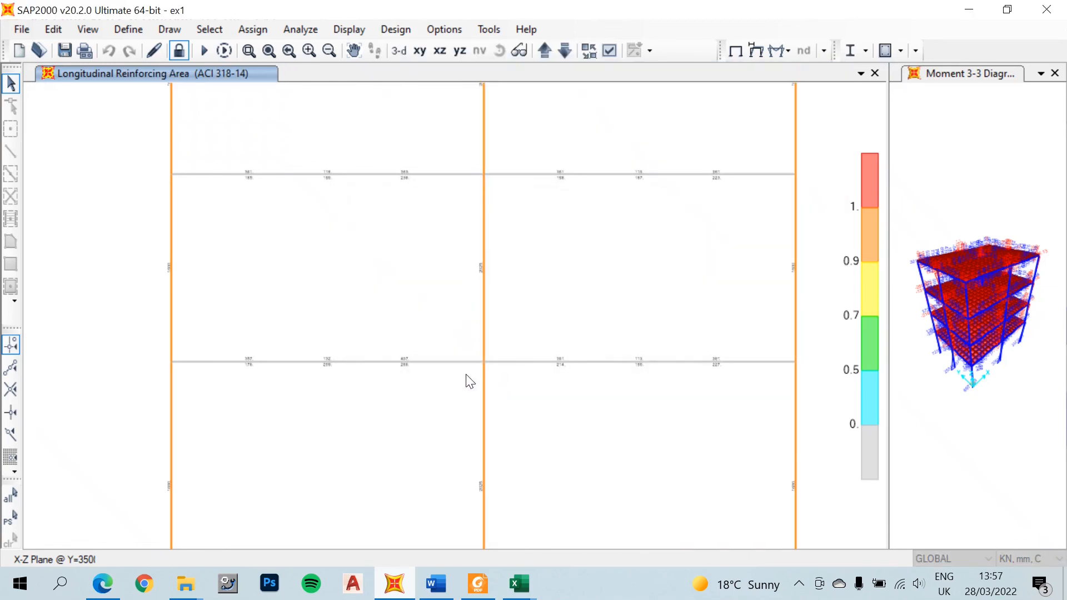
Examine the longitudinal reinforcing areas along the first-floor beams, then across all storeys of the X-Z frame at Y=3500.
{"action": "scroll", "coordinate": [257, 369], "scroll_direction": "up", "scroll_amount": 4}
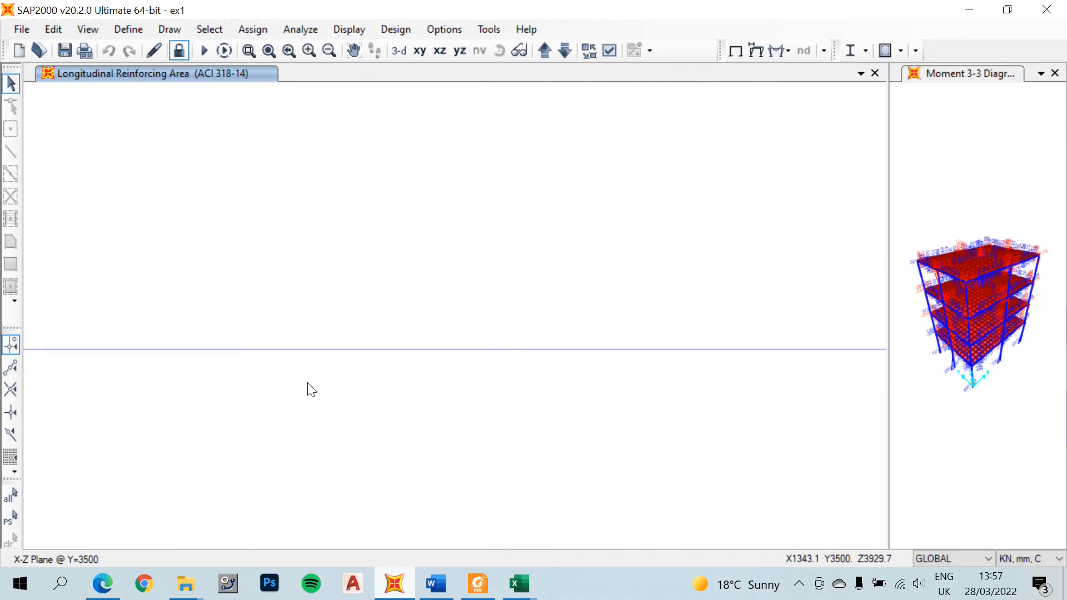
{"action": "middle_click_drag", "start_coordinate": [317, 393], "coordinate": [478, 398]}
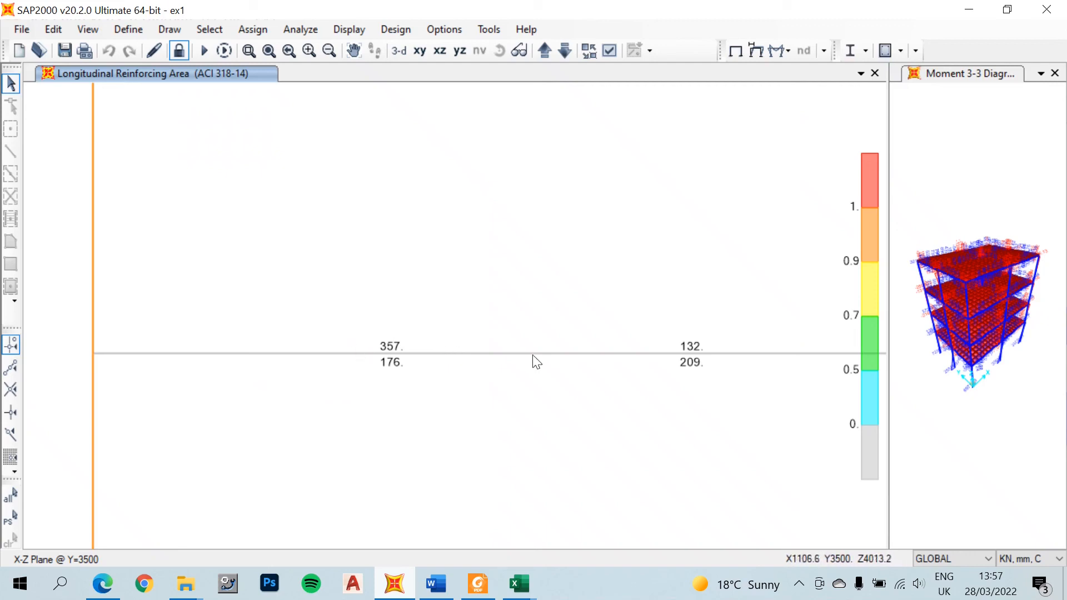
{"action": "scroll", "coordinate": [443, 381], "scroll_direction": "down", "scroll_amount": 3}
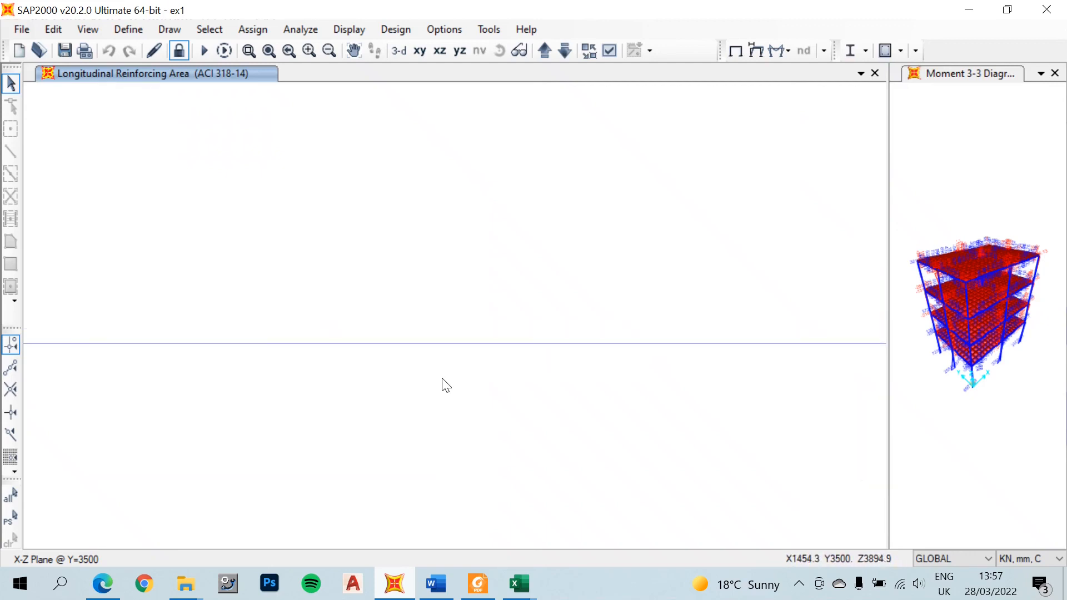
{"action": "middle_click_drag", "start_coordinate": [617, 398], "coordinate": [381, 349]}
{"action": "scroll", "coordinate": [472, 350], "scroll_direction": "down", "scroll_amount": 2}
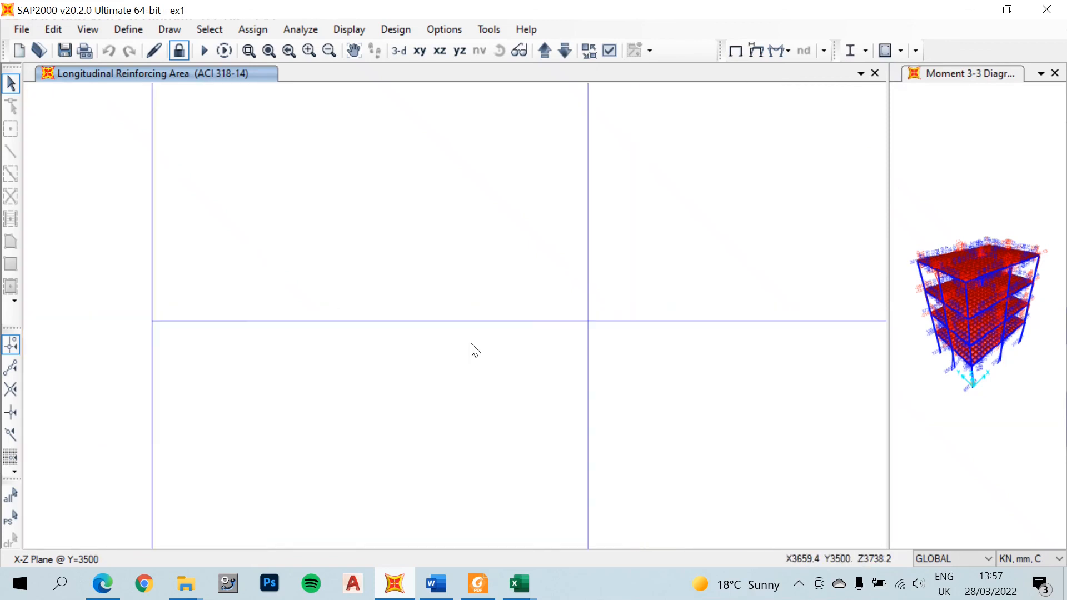
{"action": "middle_click_drag", "start_coordinate": [483, 223], "coordinate": [362, 227]}
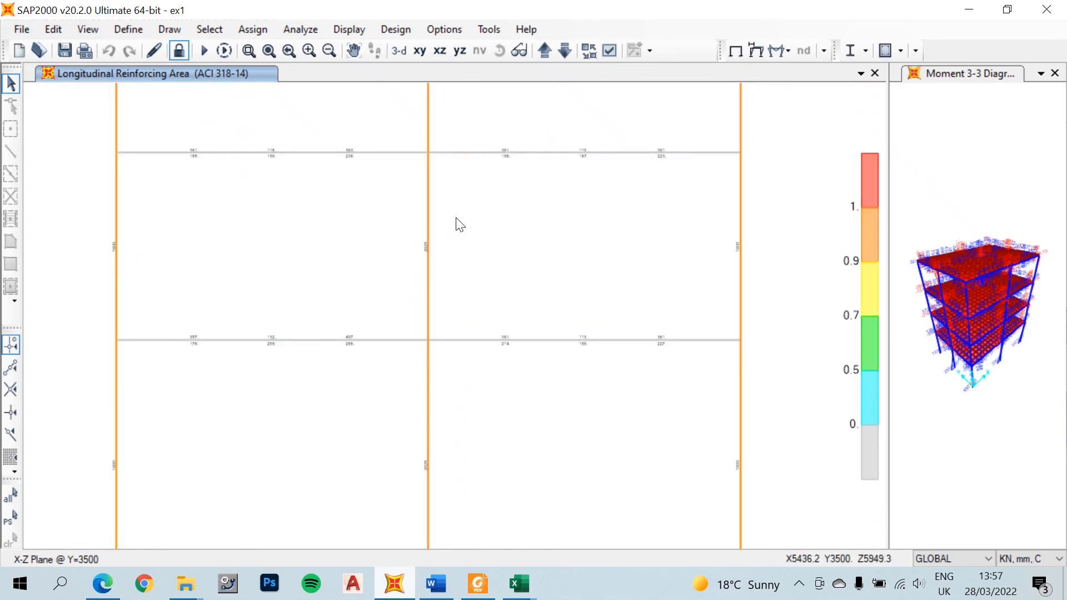
{"action": "scroll", "coordinate": [472, 227], "scroll_direction": "down", "scroll_amount": 2}
{"action": "middle_click_drag", "start_coordinate": [658, 214], "coordinate": [654, 314]}
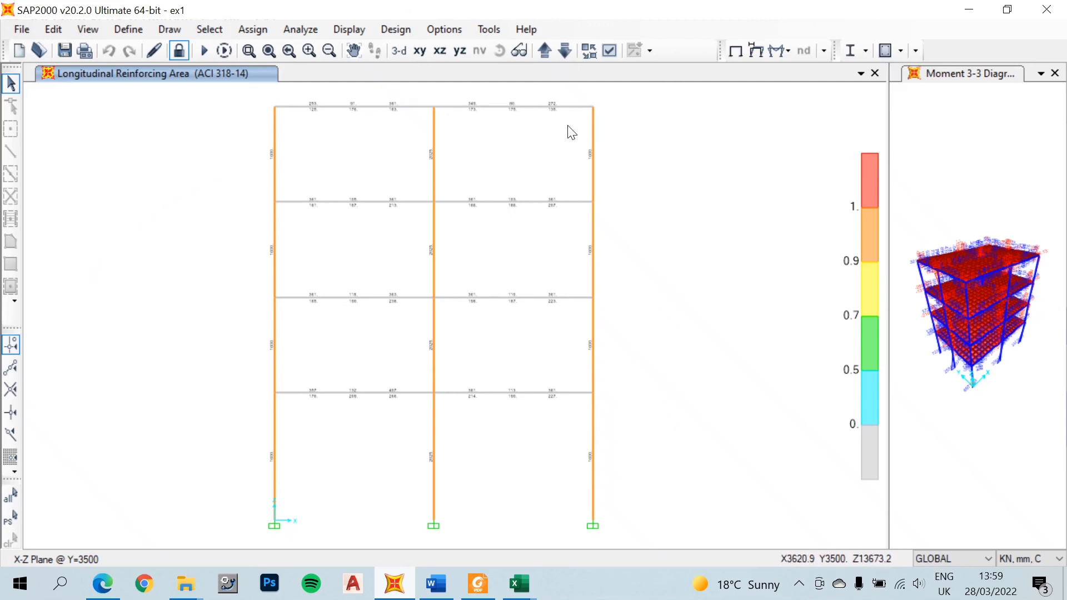
{"action": "mouse_move", "coordinate": [514, 5]}
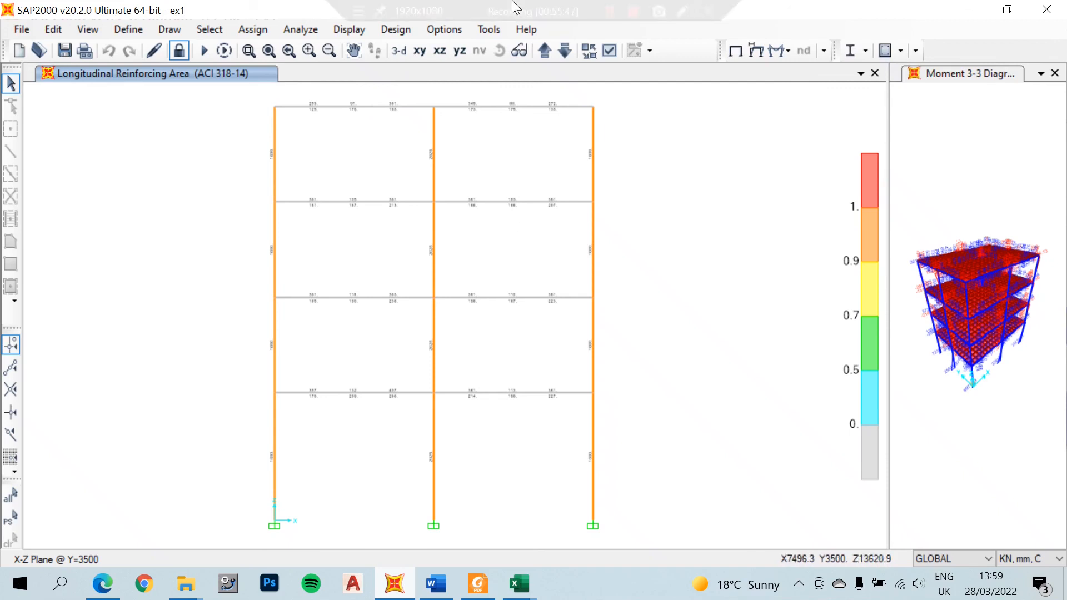